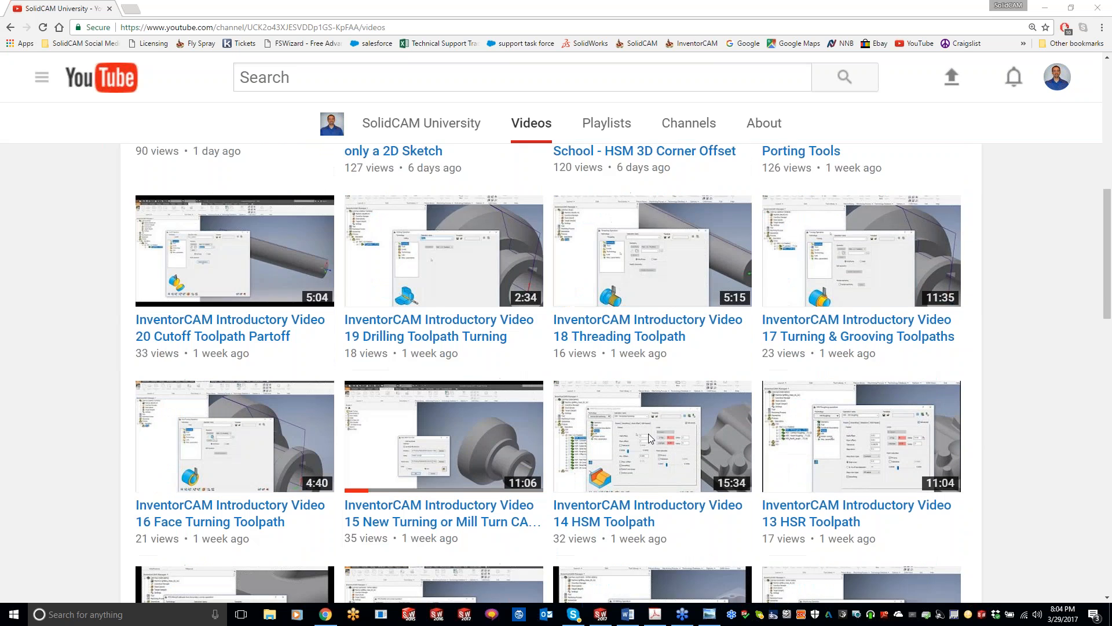
Leave the browser's video list and switch to the SCSP3dPro assembly in SOLIDWORKS.
{"action": "scroll", "coordinate": [605, 427], "scroll_direction": "up", "scroll_amount": 8}
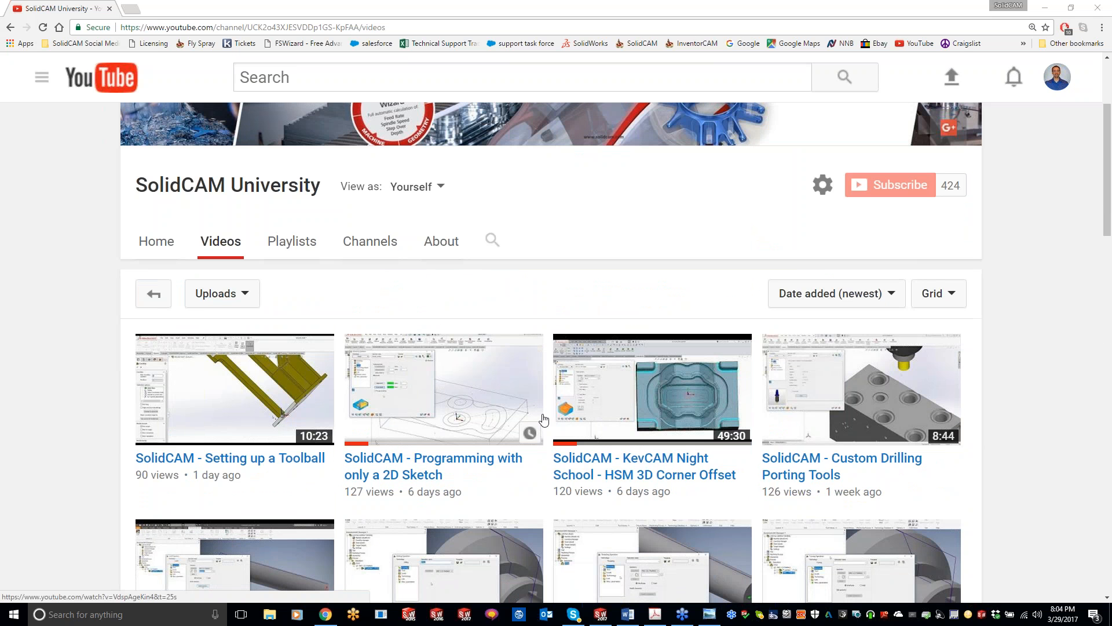
{"action": "left_click", "coordinate": [1042, 8]}
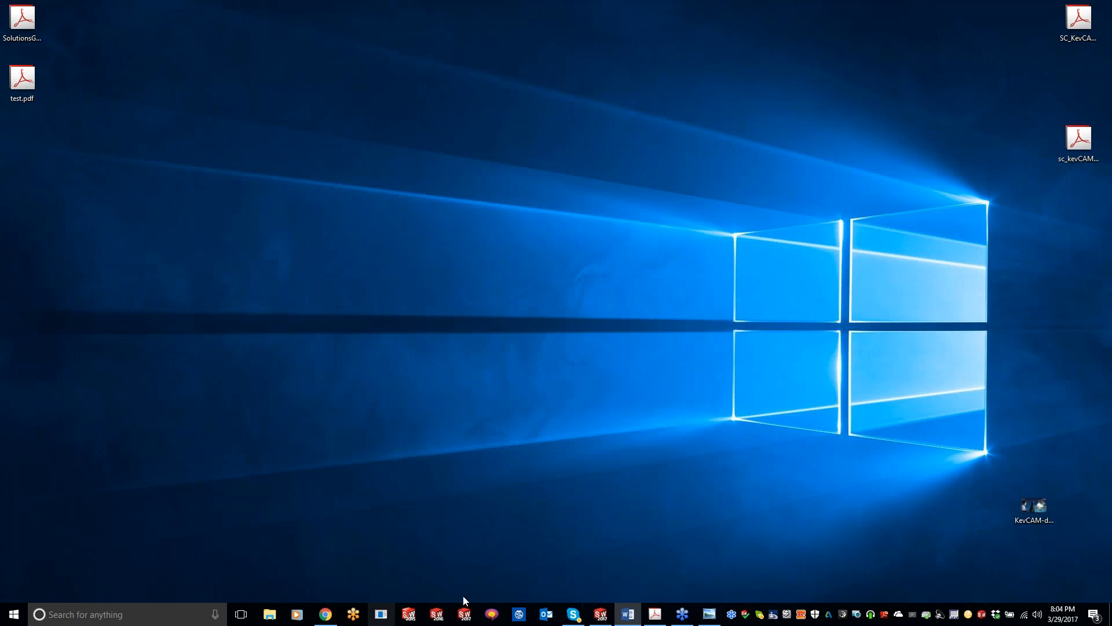
{"action": "left_click", "coordinate": [598, 620]}
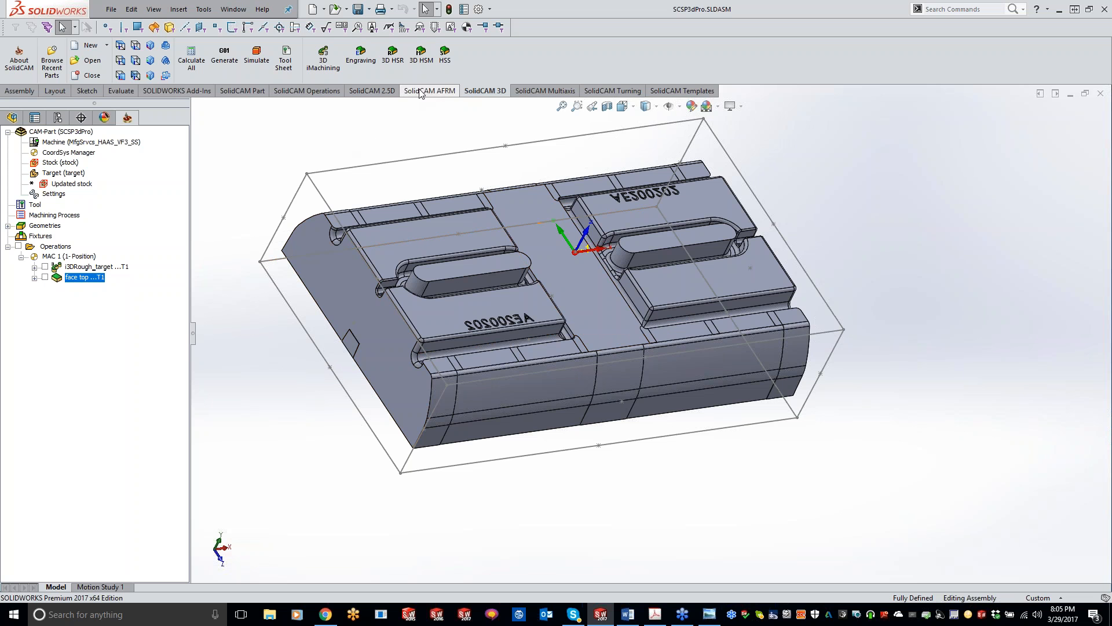
Start a new 3D HSM operation with the technology set to Combine Constant Z with Horizontal machining.
{"action": "left_click", "coordinate": [423, 56]}
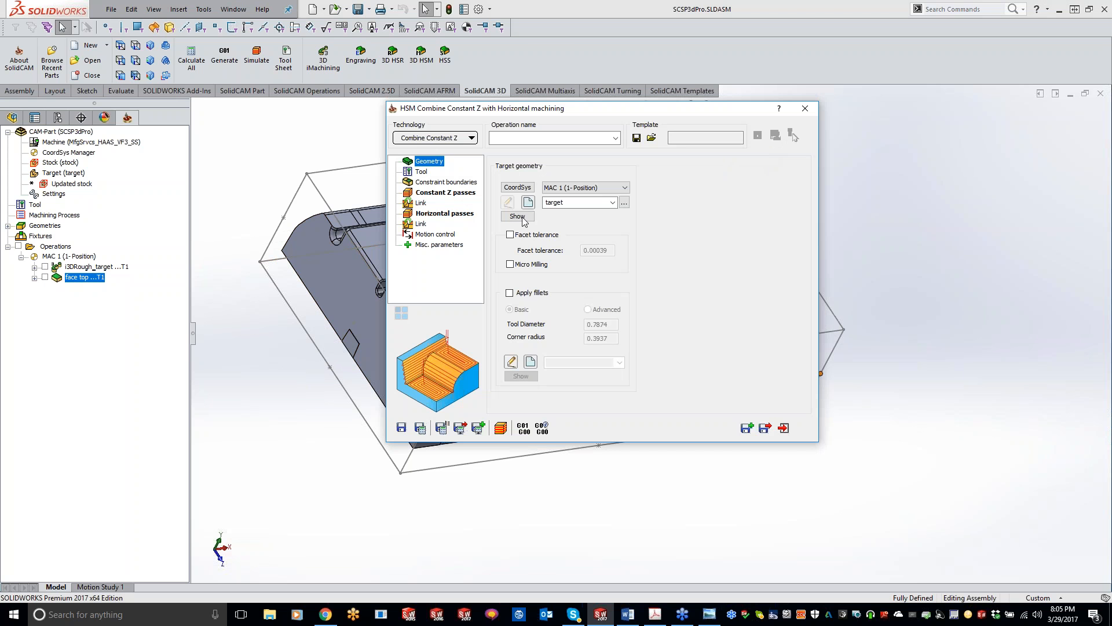
{"action": "left_click", "coordinate": [430, 138]}
{"action": "mouse_move", "coordinate": [452, 351]}
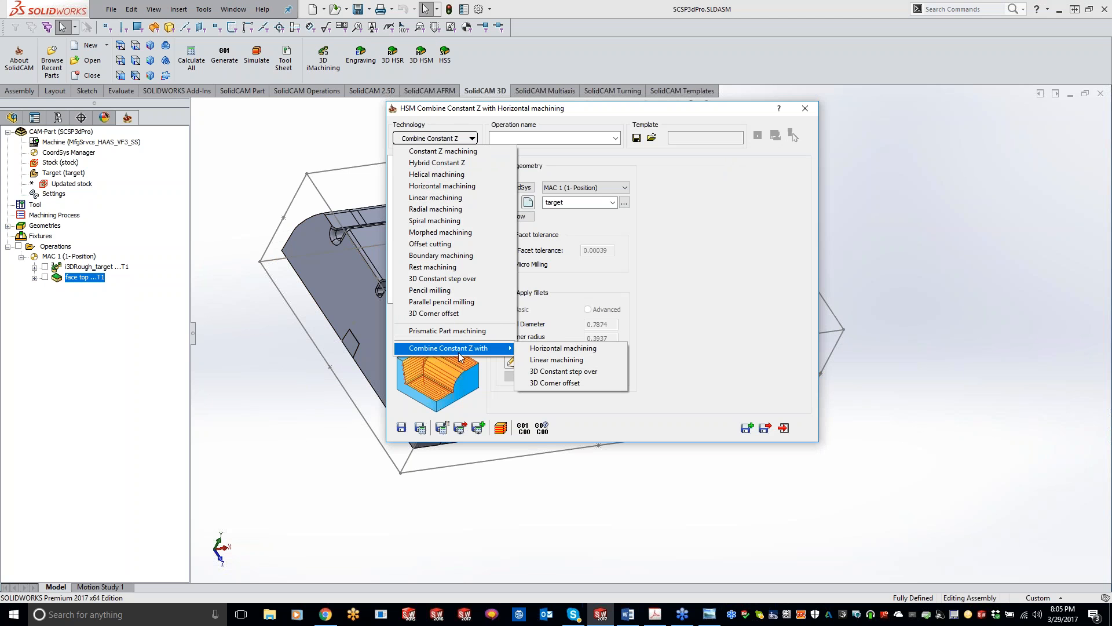
{"action": "left_click", "coordinate": [550, 347]}
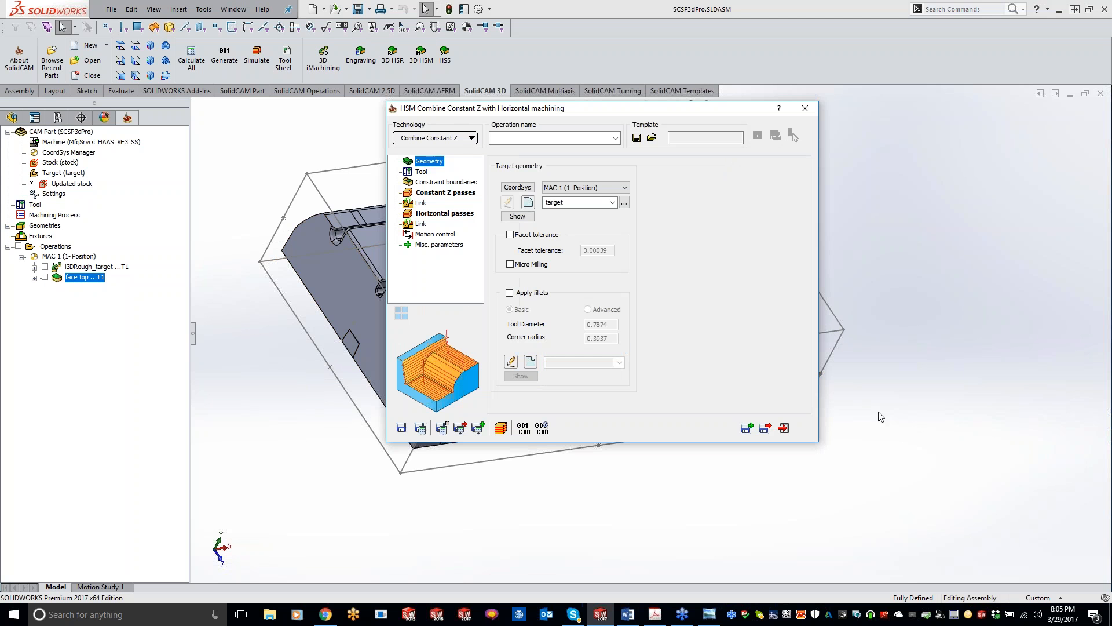
Assign tool 2, the 1/4 carbide end mill, to the HSM operation.
{"action": "left_click", "coordinate": [422, 172]}
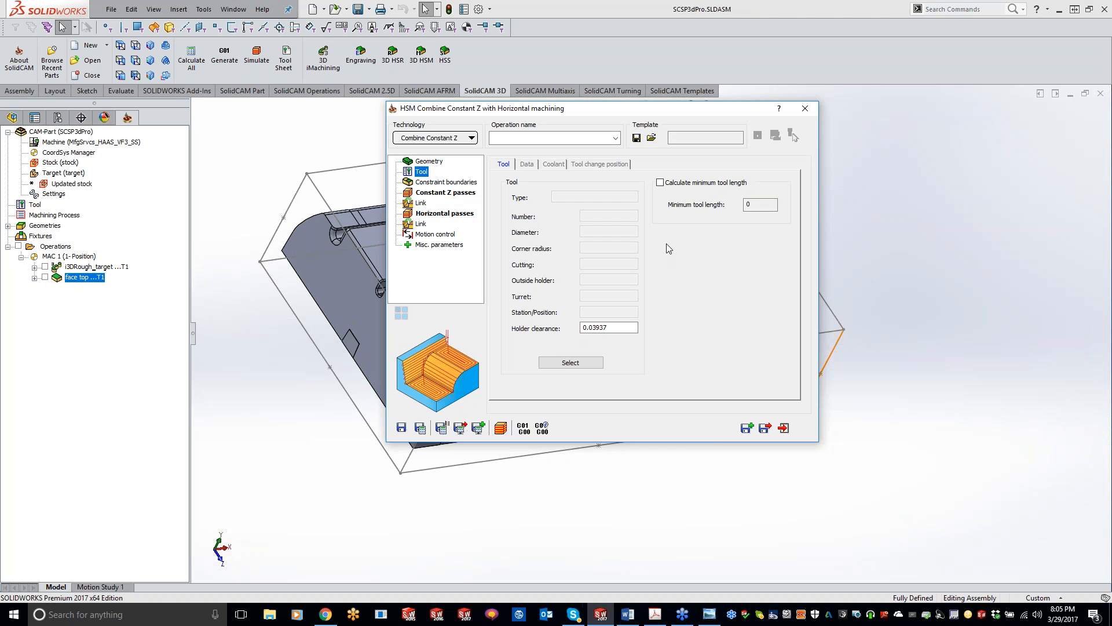
{"action": "left_click", "coordinate": [570, 362]}
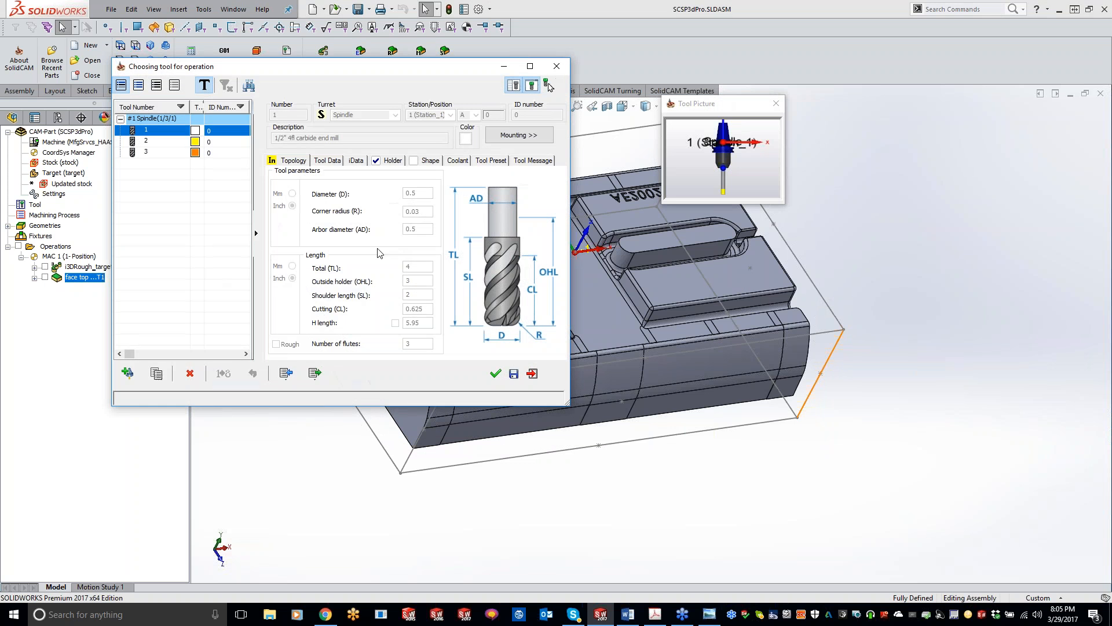
{"action": "left_click", "coordinate": [148, 144]}
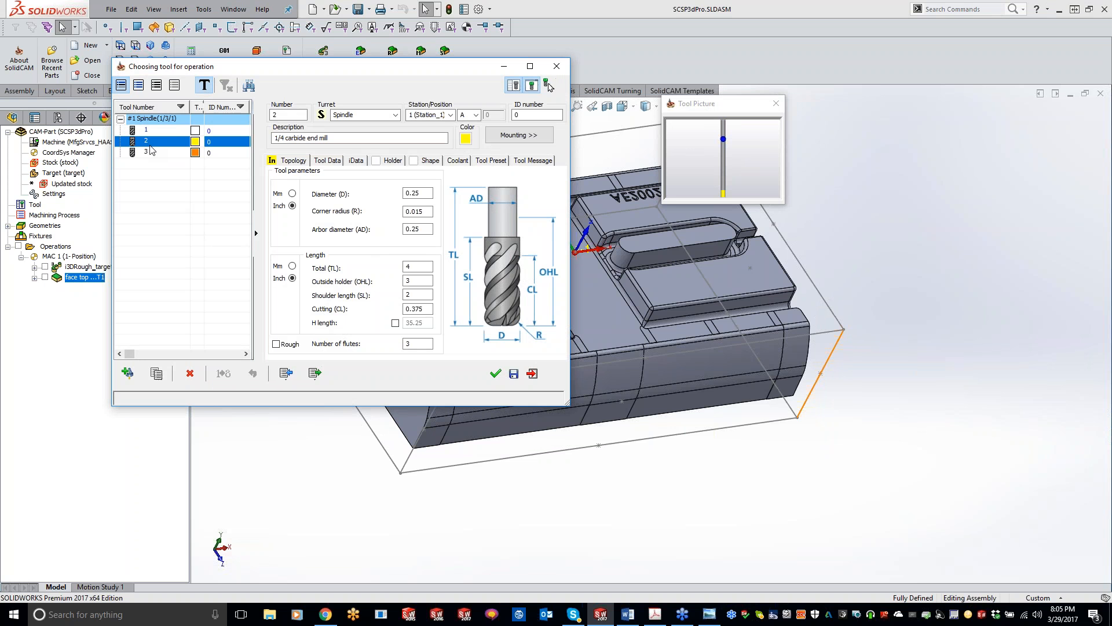
{"action": "double_click", "coordinate": [171, 146]}
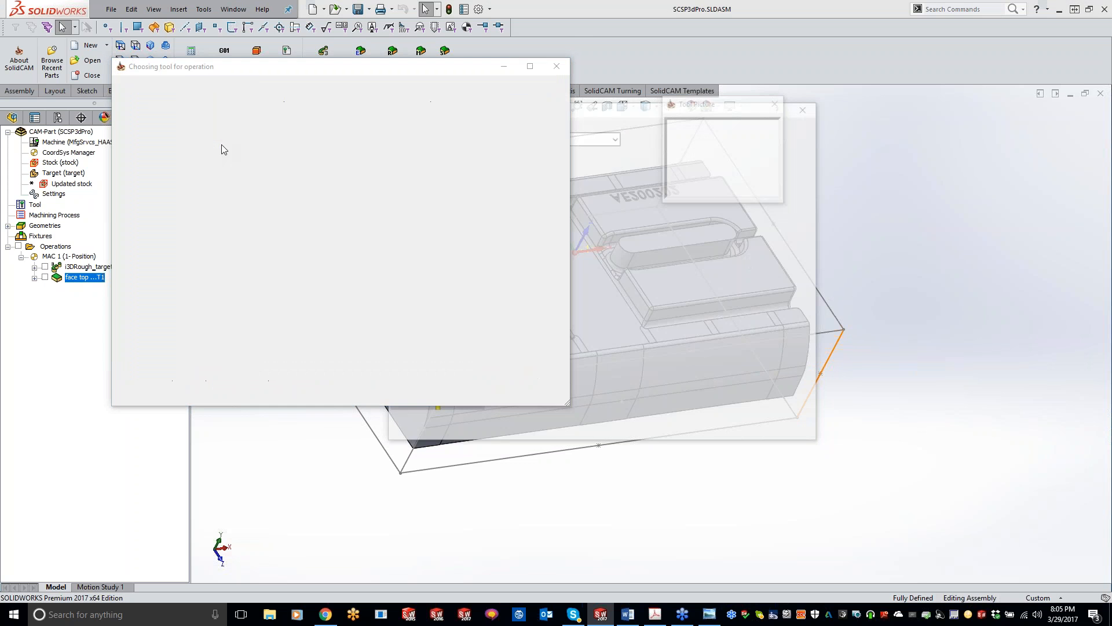
Review the automatically created boundary types offered for the operation's constraint boundaries.
{"action": "left_click", "coordinate": [456, 183]}
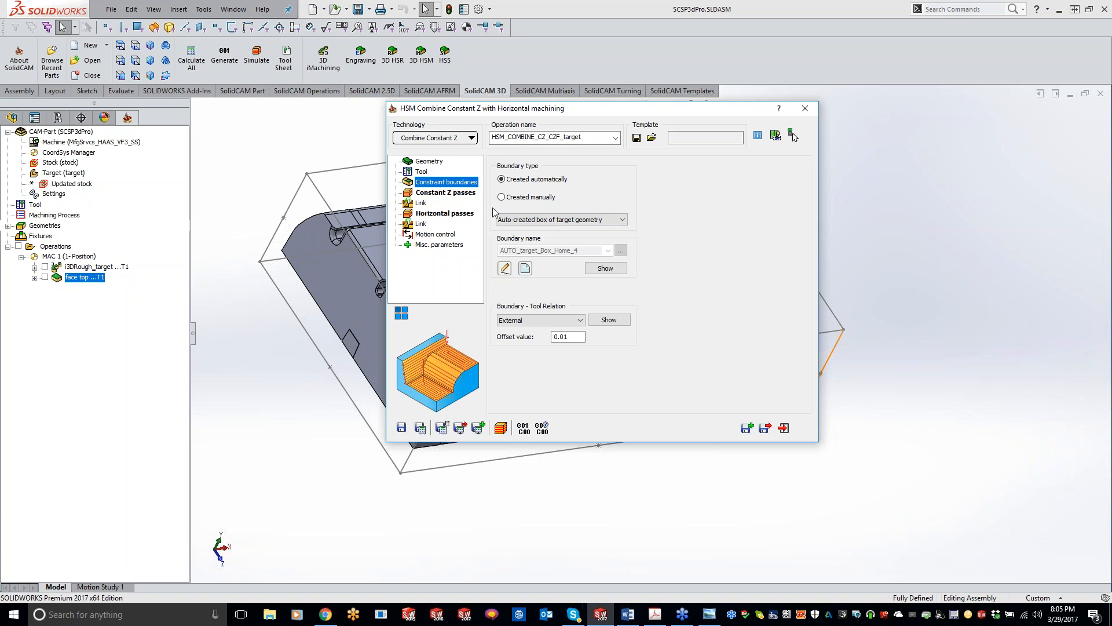
{"action": "left_click", "coordinate": [540, 219]}
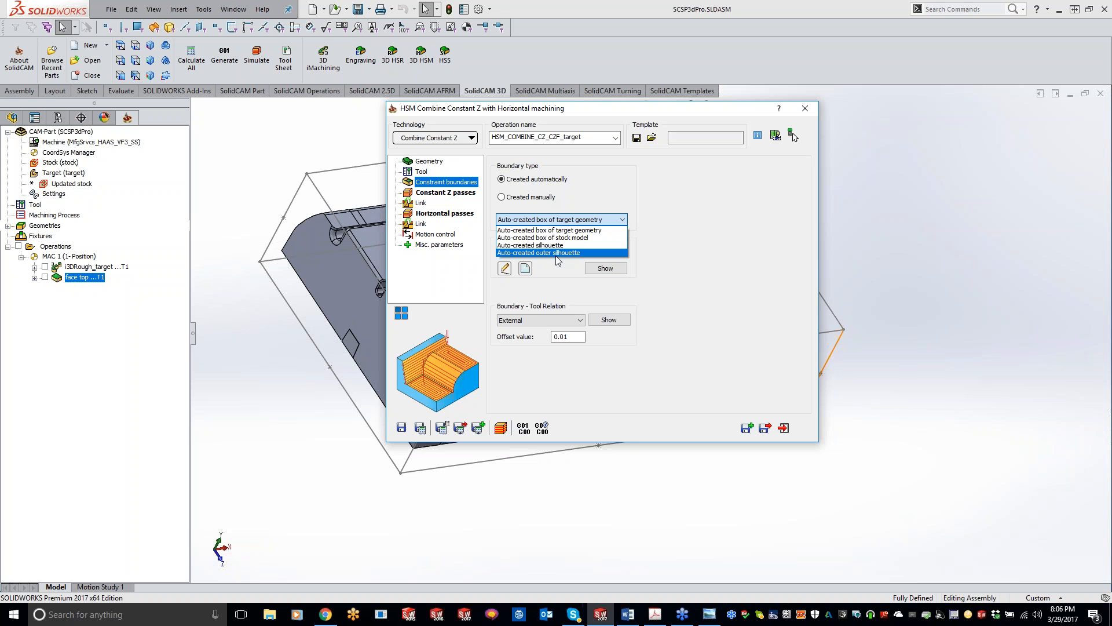
{"action": "left_click", "coordinate": [681, 247]}
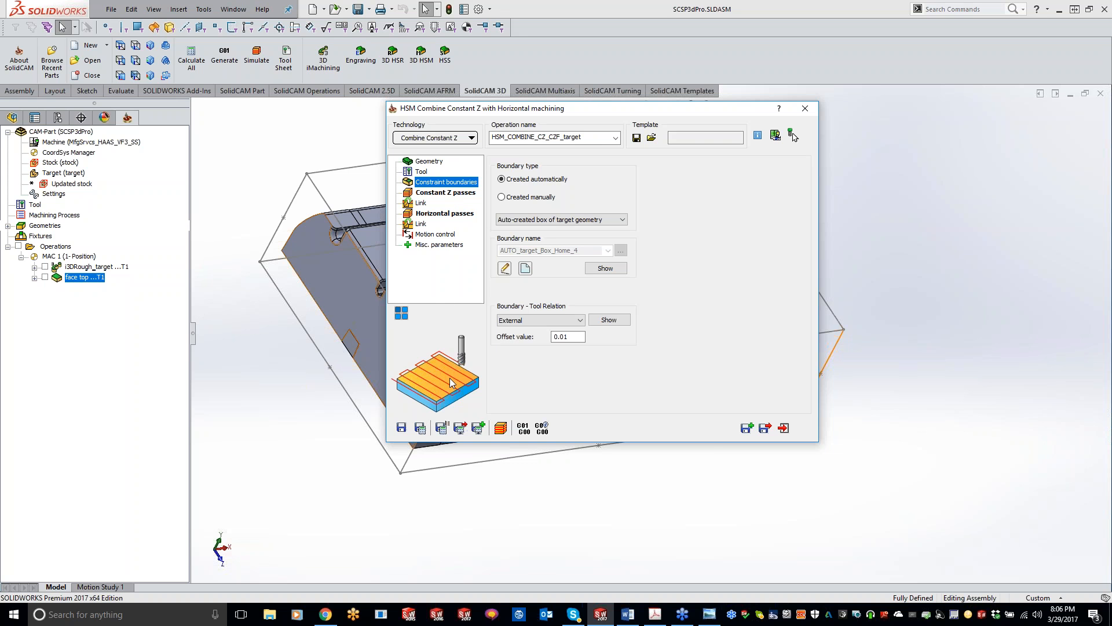
Set the Constant Z passes to a wall offset of 0.002, a floor offset of 0.002 and a step down of 0.02.
{"action": "left_click", "coordinate": [450, 193]}
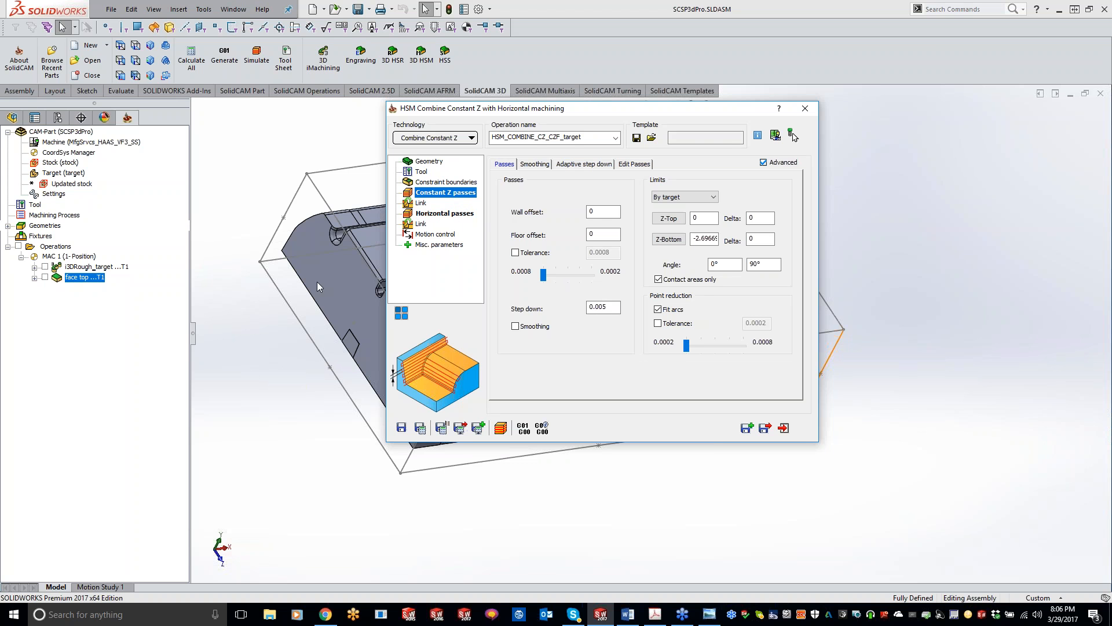
{"action": "left_click", "coordinate": [602, 212]}
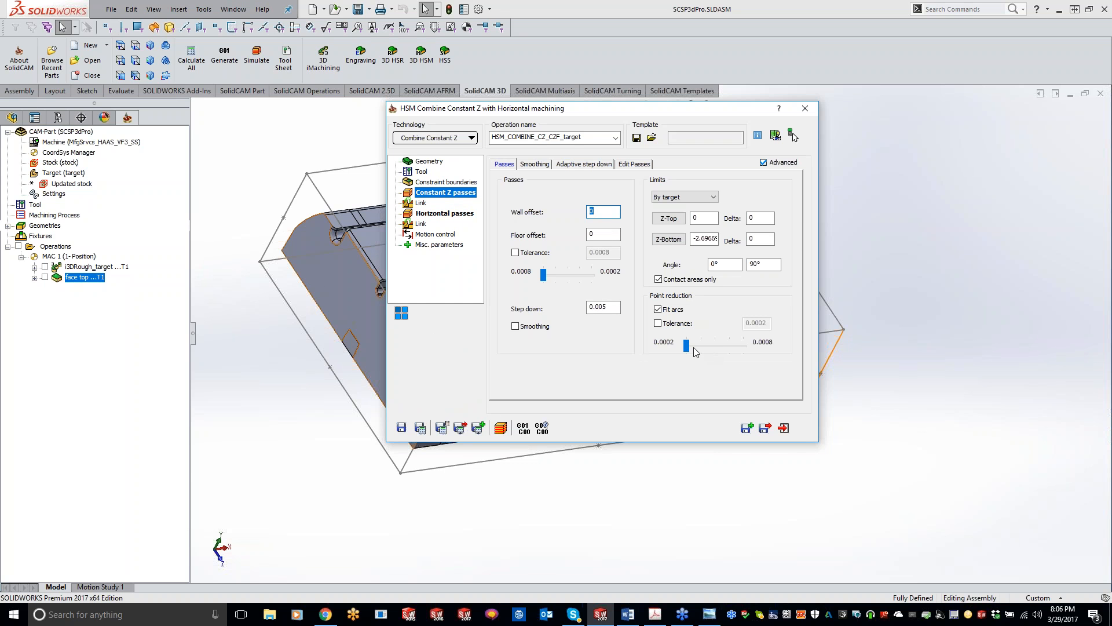
{"action": "type", "text": ".002"}
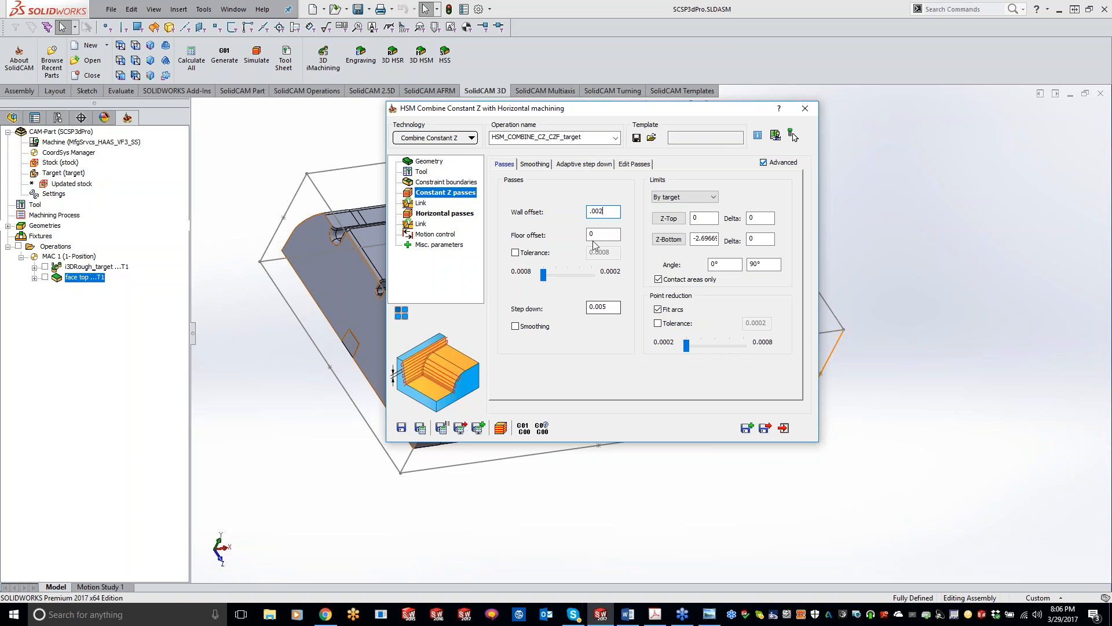
{"action": "key", "text": "Tab"}
{"action": "type", "text": "0."}
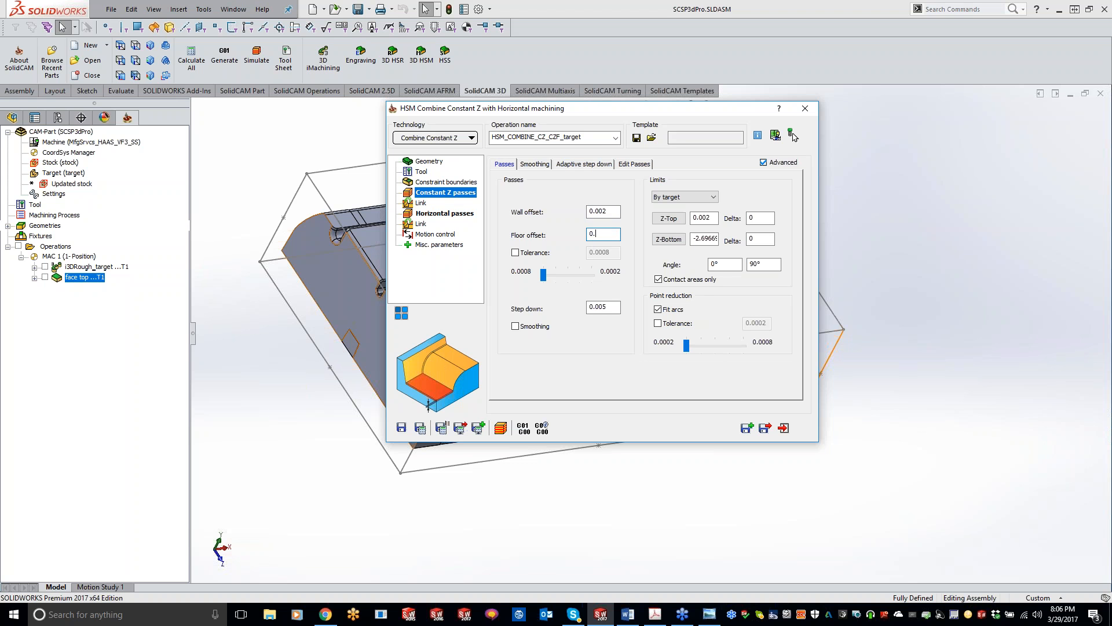
{"action": "type", "text": "0202"}
{"action": "key", "text": "Tab"}
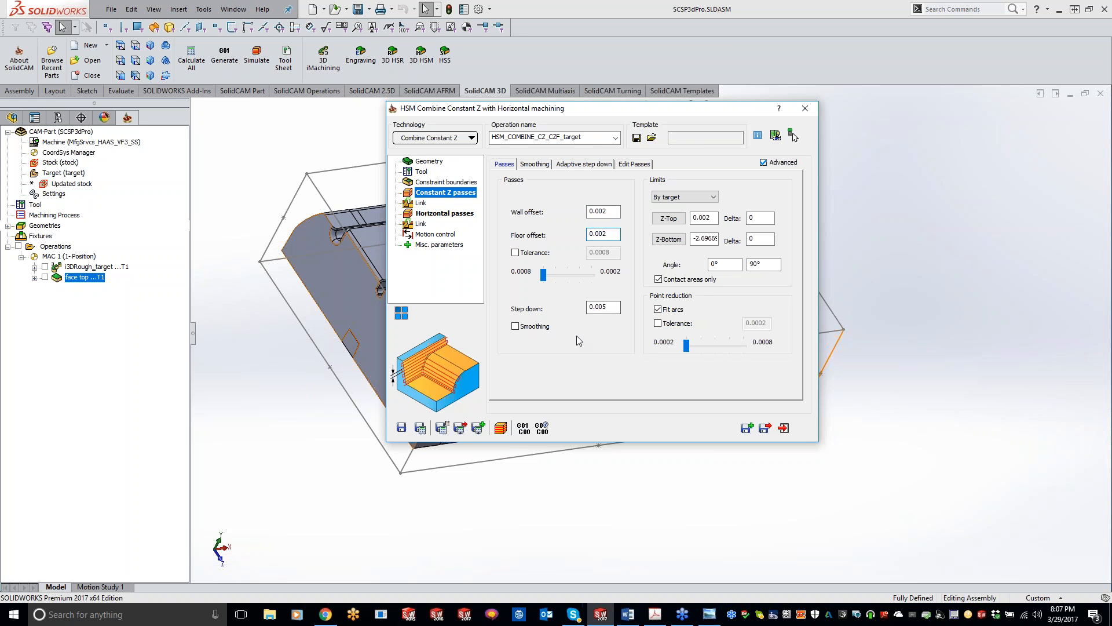
{"action": "type", "text": ".02"}
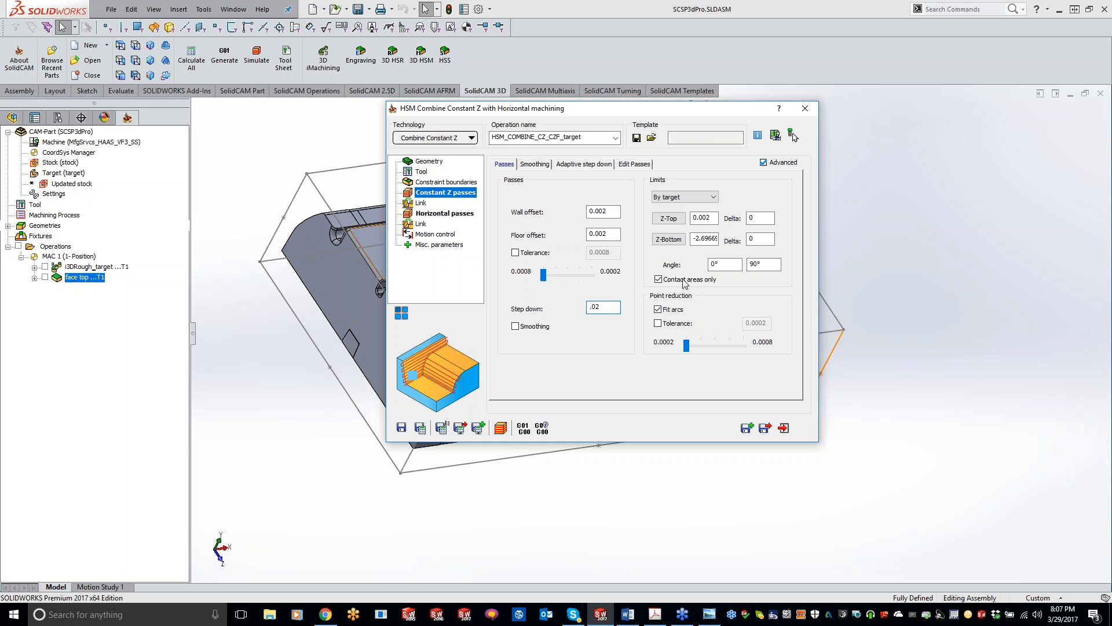
Examine the angle limits and smoothing option of the Constant Z passes and their link settings.
{"action": "left_click", "coordinate": [721, 264]}
{"action": "left_click", "coordinate": [776, 263]}
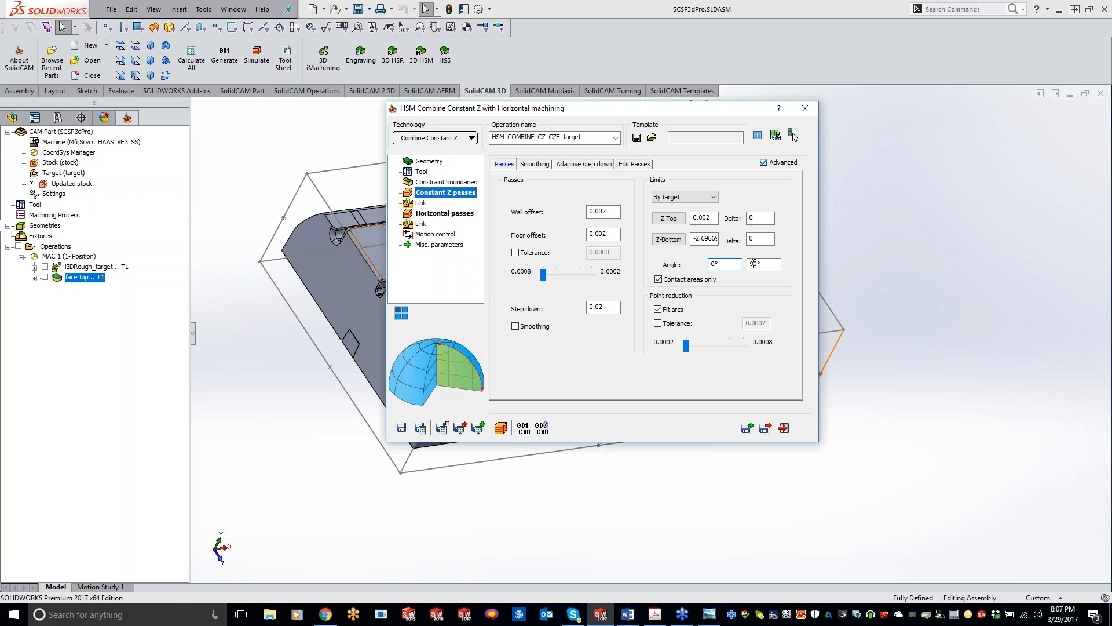
{"action": "left_click", "coordinate": [723, 262]}
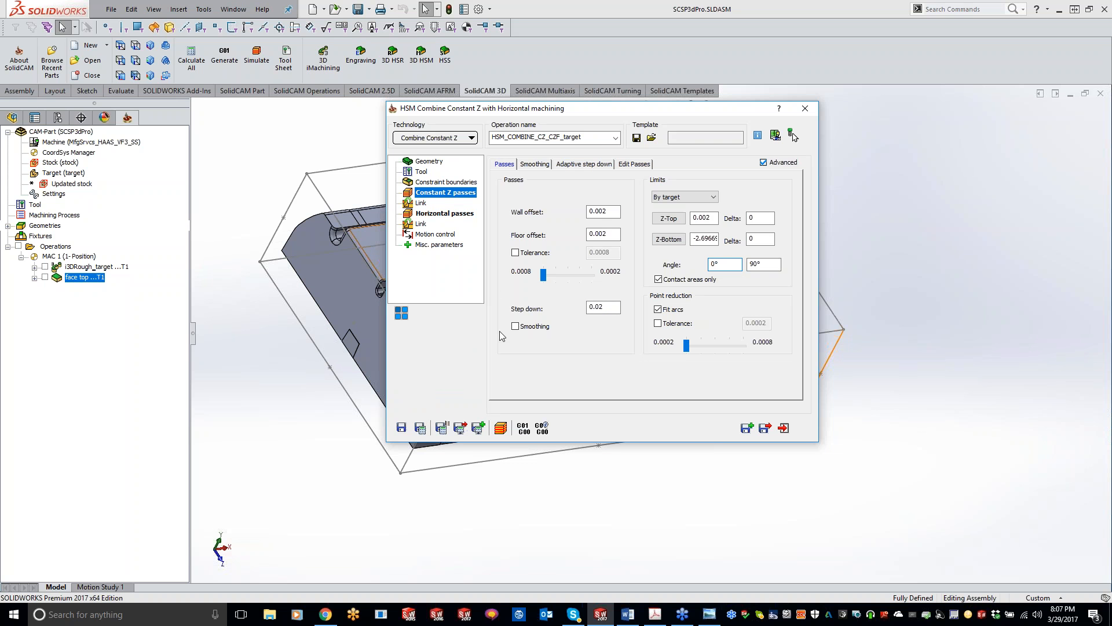
{"action": "mouse_move", "coordinate": [527, 323]}
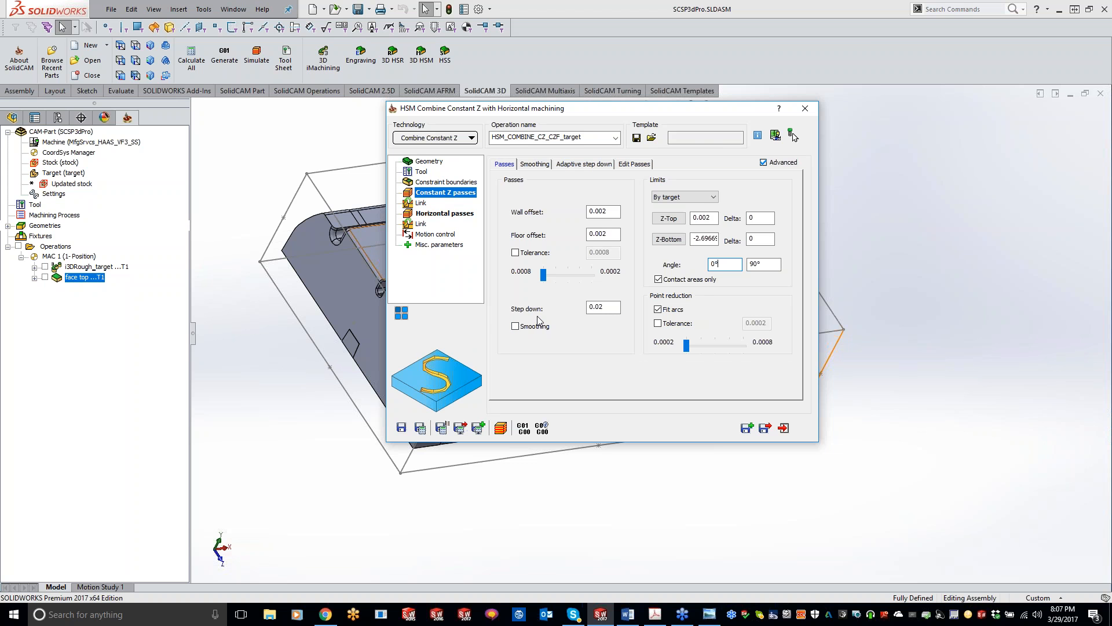
{"action": "left_click", "coordinate": [421, 204]}
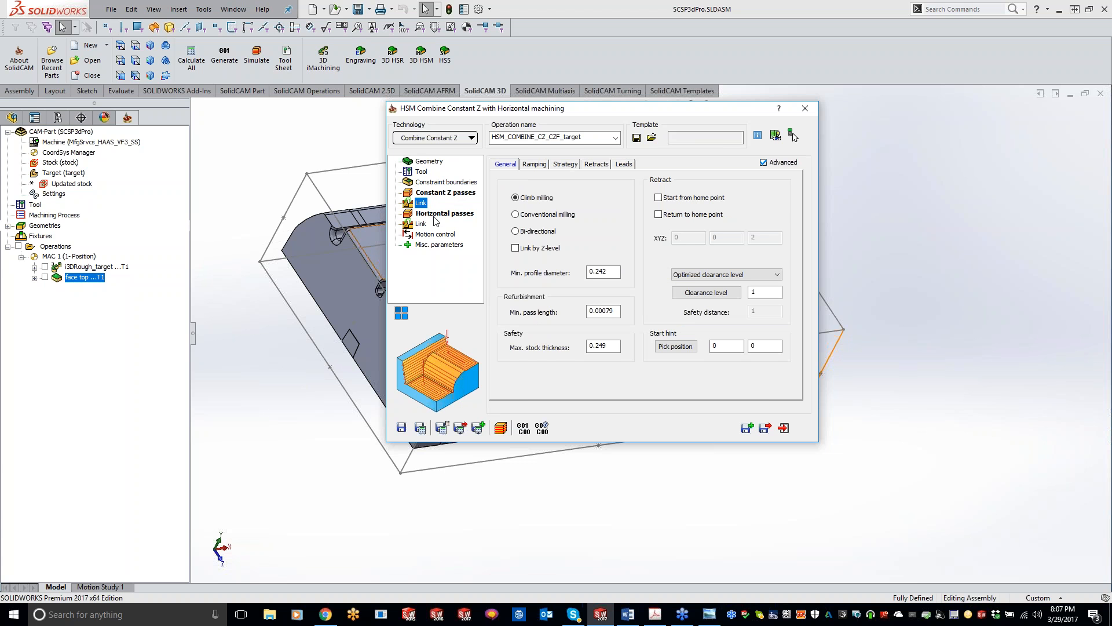
Set the Horizontal passes' wall offset to 0.004 and floor offset to 0.
{"action": "left_click", "coordinate": [437, 214]}
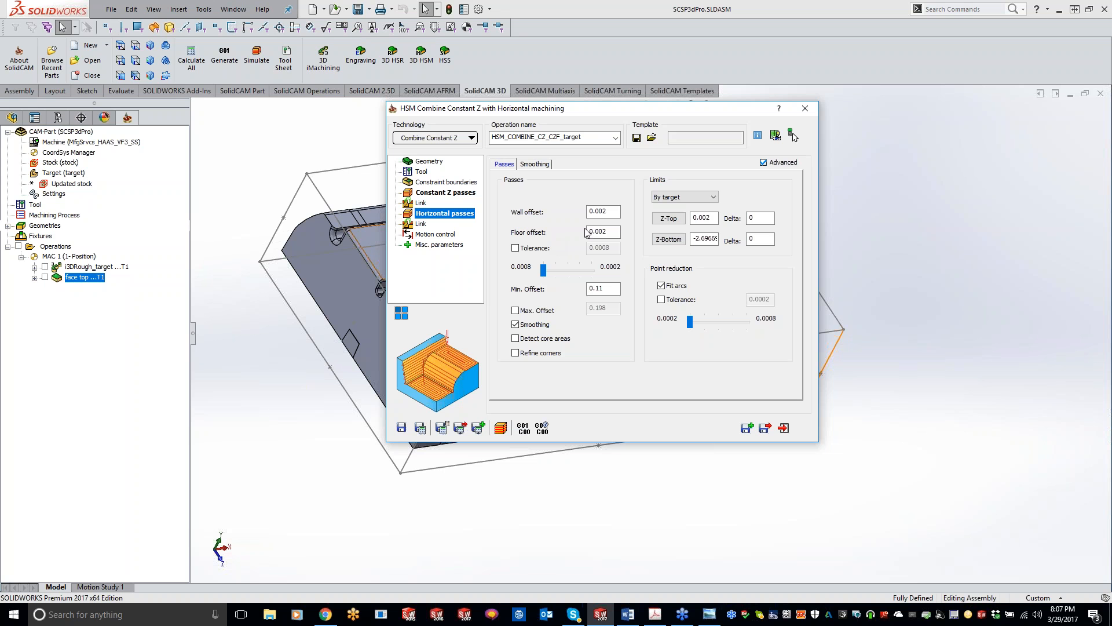
{"action": "left_click", "coordinate": [610, 211]}
{"action": "left_click_drag", "start_coordinate": [611, 212], "coordinate": [604, 212]}
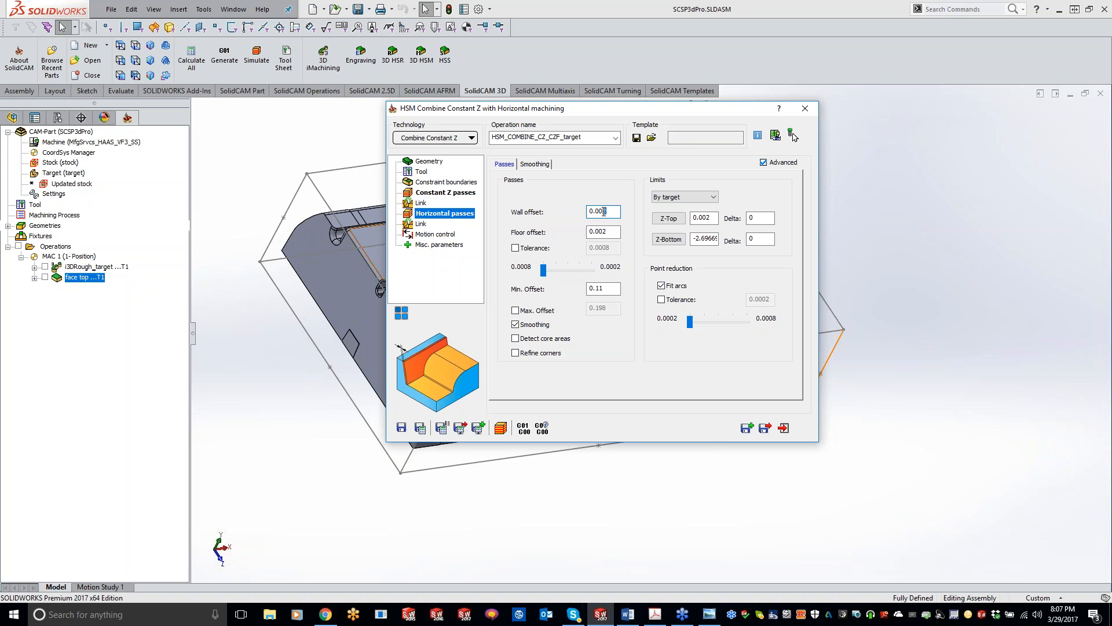
{"action": "type", "text": "4"}
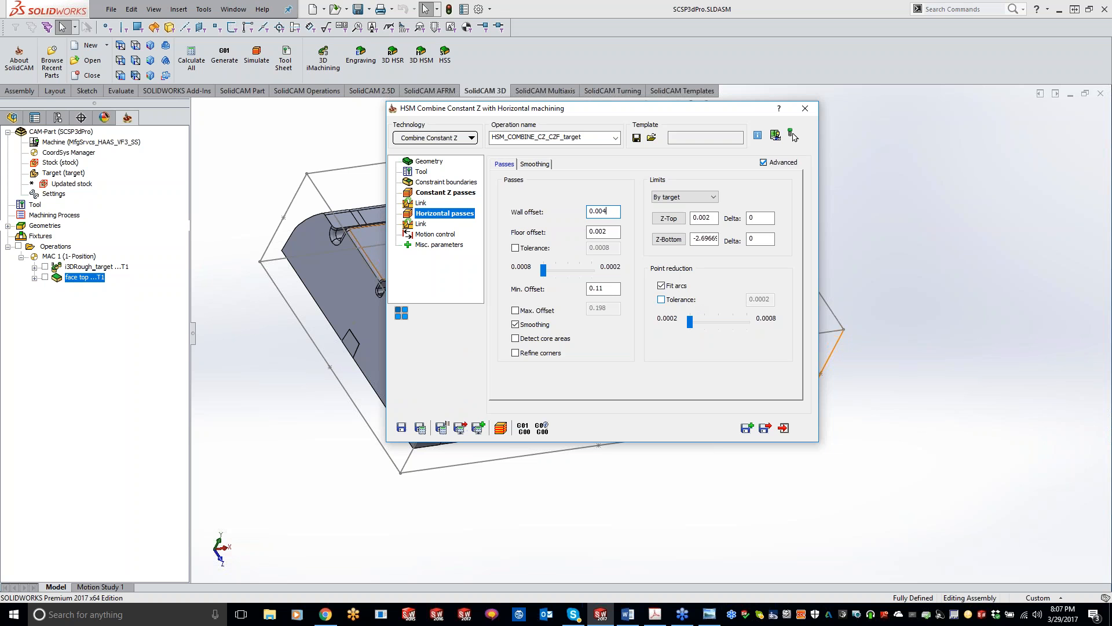
{"action": "left_click_drag", "start_coordinate": [609, 232], "coordinate": [566, 231]}
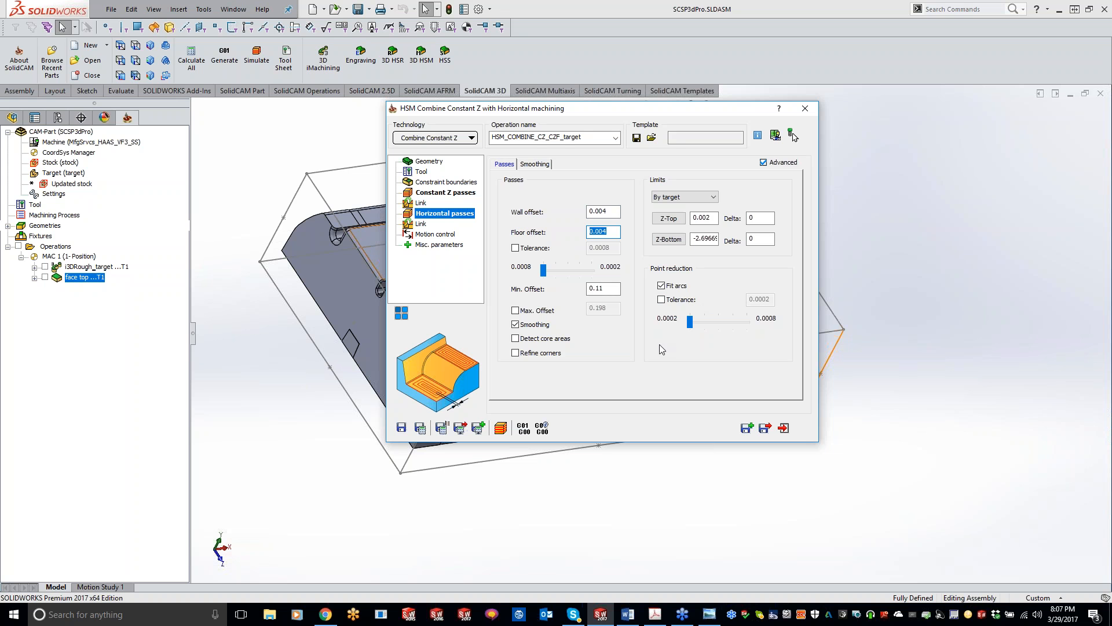
{"action": "type", "text": "0"}
{"action": "left_click", "coordinate": [617, 291]}
Save and calculate the combined HSM operation, and inspect its toolpath around the part.
{"action": "left_click", "coordinate": [420, 427]}
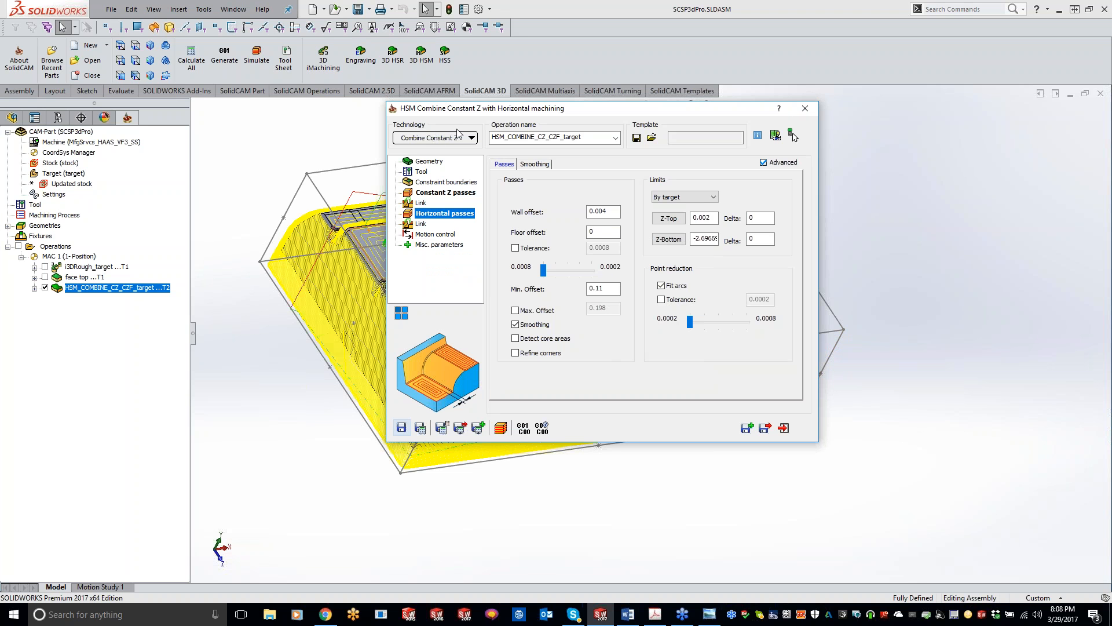
{"action": "double_click", "coordinate": [563, 110]}
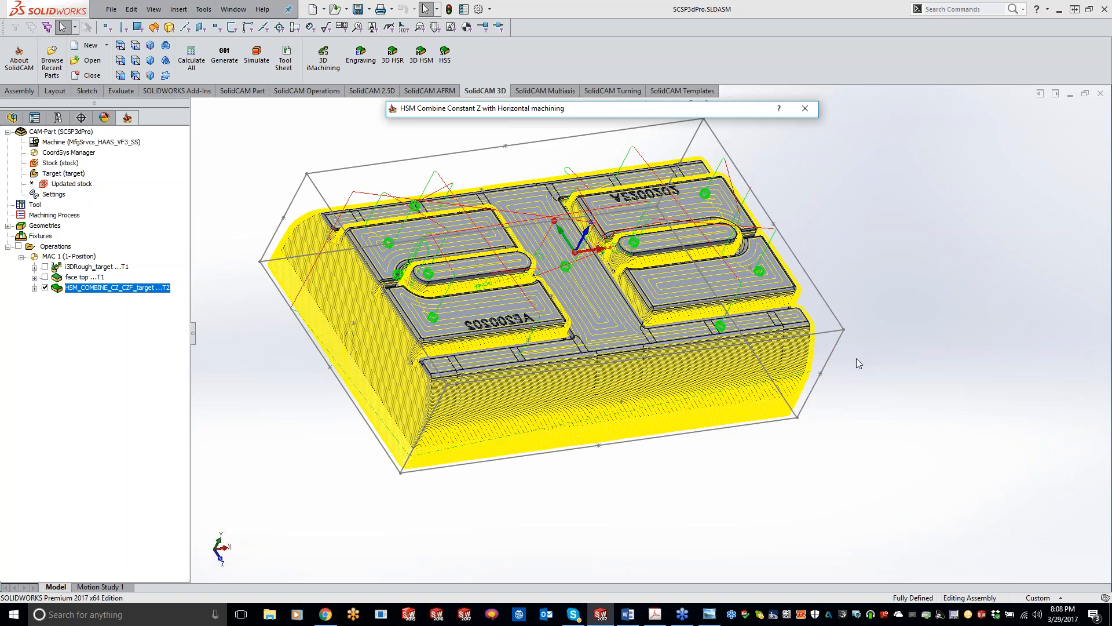
{"action": "scroll", "coordinate": [582, 520], "scroll_direction": "down", "scroll_amount": 2}
{"action": "middle_click_drag", "start_coordinate": [600, 439], "coordinate": [591, 418]}
{"action": "double_click", "coordinate": [566, 109]}
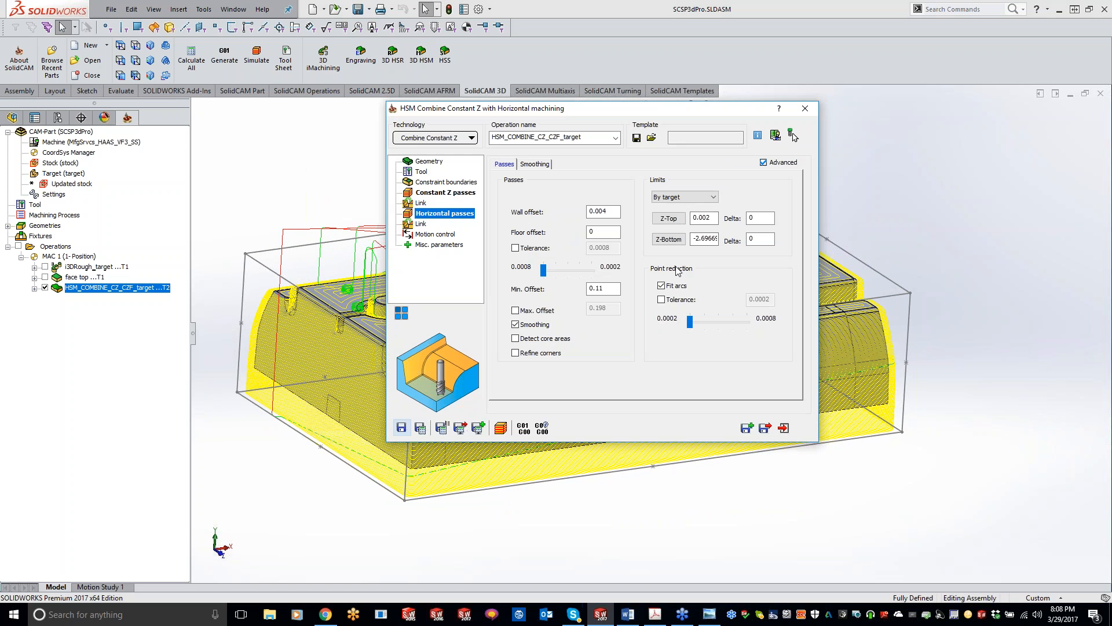
Set the Constant Z passes' lower Z limit to -2.19669 from the part's flat underside, outside the pocket.
{"action": "left_click", "coordinate": [452, 193]}
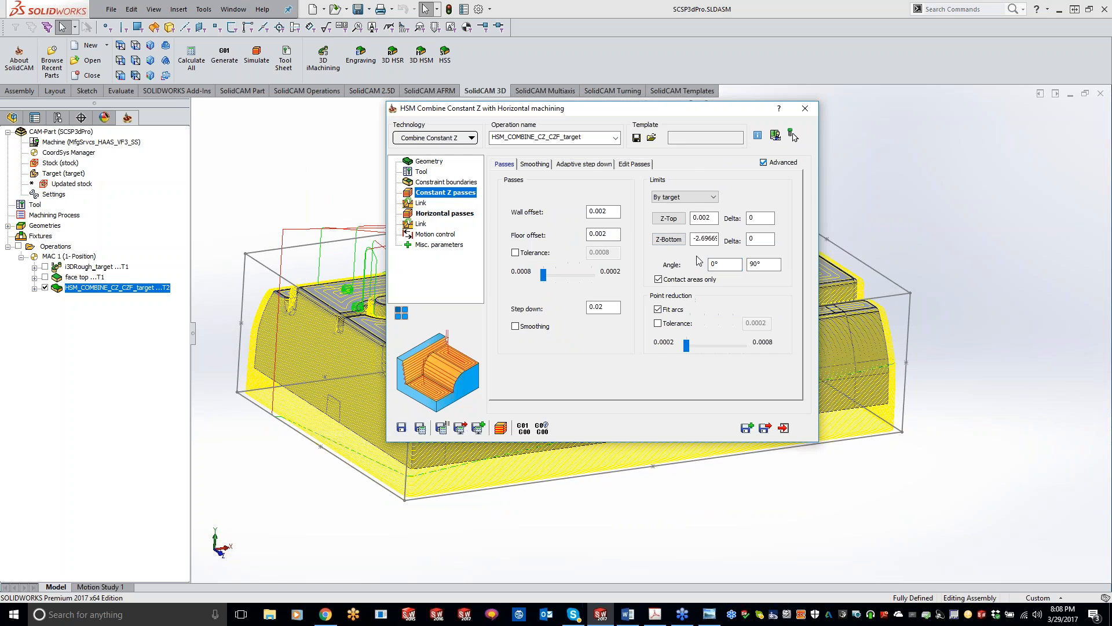
{"action": "left_click", "coordinate": [668, 239]}
{"action": "middle_click_drag", "start_coordinate": [603, 511], "coordinate": [585, 474]}
{"action": "left_click", "coordinate": [516, 428]}
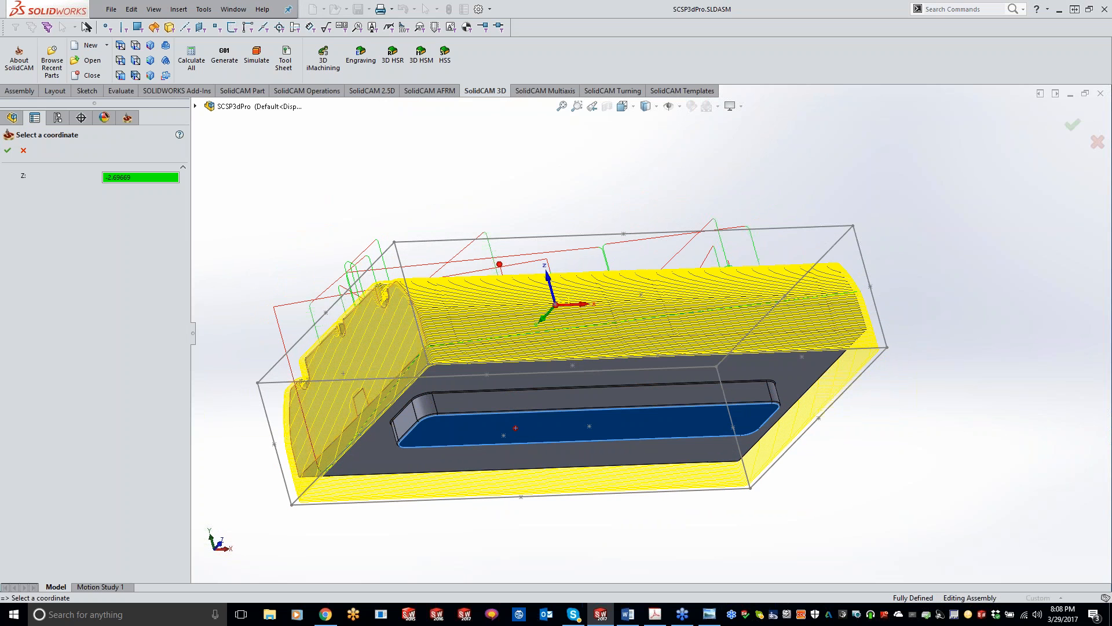
{"action": "left_click", "coordinate": [508, 380]}
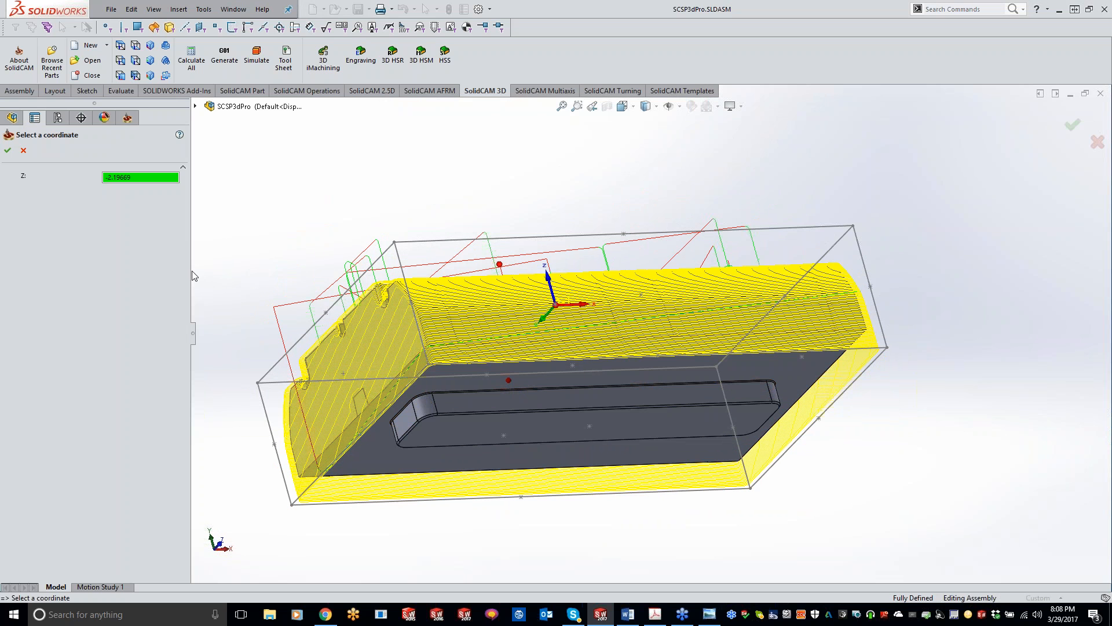
{"action": "middle_click_drag", "start_coordinate": [412, 486], "coordinate": [407, 468]}
{"action": "left_click", "coordinate": [406, 467]}
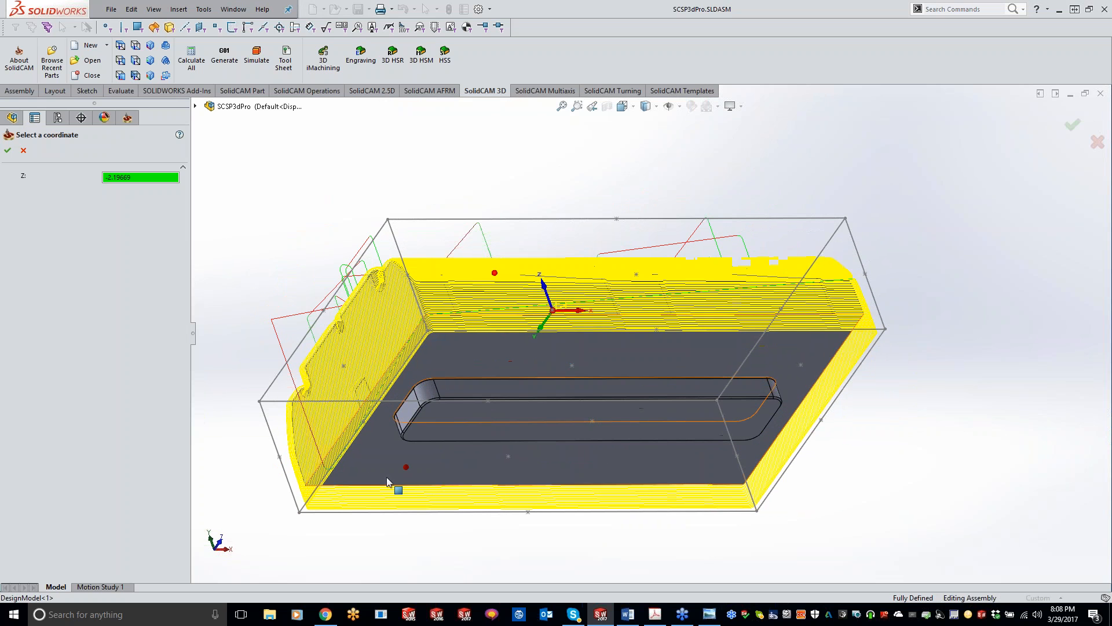
{"action": "left_click", "coordinate": [8, 151]}
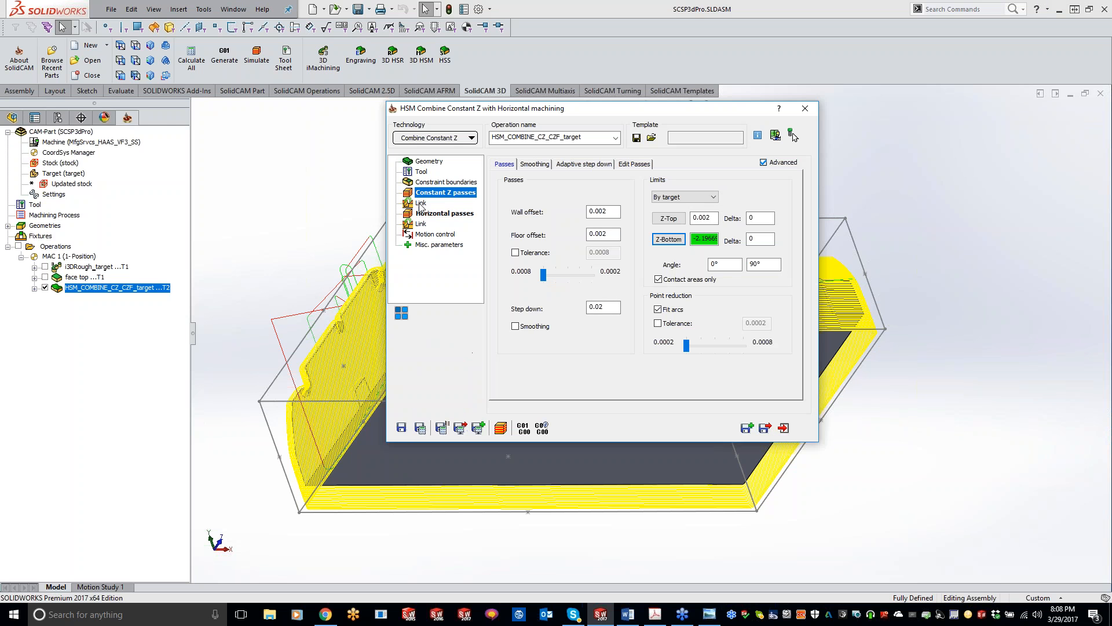
Set the Horizontal passes' lower Z limit from the part's flat underside, enable smoothing, and save and calculate the operation.
{"action": "left_click", "coordinate": [431, 214]}
{"action": "left_click", "coordinate": [668, 239]}
{"action": "left_click", "coordinate": [461, 457]}
{"action": "left_click", "coordinate": [7, 150]}
{"action": "left_click", "coordinate": [516, 325]}
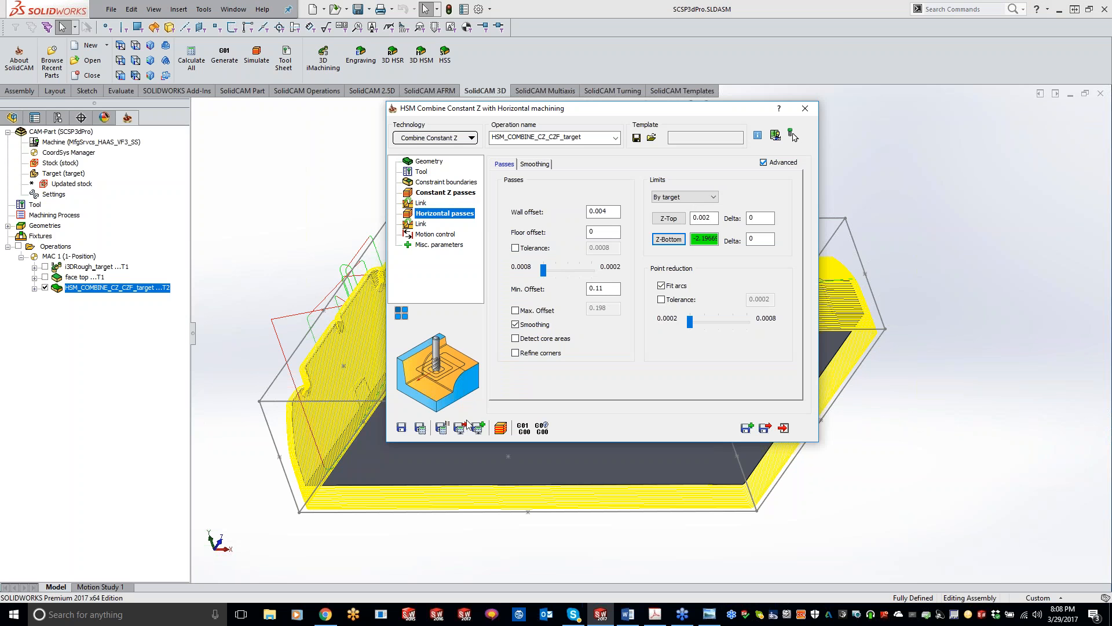
{"action": "left_click", "coordinate": [421, 428]}
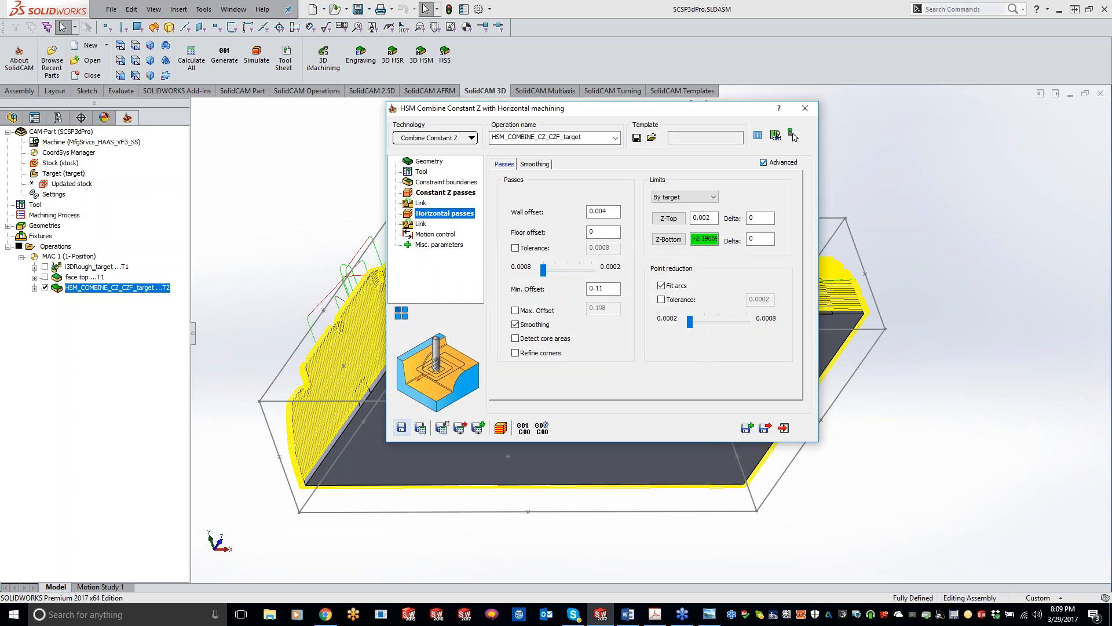
Examine the Horizontal passes' link settings, including ramping, strategy and machining order, and look through the available machining technologies.
{"action": "left_click", "coordinate": [421, 224]}
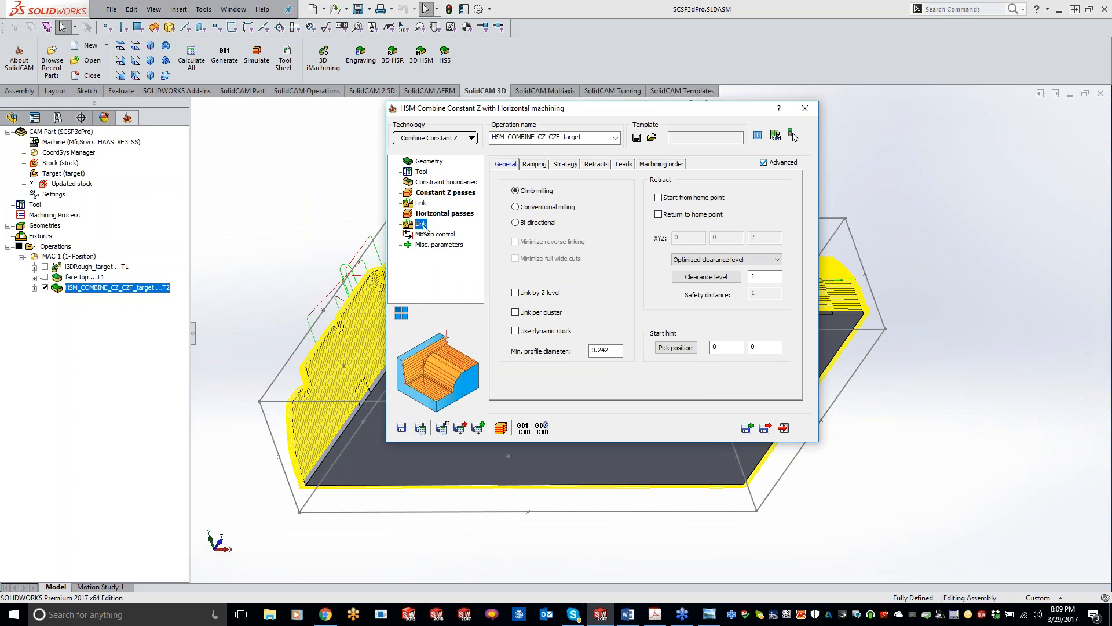
{"action": "left_click", "coordinate": [422, 237]}
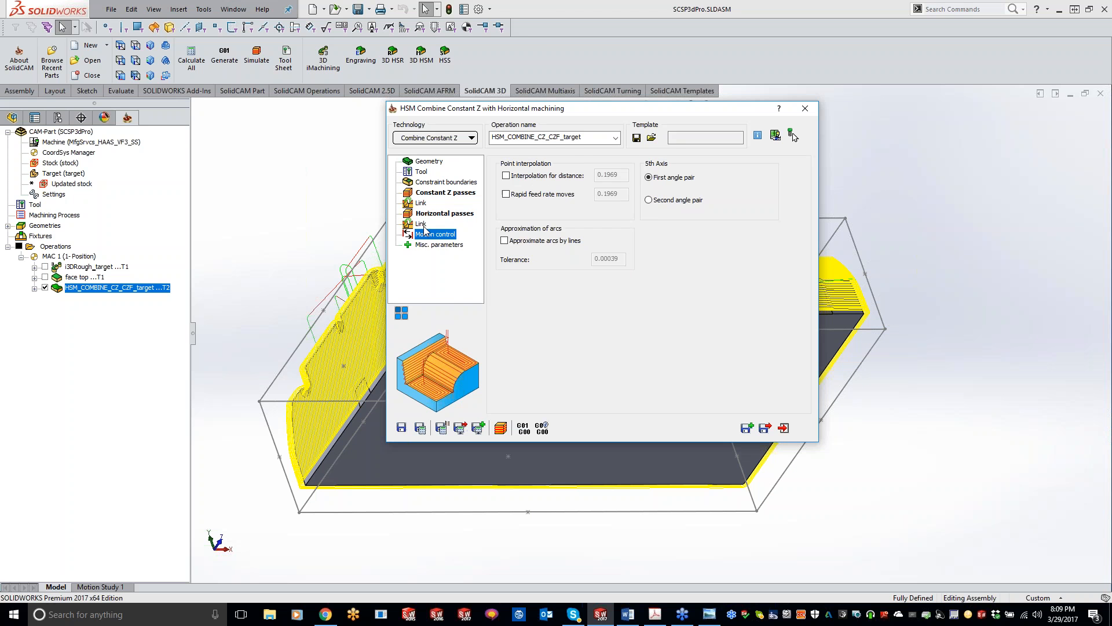
{"action": "left_click", "coordinate": [423, 226]}
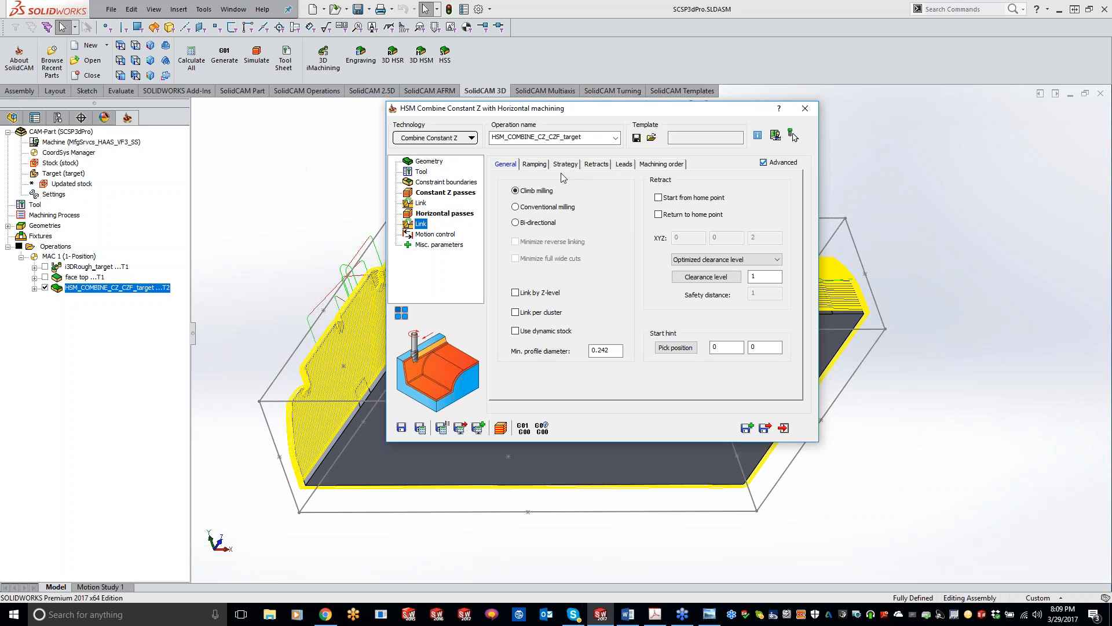
{"action": "left_click", "coordinate": [538, 167]}
{"action": "left_click", "coordinate": [565, 164]}
{"action": "left_click", "coordinate": [667, 164]}
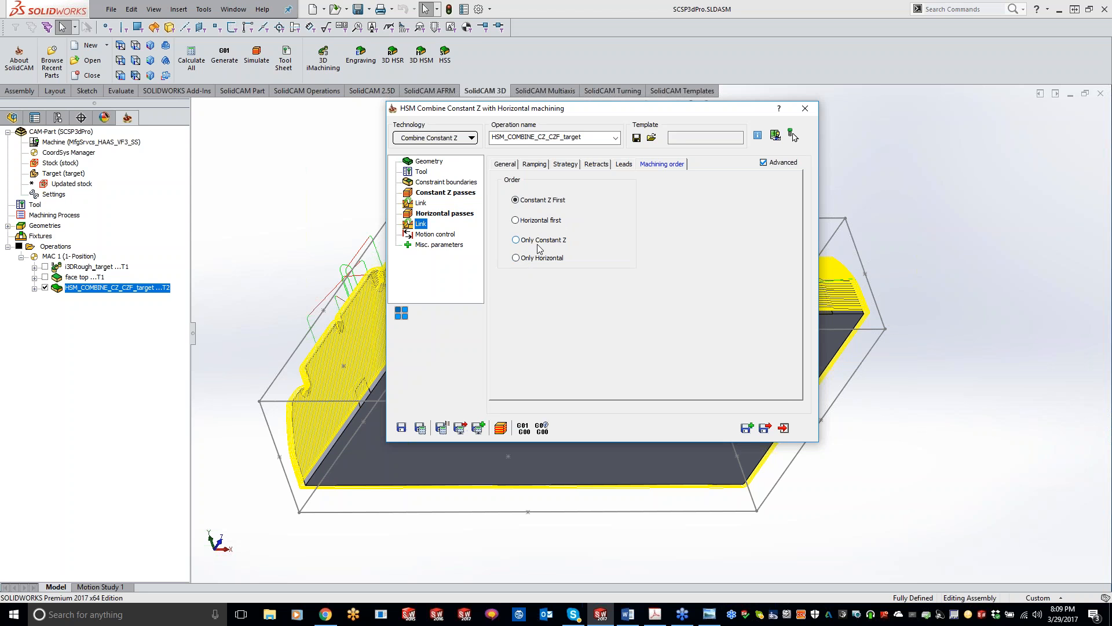
{"action": "left_click", "coordinate": [441, 138]}
{"action": "left_click", "coordinate": [663, 355]}
Inspect the recalculated toolpath on the part's side walls, raised blocks and flat top faces.
{"action": "double_click", "coordinate": [655, 108]}
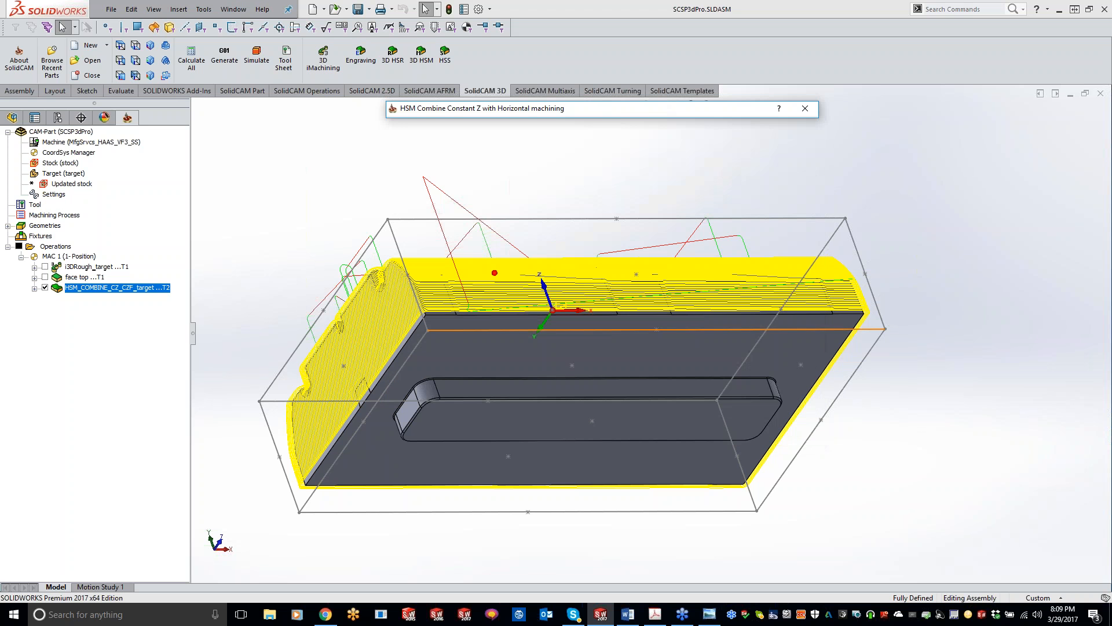
{"action": "middle_click_drag", "start_coordinate": [941, 440], "coordinate": [895, 434]}
{"action": "scroll", "coordinate": [475, 377], "scroll_direction": "up", "scroll_amount": 5}
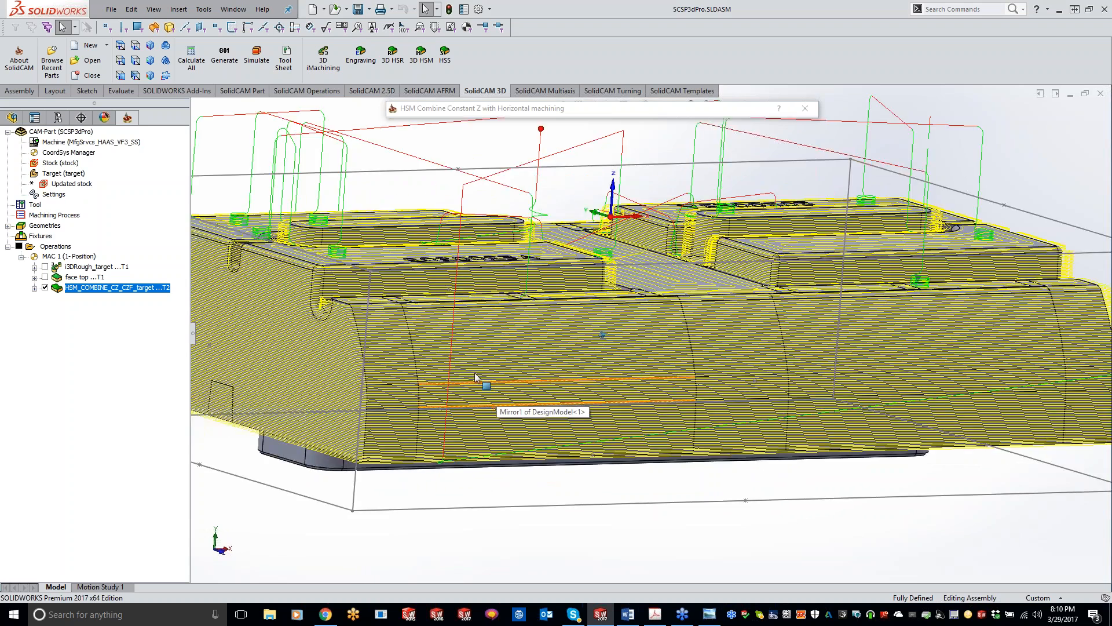
{"action": "scroll", "coordinate": [475, 377], "scroll_direction": "up", "scroll_amount": 4}
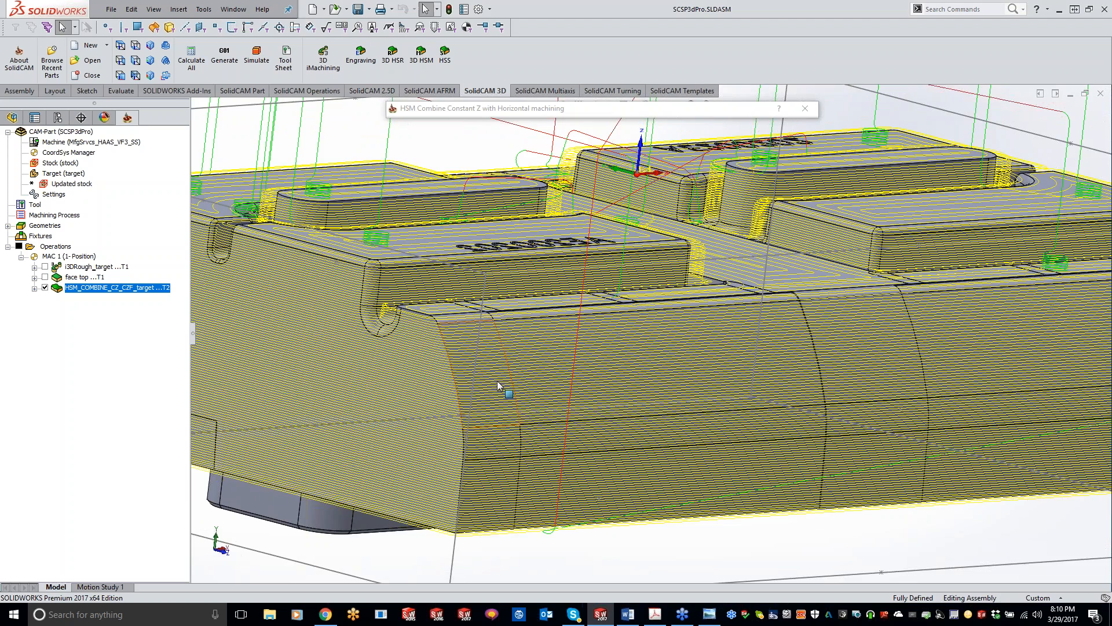
{"action": "scroll", "coordinate": [502, 440], "scroll_direction": "up", "scroll_amount": 5}
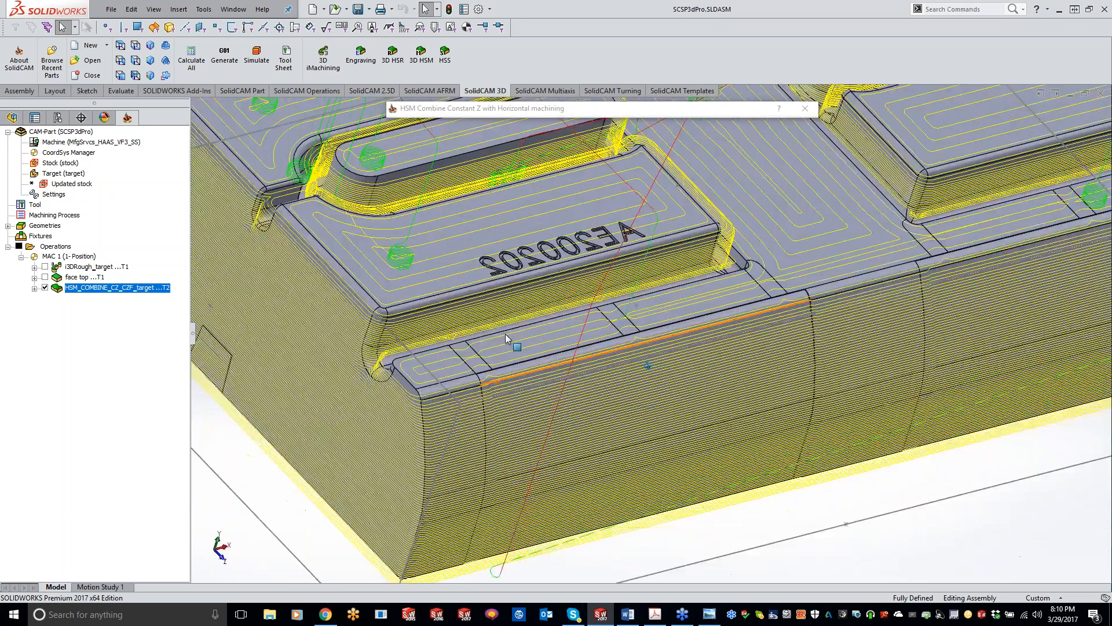
{"action": "middle_click_drag", "start_coordinate": [505, 334], "coordinate": [461, 255]}
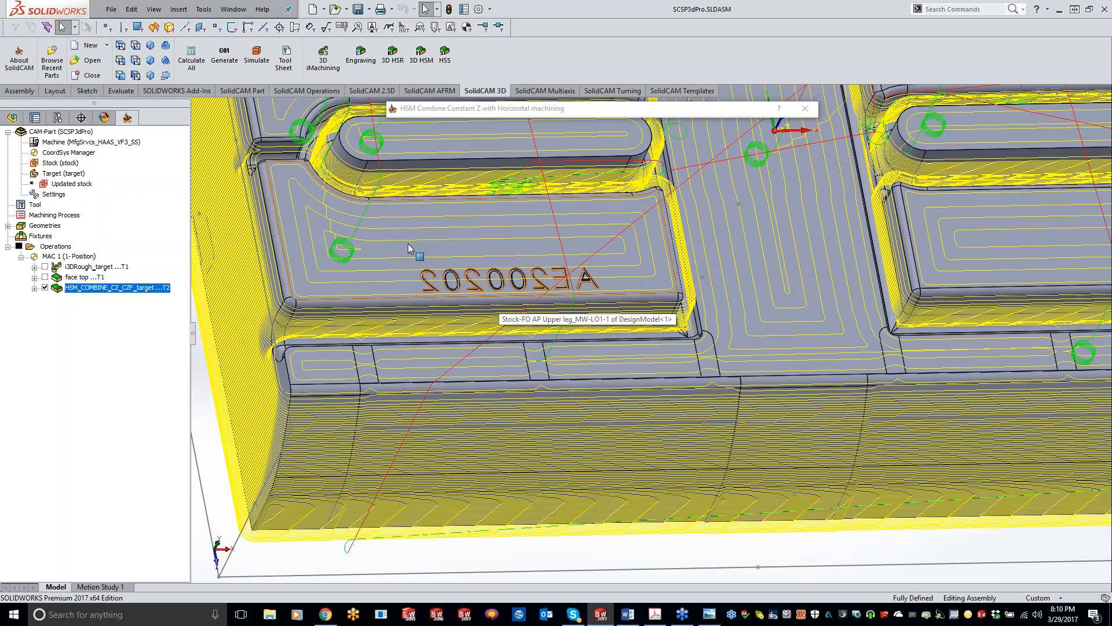
{"action": "scroll", "coordinate": [790, 252], "scroll_direction": "up", "scroll_amount": 5}
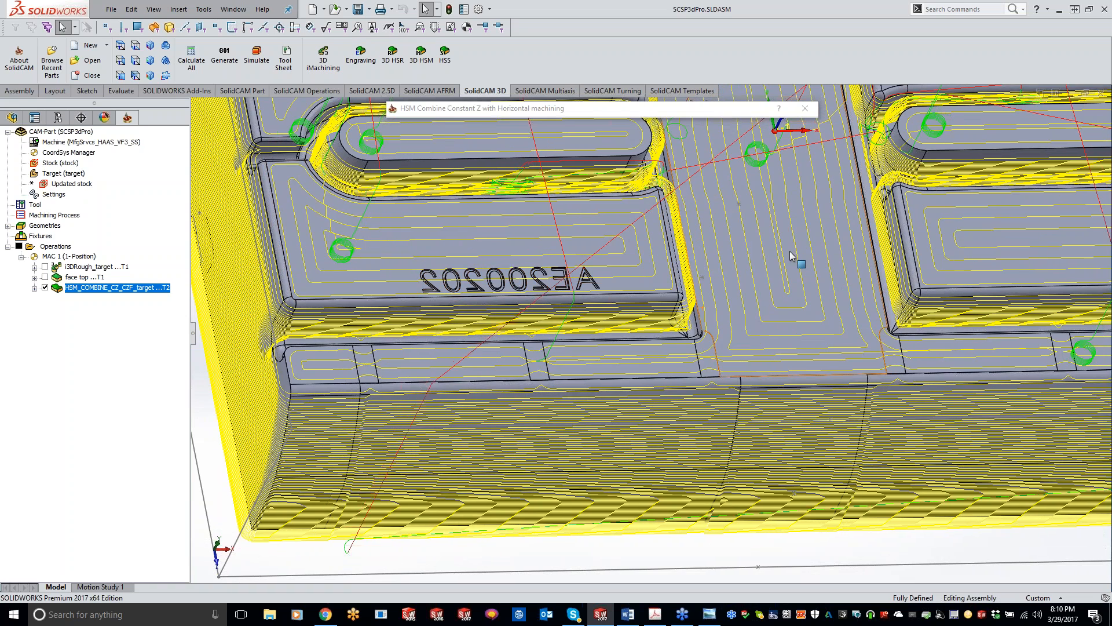
{"action": "scroll", "coordinate": [790, 252], "scroll_direction": "up", "scroll_amount": 5}
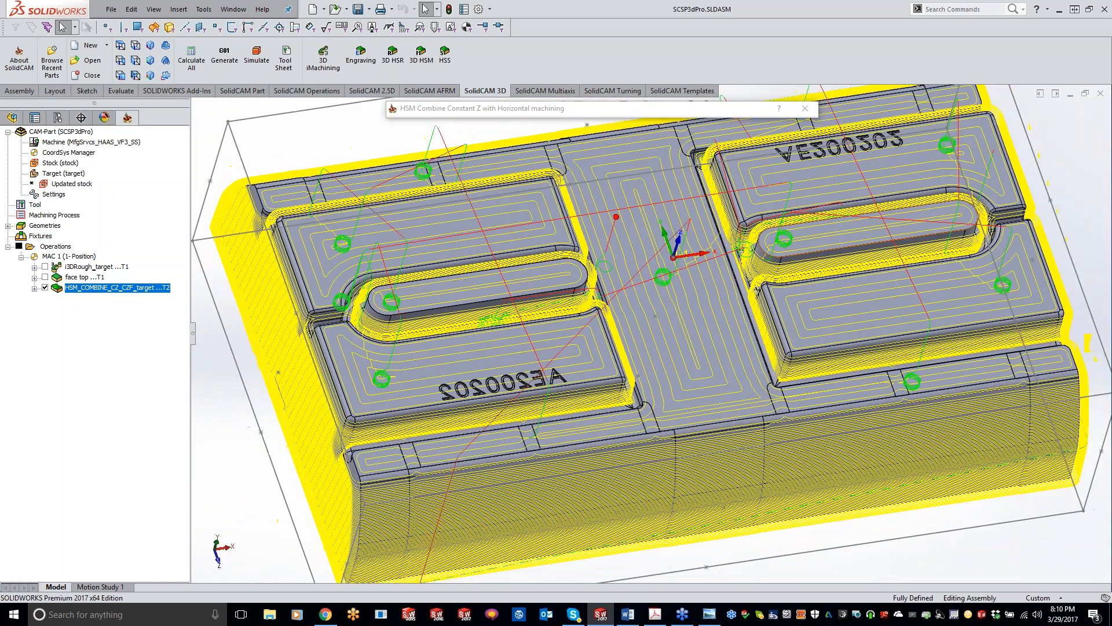
{"action": "middle_click_drag", "start_coordinate": [714, 258], "coordinate": [712, 259]}
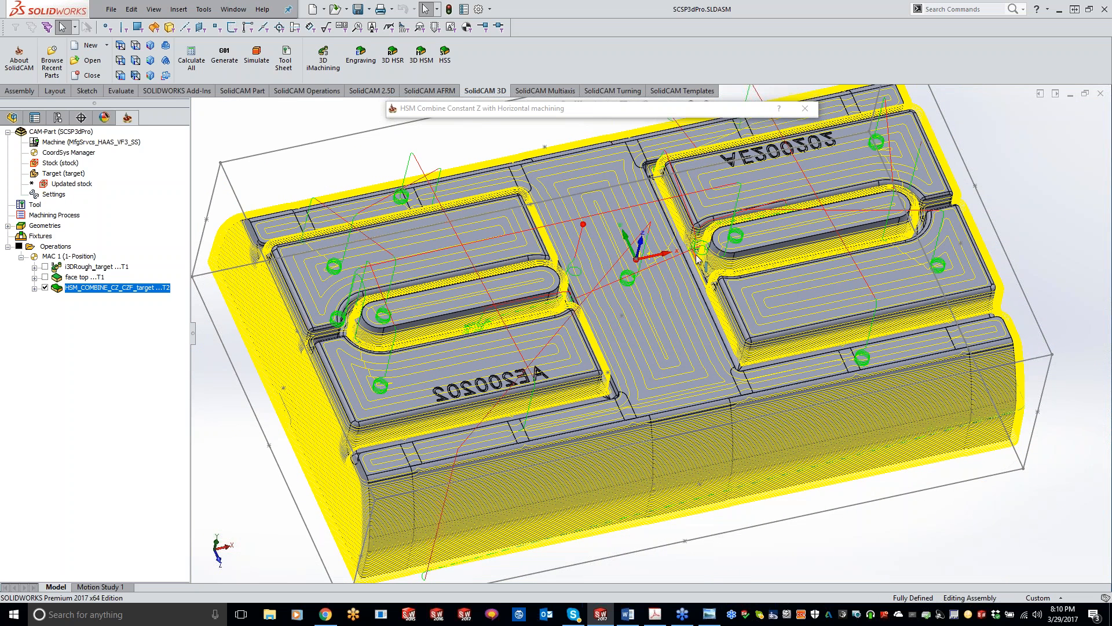
Close the Constant Z with Horizontal operation and hide its toolpath on the model.
{"action": "mouse_move", "coordinate": [644, 113]}
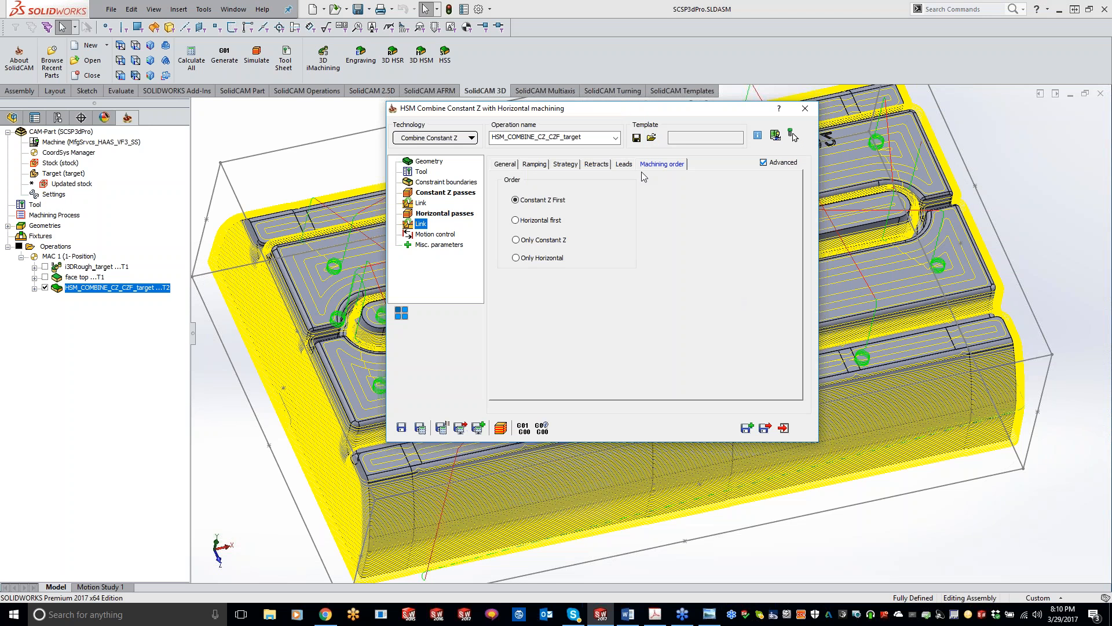
{"action": "left_click", "coordinate": [805, 109]}
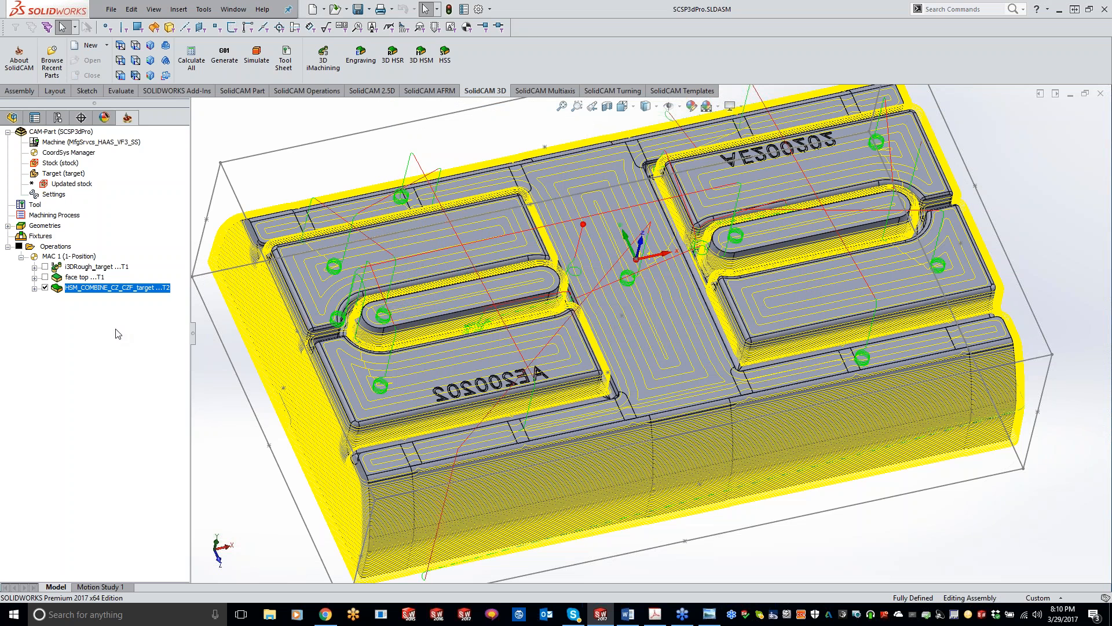
{"action": "left_click", "coordinate": [44, 288]}
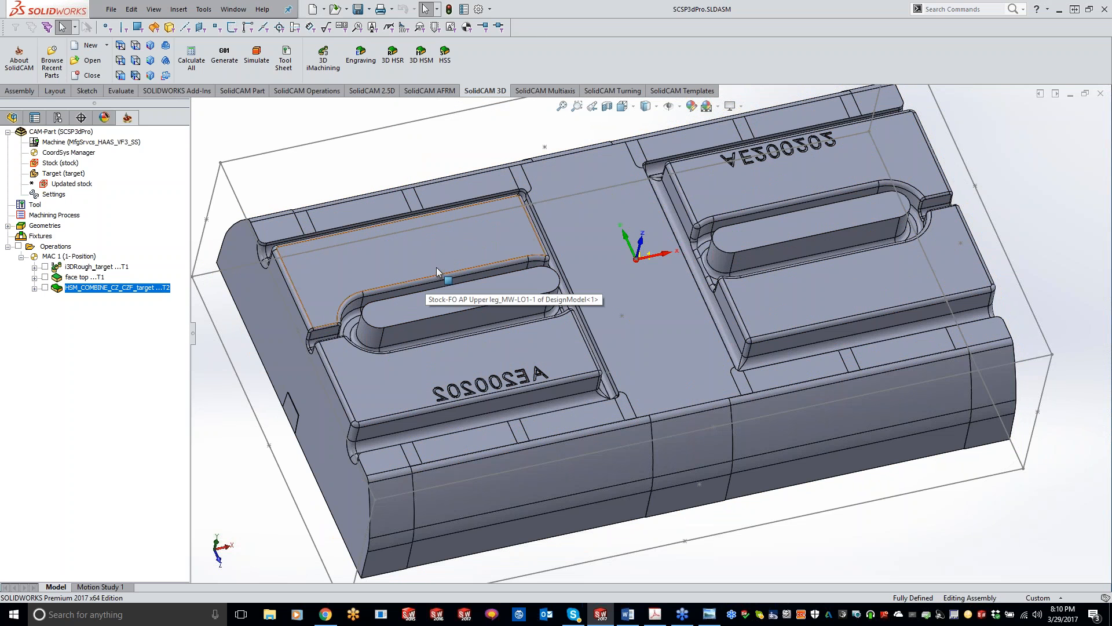
Create a new HSM operation using the Combine Constant Z with Linear machining technology.
{"action": "left_click", "coordinate": [426, 52]}
{"action": "left_click", "coordinate": [451, 141]}
{"action": "mouse_move", "coordinate": [469, 348]}
{"action": "left_click", "coordinate": [536, 360]}
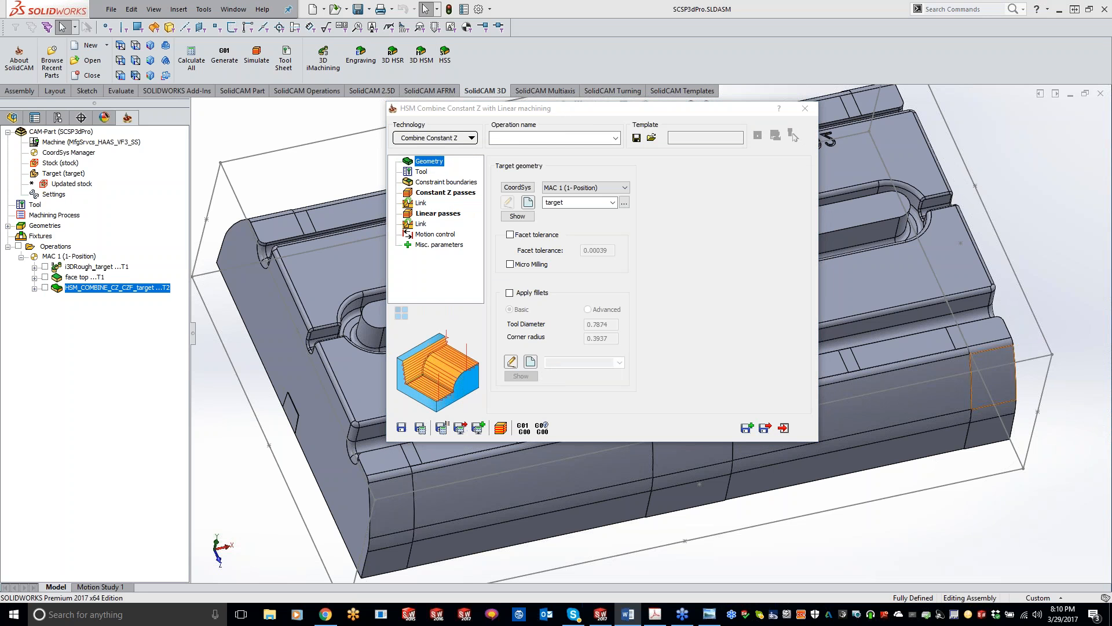
Assign tool 3, the 1/8" carbide ball mill, to the Constant Z with Linear operation.
{"action": "left_click", "coordinate": [421, 172]}
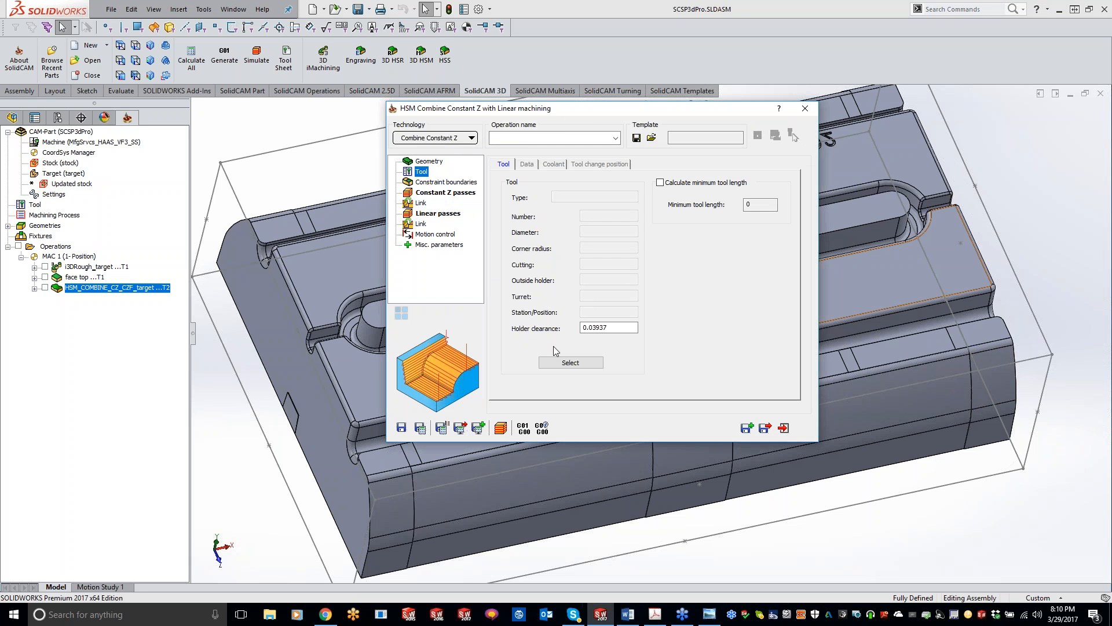
{"action": "left_click", "coordinate": [570, 363]}
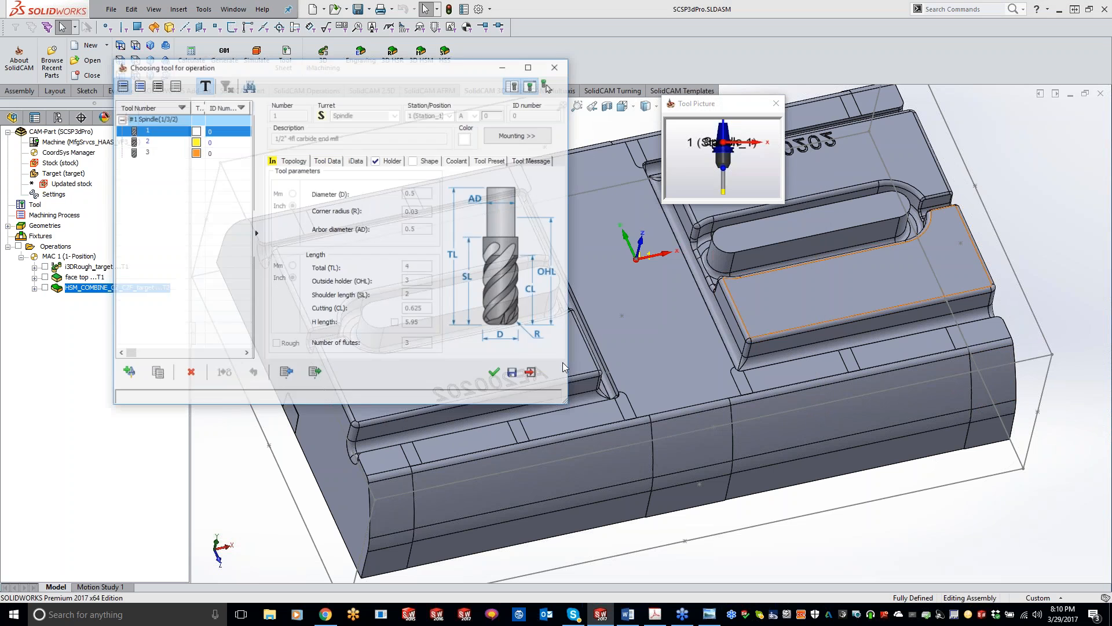
{"action": "double_click", "coordinate": [153, 153]}
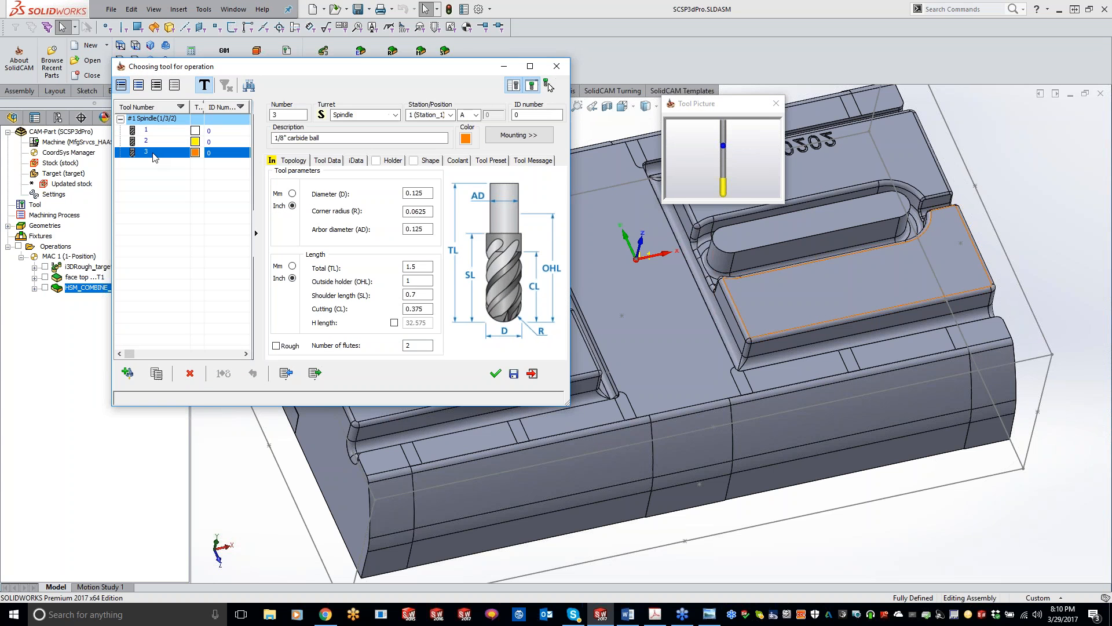
Constrain the operation with a manually created, user-defined boundary, choosing the existing Top1 geometry.
{"action": "left_click", "coordinate": [443, 182]}
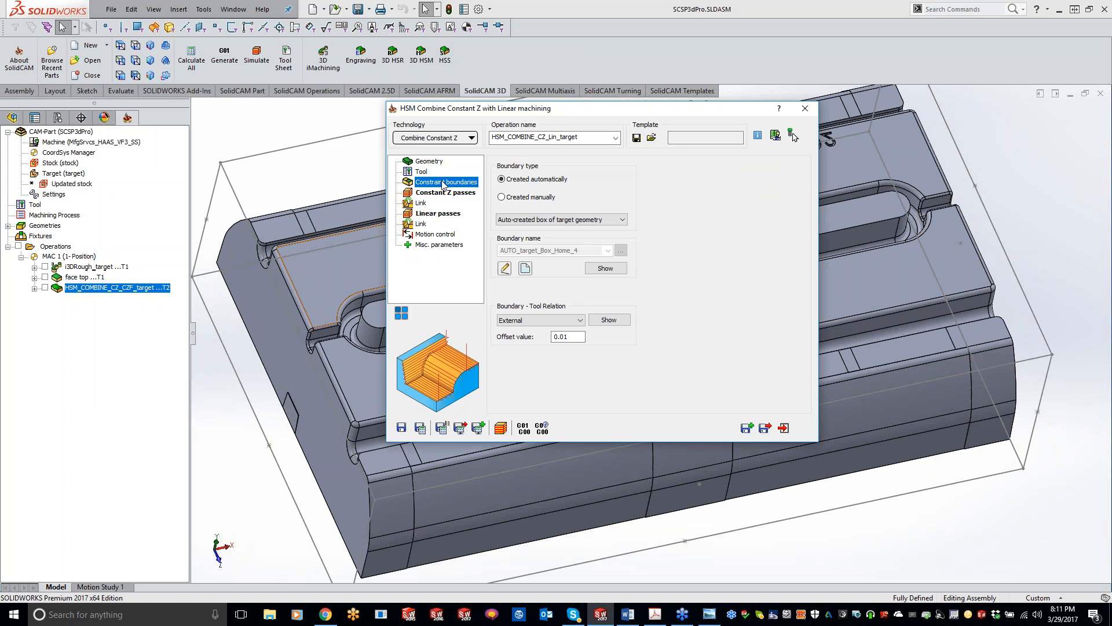
{"action": "left_click", "coordinate": [501, 197]}
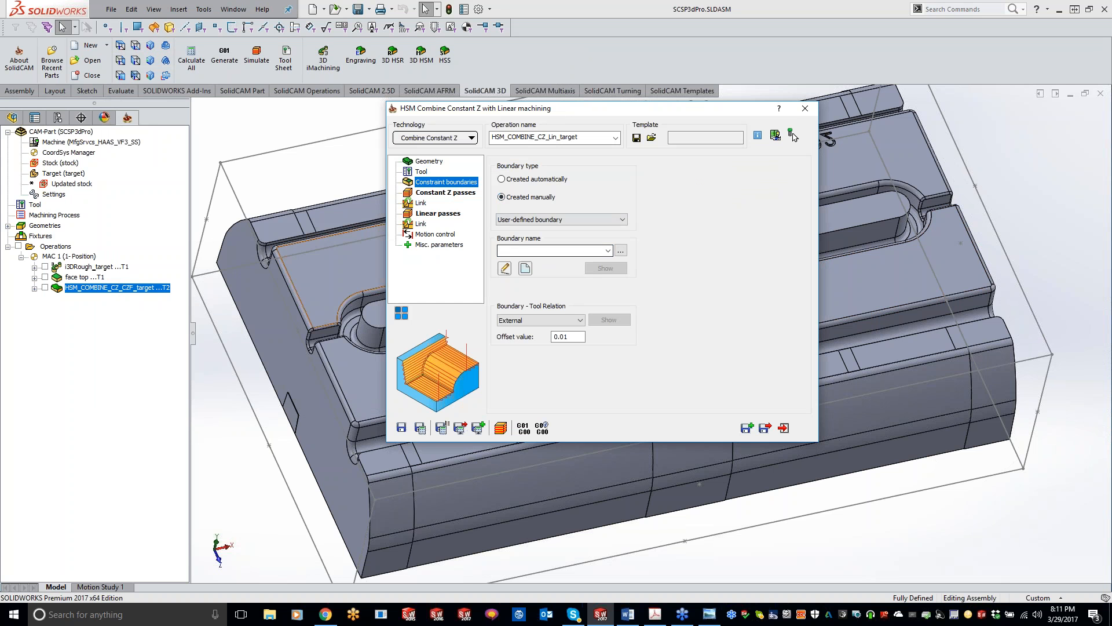
{"action": "left_click", "coordinate": [565, 250]}
{"action": "left_click", "coordinate": [571, 269]}
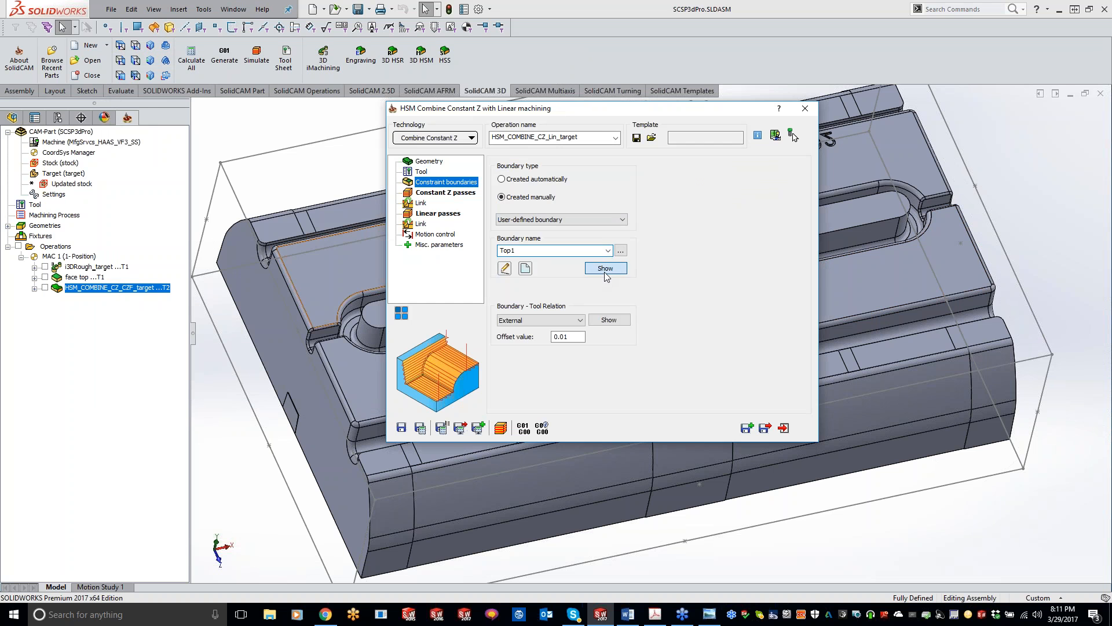
Display the Top1 boundary on the part, check the fillet faces beside the raised blocks, and review the boundary's tool offset.
{"action": "left_click", "coordinate": [604, 270]}
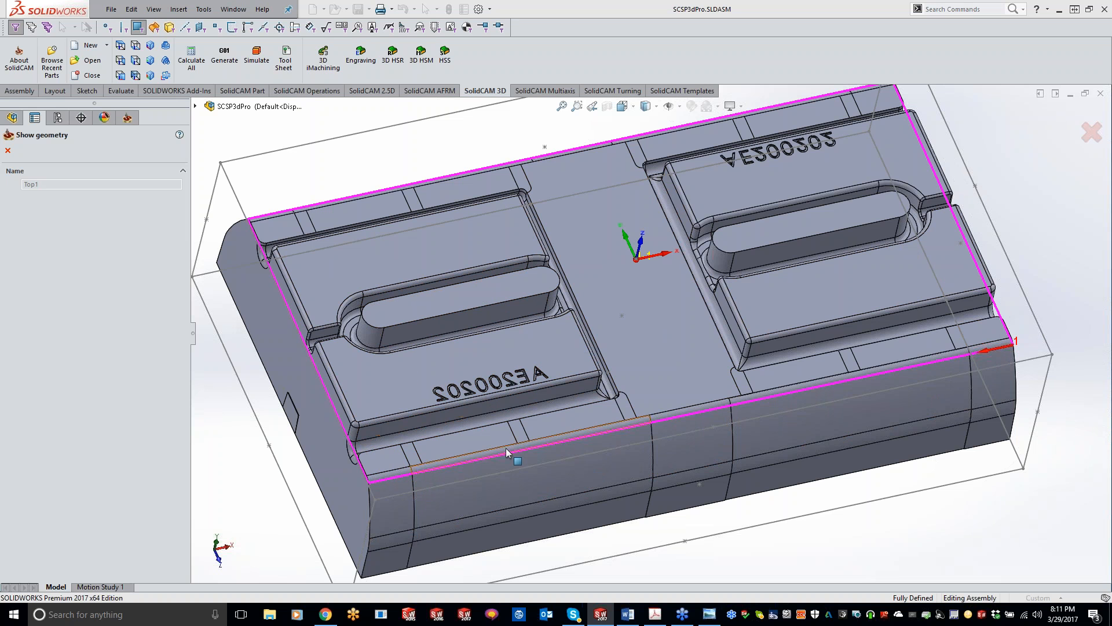
{"action": "left_click", "coordinate": [461, 433]}
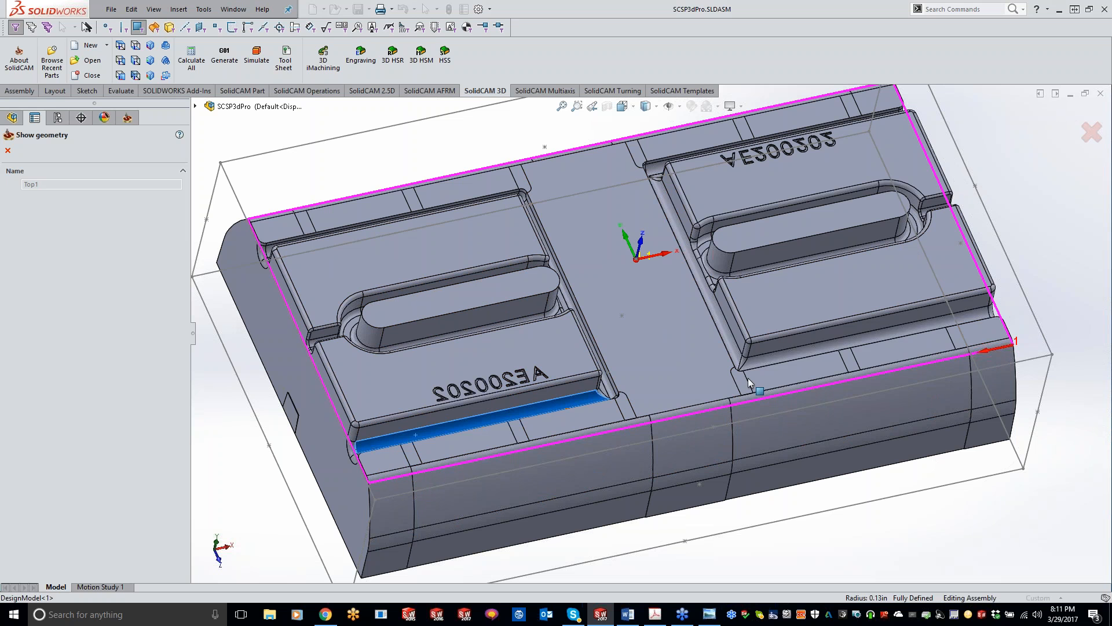
{"action": "left_click", "coordinate": [754, 361]}
{"action": "left_click", "coordinate": [738, 362]}
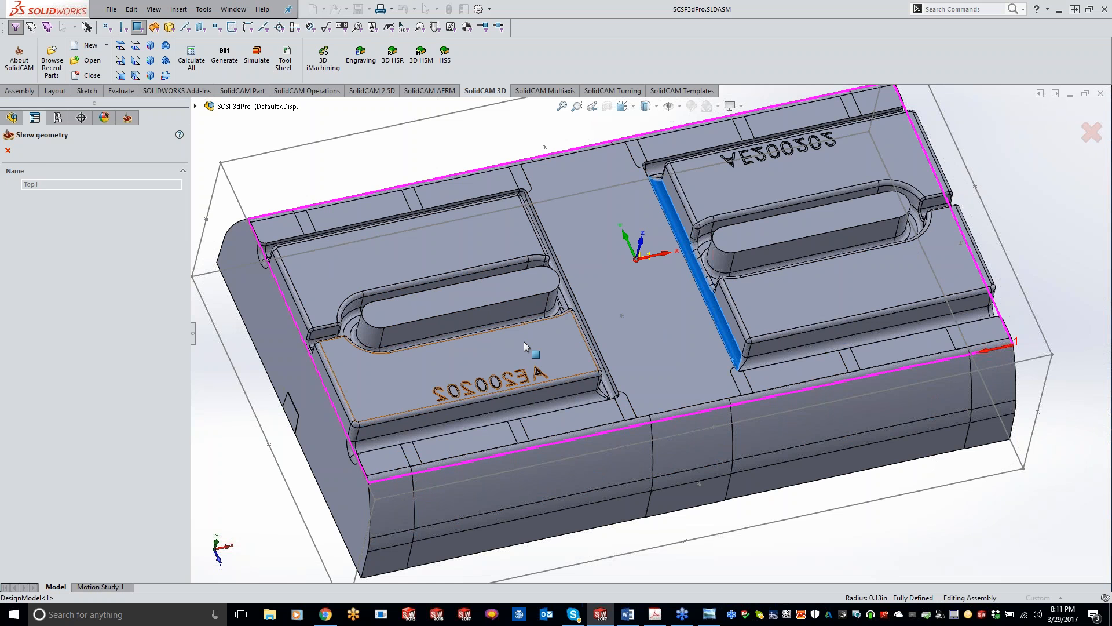
{"action": "left_click", "coordinate": [7, 150]}
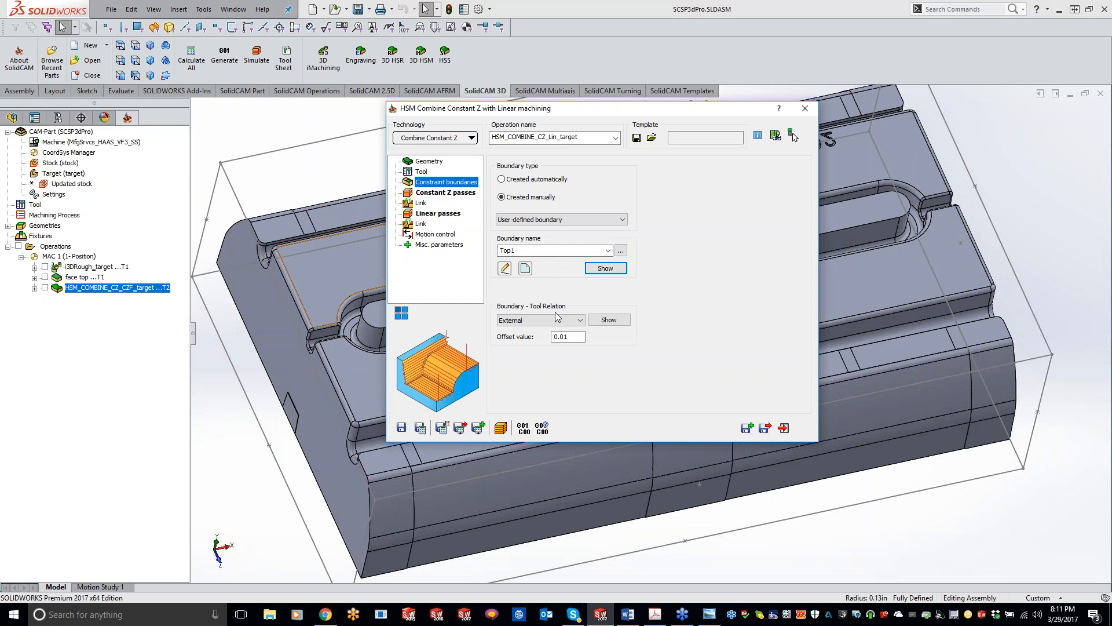
{"action": "left_click", "coordinate": [554, 336]}
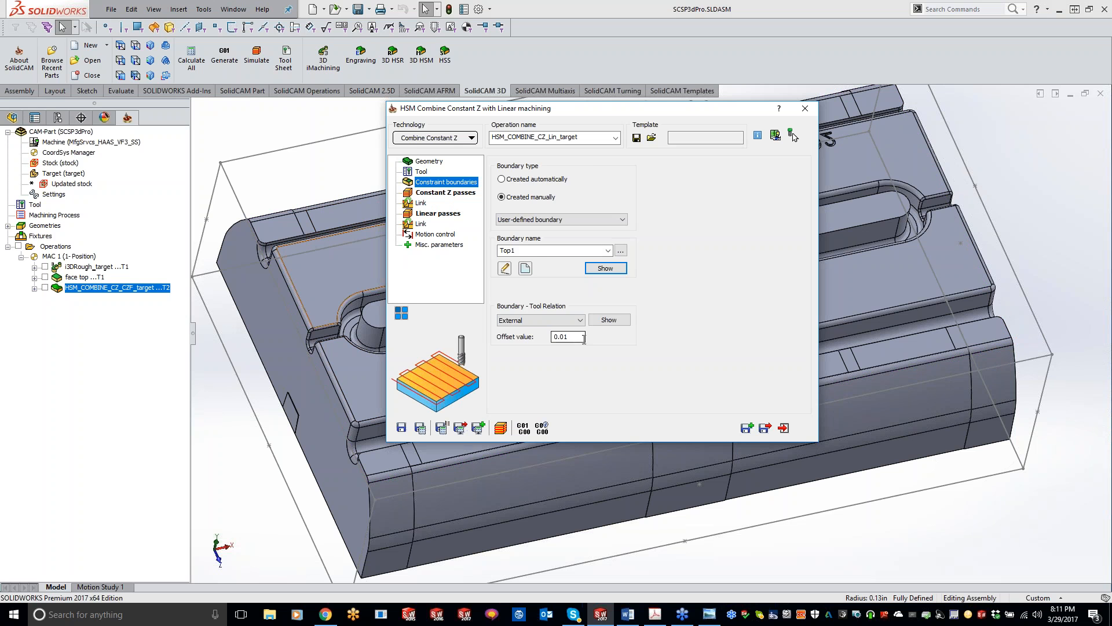
Set the Constant Z passes' minimum angle to 40° and the step down to .02.
{"action": "left_click", "coordinate": [450, 193]}
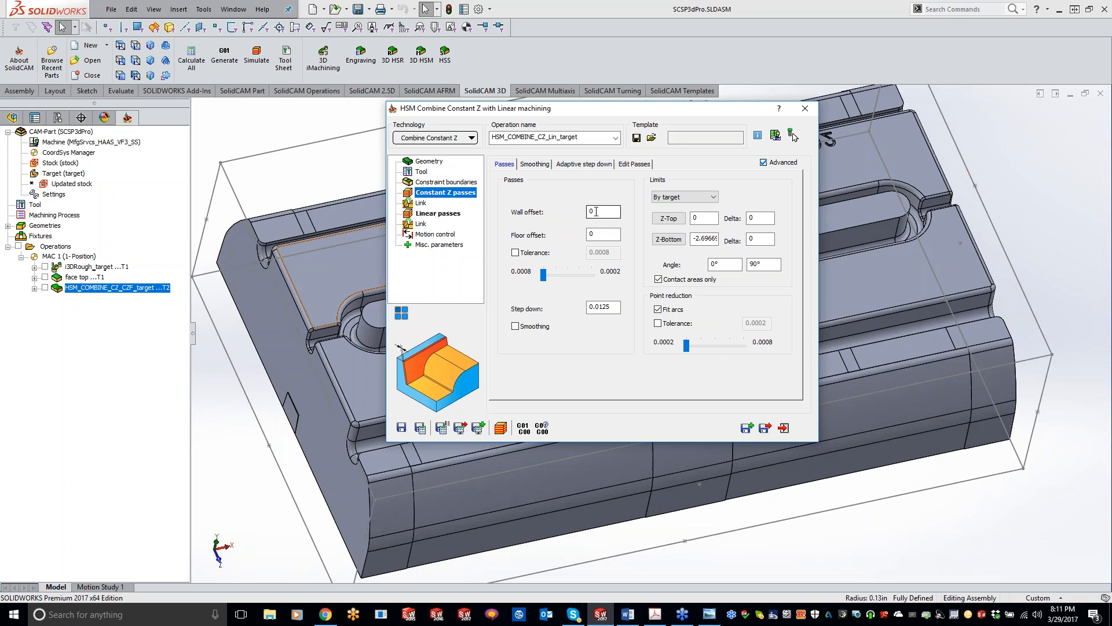
{"action": "left_click", "coordinate": [590, 233]}
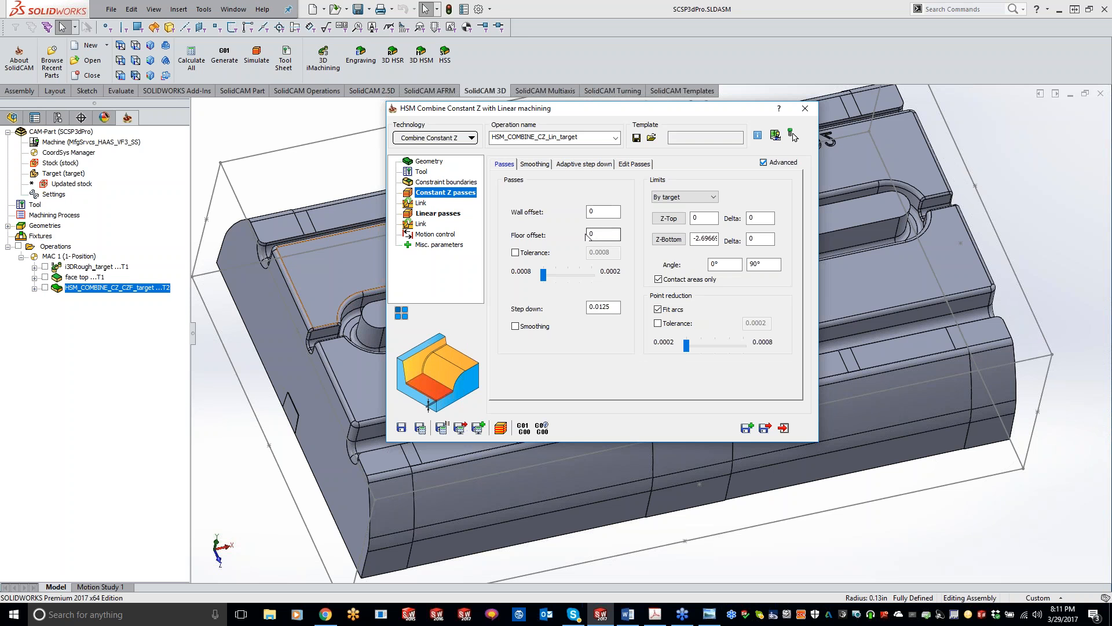
{"action": "double_click", "coordinate": [723, 264]}
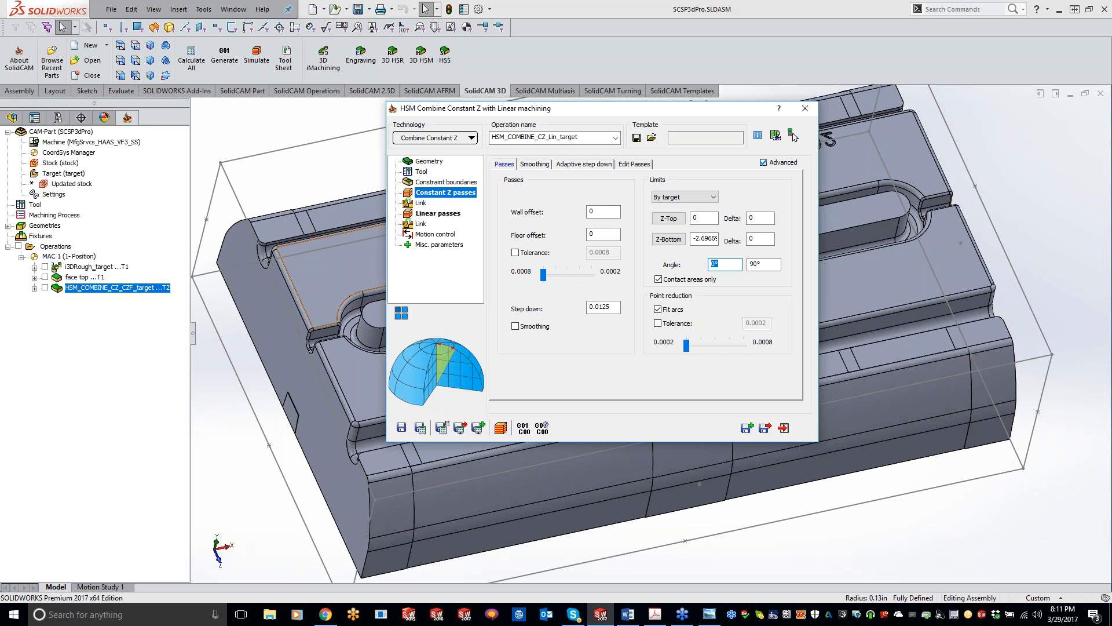
{"action": "type", "text": "4"}
{"action": "left_click", "coordinate": [616, 305]}
{"action": "double_click", "coordinate": [616, 306]}
{"action": "type", "text": ".02"}
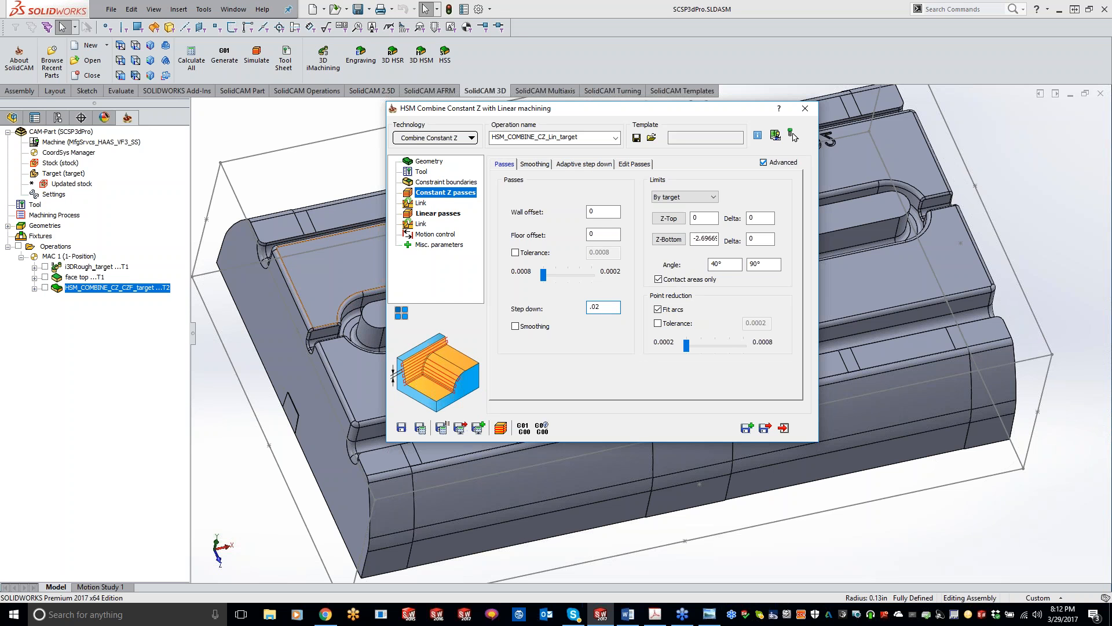
Set the Constant Z passes' Z-Bottom limit to -0.771906 by picking the lowest point of the groove edge on the part's end face.
{"action": "left_click", "coordinate": [668, 239]}
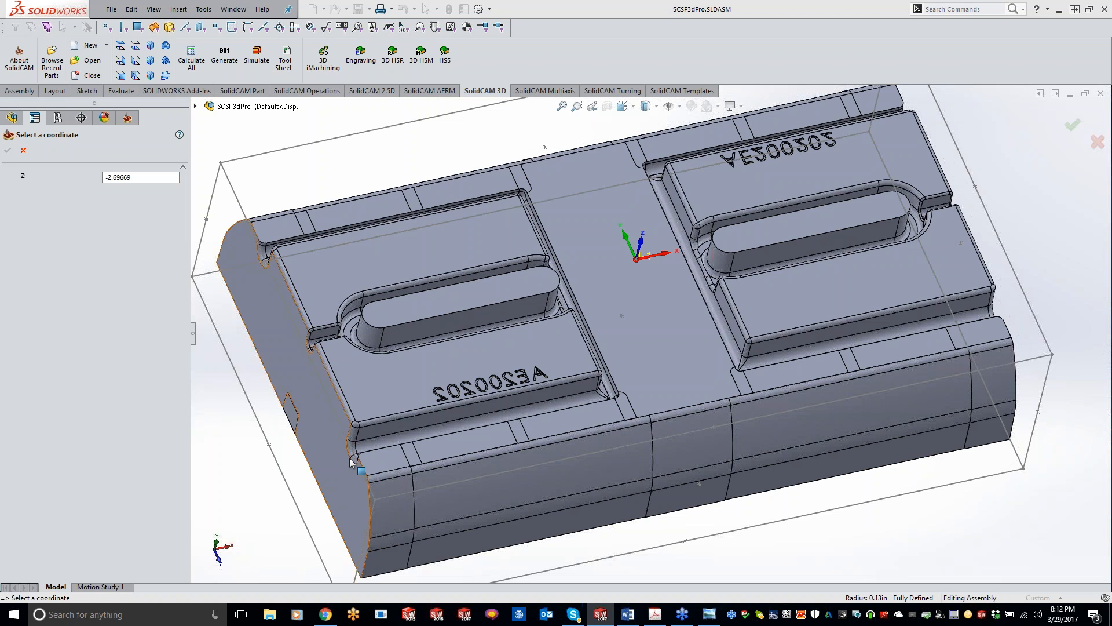
{"action": "middle_click_drag", "start_coordinate": [346, 476], "coordinate": [568, 420]}
{"action": "scroll", "coordinate": [711, 358], "scroll_direction": "down", "scroll_amount": 4}
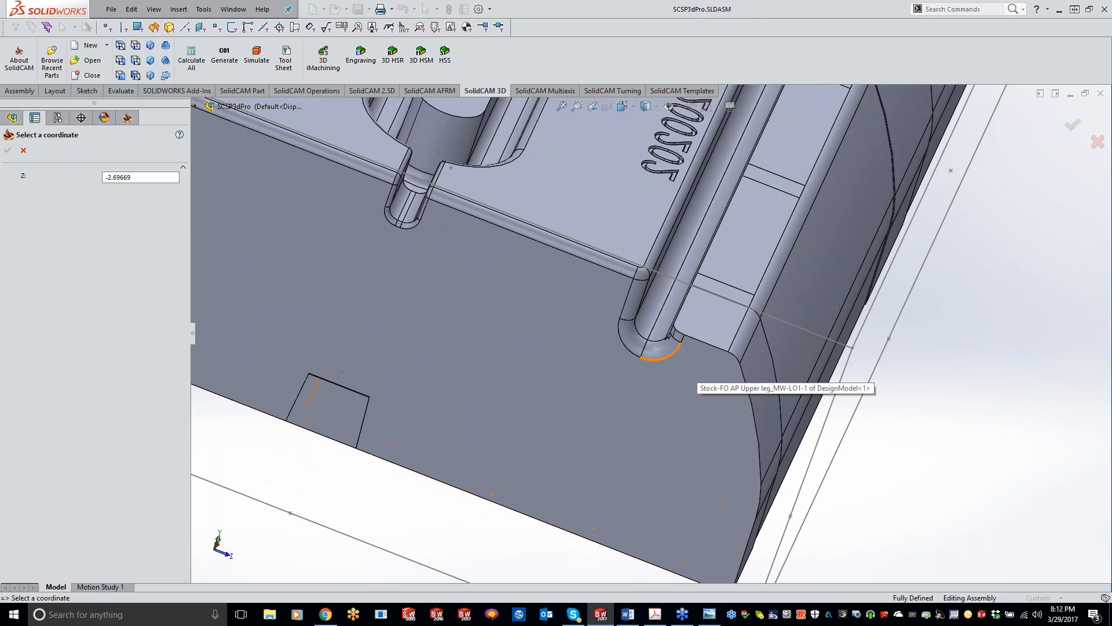
{"action": "left_click", "coordinate": [640, 356]}
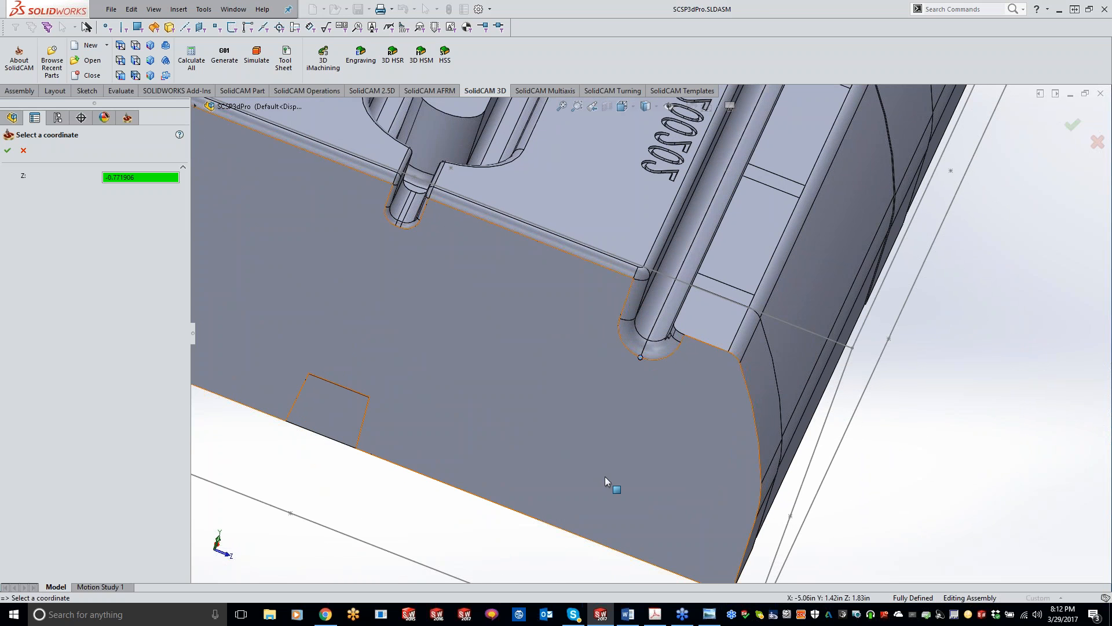
{"action": "left_click", "coordinate": [8, 150]}
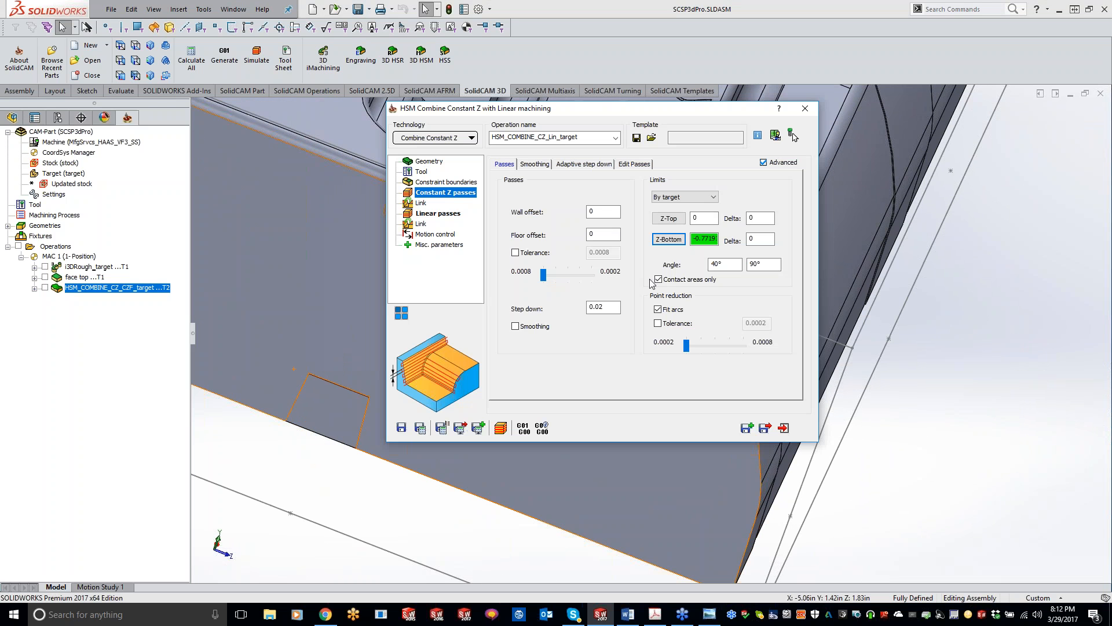
Set the Constant Z passes' Z-Top limit by picking the top face of the raised block.
{"action": "left_click", "coordinate": [669, 219]}
{"action": "left_click", "coordinate": [592, 179]}
{"action": "left_click", "coordinate": [8, 151]}
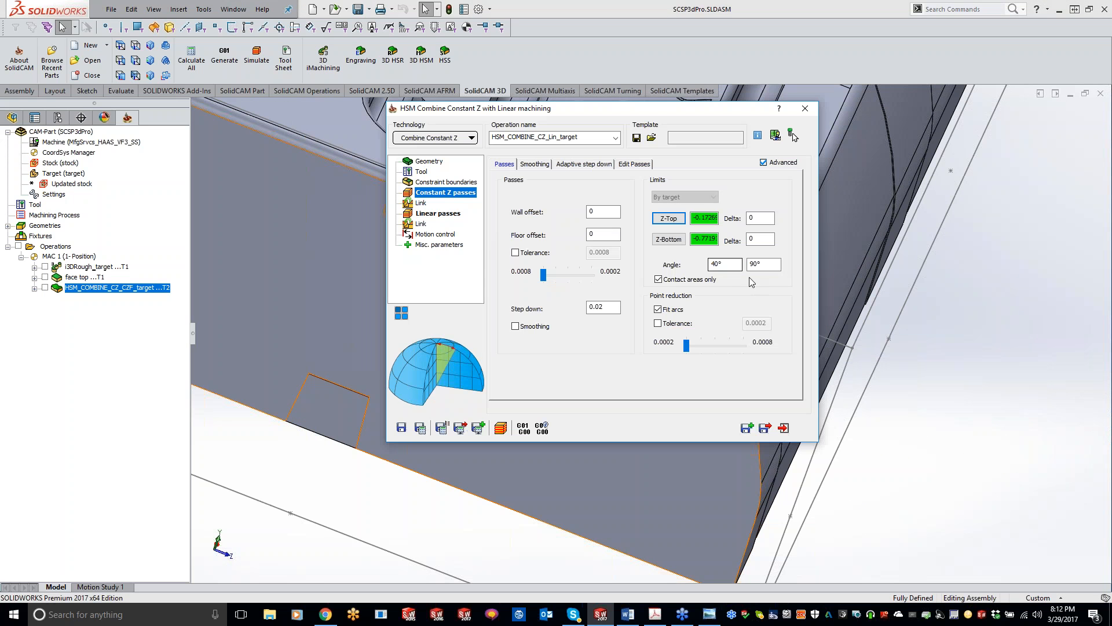
Set the Constant Z passes' limit deltas to -.03 for Z-Top and -.07 for Z-Bottom.
{"action": "double_click", "coordinate": [752, 218]}
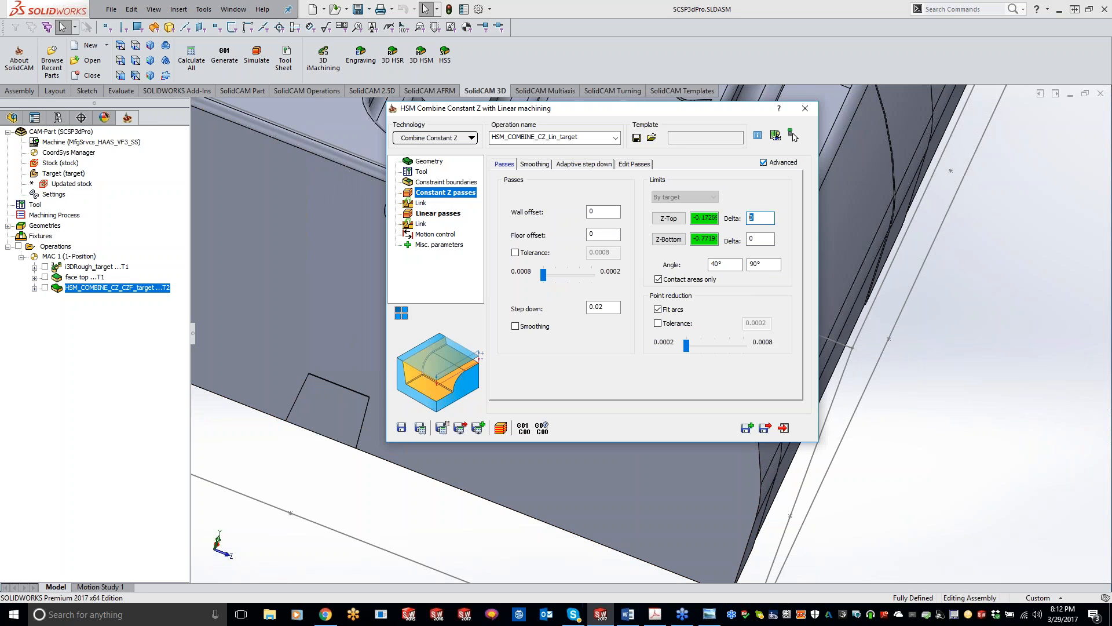
{"action": "type", "text": "-.03"}
{"action": "left_click", "coordinate": [759, 239]}
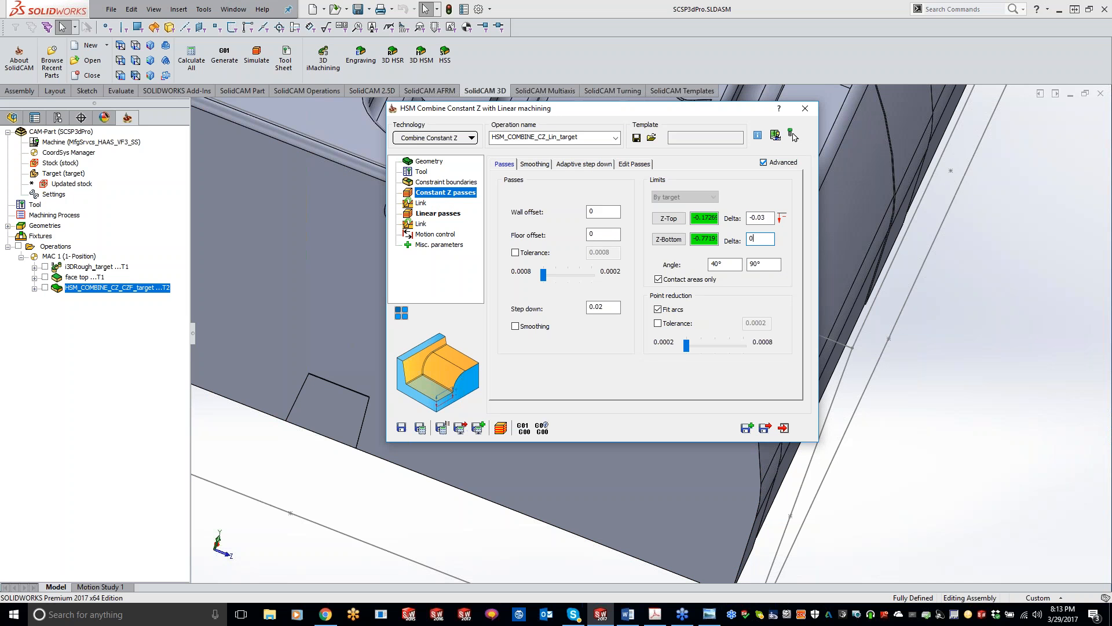
{"action": "type", "text": "-.07"}
{"action": "key", "text": "BackSpace"}
{"action": "key", "text": "BackSpace"}
{"action": "key", "text": "BackSpace"}
{"action": "key", "text": "BackSpace"}
{"action": "key", "text": "BackSpace"}
{"action": "type", "text": "-.07"}
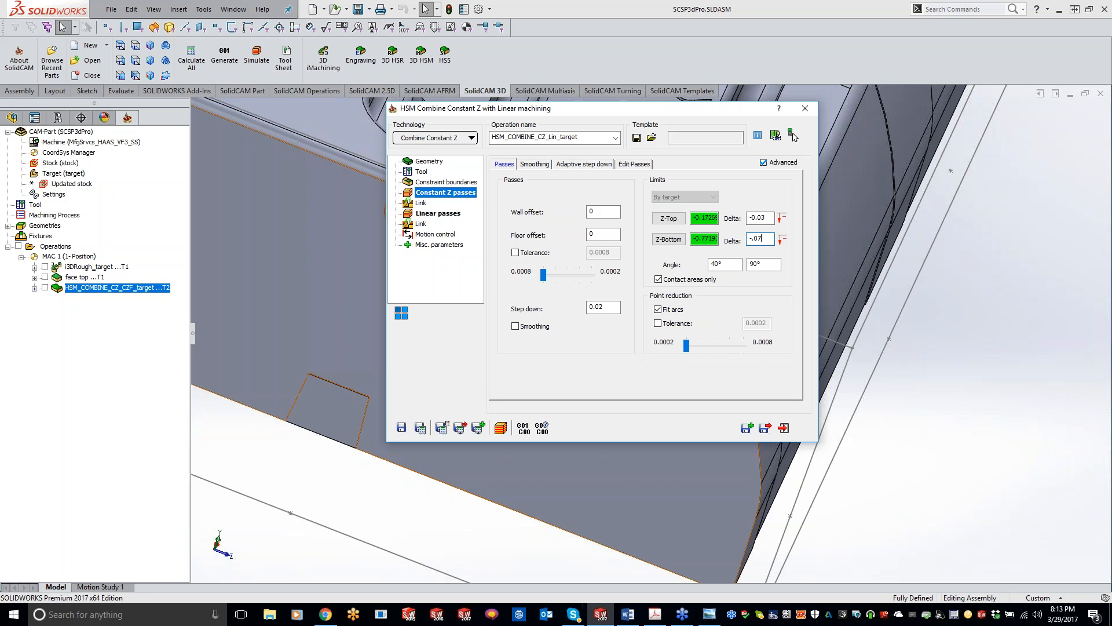
Set the Linear passes' step over to .007 and their maximum angle to 45°.
{"action": "left_click", "coordinate": [433, 214]}
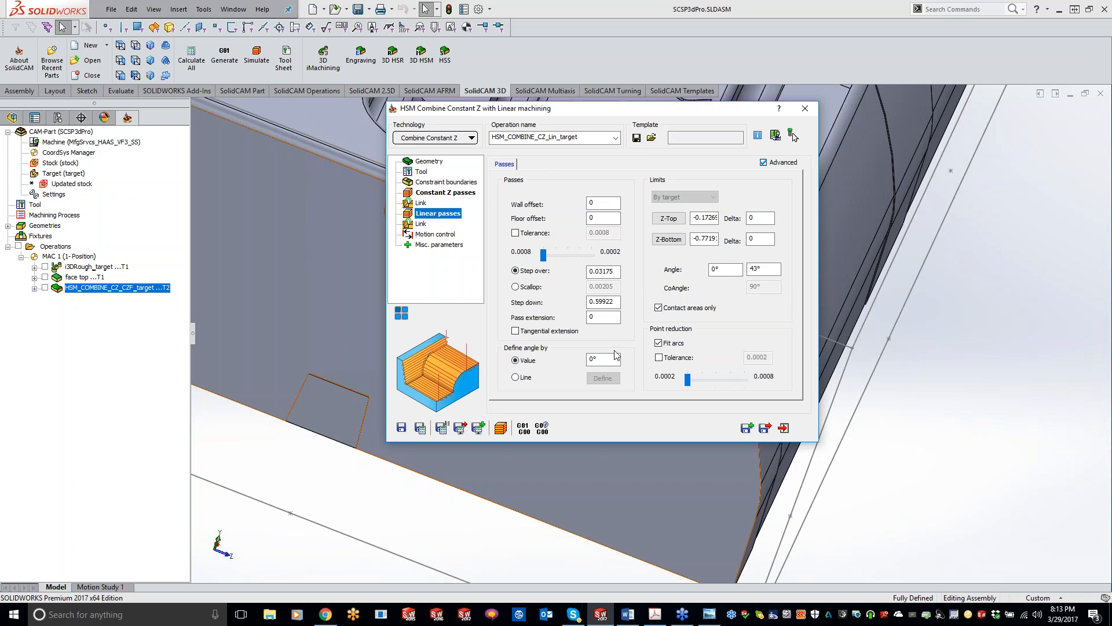
{"action": "left_click", "coordinate": [608, 204]}
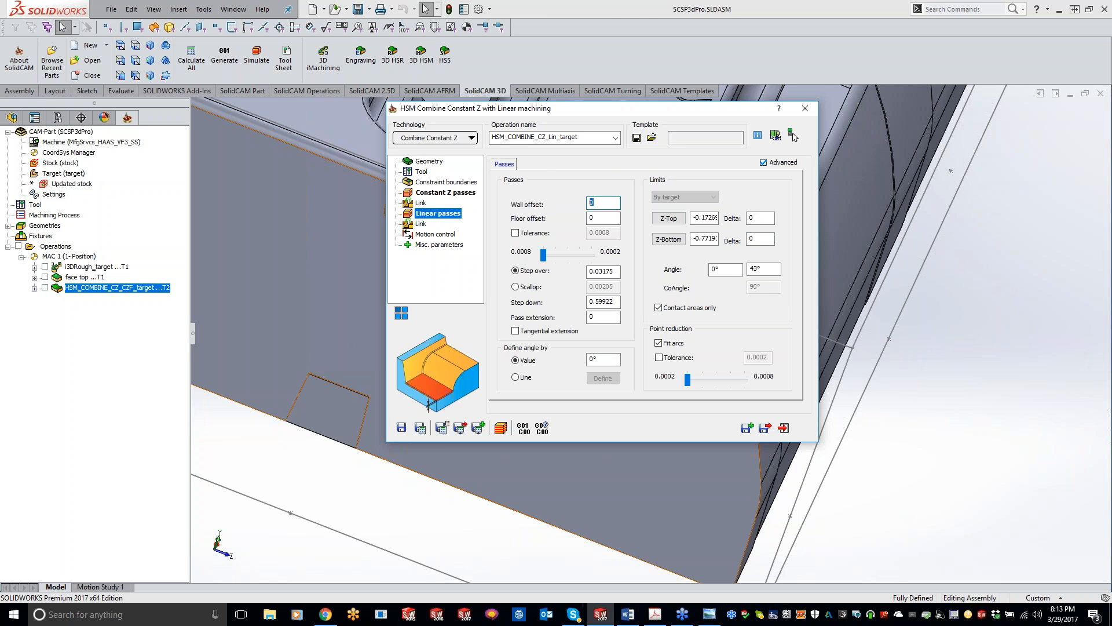
{"action": "left_click", "coordinate": [599, 219]}
{"action": "left_click_drag", "start_coordinate": [600, 272], "coordinate": [632, 275]}
{"action": "type", "text": "07"}
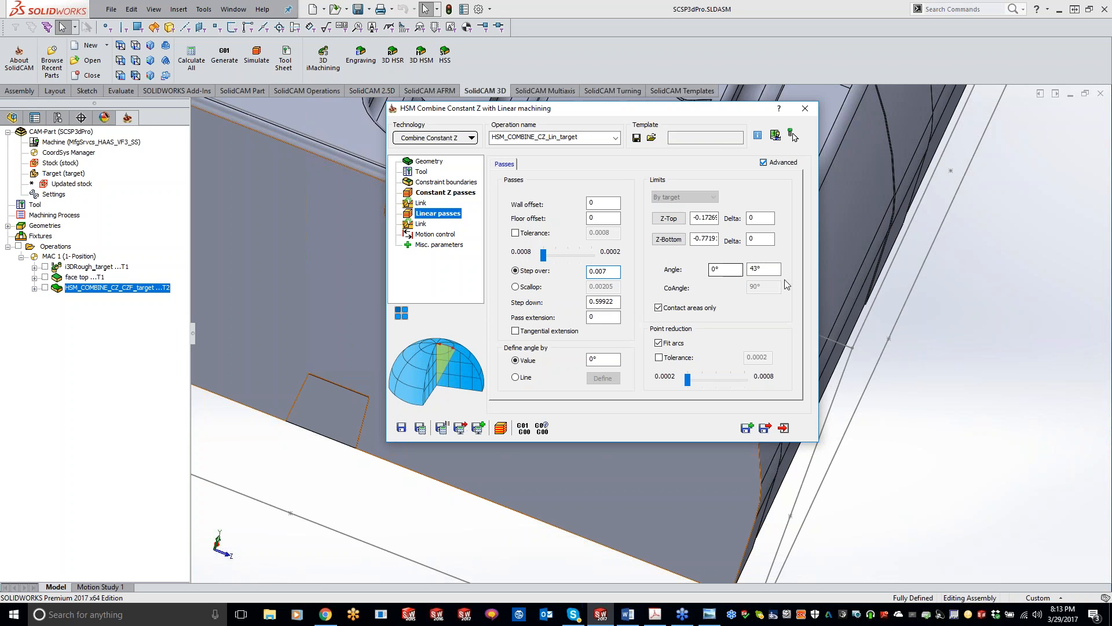
{"action": "left_click_drag", "start_coordinate": [764, 269], "coordinate": [749, 268]}
{"action": "type", "text": "45"}
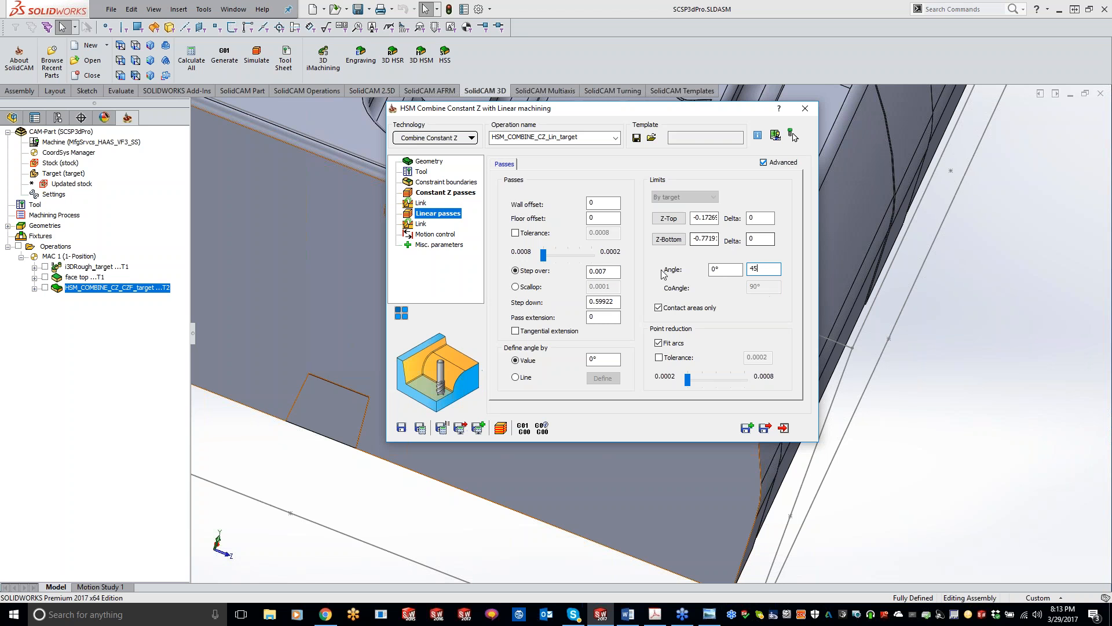
Review the Constant Z and Linear pass settings, keep the linear angle at 0°, and save and calculate the operation.
{"action": "left_click", "coordinate": [445, 192]}
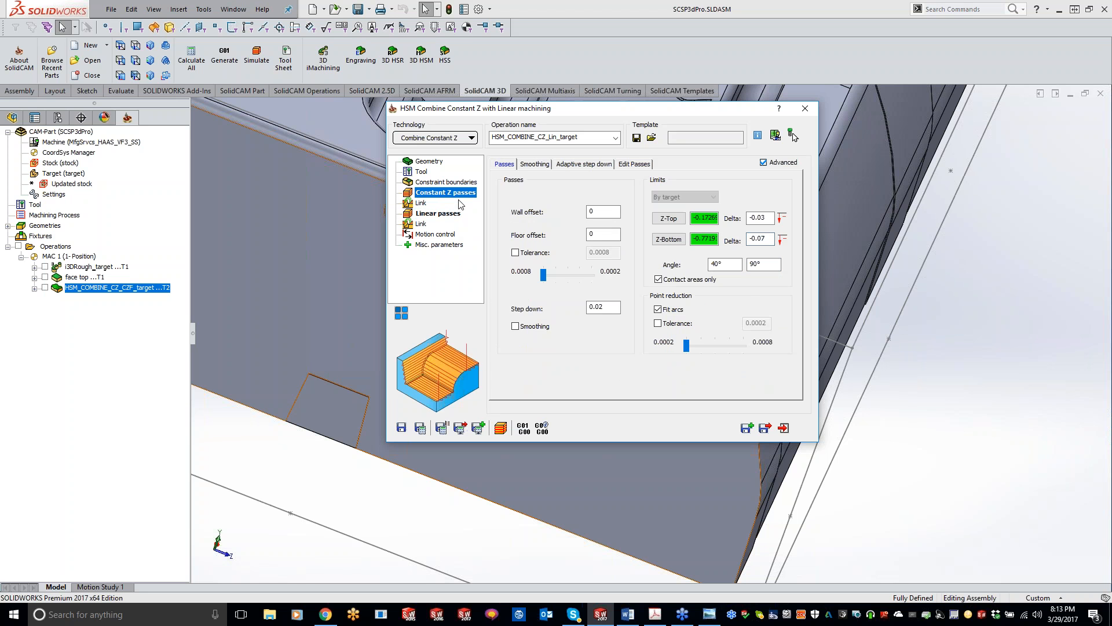
{"action": "left_click", "coordinate": [446, 214]}
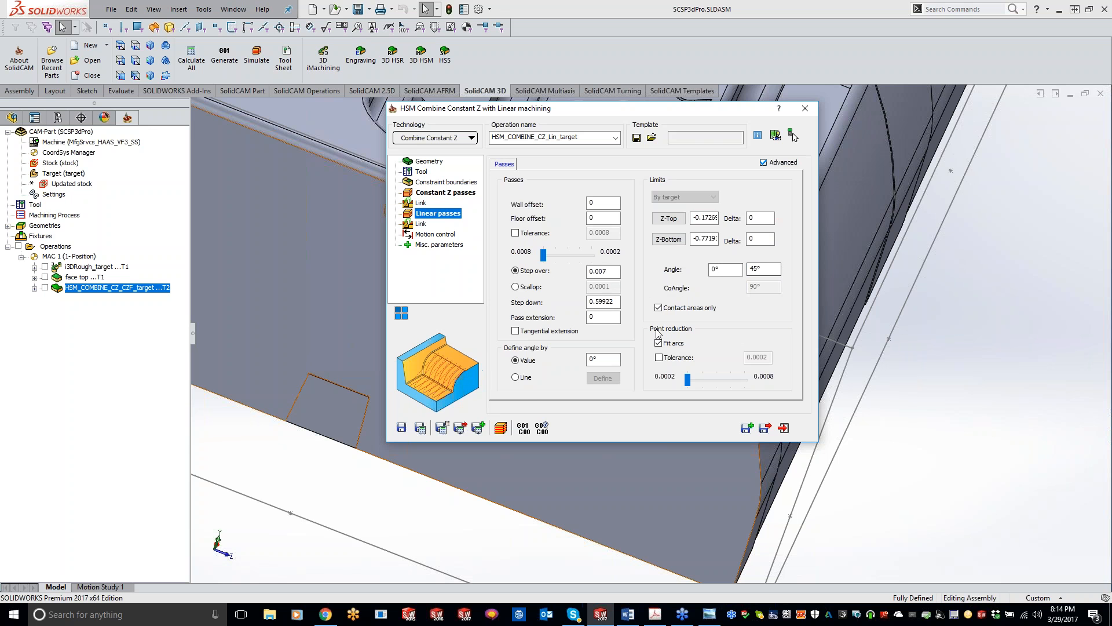
{"action": "left_click", "coordinate": [612, 360]}
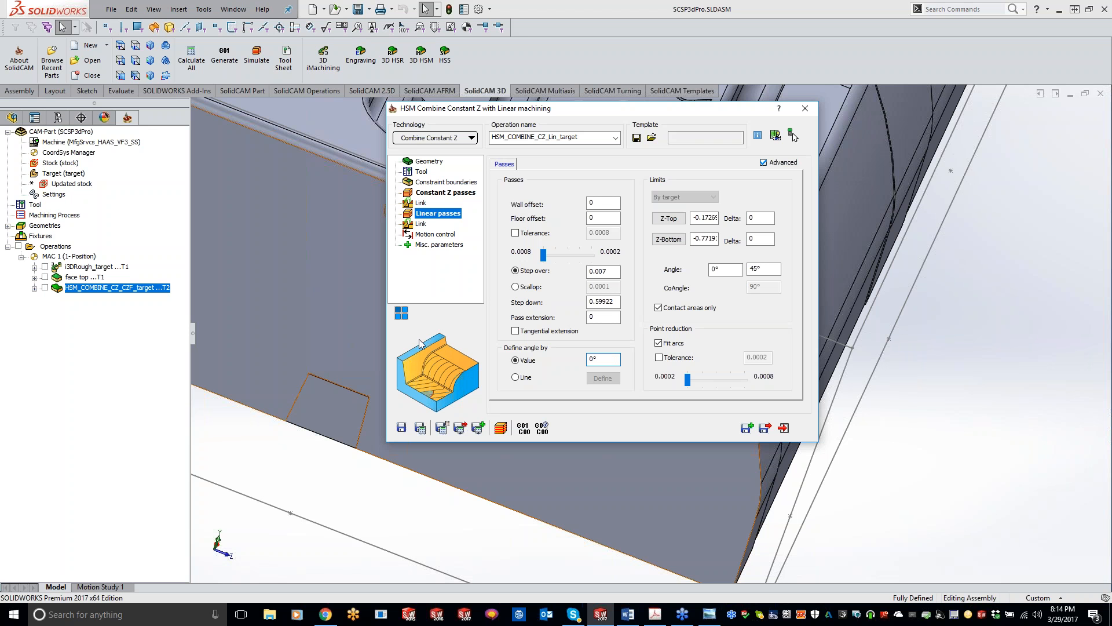
{"action": "left_click", "coordinate": [419, 430]}
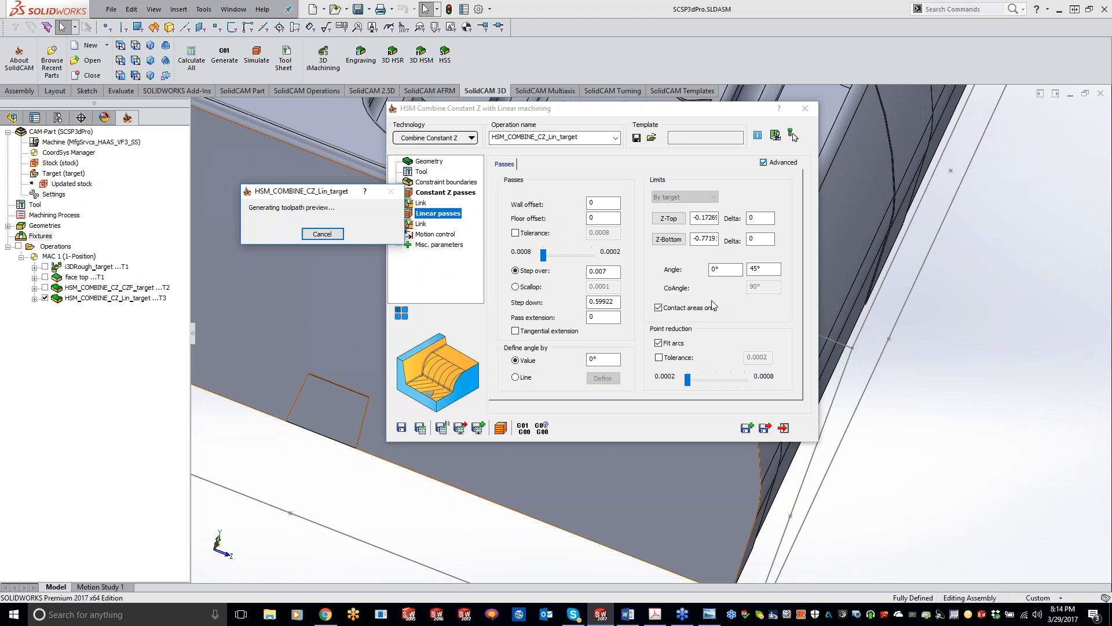
Pick -0.782073 as the Linear passes' Z-Bottom limit and set the deltas to -.07 for Z-Bottom and -.03 for Z-Top.
{"action": "left_click", "coordinate": [675, 246]}
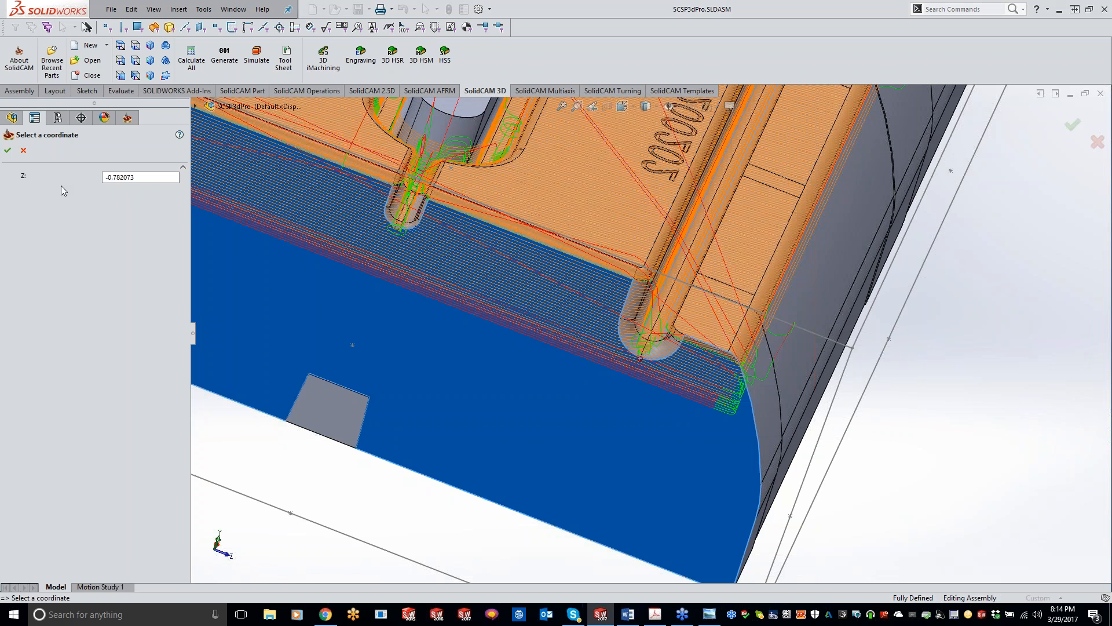
{"action": "left_click", "coordinate": [7, 150]}
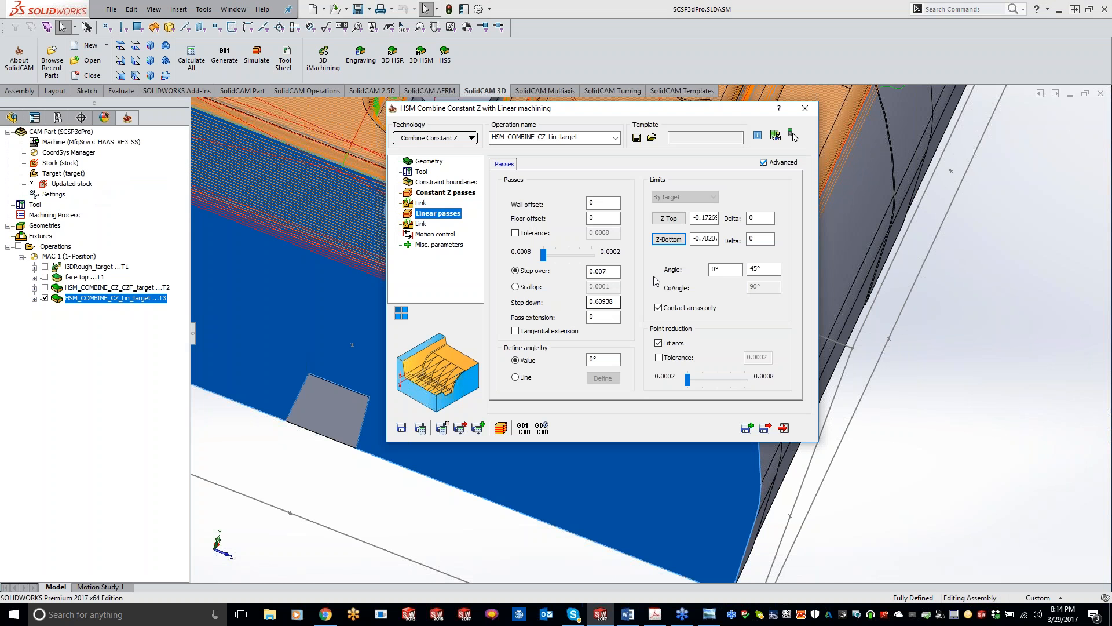
{"action": "double_click", "coordinate": [760, 238]}
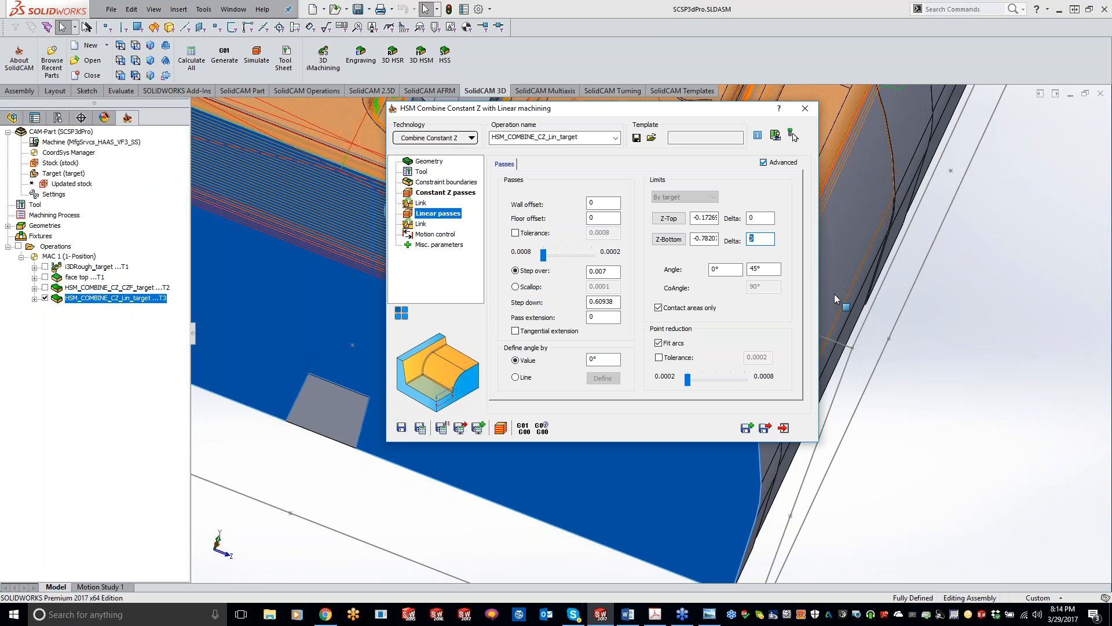
{"action": "type", "text": "-.07"}
{"action": "key", "text": "shift+Tab"}
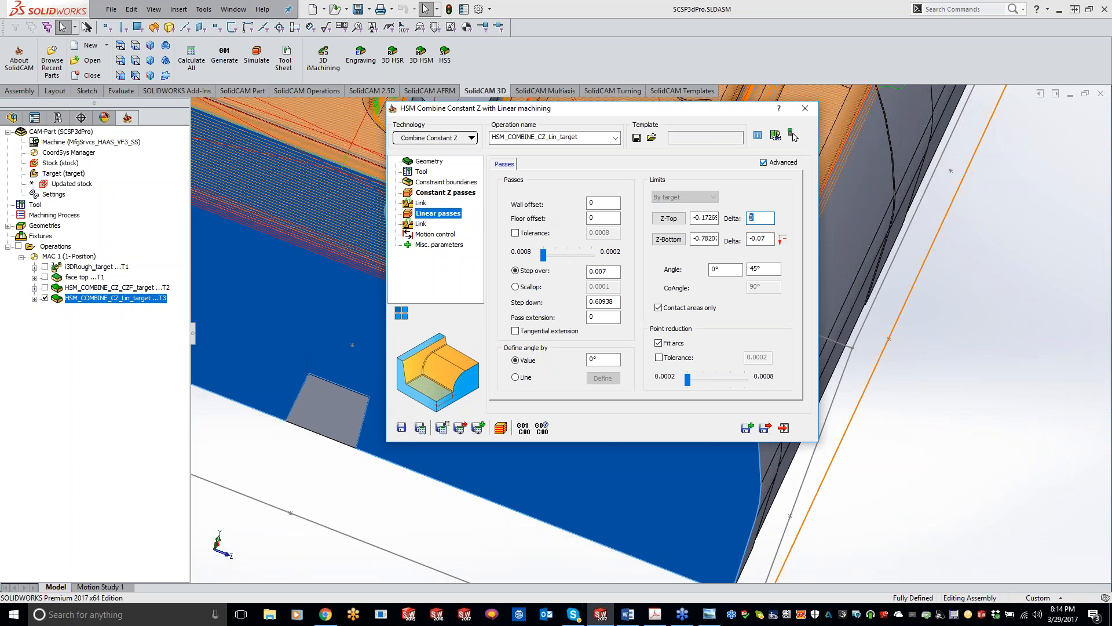
{"action": "type", "text": "-.03"}
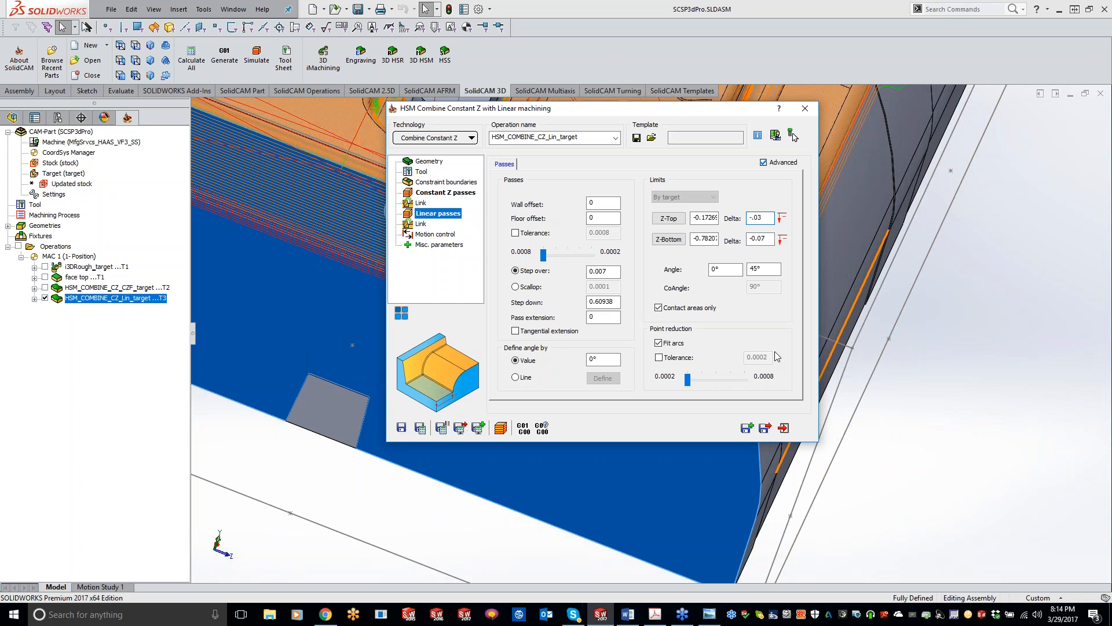
Pick the raised block's top face as the Linear passes' Z-Top limit, and save and calculate the operation.
{"action": "left_click", "coordinate": [669, 220]}
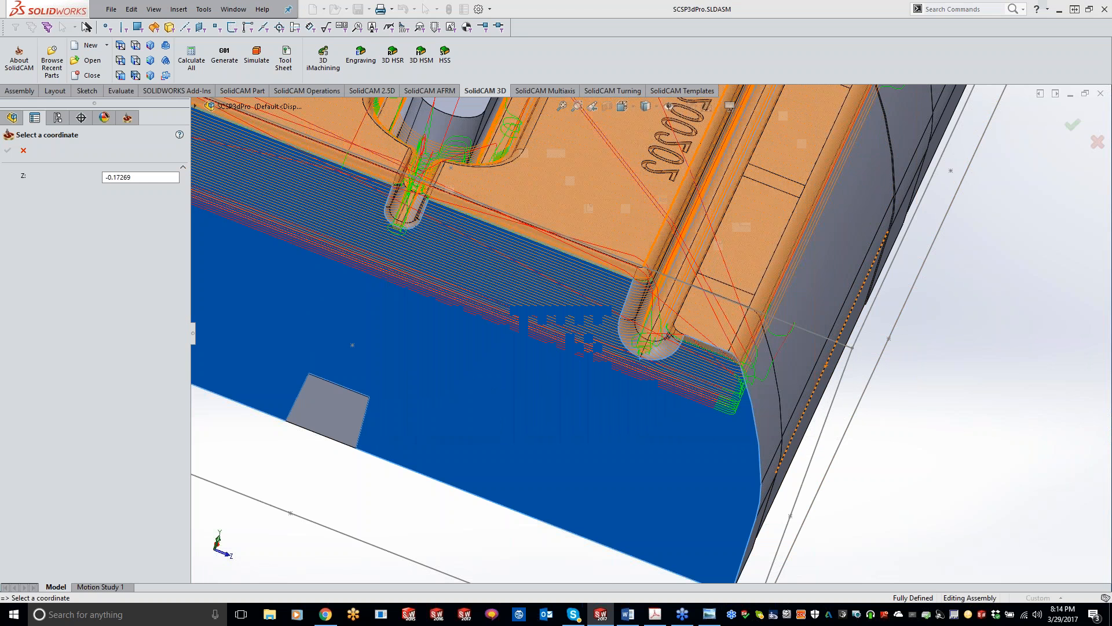
{"action": "left_click", "coordinate": [548, 204]}
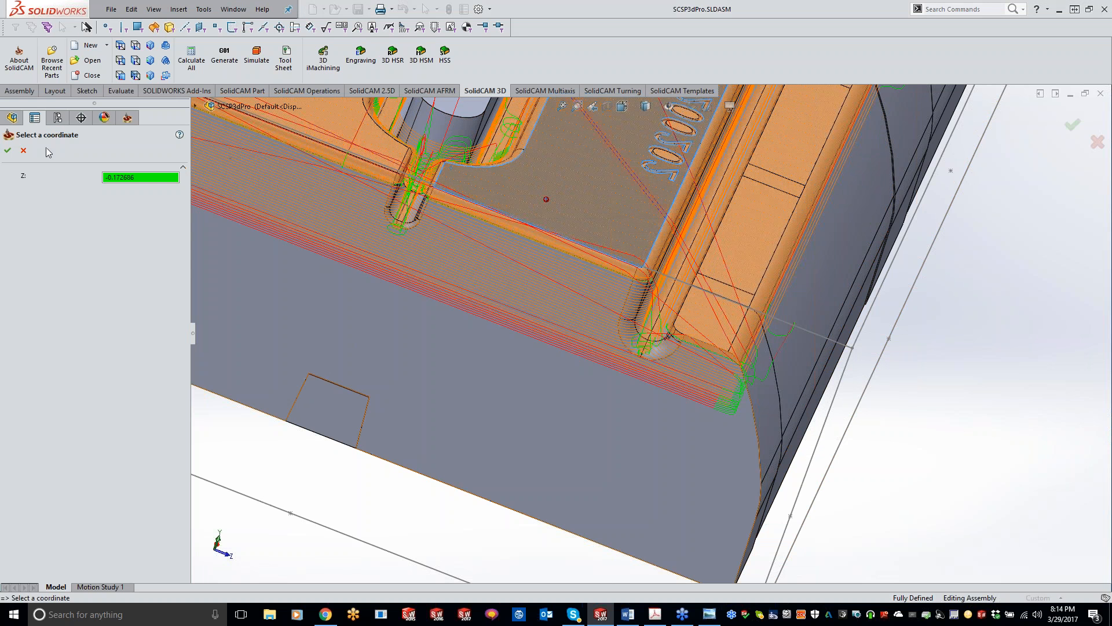
{"action": "left_click", "coordinate": [8, 150]}
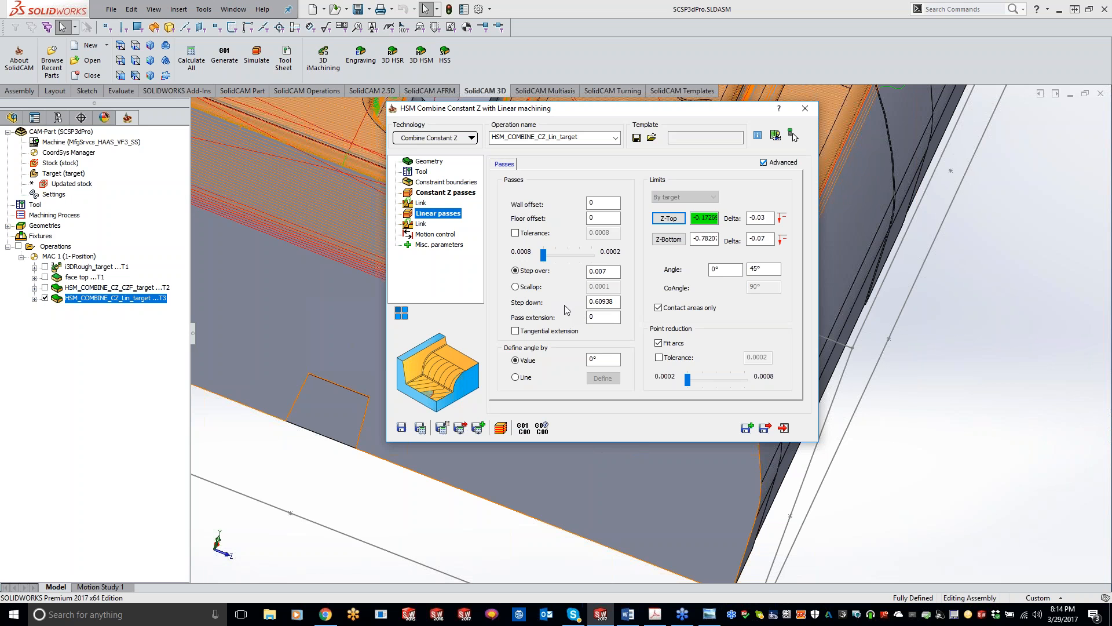
{"action": "left_click", "coordinate": [420, 428]}
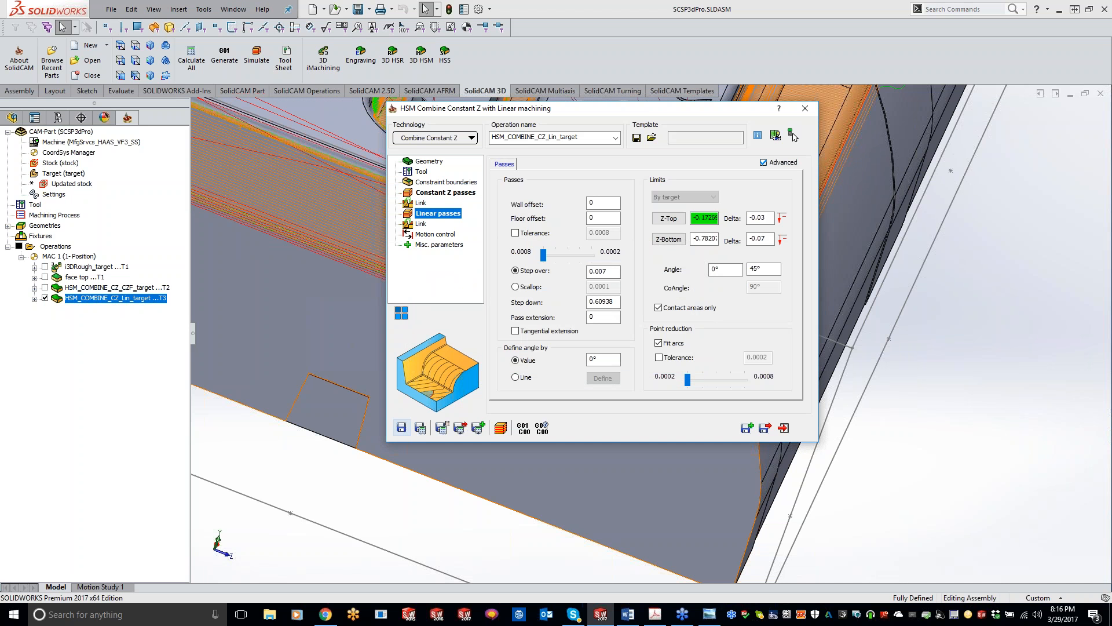
Inspect the toolpath on the flat faces, pick a Linear passes' Z-Top limit at about -0.49, and save and recalculate the operation.
{"action": "double_click", "coordinate": [650, 113]}
{"action": "left_click", "coordinate": [912, 440]}
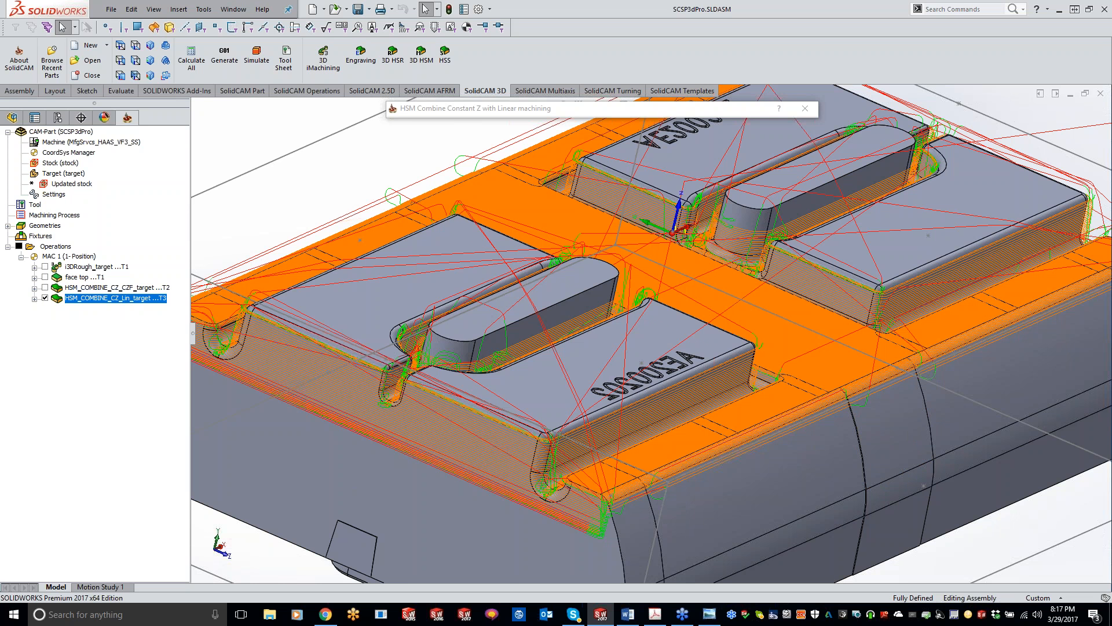
{"action": "mouse_move", "coordinate": [607, 332]}
{"action": "middle_mouse_down"}
{"action": "mouse_move", "coordinate": [635, 333]}
{"action": "mouse_move", "coordinate": [347, 261]}
{"action": "middle_mouse_up"}
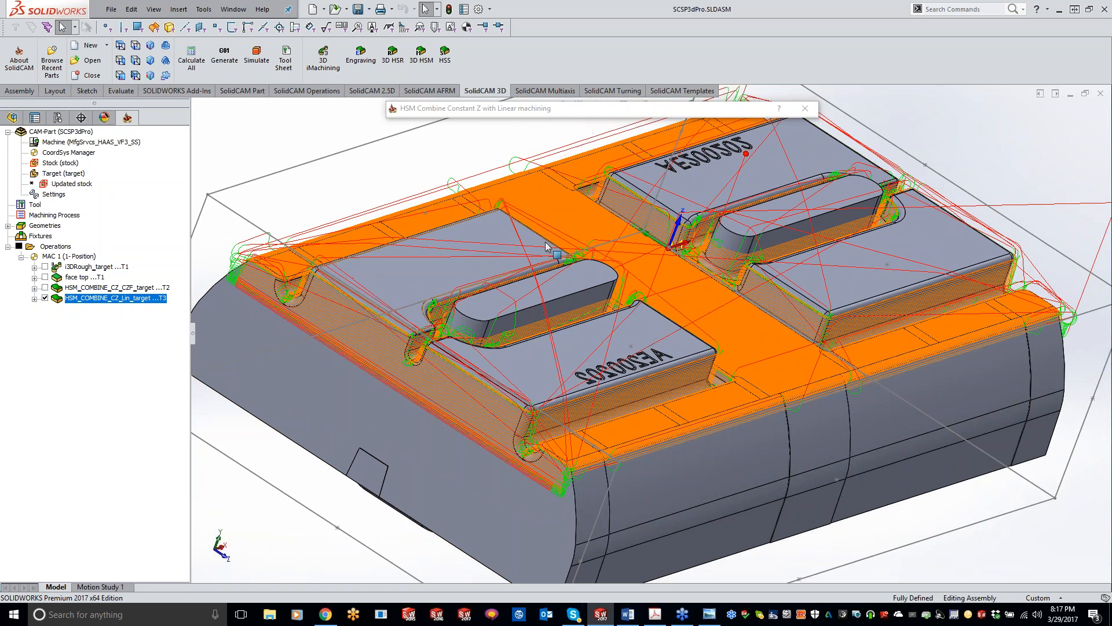
{"action": "mouse_move", "coordinate": [697, 302]}
{"action": "middle_mouse_down"}
{"action": "mouse_move", "coordinate": [746, 360]}
{"action": "mouse_move", "coordinate": [725, 334]}
{"action": "middle_mouse_up"}
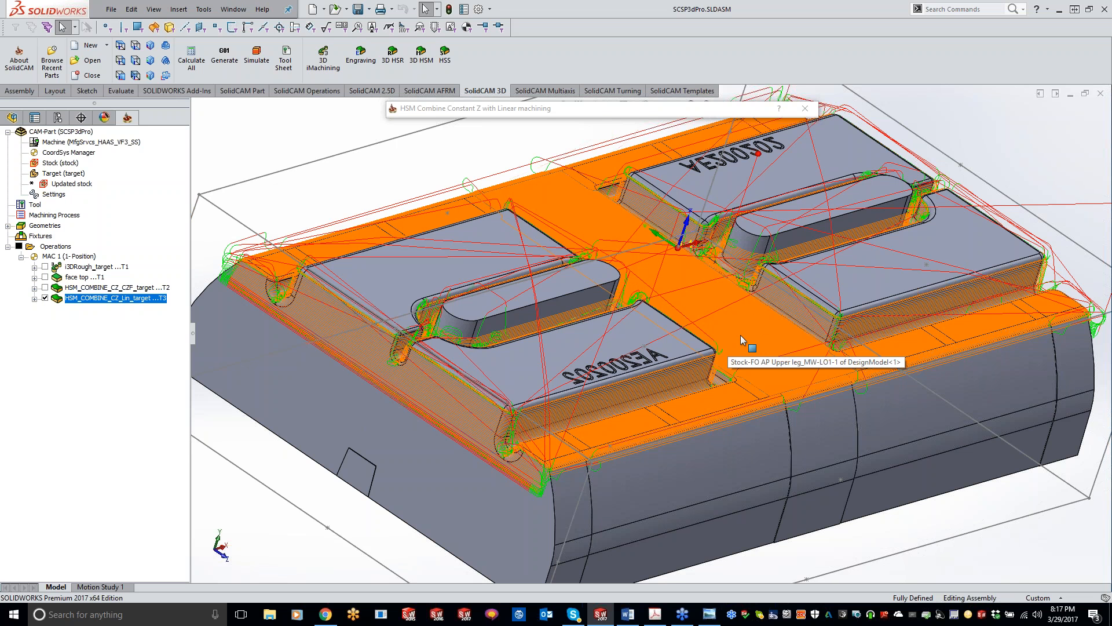
{"action": "left_click", "coordinate": [599, 118]}
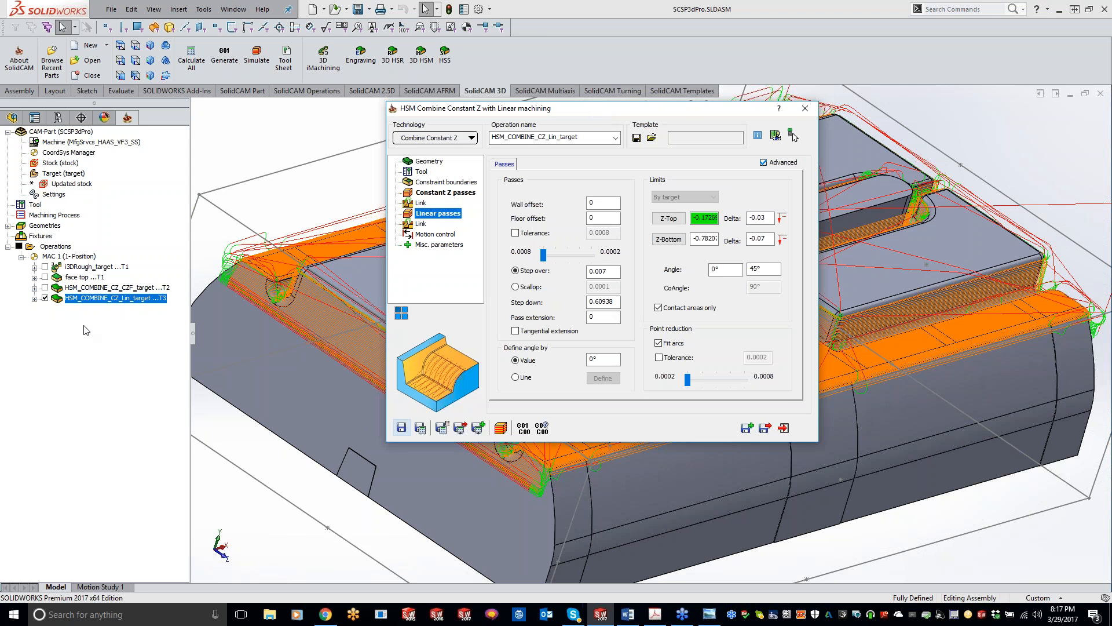
{"action": "left_click", "coordinate": [671, 219]}
{"action": "left_click", "coordinate": [8, 150]}
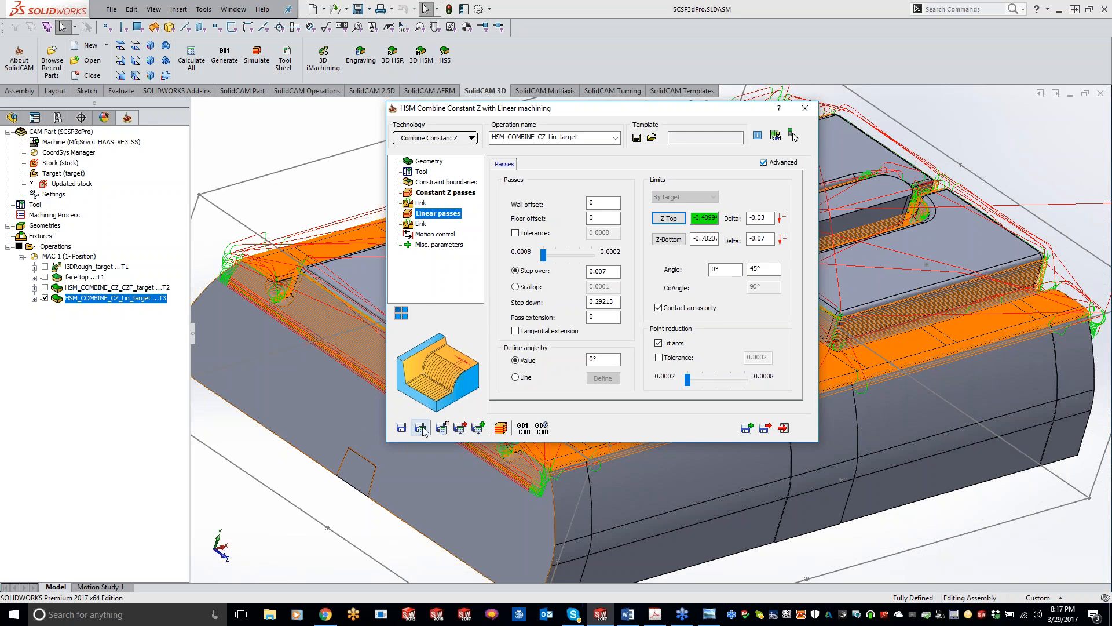
{"action": "left_click", "coordinate": [421, 428]}
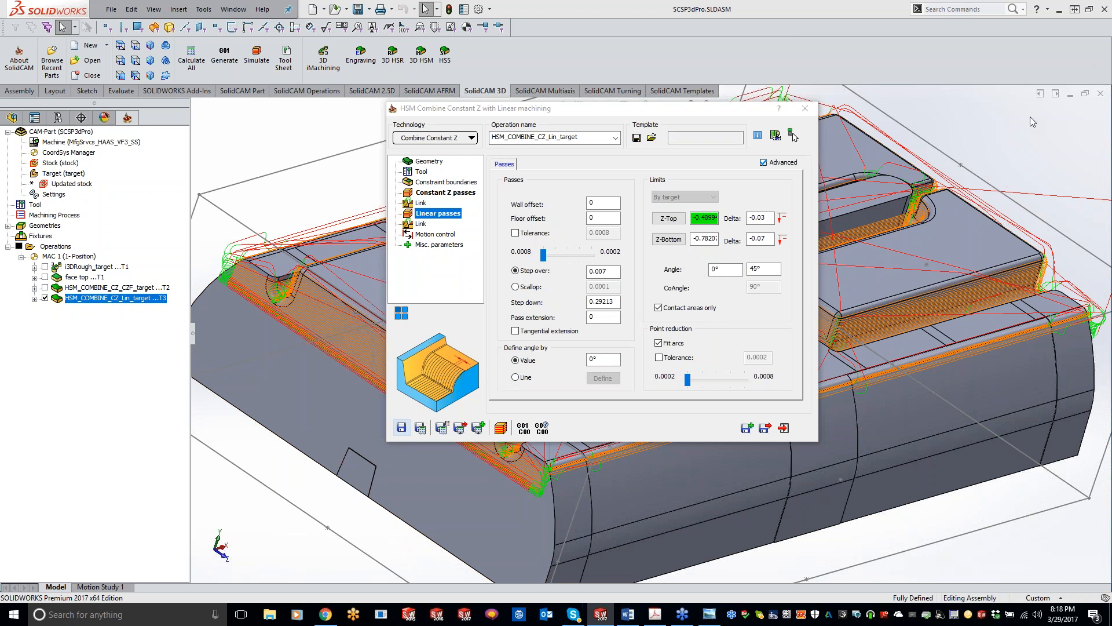
Examine the recalculated Constant Z with Linear toolpath on the walls, fillets and grooves, and close the operation.
{"action": "left_click", "coordinate": [714, 107]}
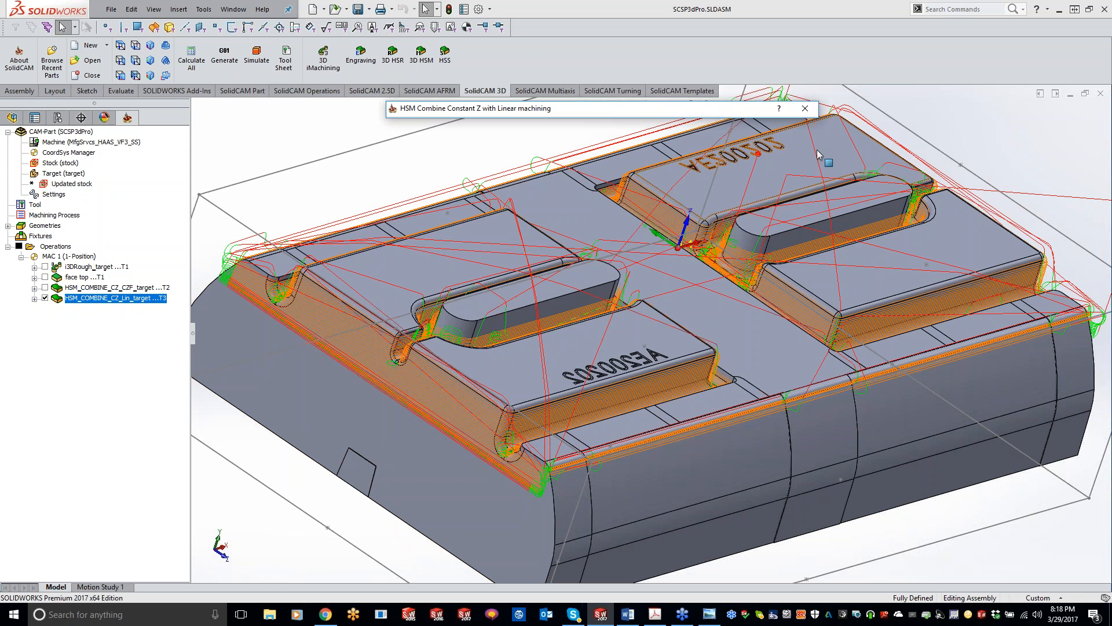
{"action": "left_click", "coordinate": [290, 181]}
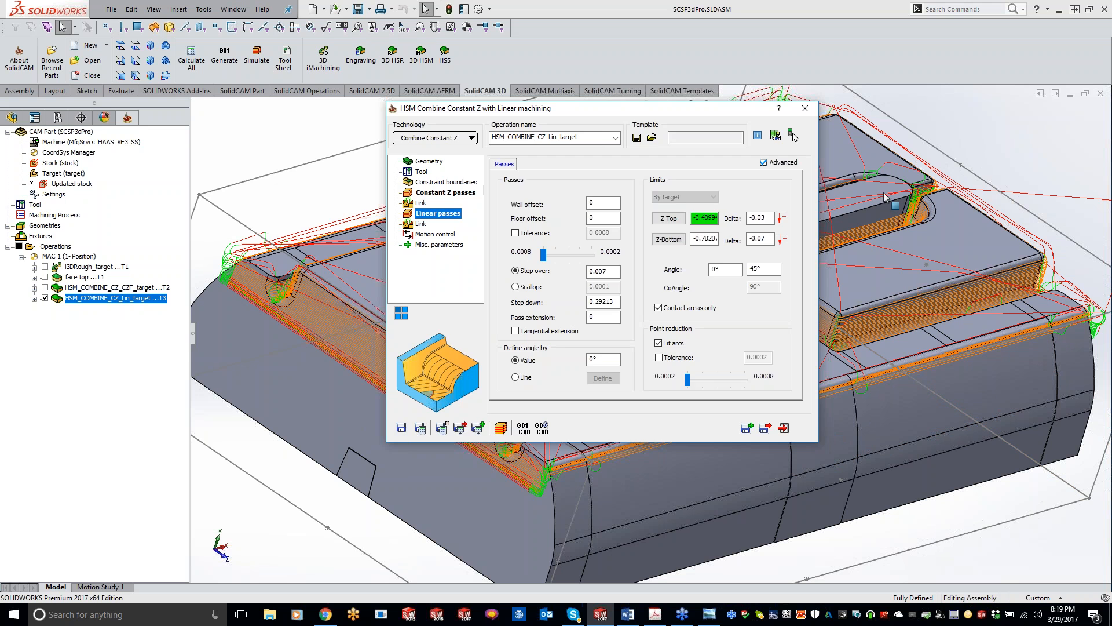
{"action": "left_click", "coordinate": [805, 108]}
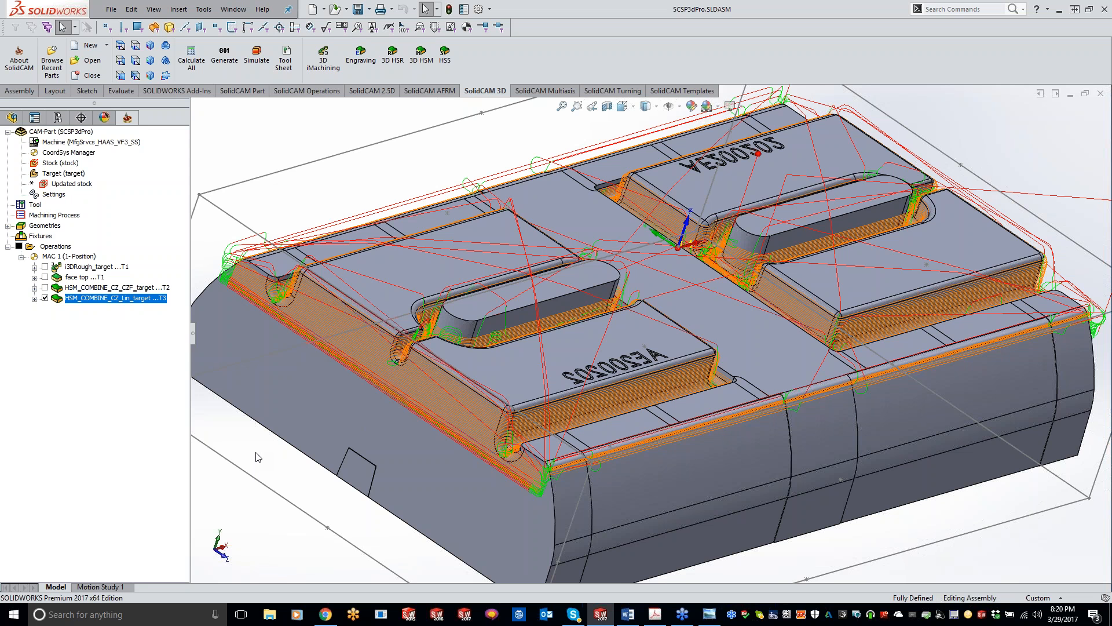
{"action": "scroll", "coordinate": [524, 483], "scroll_direction": "up", "scroll_amount": 2}
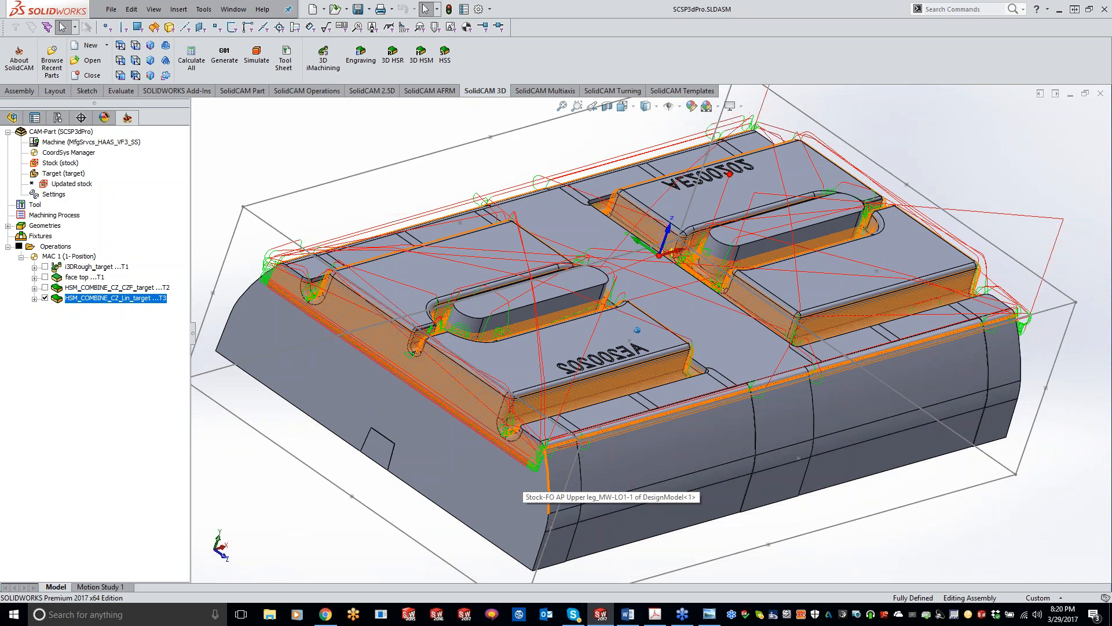
Hide the HSM_COMBINE_CZ_Lin_target toolpath and select the curved outer side face at the part's front corner.
{"action": "scroll", "coordinate": [525, 483], "scroll_direction": "up", "scroll_amount": 1}
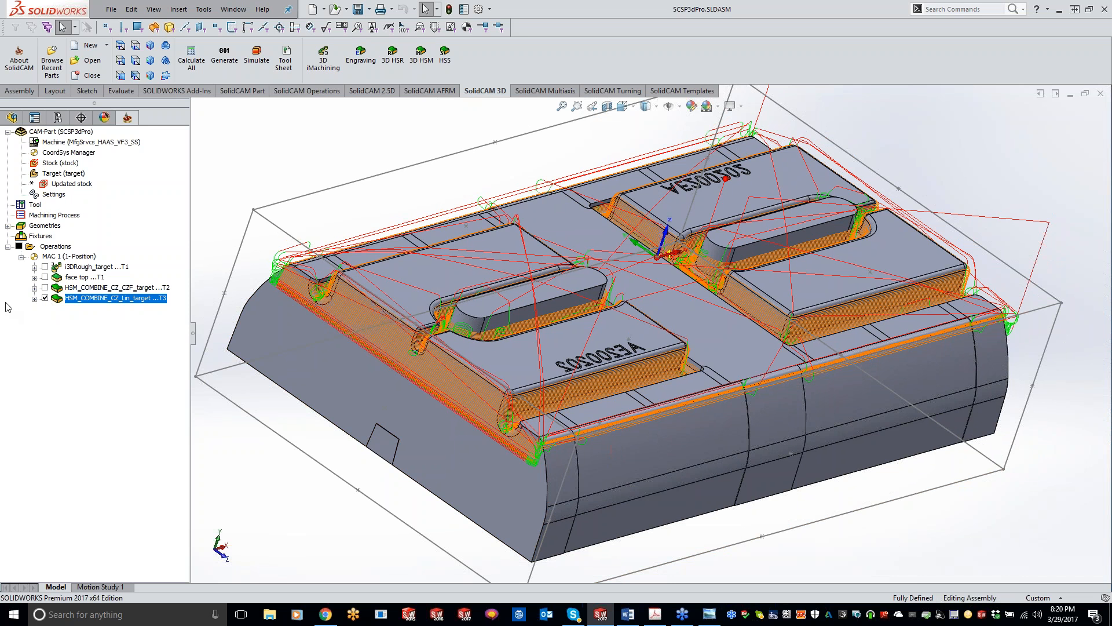
{"action": "left_click", "coordinate": [45, 299]}
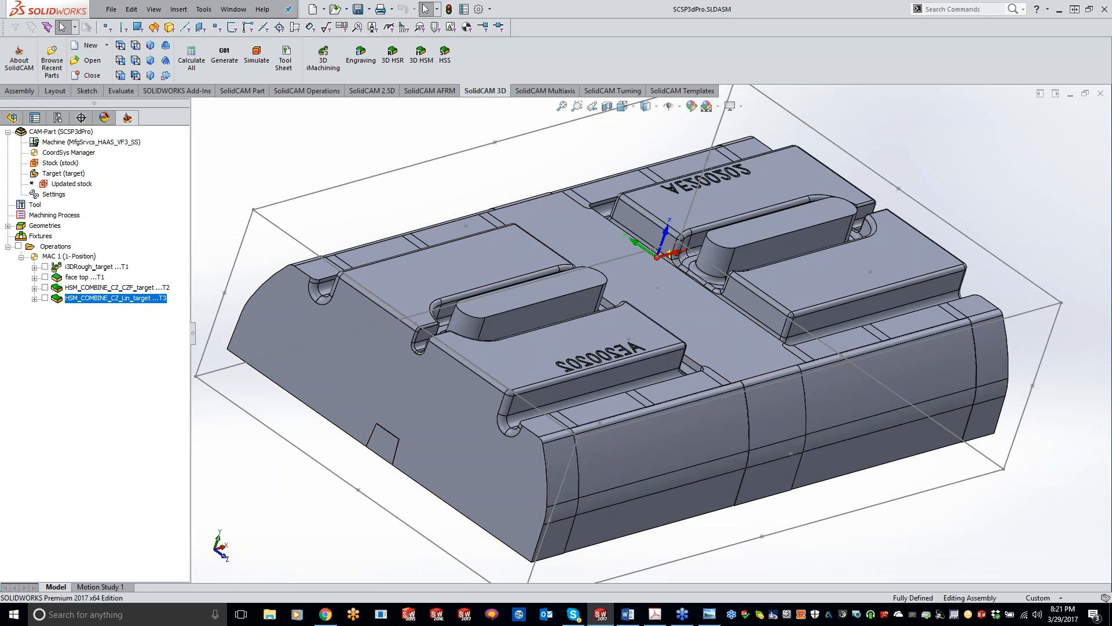
{"action": "left_click", "coordinate": [776, 398]}
{"action": "left_click", "coordinate": [701, 428]}
{"action": "left_click", "coordinate": [561, 458]}
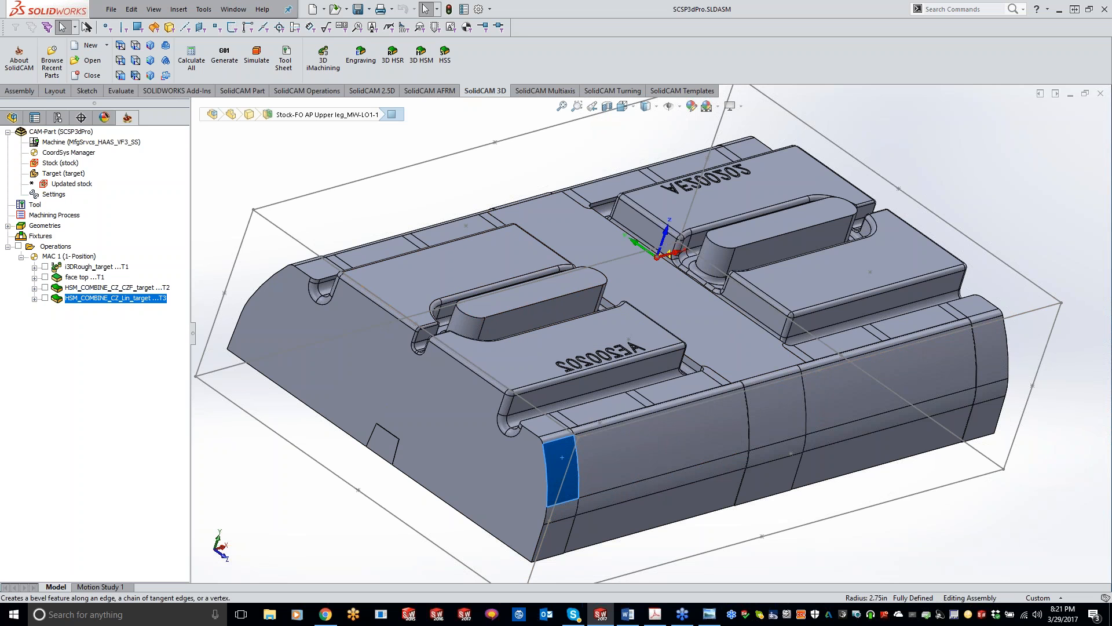
Save a copy of the HSM_COMBINE_CZ_CZF_target operation and move the copy below HSM_COMBINE_CZ_Lin_target.
{"action": "double_click", "coordinate": [125, 288]}
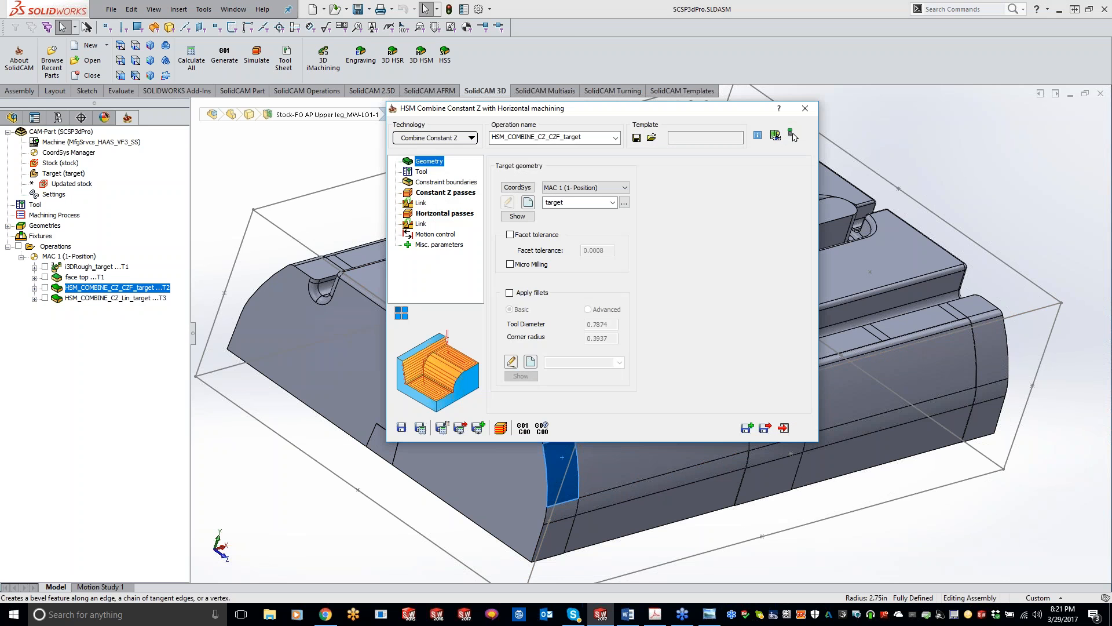
{"action": "left_click", "coordinate": [746, 428]}
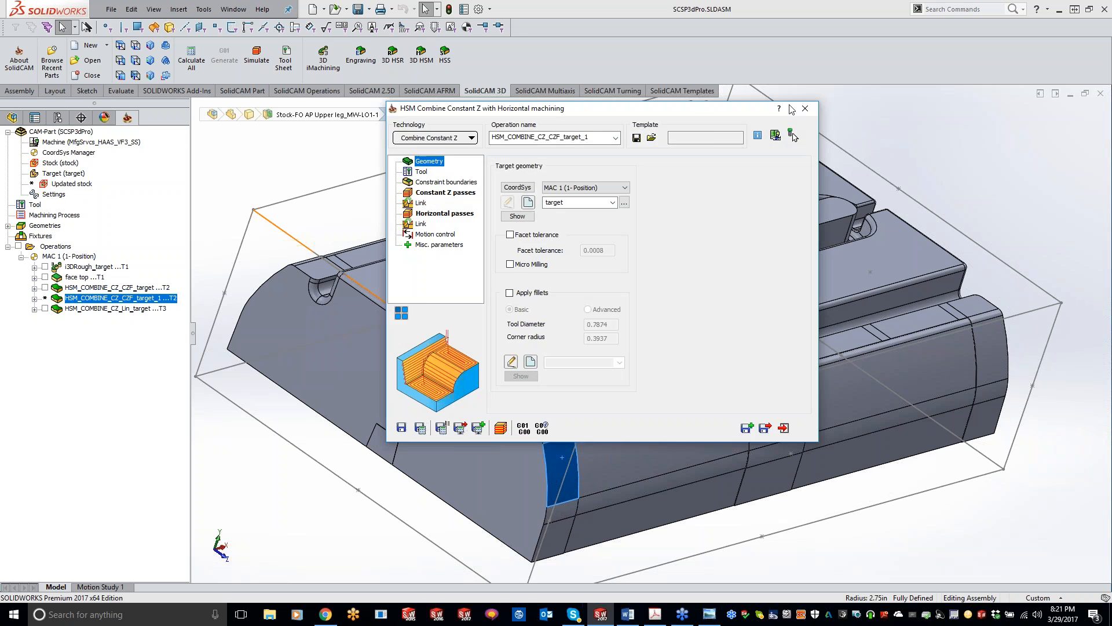
{"action": "left_click", "coordinate": [802, 109]}
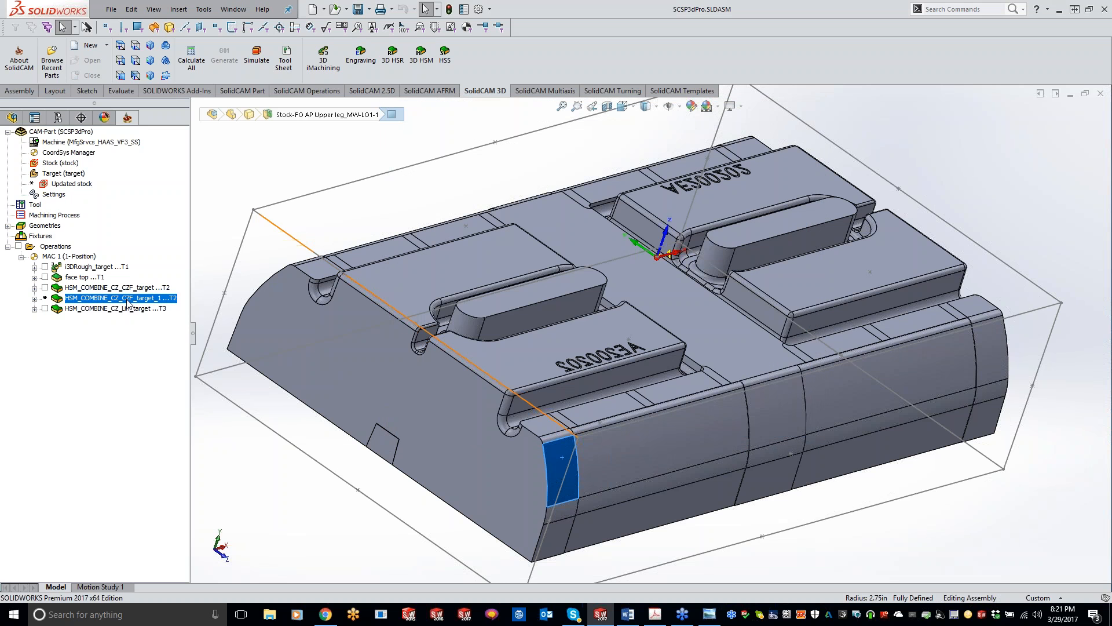
{"action": "left_click_drag", "start_coordinate": [127, 303], "coordinate": [129, 312]}
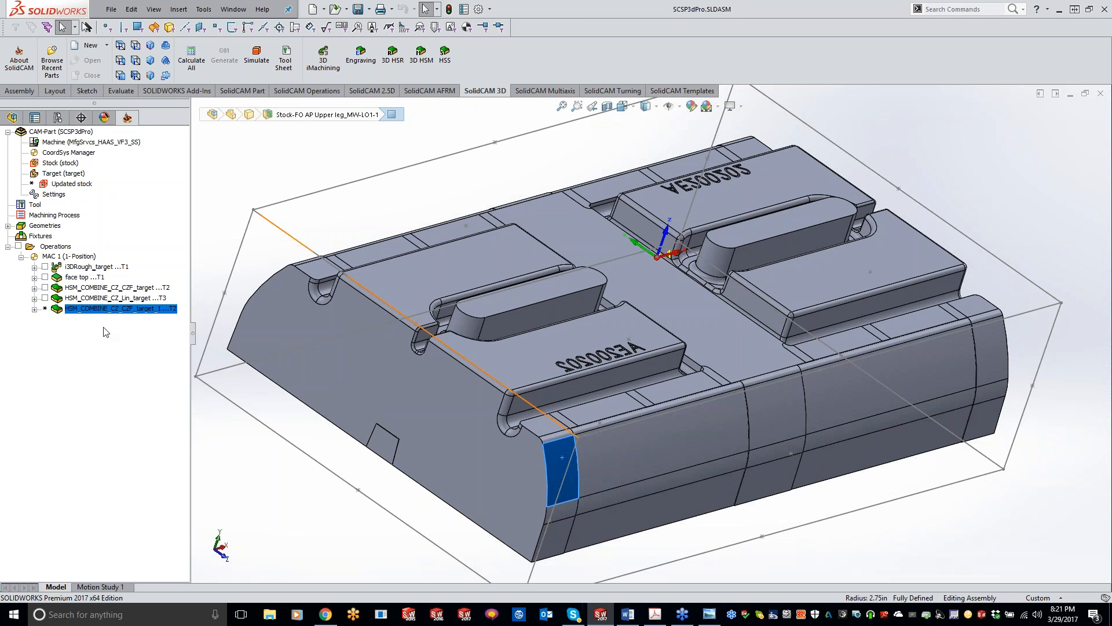
Open the copied Constant Z with Horizontal operation and assign tool 3, the 1/8" carbide ball nose mill.
{"action": "double_click", "coordinate": [96, 310]}
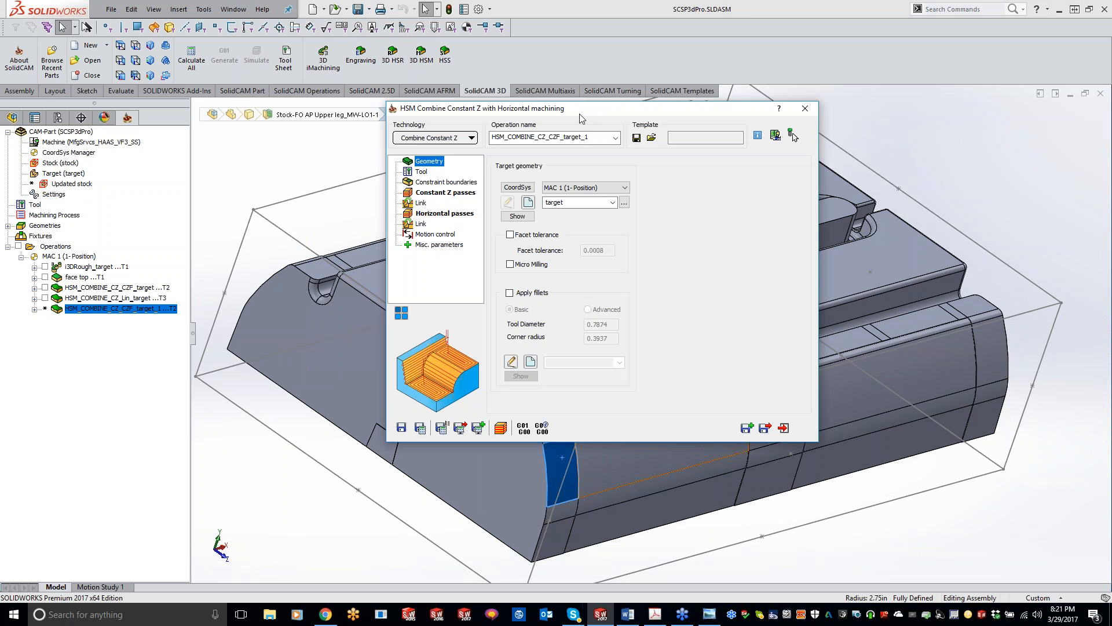
{"action": "left_click", "coordinate": [421, 172]}
{"action": "left_click", "coordinate": [569, 367]}
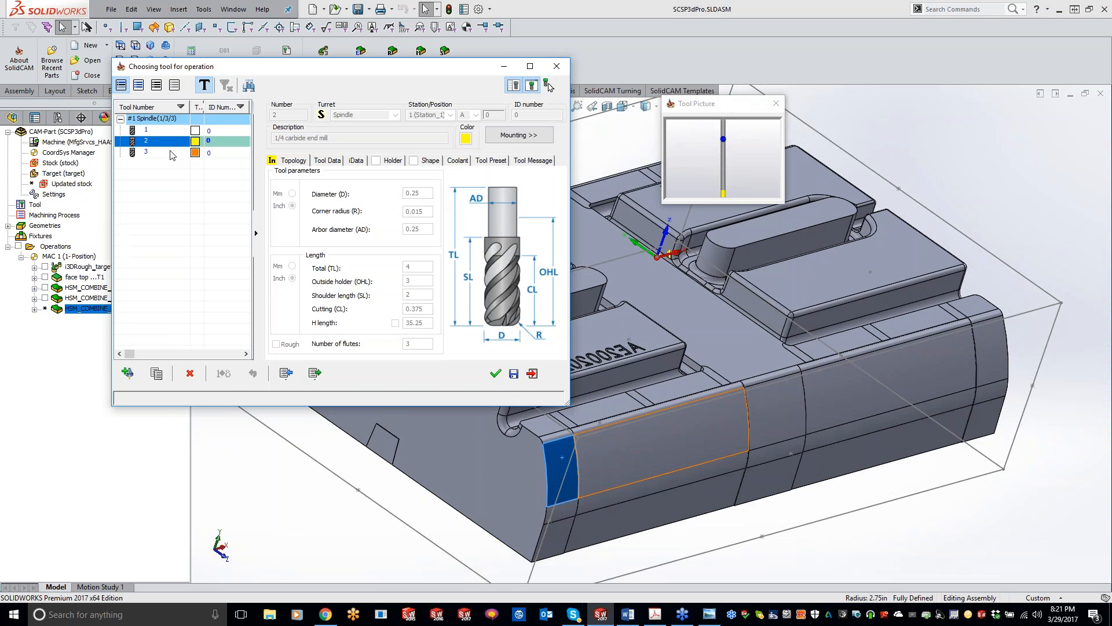
{"action": "double_click", "coordinate": [171, 154]}
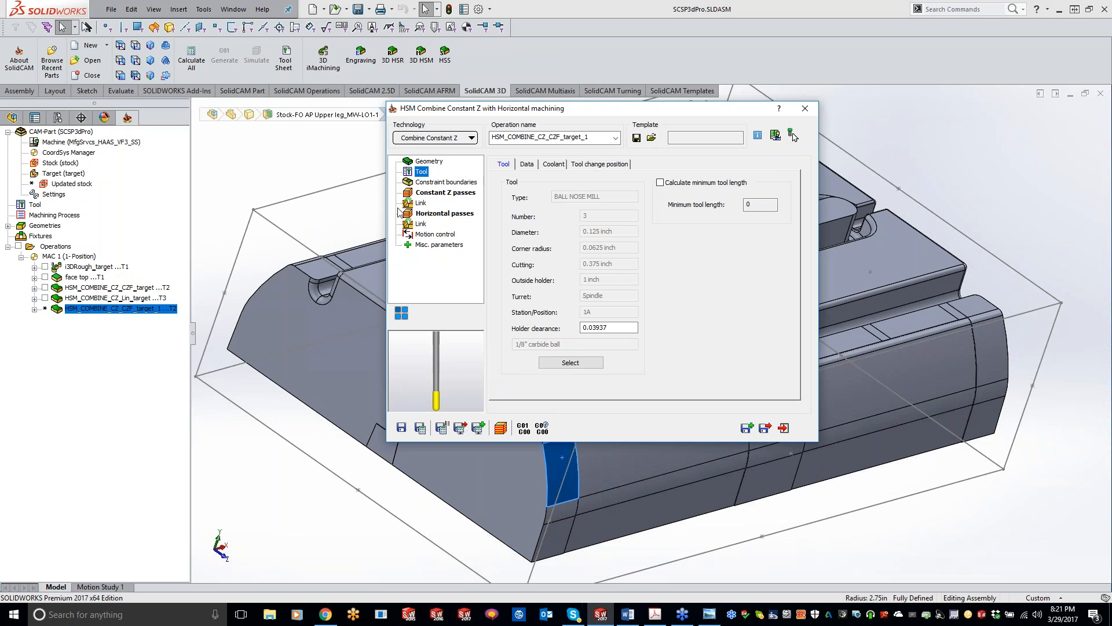
Set the Constant Z passes' wall and floor offsets to 0 and step down to .005, with bi-directional linking.
{"action": "left_click", "coordinate": [437, 182]}
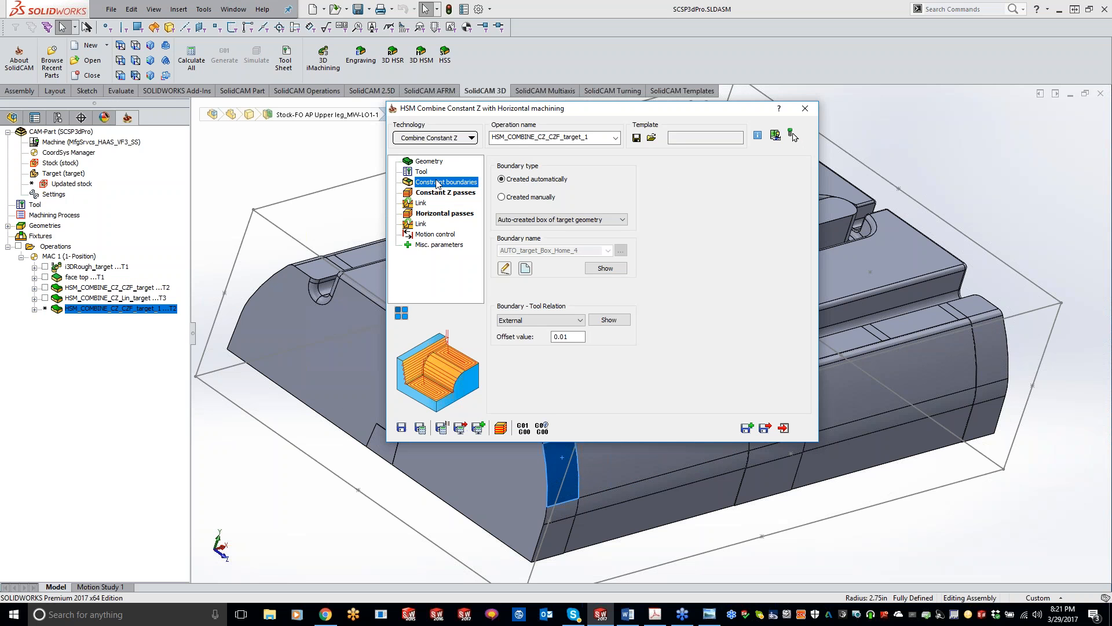
{"action": "left_click", "coordinate": [438, 192]}
{"action": "double_click", "coordinate": [610, 212]}
{"action": "type", "text": "0"}
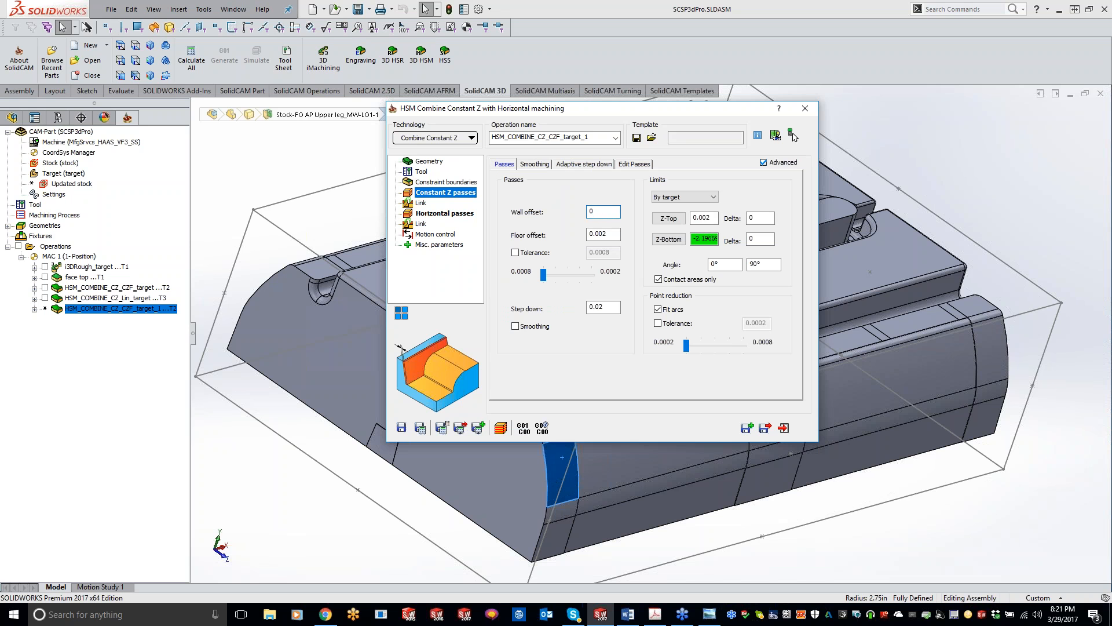
{"action": "key", "text": "Tab"}
{"action": "type", "text": "0"}
{"action": "left_click", "coordinate": [611, 308]}
{"action": "double_click", "coordinate": [611, 308]}
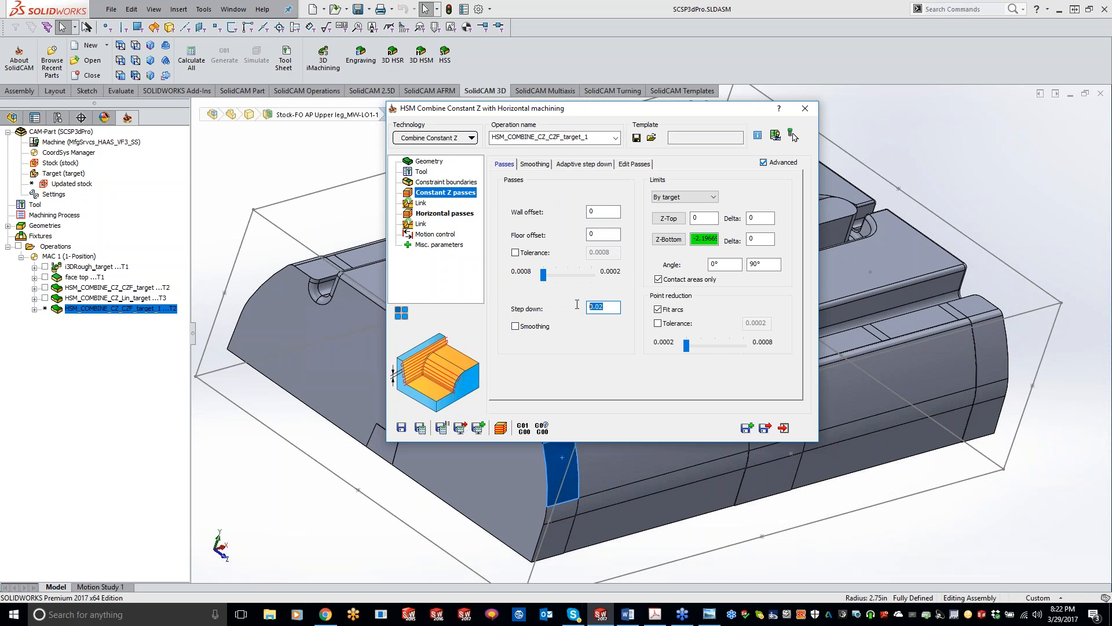
{"action": "type", "text": "."}
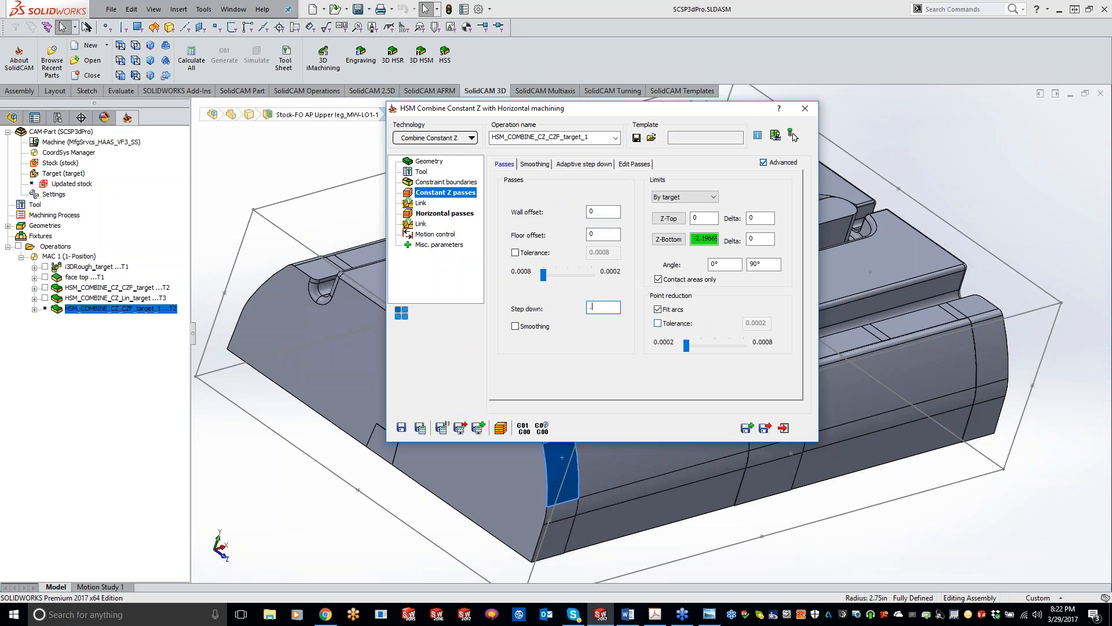
{"action": "type", "text": "005"}
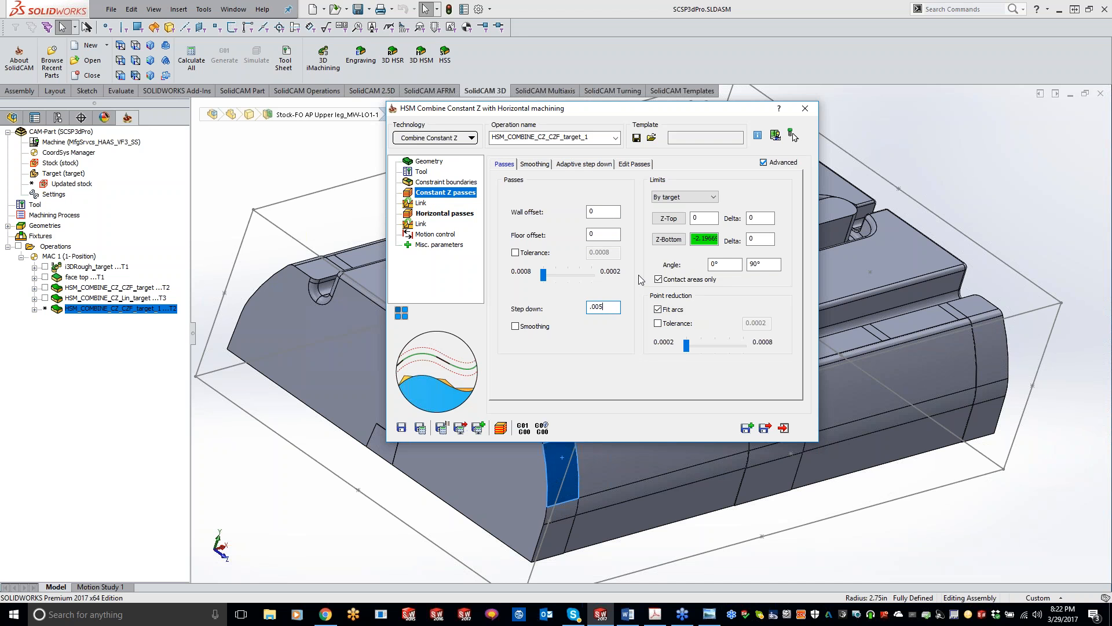
{"action": "left_click", "coordinate": [421, 203]}
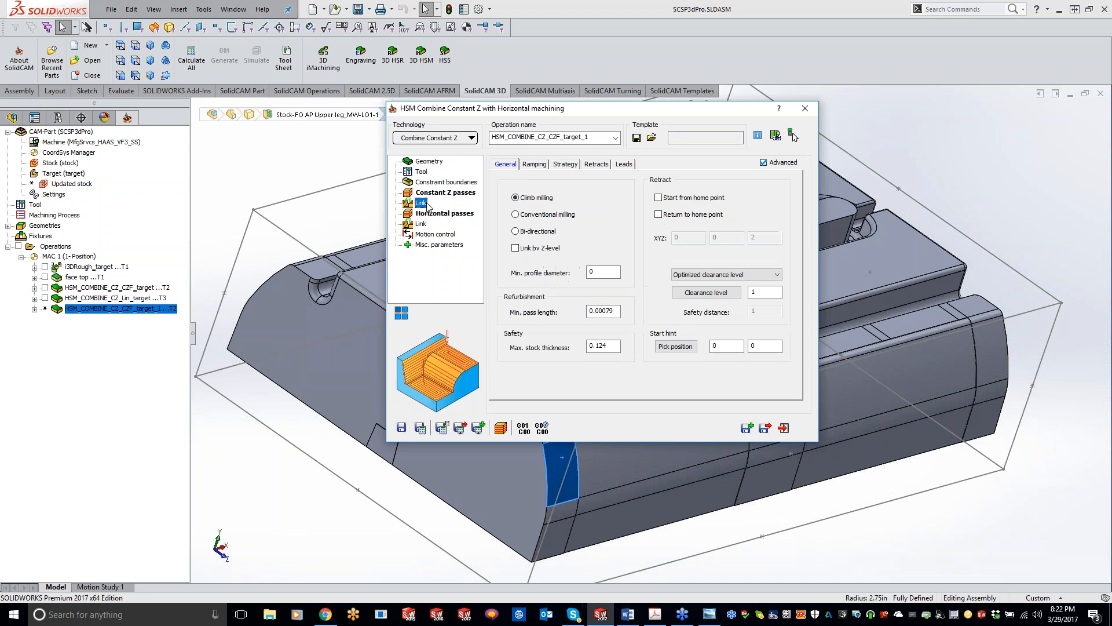
{"action": "left_click", "coordinate": [572, 238]}
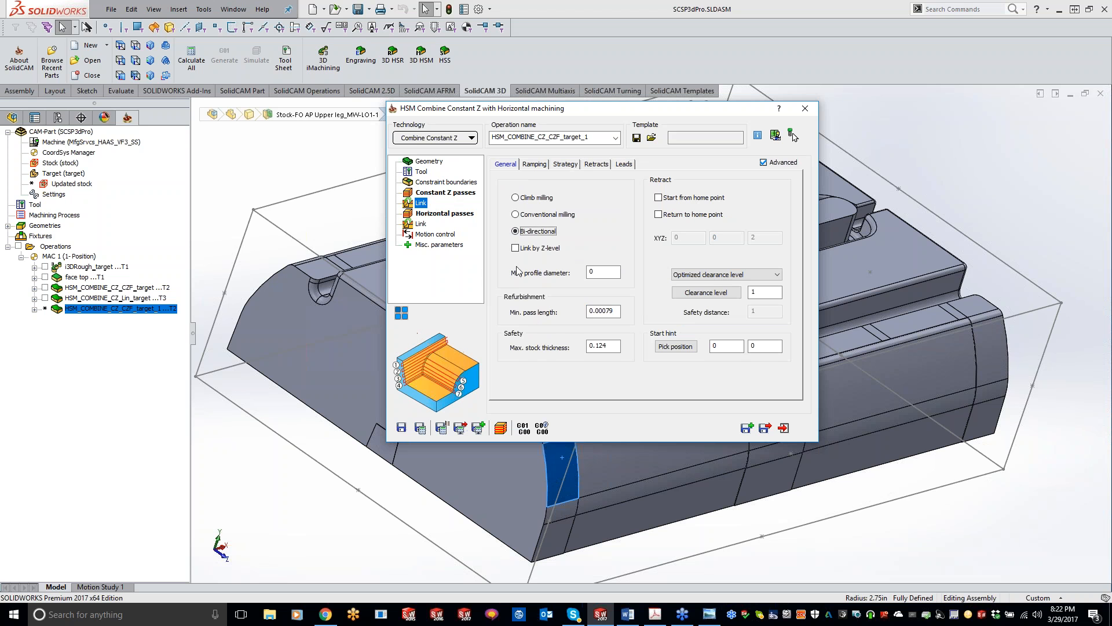
Set the Horizontal passes' wall offset to 0 and minimum offset to 0.007, and save and calculate the operation.
{"action": "left_click", "coordinate": [443, 214]}
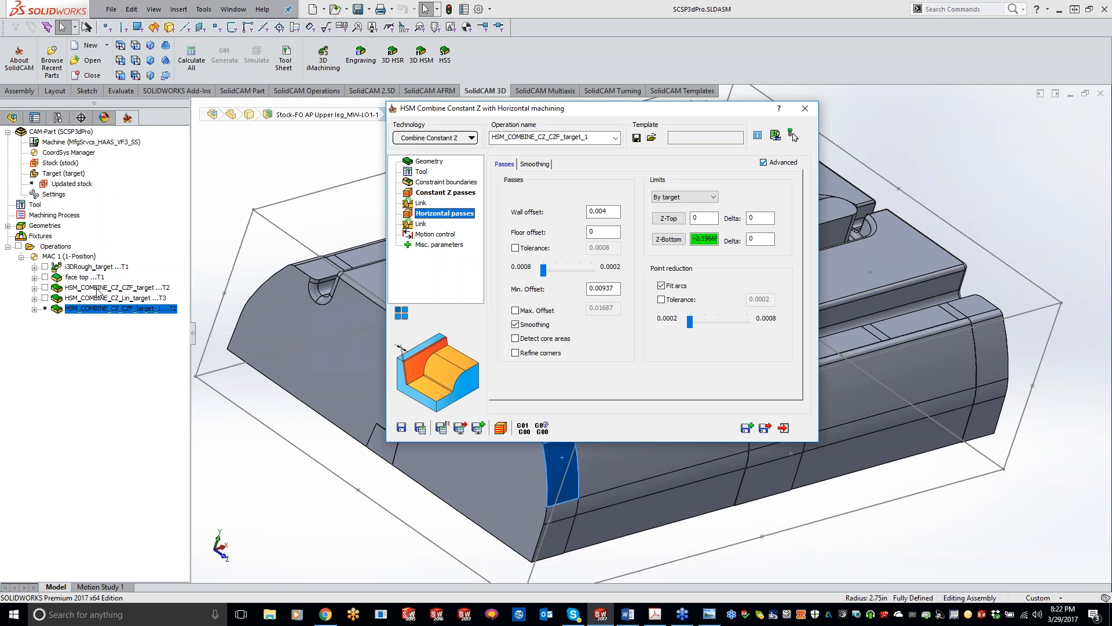
{"action": "double_click", "coordinate": [603, 211]}
{"action": "type", "text": "0"}
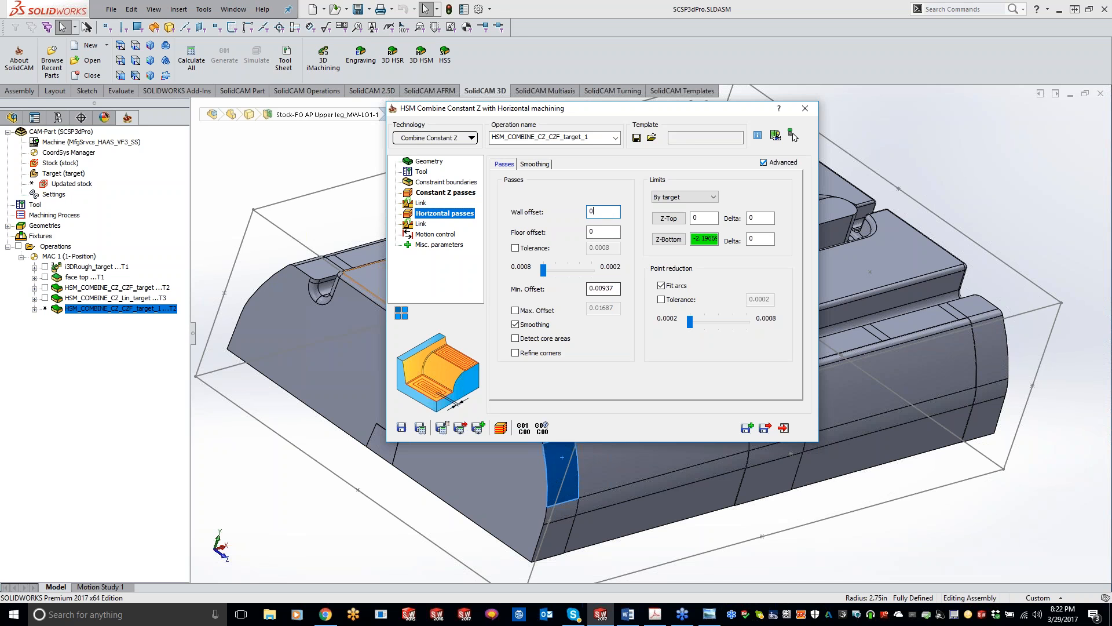
{"action": "left_click_drag", "start_coordinate": [603, 288], "coordinate": [618, 288]}
{"action": "type", "text": "7"}
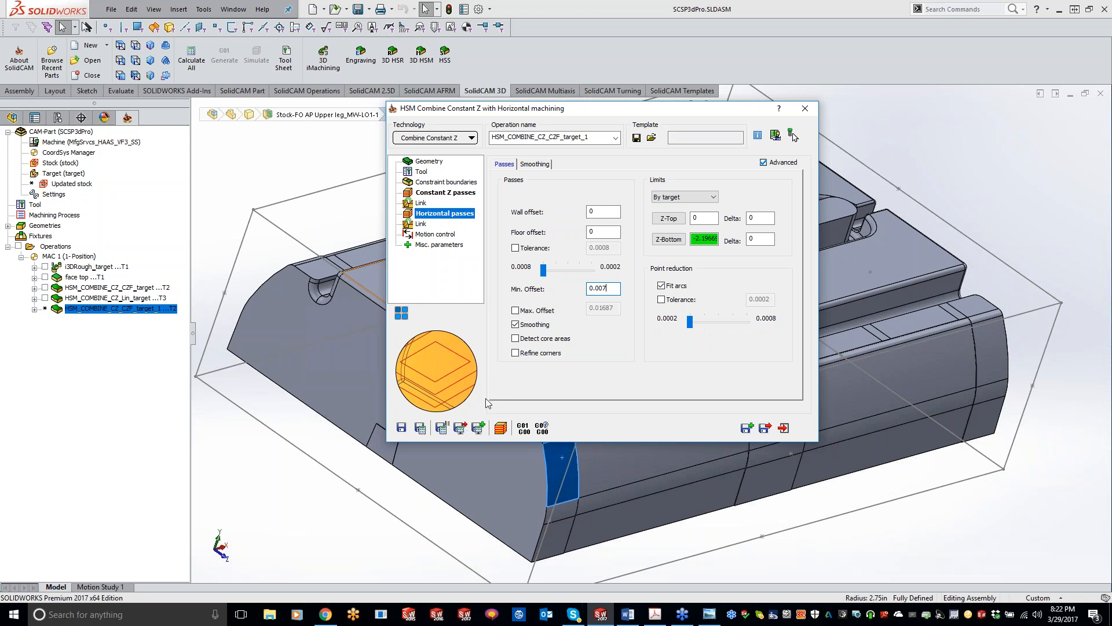
{"action": "left_click", "coordinate": [420, 428]}
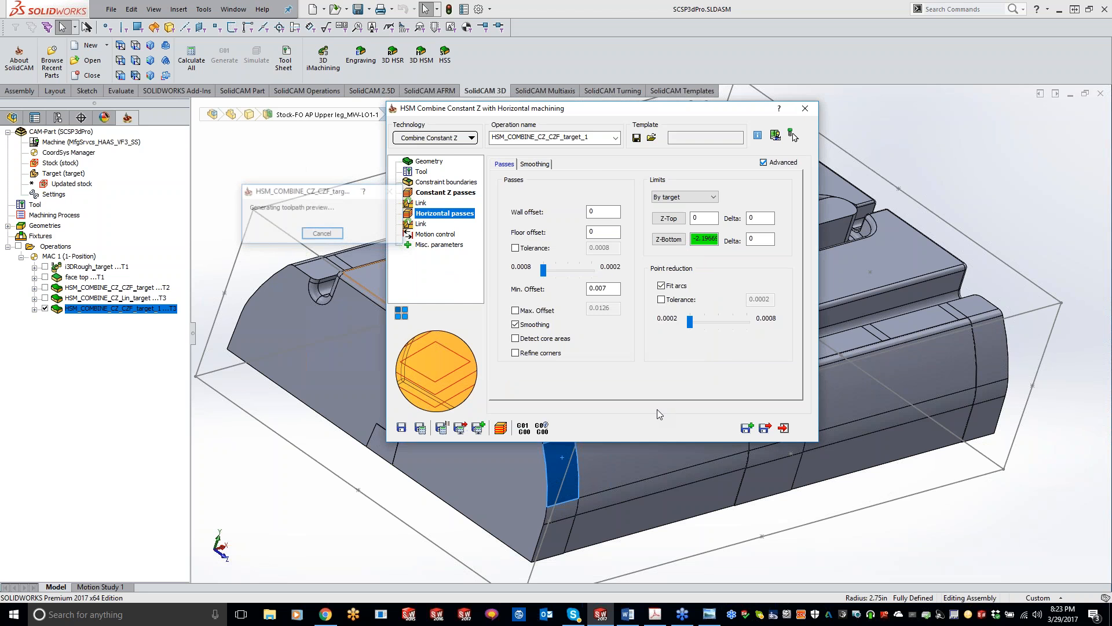
Inspect the toolpath density on the part and set the Horizontal passes' minimum offset to 0.015.
{"action": "double_click", "coordinate": [624, 110]}
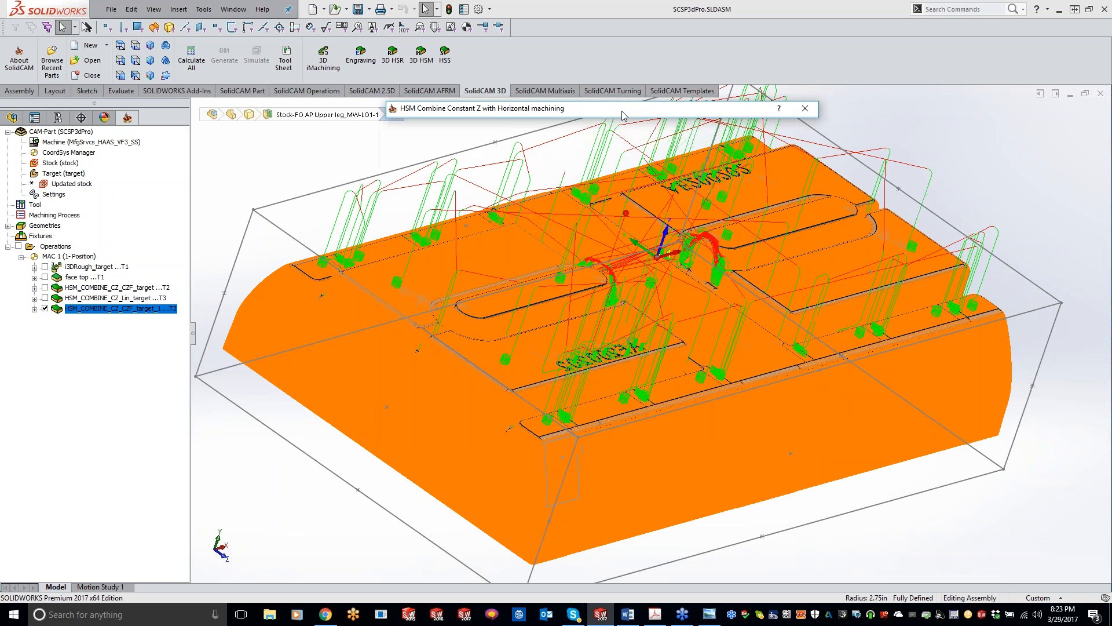
{"action": "left_click", "coordinate": [197, 483]}
{"action": "scroll", "coordinate": [474, 421], "scroll_direction": "down", "scroll_amount": 5}
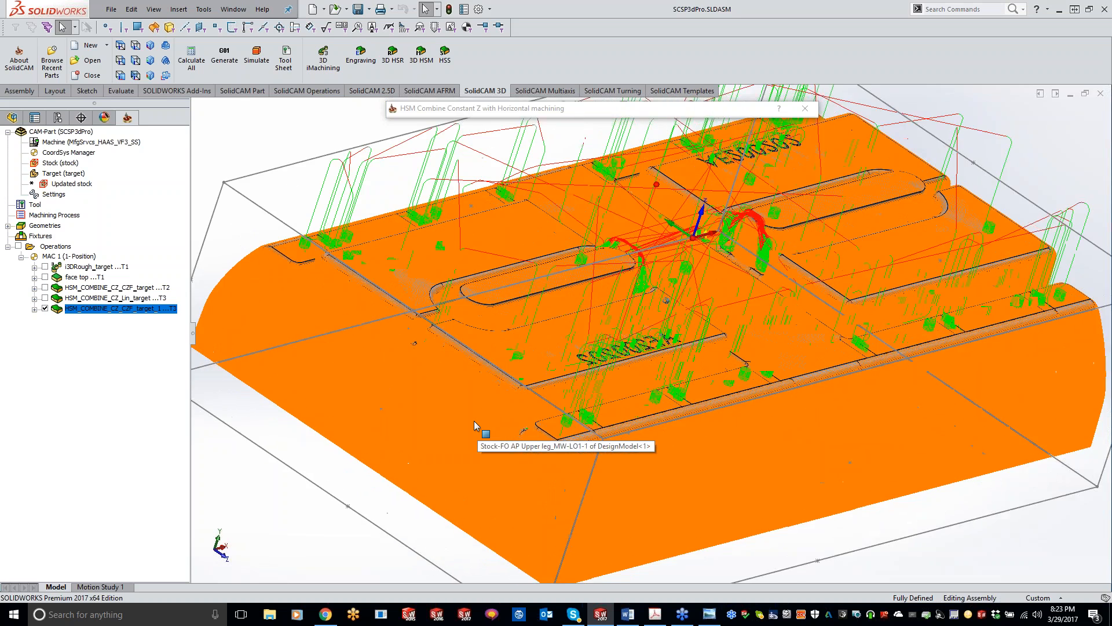
{"action": "double_click", "coordinate": [539, 106]}
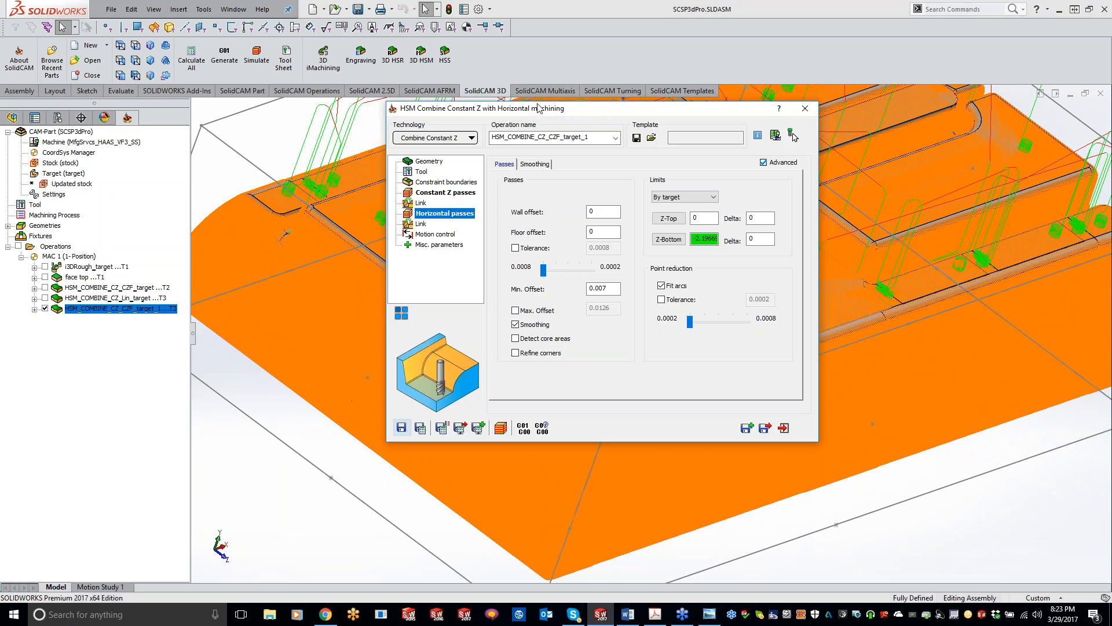
{"action": "left_click", "coordinate": [604, 288]}
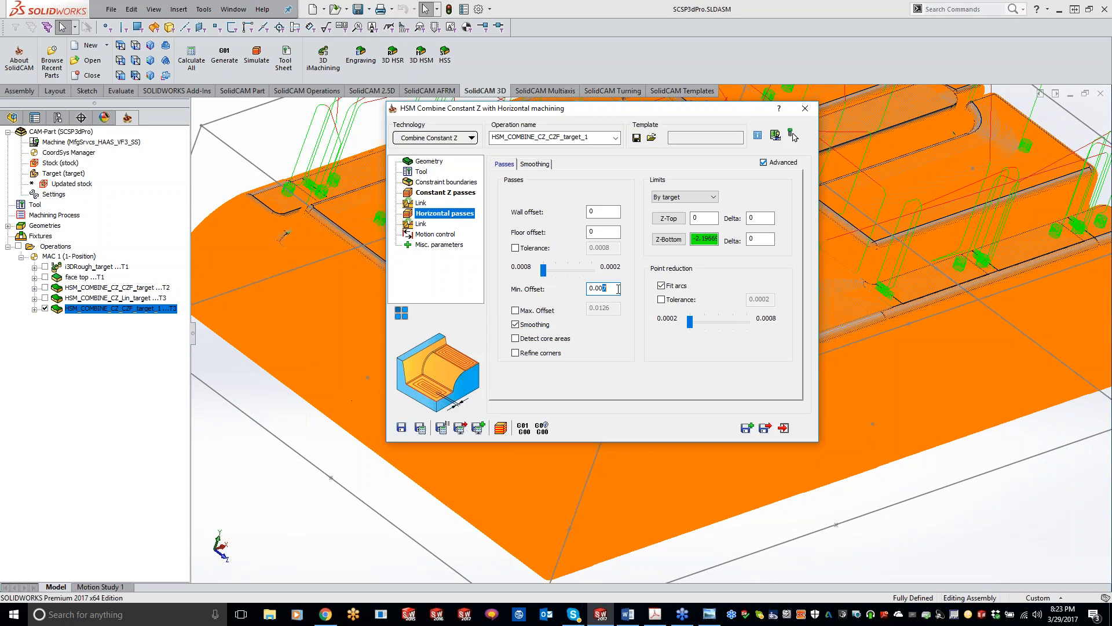
{"action": "left_click_drag", "start_coordinate": [612, 287], "coordinate": [601, 287]}
{"action": "type", "text": "15"}
Set the Constant Z passes' step down to 0.015, and save and recalculate the operation.
{"action": "left_click", "coordinate": [450, 193]}
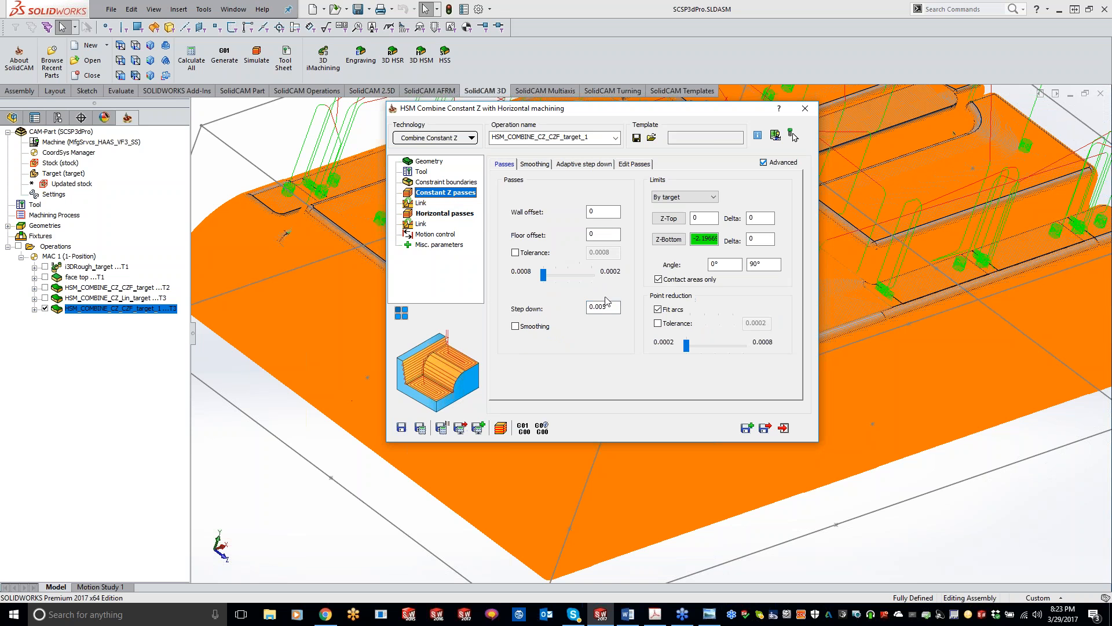
{"action": "left_click", "coordinate": [602, 306]}
{"action": "key", "text": "BackSpace"}
{"action": "key", "text": "BackSpace"}
{"action": "type", "text": "15"}
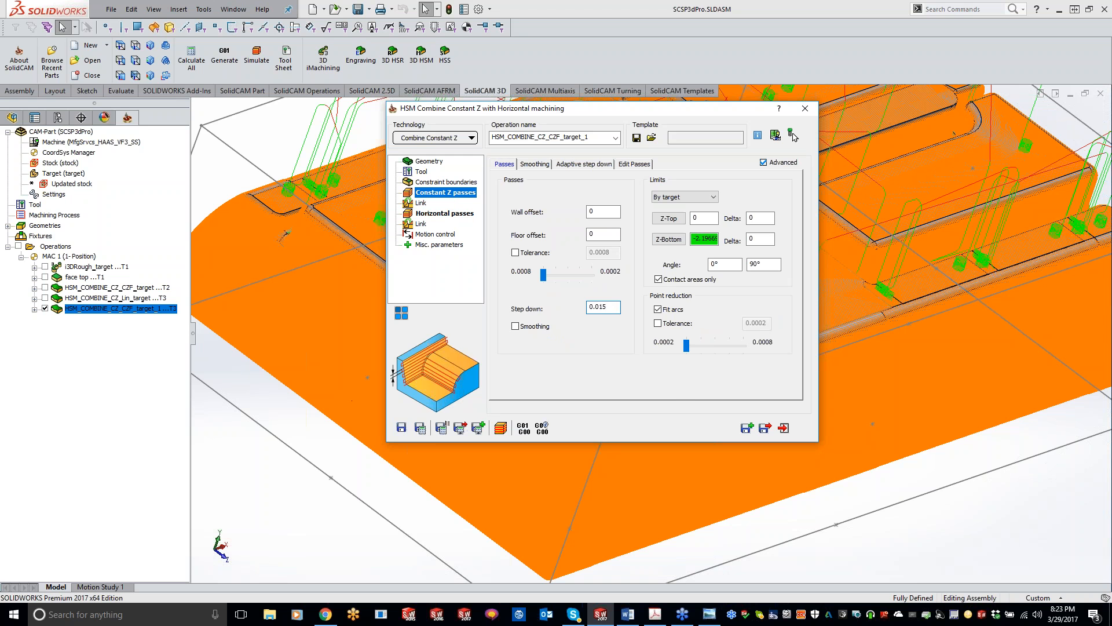
{"action": "left_click", "coordinate": [421, 427]}
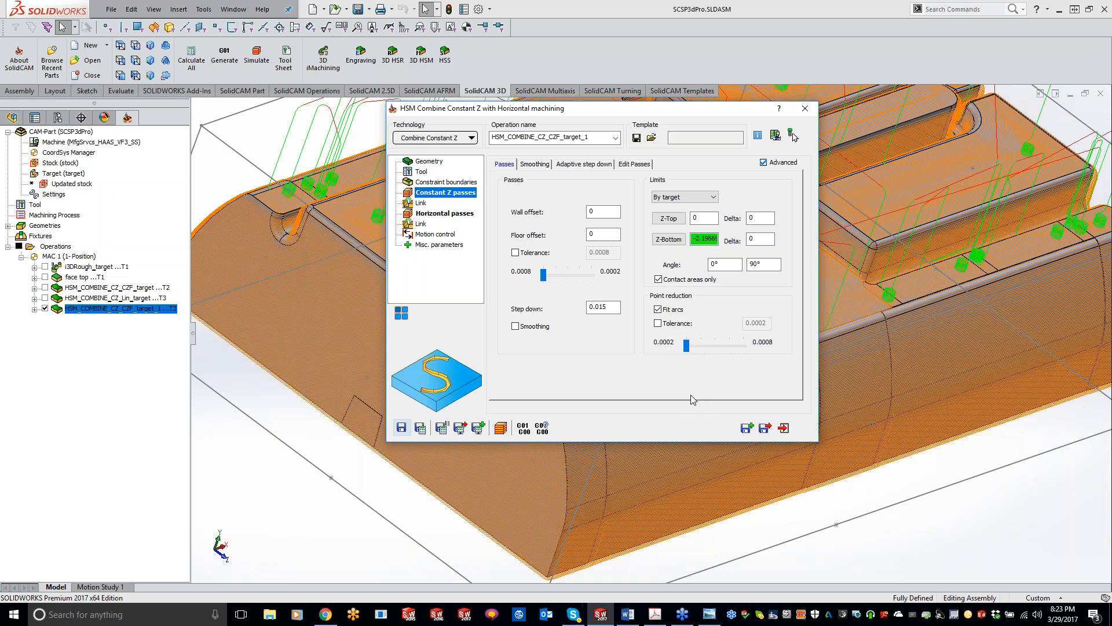
Examine the recalculated Constant Z with Horizontal toolpath on the flat faces, corners and curved sides, and close the operation.
{"action": "left_click", "coordinate": [455, 214]}
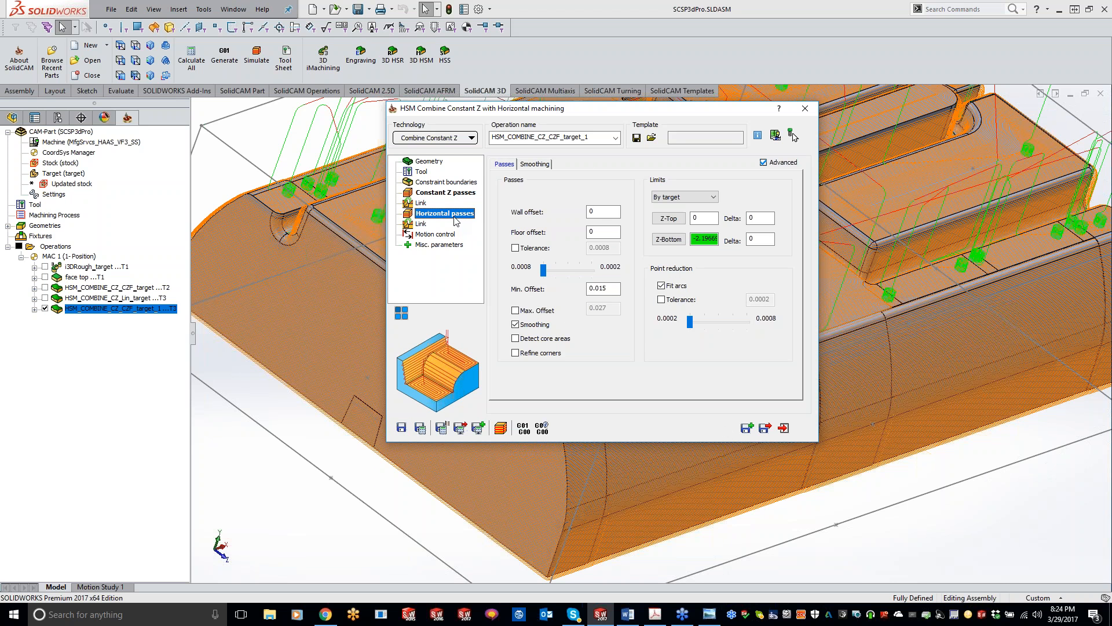
{"action": "double_click", "coordinate": [603, 112]}
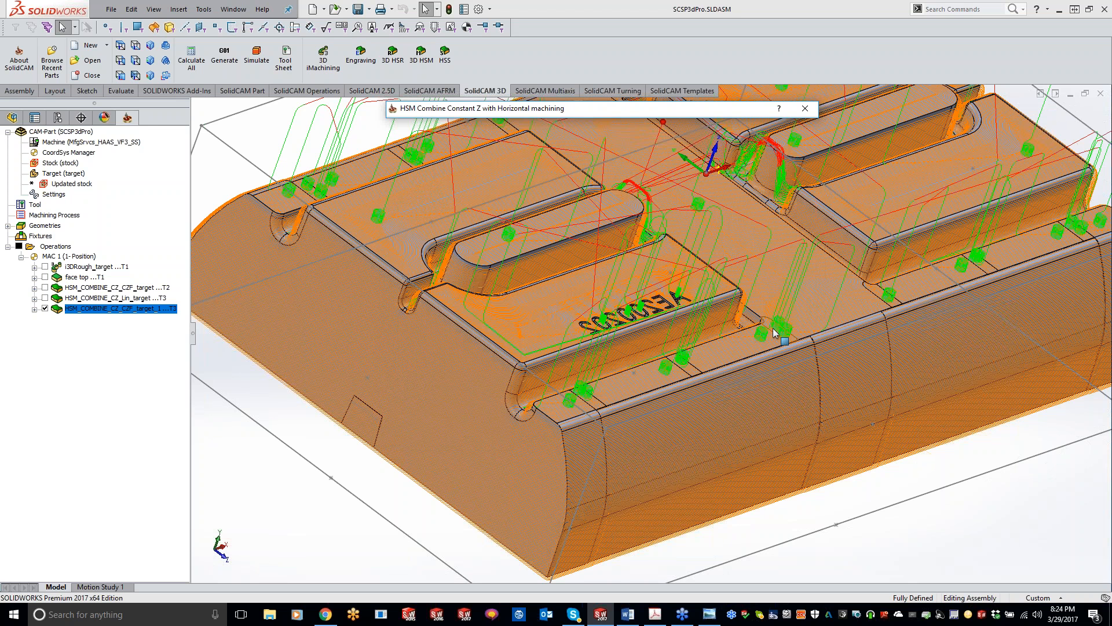
{"action": "left_click", "coordinate": [392, 501]}
{"action": "middle_click_drag", "start_coordinate": [392, 502], "coordinate": [626, 326]}
{"action": "middle_click_drag", "start_coordinate": [404, 472], "coordinate": [654, 311]}
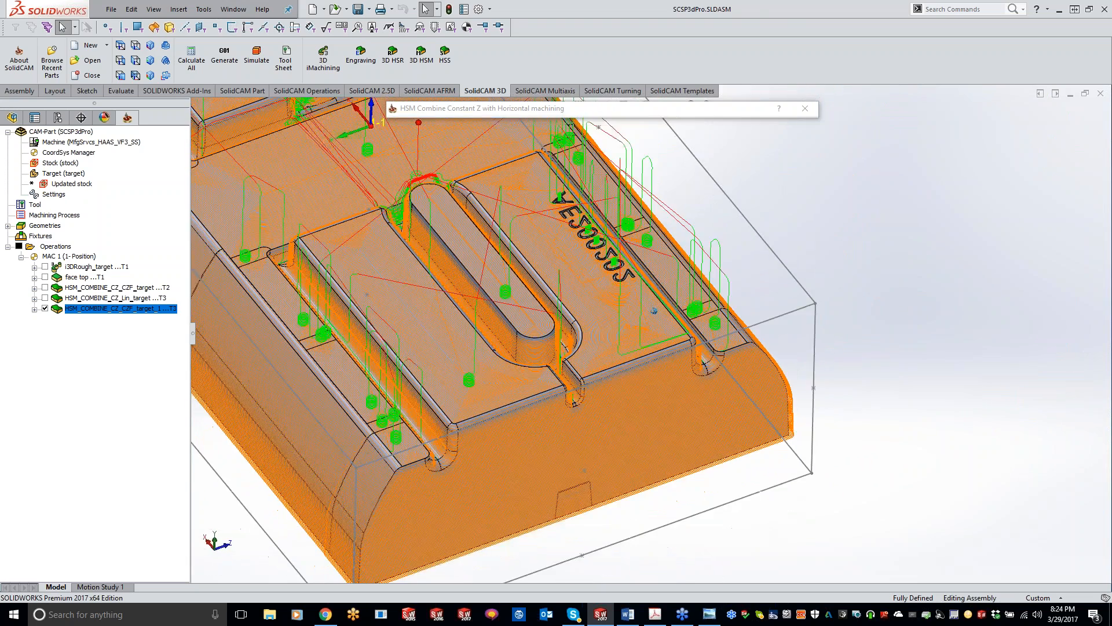
{"action": "middle_click_drag", "start_coordinate": [439, 434], "coordinate": [353, 316]}
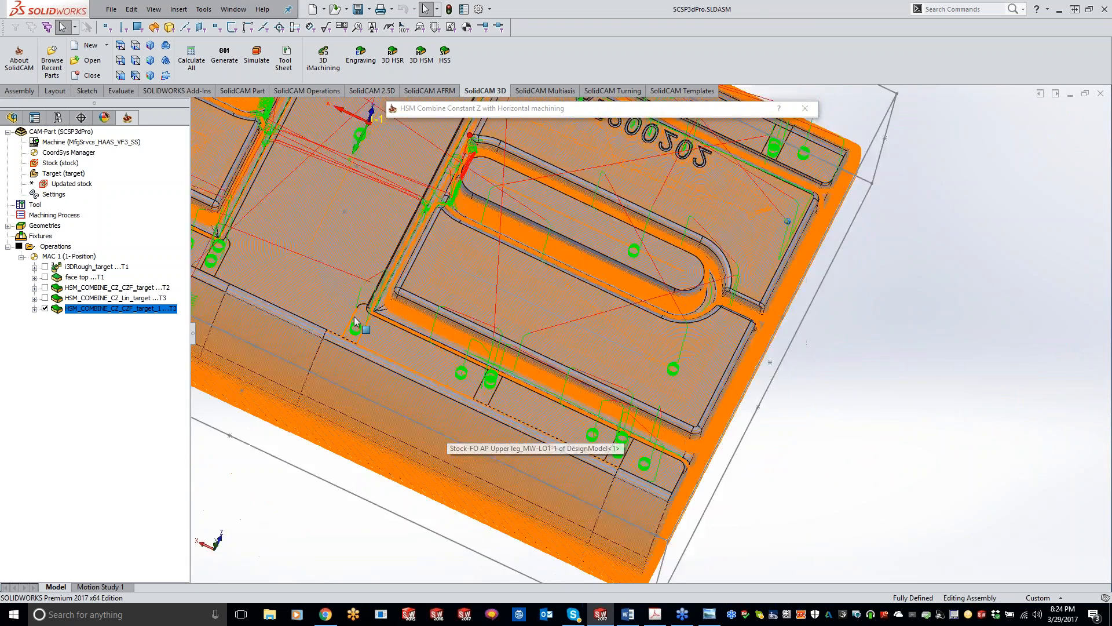
{"action": "scroll", "coordinate": [355, 322], "scroll_direction": "down", "scroll_amount": 10}
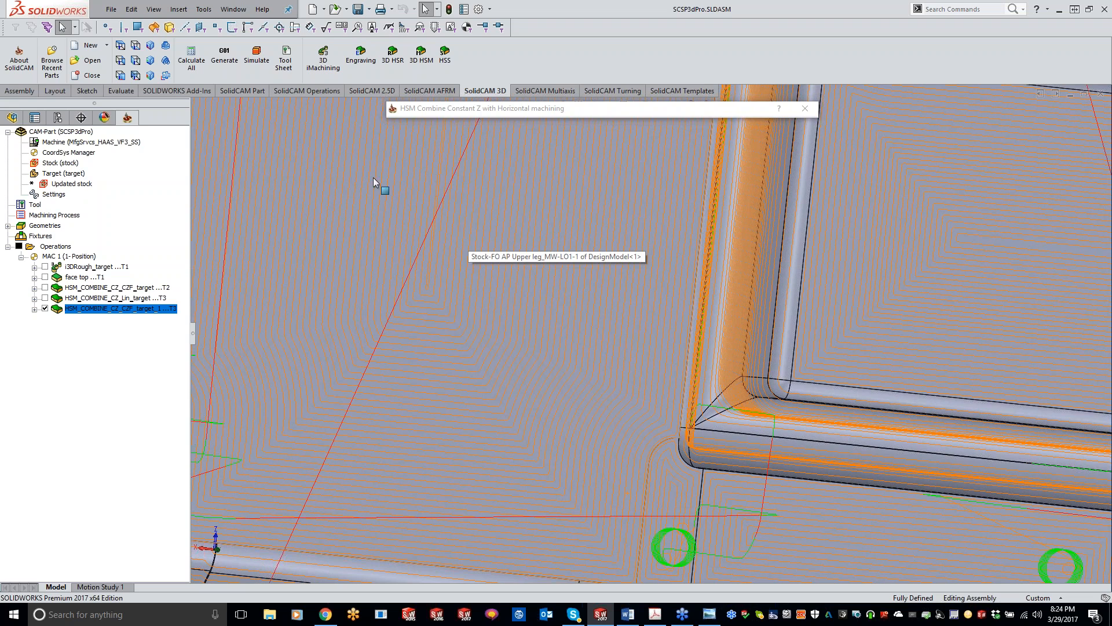
{"action": "scroll", "coordinate": [449, 245], "scroll_direction": "up", "scroll_amount": 4}
{"action": "middle_click_drag", "start_coordinate": [449, 246], "coordinate": [450, 186]}
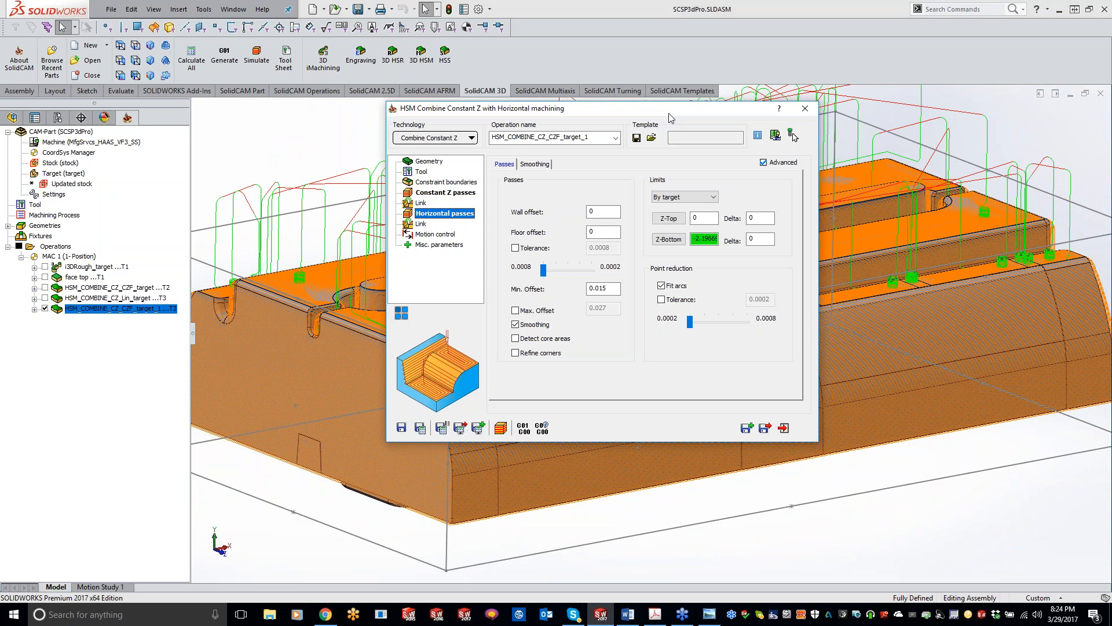
{"action": "left_click", "coordinate": [805, 108]}
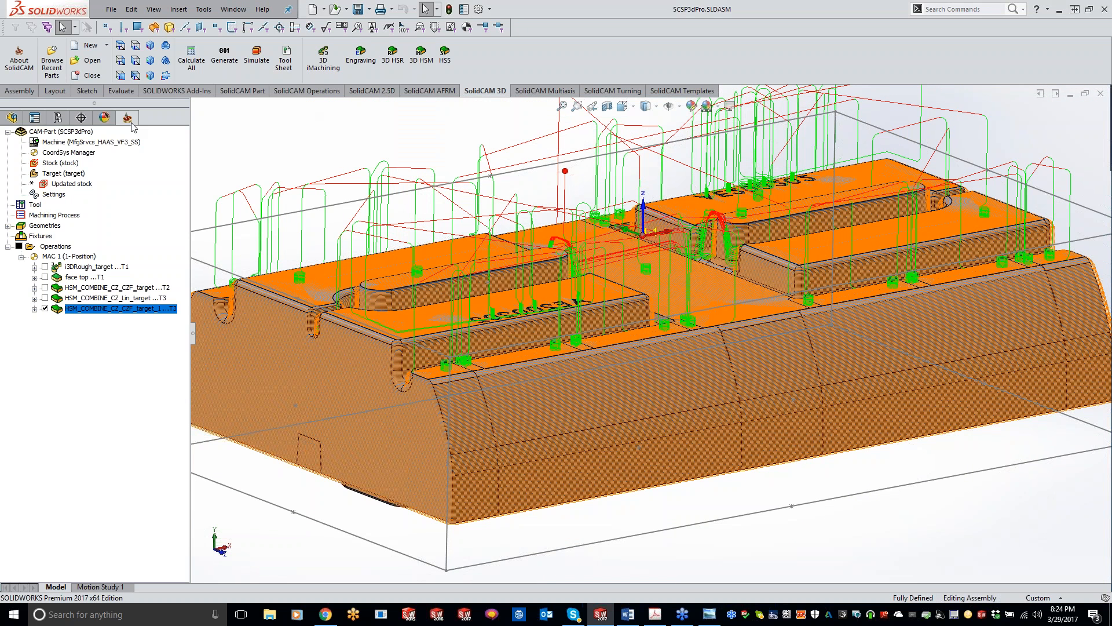
Reopen the last Constant Z with Horizontal operation and review the Horizontal link's ramping, strategy, retracts, leads and machining order settings.
{"action": "right_click", "coordinate": [79, 134]}
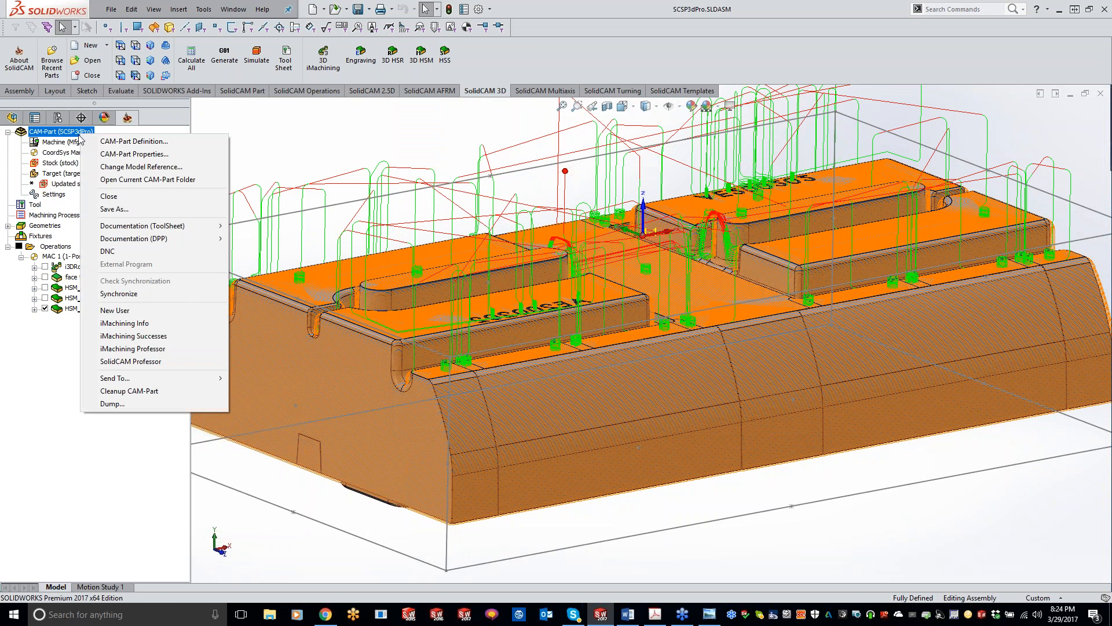
{"action": "key", "text": "Escape"}
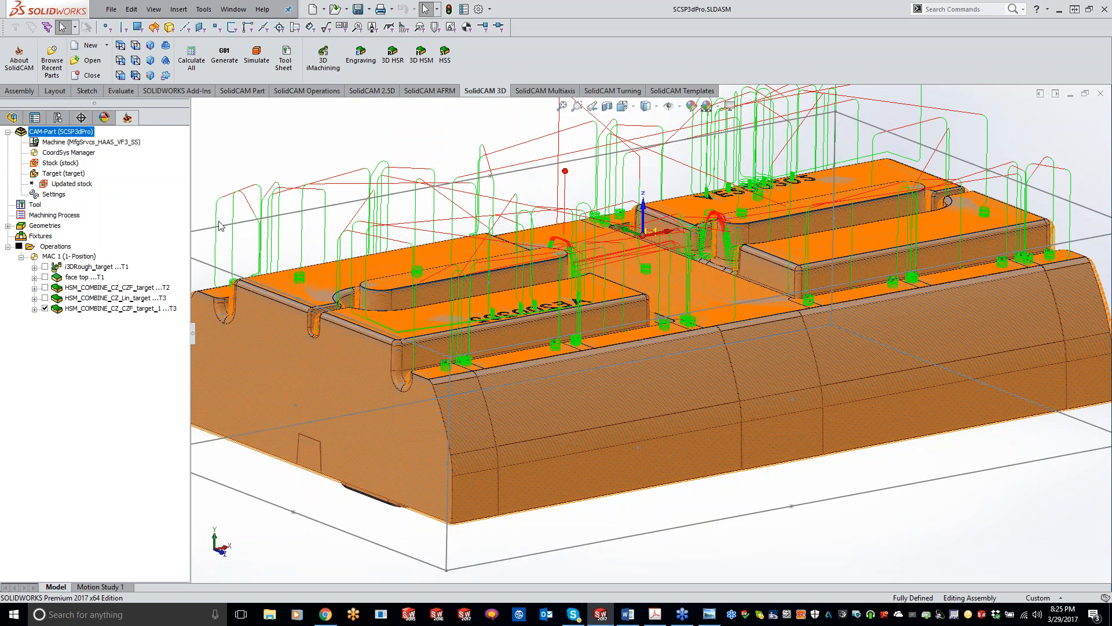
{"action": "left_click", "coordinate": [126, 302]}
{"action": "double_click", "coordinate": [127, 308]}
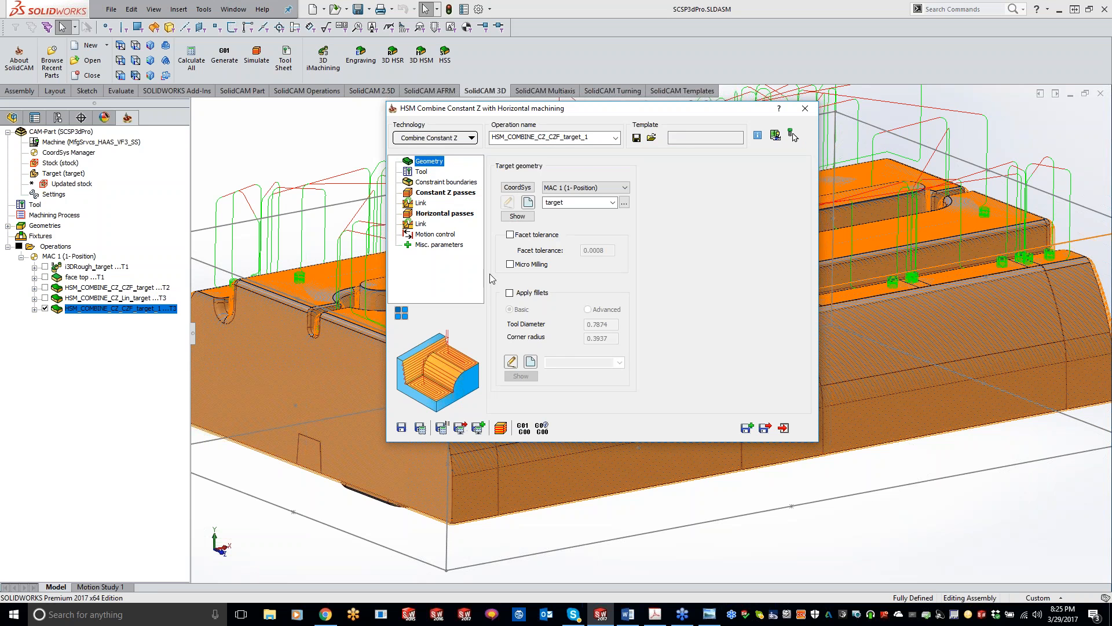
{"action": "left_click", "coordinate": [420, 224]}
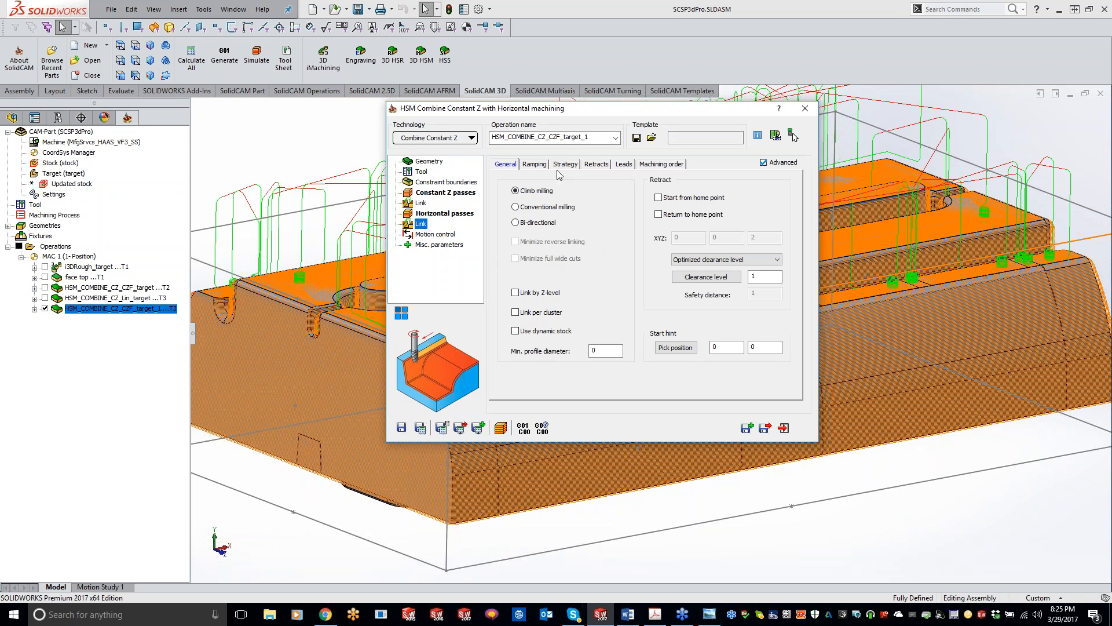
{"action": "left_click", "coordinate": [536, 164]}
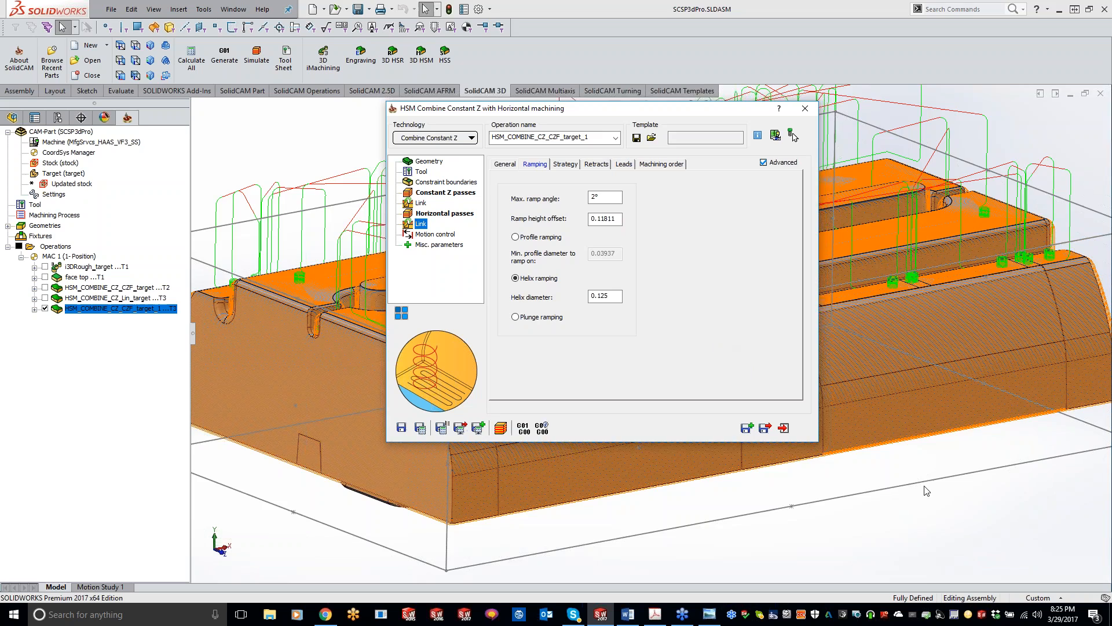
{"action": "middle_click_drag", "start_coordinate": [984, 534], "coordinate": [973, 419]}
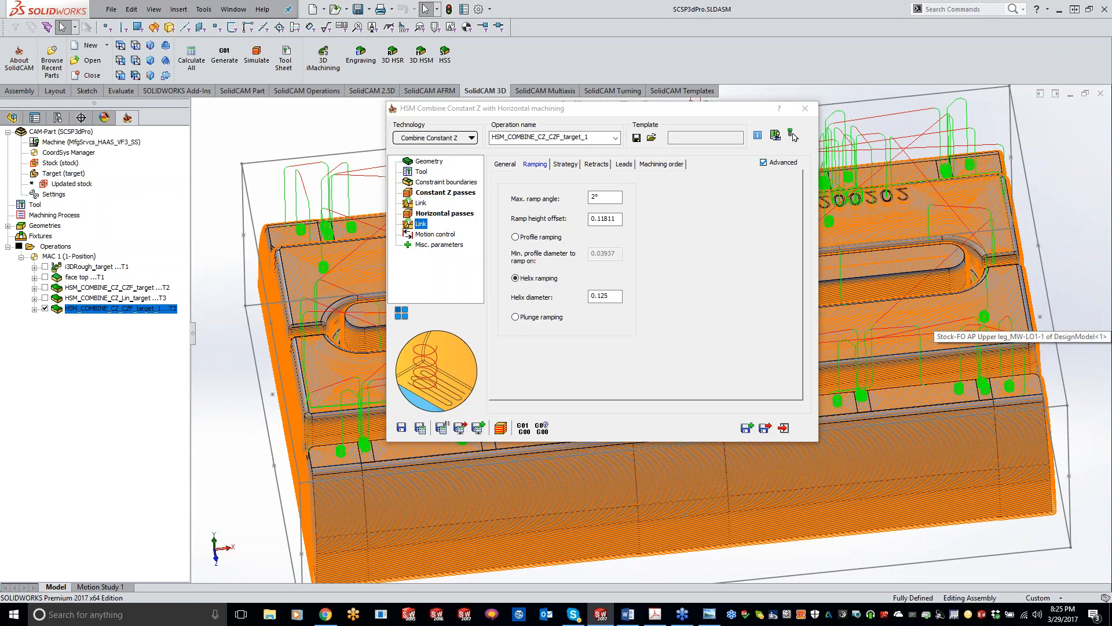
{"action": "left_click", "coordinate": [566, 165]}
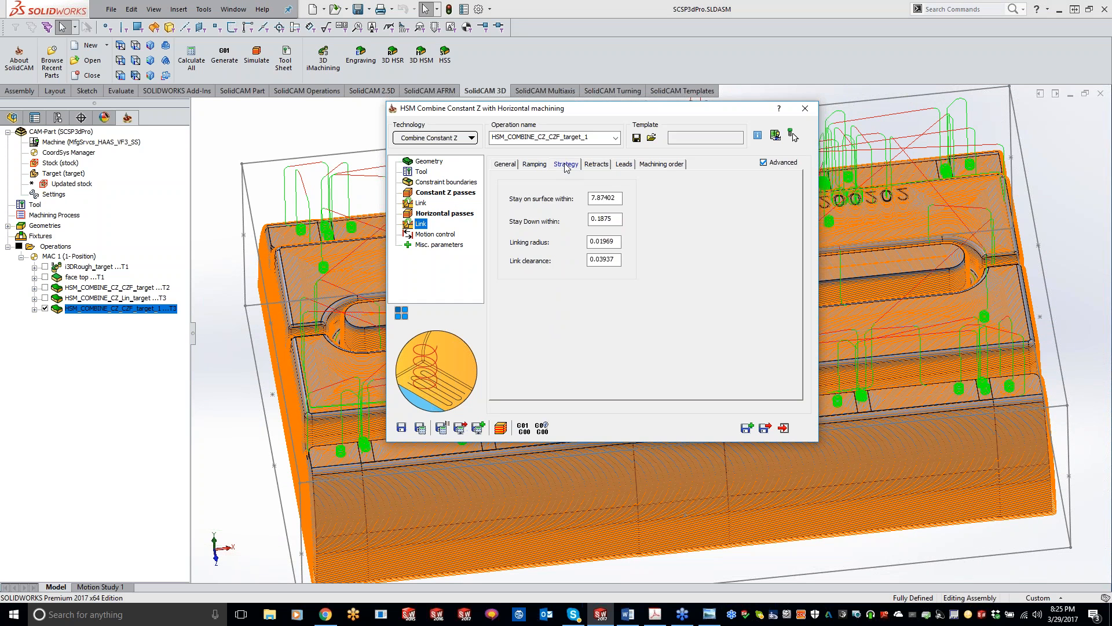
{"action": "left_click", "coordinate": [596, 165]}
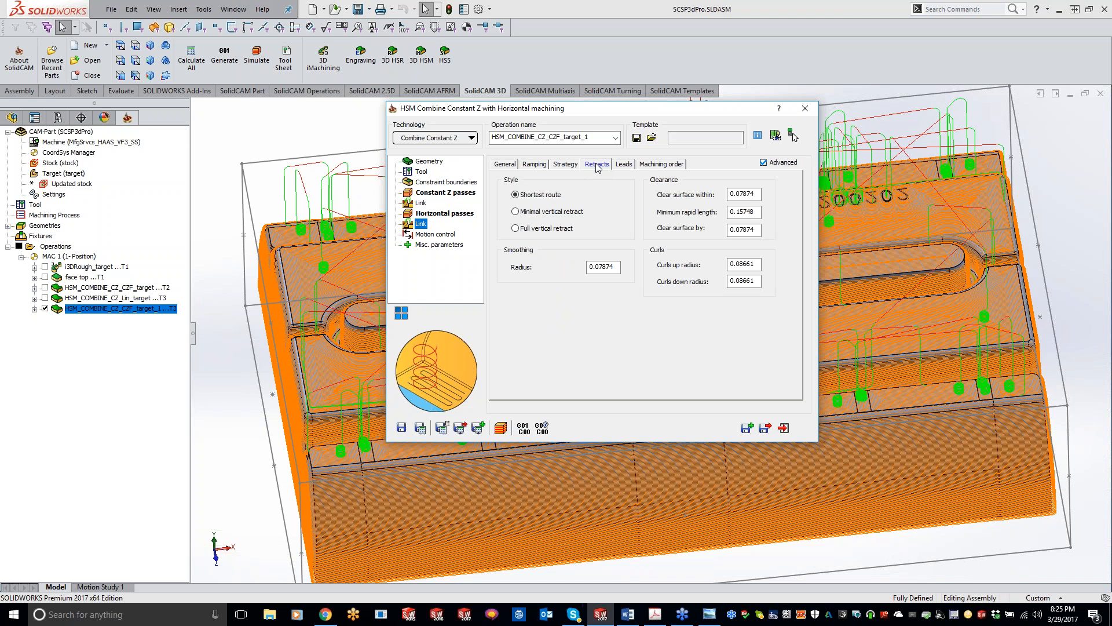
{"action": "left_click", "coordinate": [623, 165]}
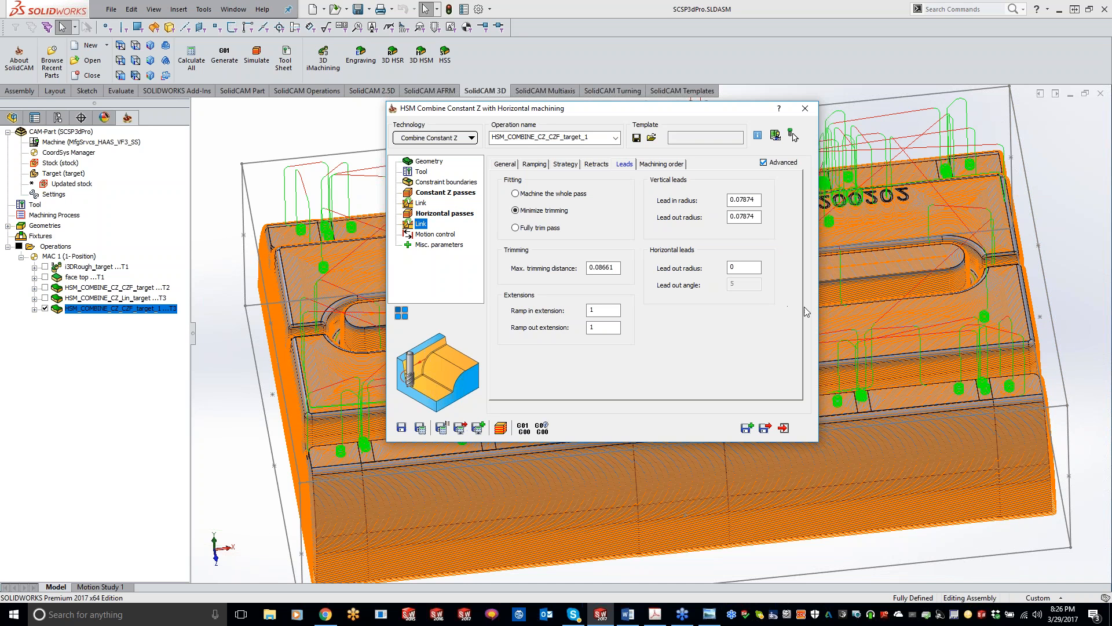
{"action": "double_click", "coordinate": [738, 115]}
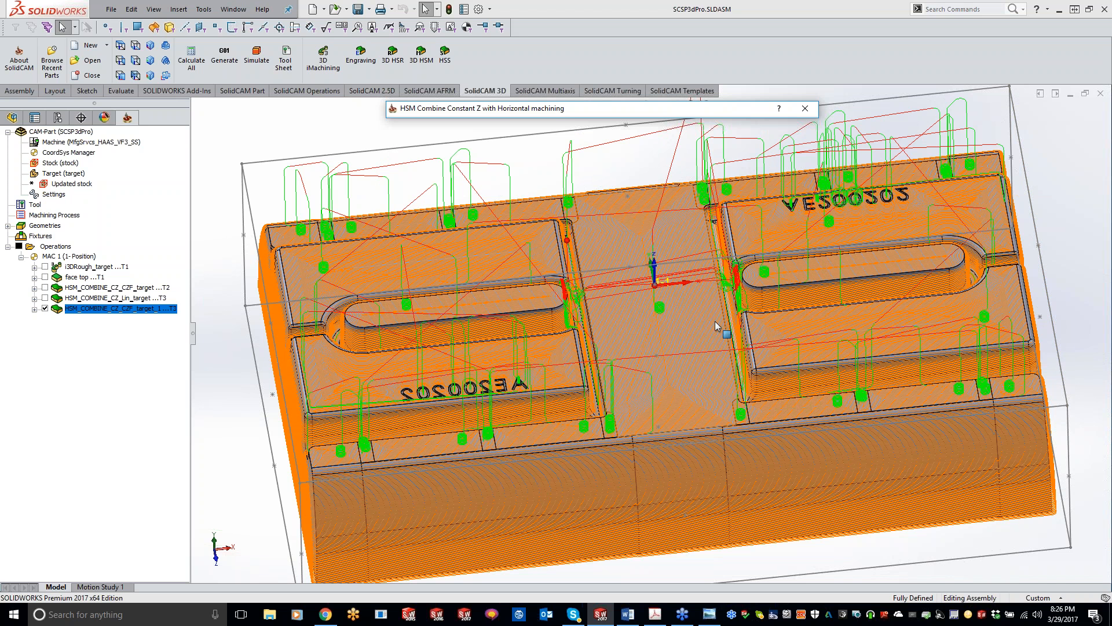
{"action": "double_click", "coordinate": [651, 112]}
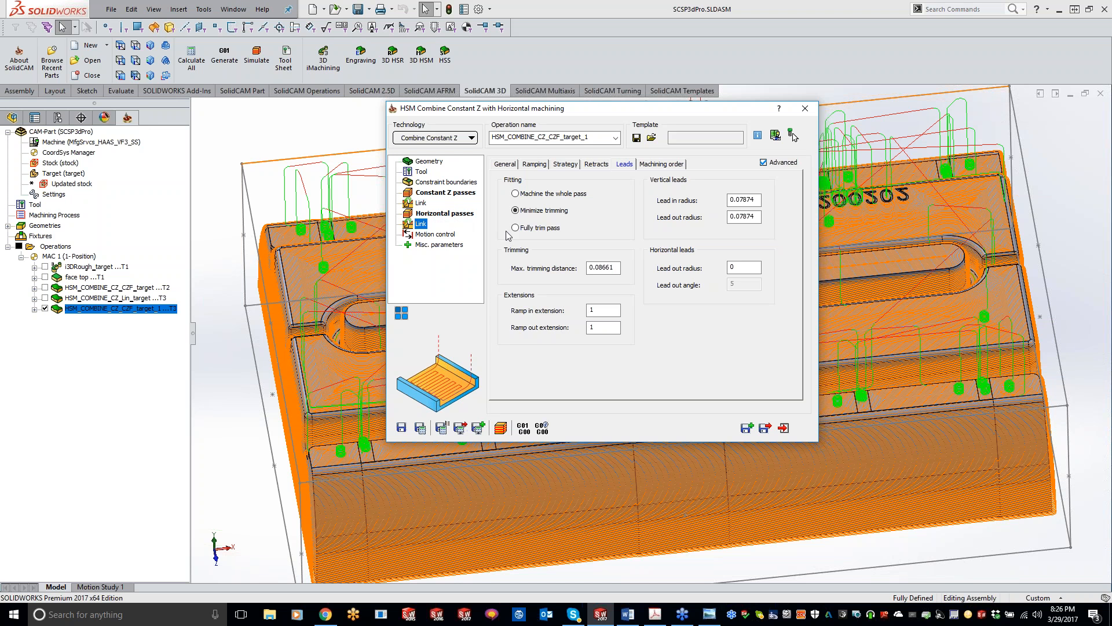
{"action": "left_click", "coordinate": [659, 167]}
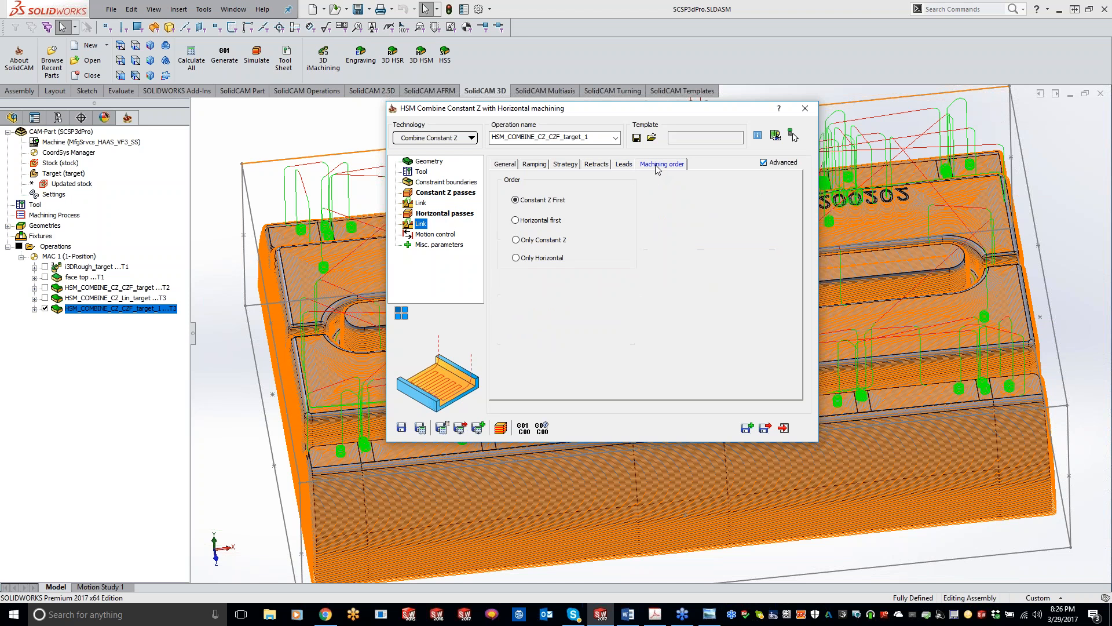
Recheck the Horizontal link's leads, retracts, strategy and general milling direction settings, and close the operation.
{"action": "left_click", "coordinate": [625, 165]}
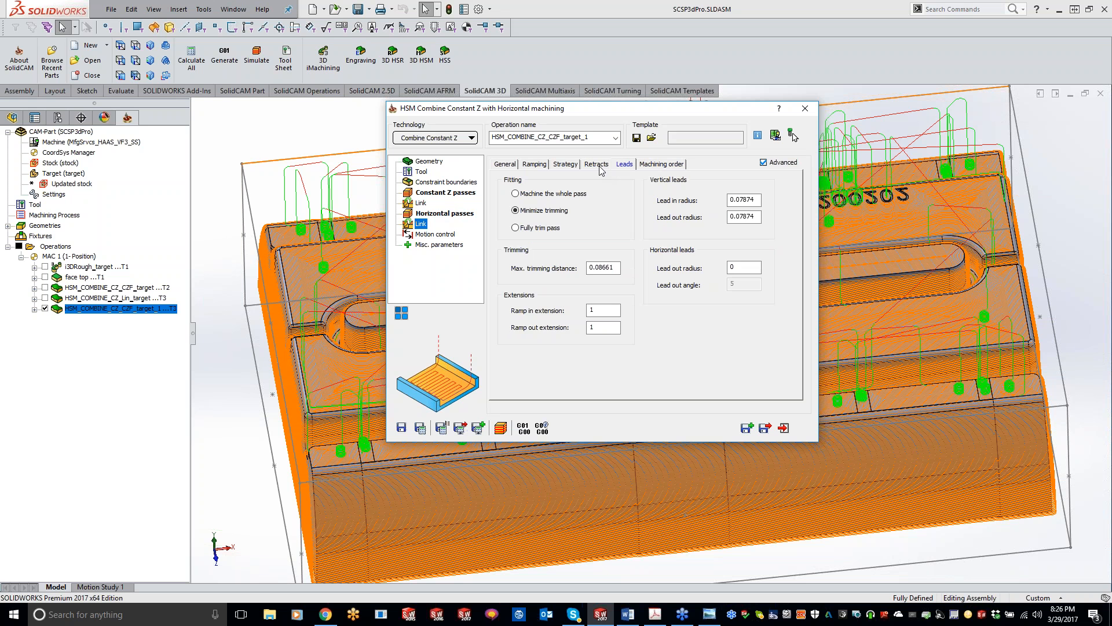
{"action": "left_click", "coordinate": [599, 167]}
{"action": "left_click", "coordinate": [567, 166]}
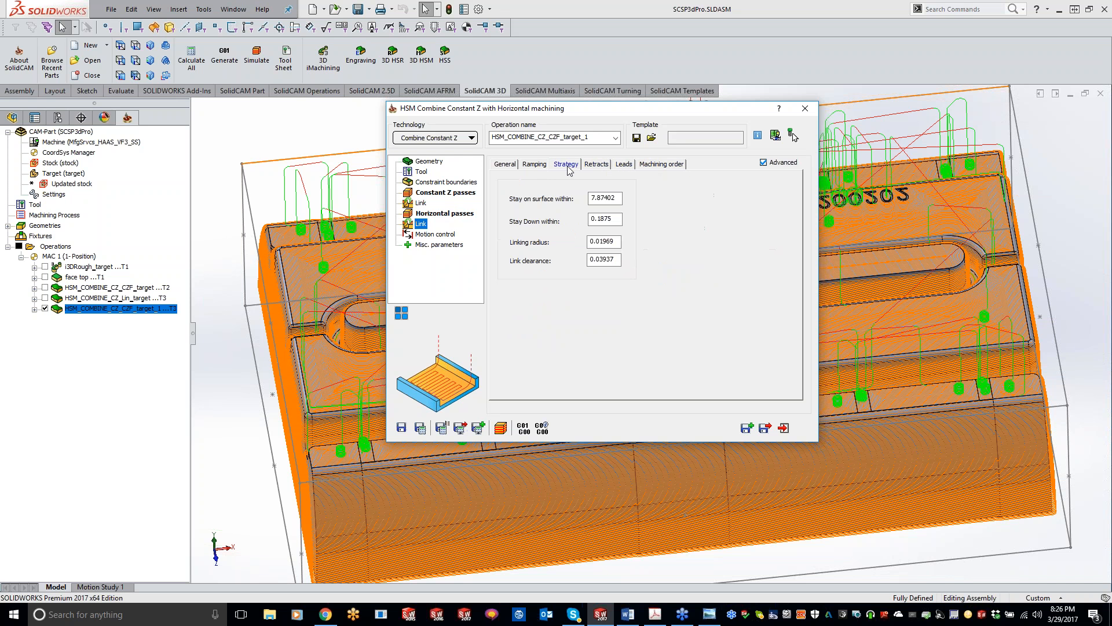
{"action": "left_click", "coordinate": [588, 166]}
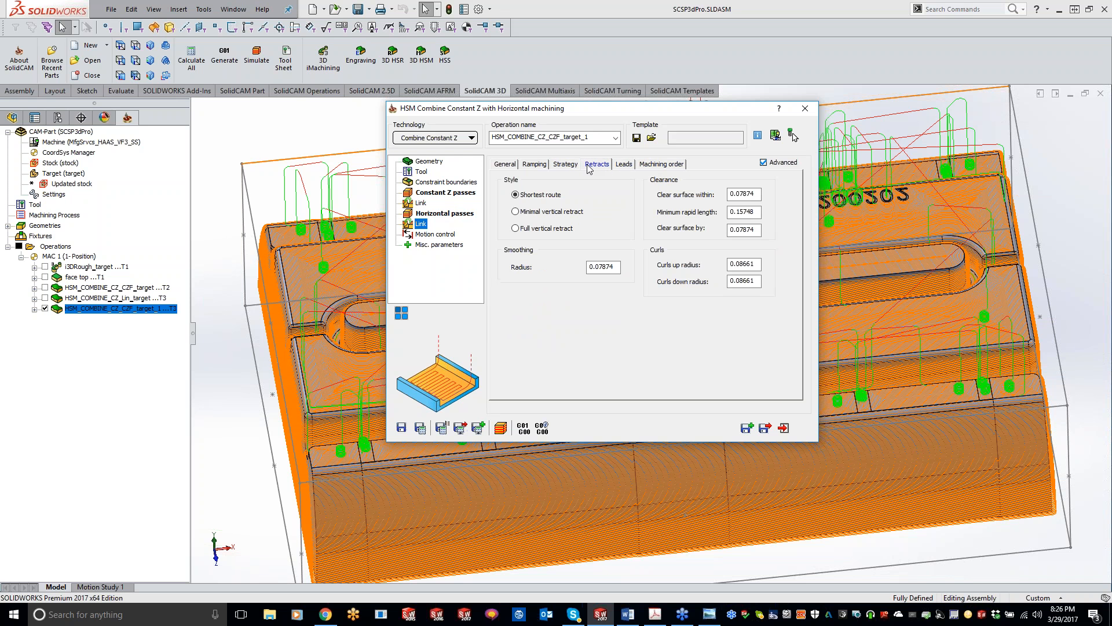
{"action": "left_click", "coordinate": [566, 166]}
{"action": "left_click", "coordinate": [543, 167]}
{"action": "left_click", "coordinate": [506, 165]}
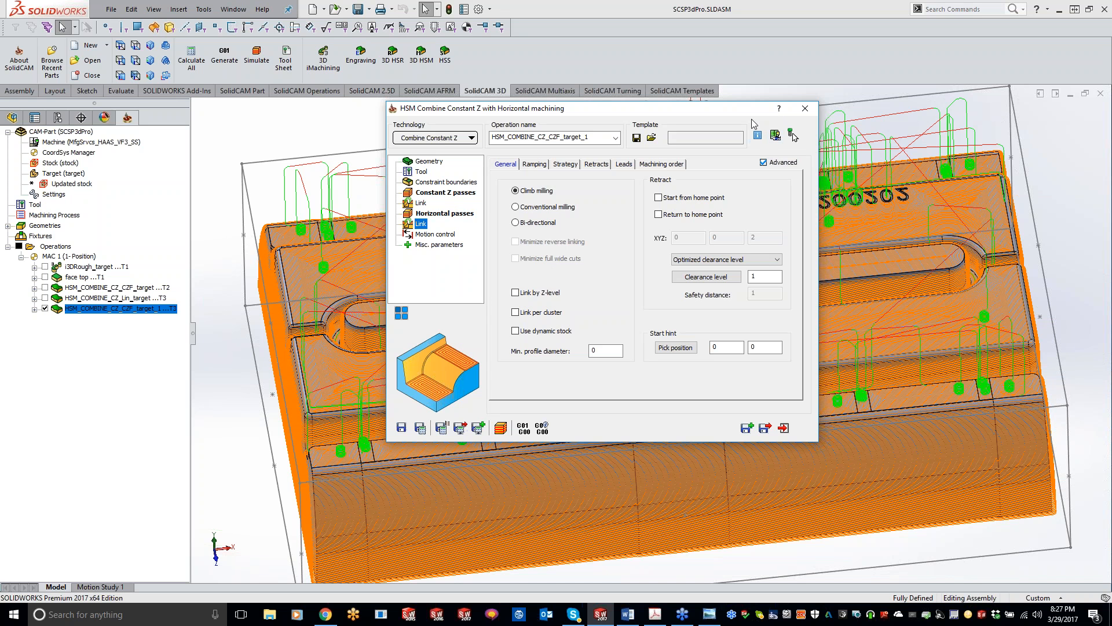
{"action": "left_click", "coordinate": [804, 109]}
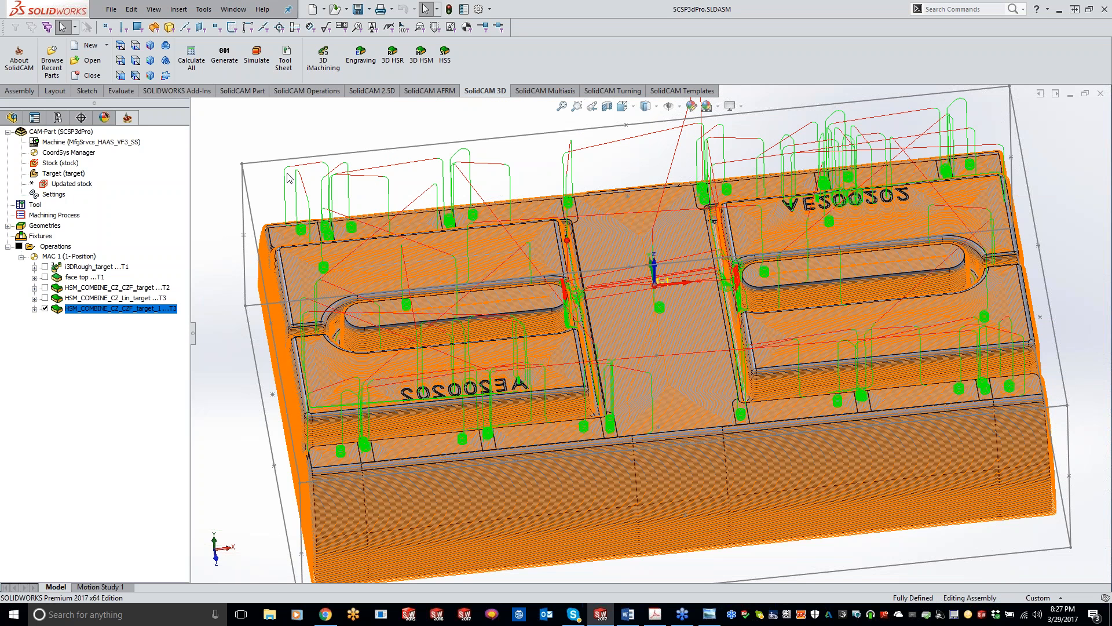
Hide the last combined operation's toolpath and close the SCSP3dPro CAM-Part.
{"action": "left_click", "coordinate": [45, 309]}
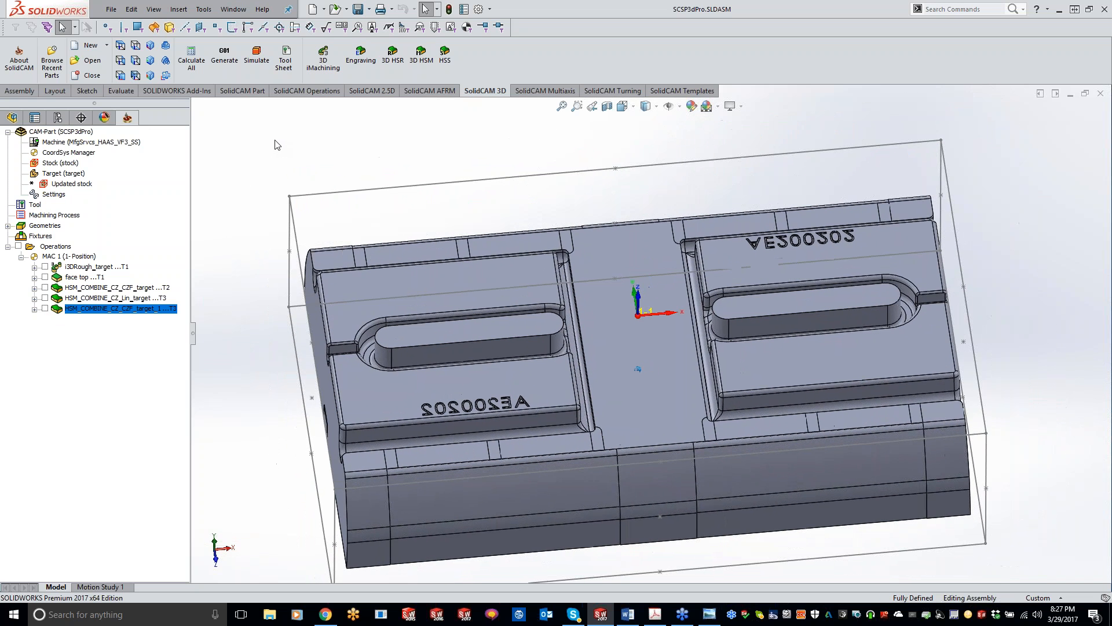
{"action": "right_click", "coordinate": [66, 131]}
{"action": "left_click", "coordinate": [107, 191]}
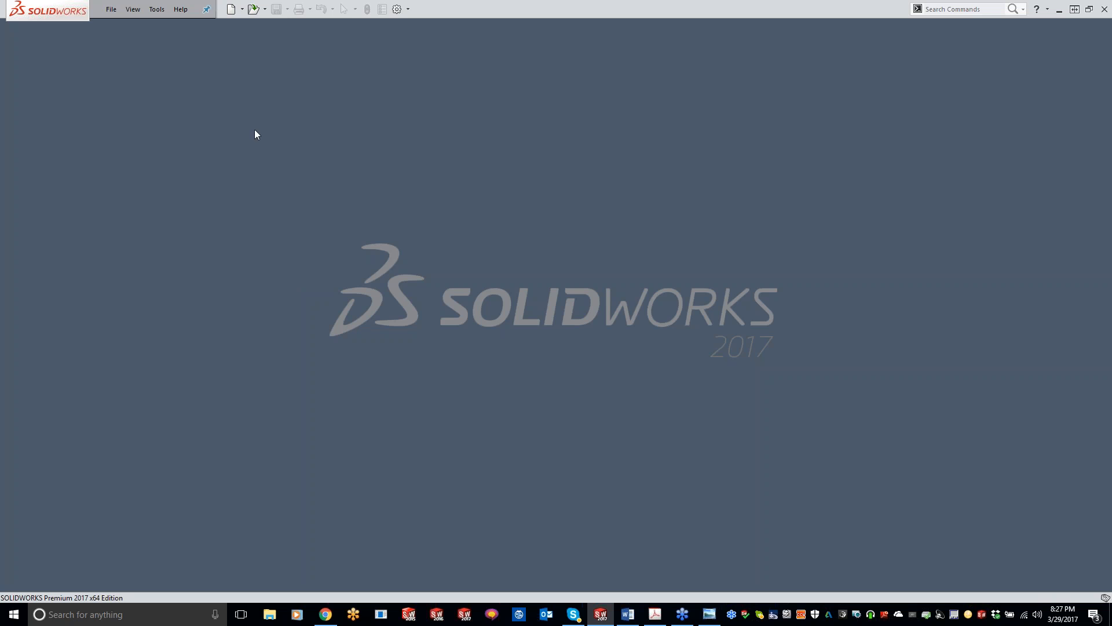
Open the recent CAM-Part GATE BOX WITH VISE and briefly display its i3DRough toolpath.
{"action": "left_click", "coordinate": [157, 9]}
{"action": "mouse_move", "coordinate": [172, 58]}
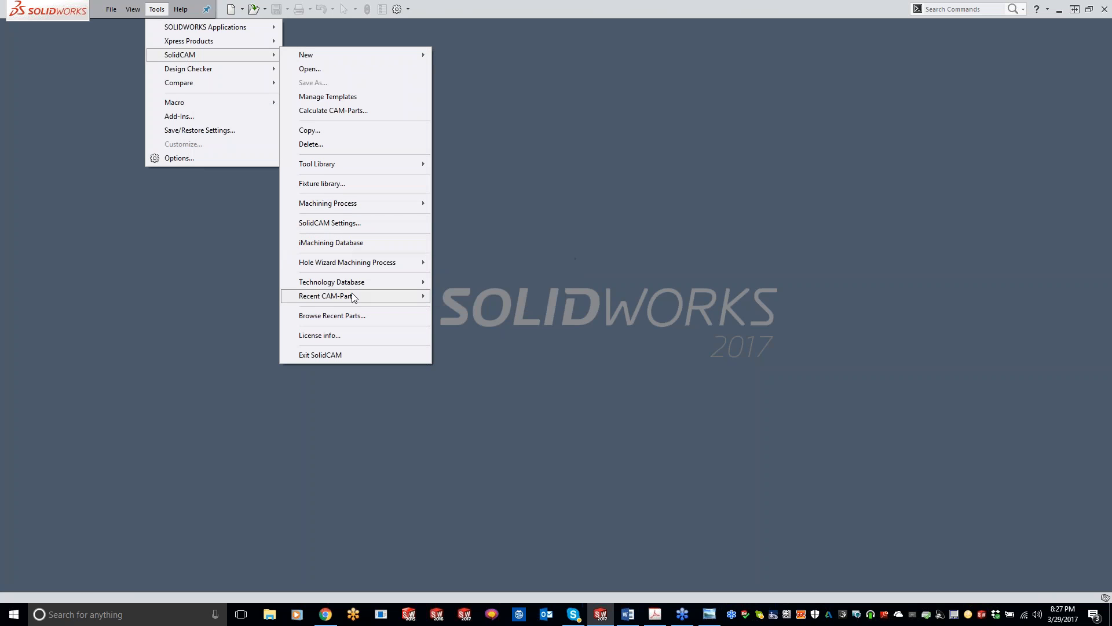
{"action": "mouse_move", "coordinate": [354, 297]}
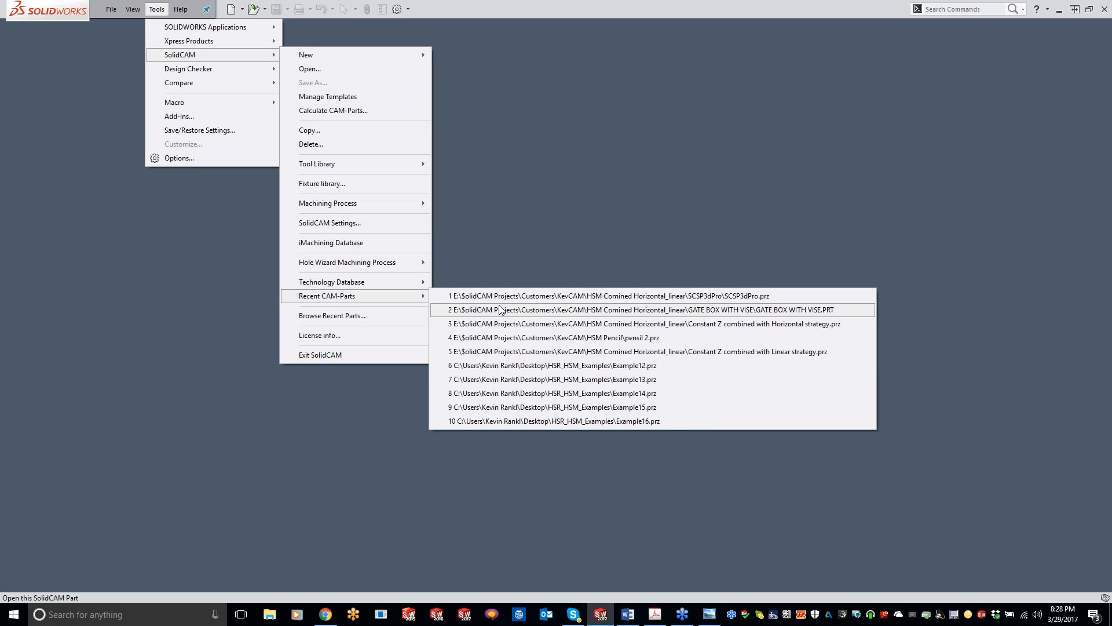
{"action": "left_click", "coordinate": [501, 310]}
{"action": "left_click", "coordinate": [525, 229]}
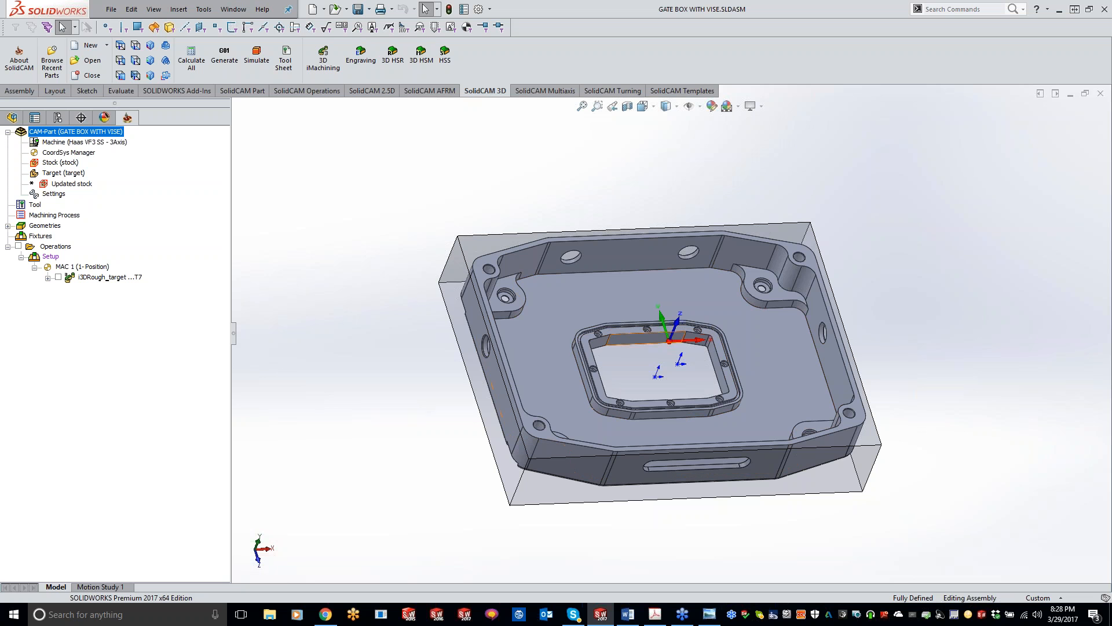
{"action": "left_click", "coordinate": [58, 277]}
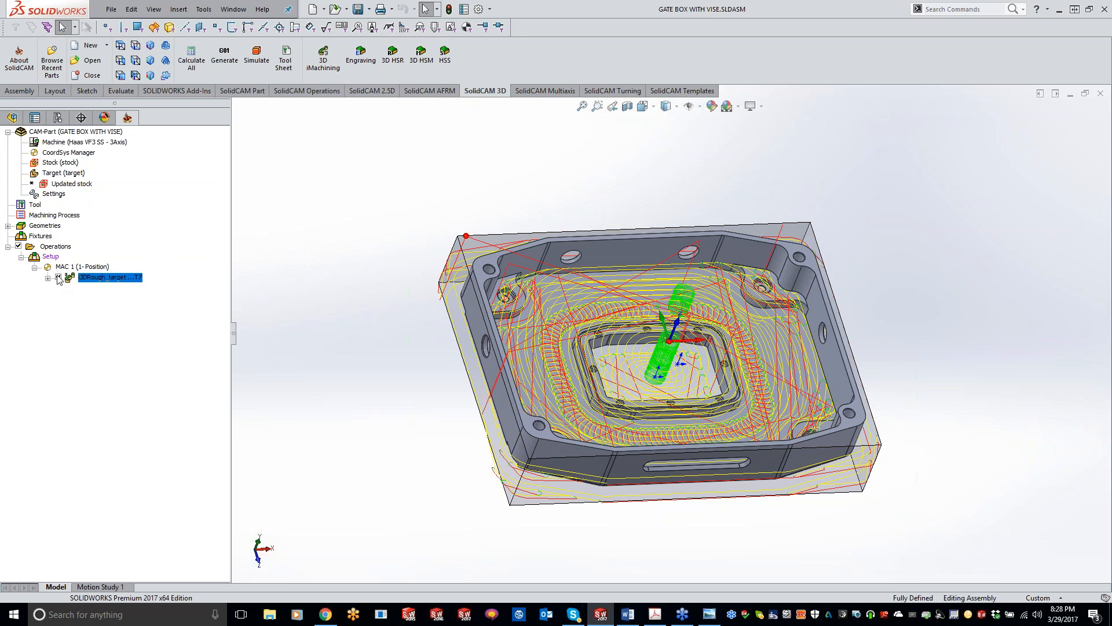
{"action": "left_click", "coordinate": [58, 277]}
Add an HSM milling operation after the i3DRough operation, using Combine Constant Z with Horizontal machining.
{"action": "right_click", "coordinate": [106, 282]}
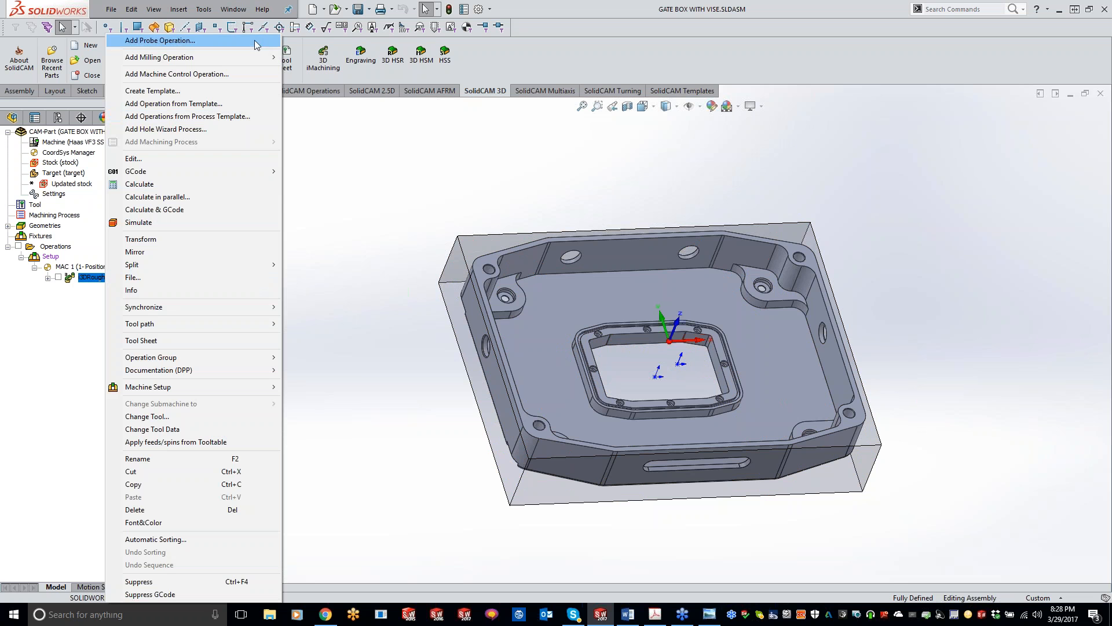
{"action": "mouse_move", "coordinate": [252, 56]}
{"action": "left_click", "coordinate": [346, 316]}
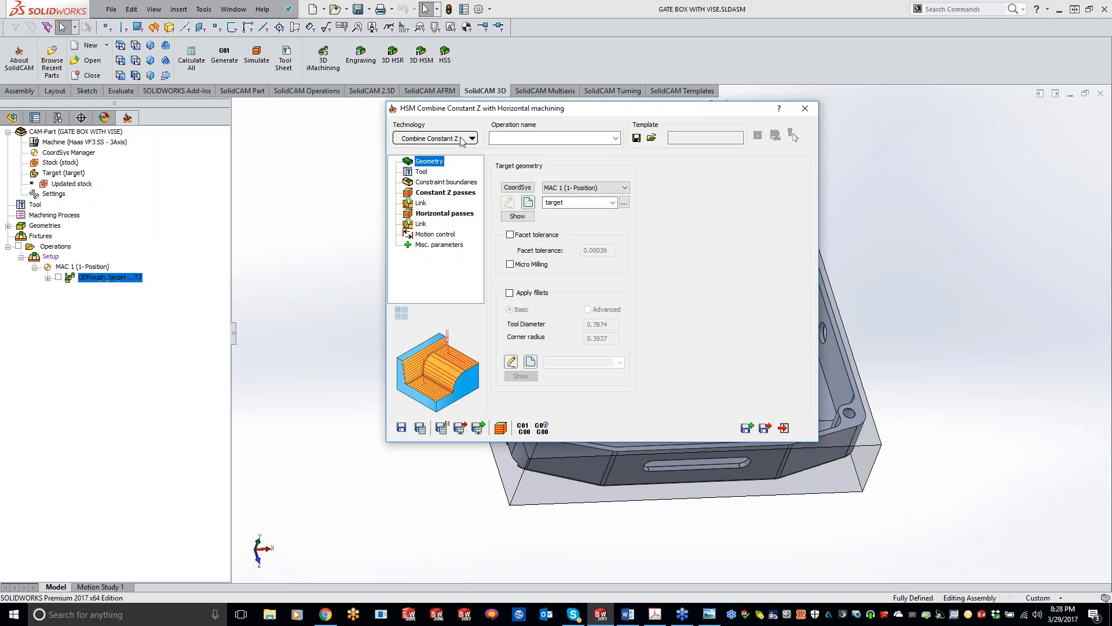
{"action": "left_click", "coordinate": [462, 141]}
{"action": "mouse_move", "coordinate": [477, 351]}
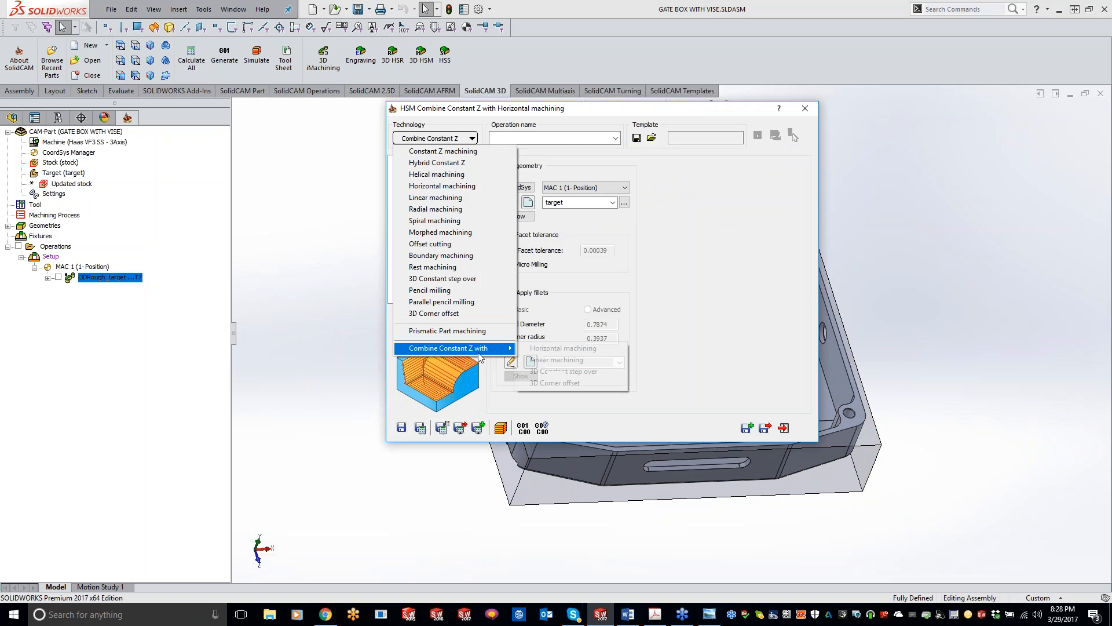
{"action": "left_click", "coordinate": [542, 349]}
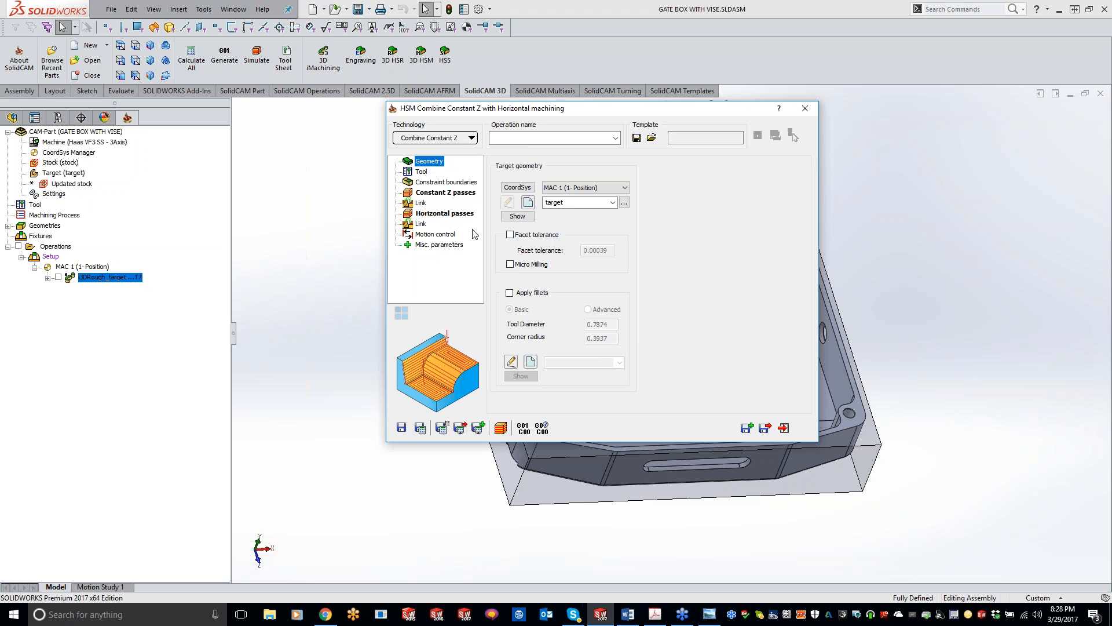
Assign tool 1, the 0.5 inch 3-flute end mill, to the new operation.
{"action": "left_click", "coordinate": [424, 172]}
{"action": "left_click", "coordinate": [570, 364]}
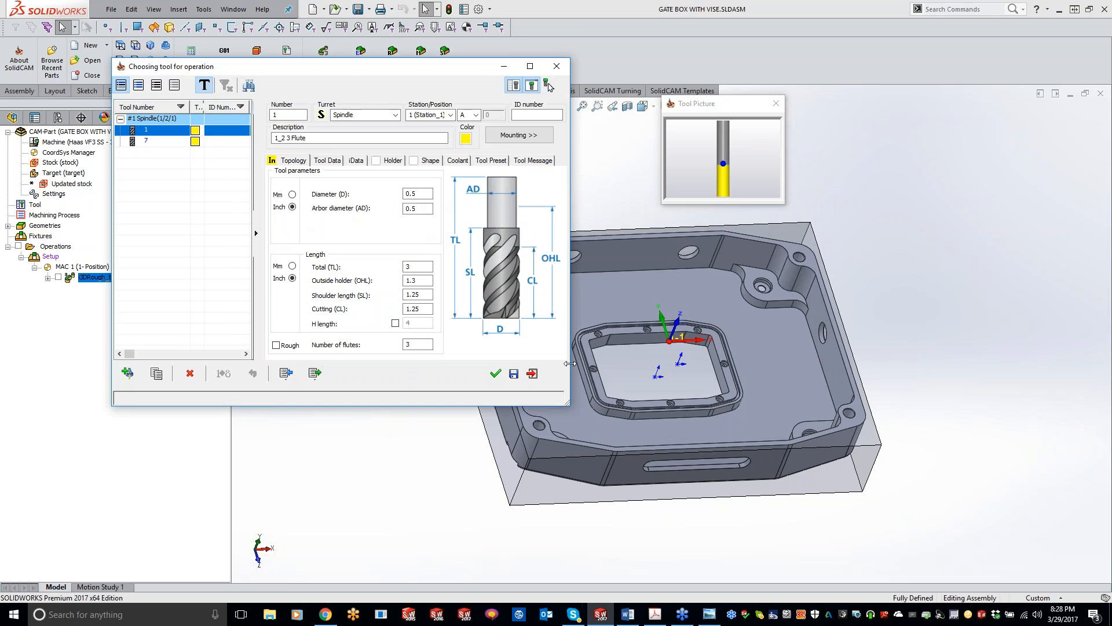
{"action": "left_click", "coordinate": [160, 142]}
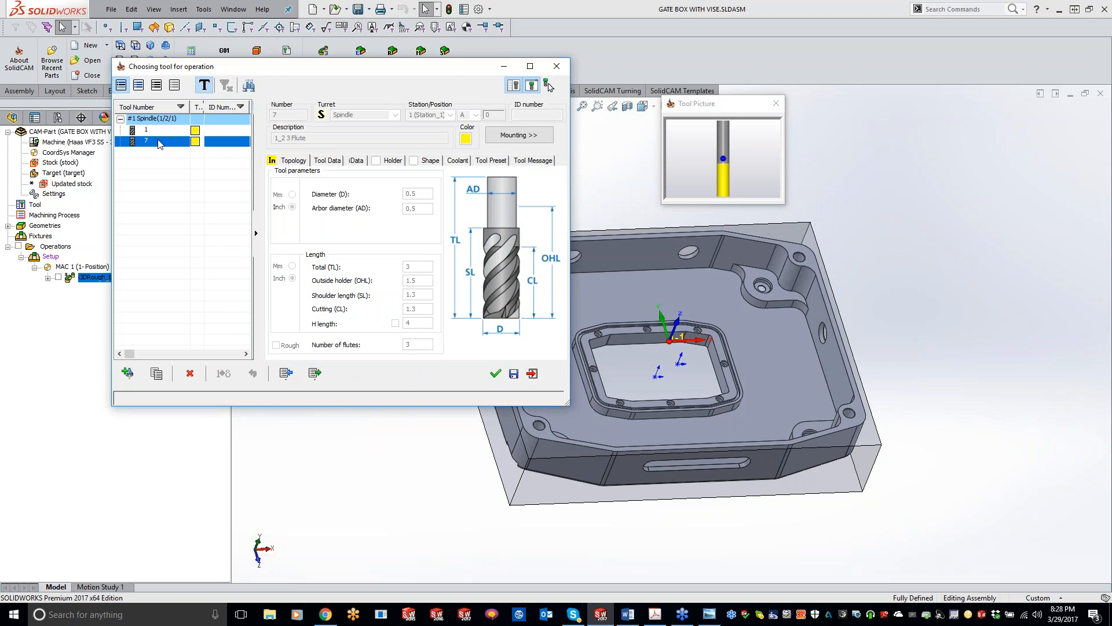
{"action": "double_click", "coordinate": [157, 132]}
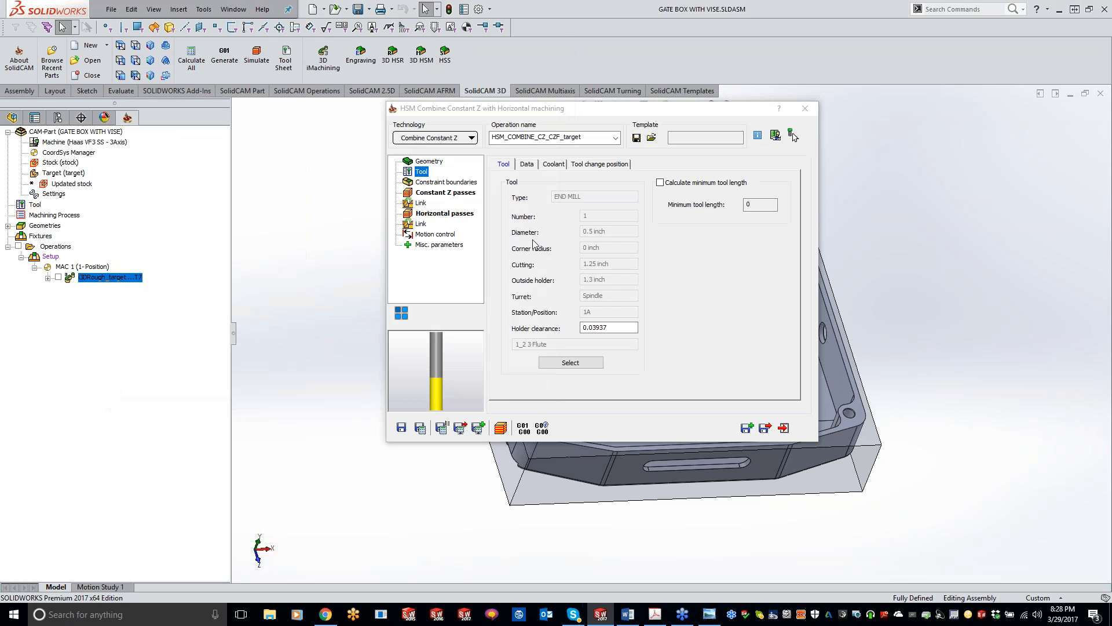
Check the operation's constraint boundaries and set the Constant Z passes' step down to 0.25.
{"action": "left_click", "coordinate": [455, 183]}
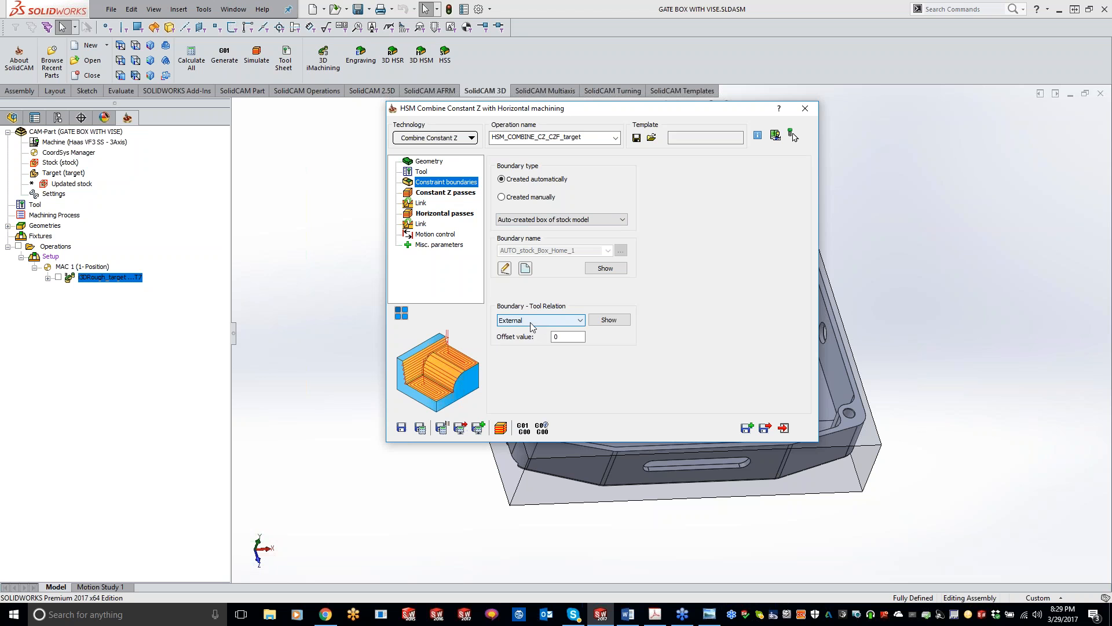
{"action": "left_click", "coordinate": [450, 193]}
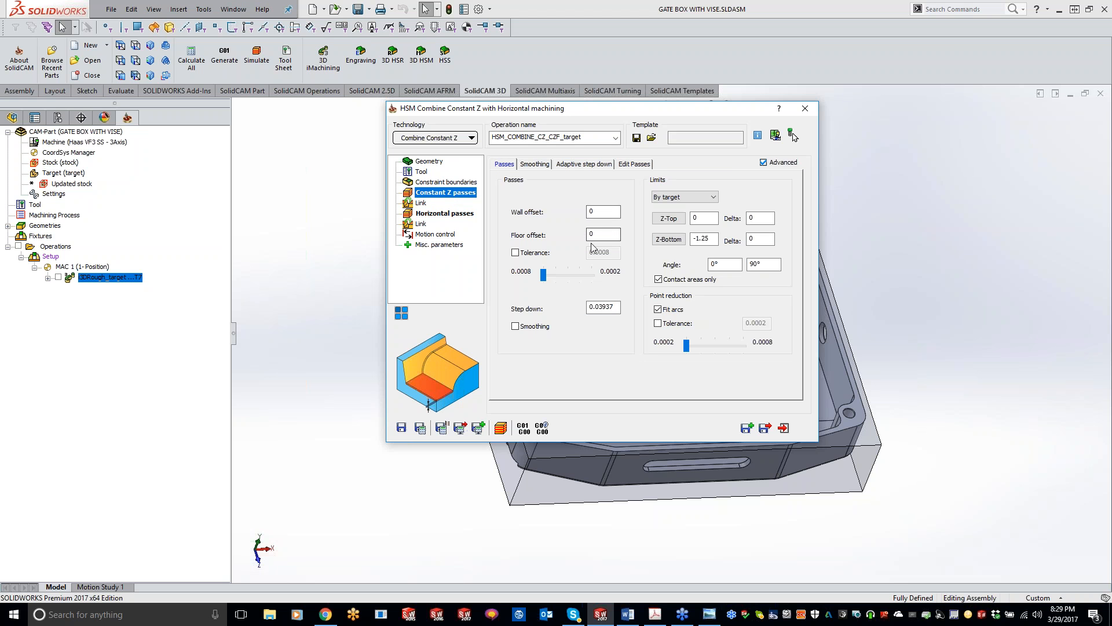
{"action": "double_click", "coordinate": [617, 306]}
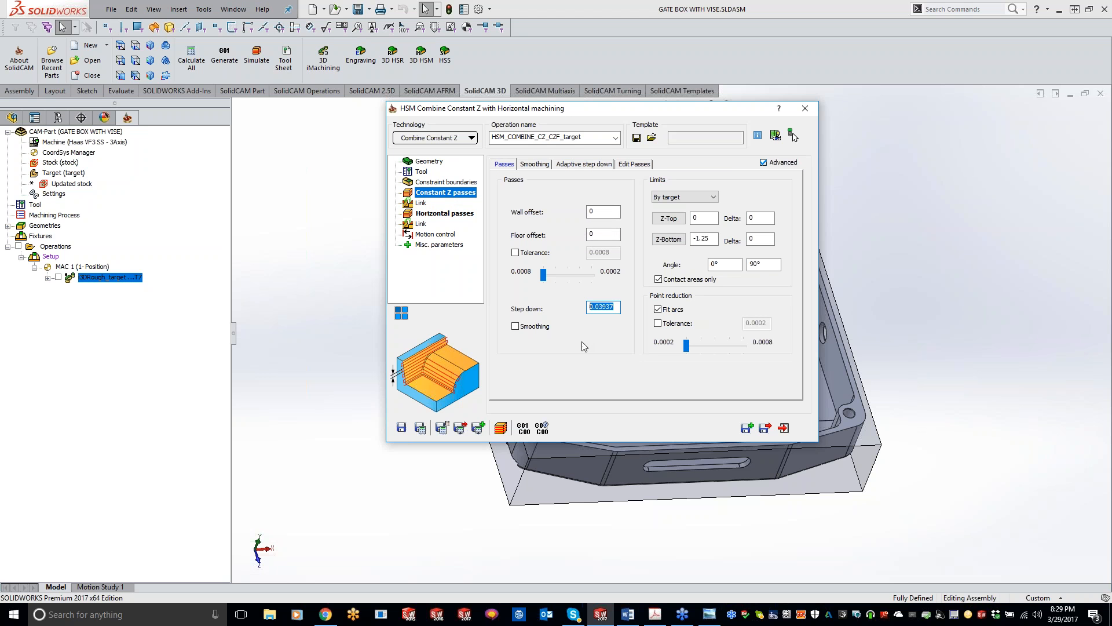
{"action": "type", "text": ".25"}
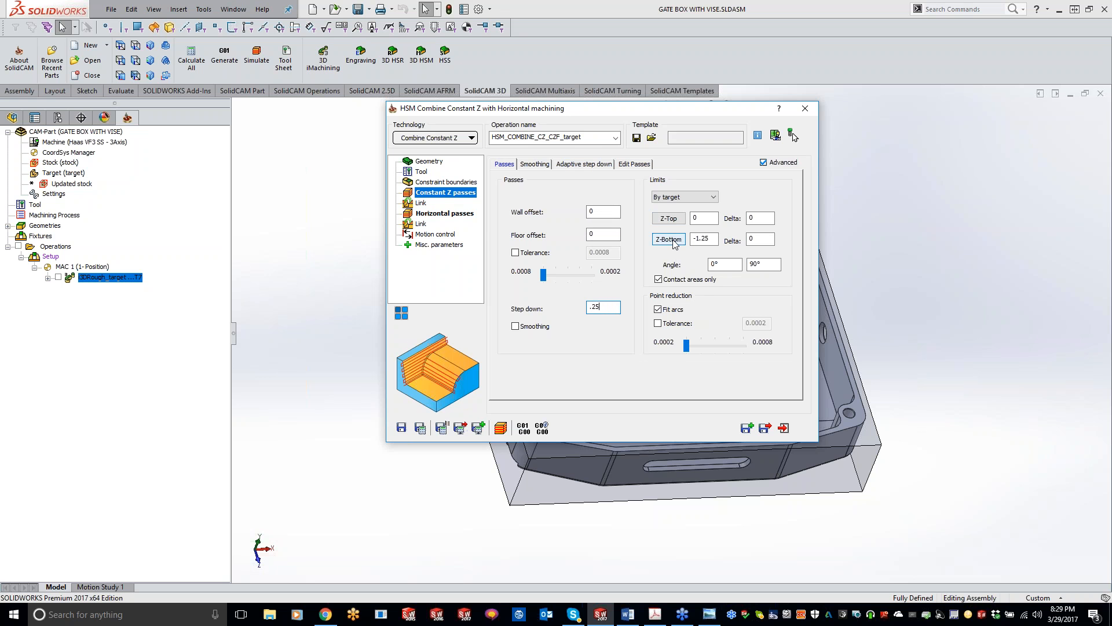
Set the Horizontal passes' minimum offset to 0.2, and save and calculate the combined operation.
{"action": "left_click", "coordinate": [426, 214]}
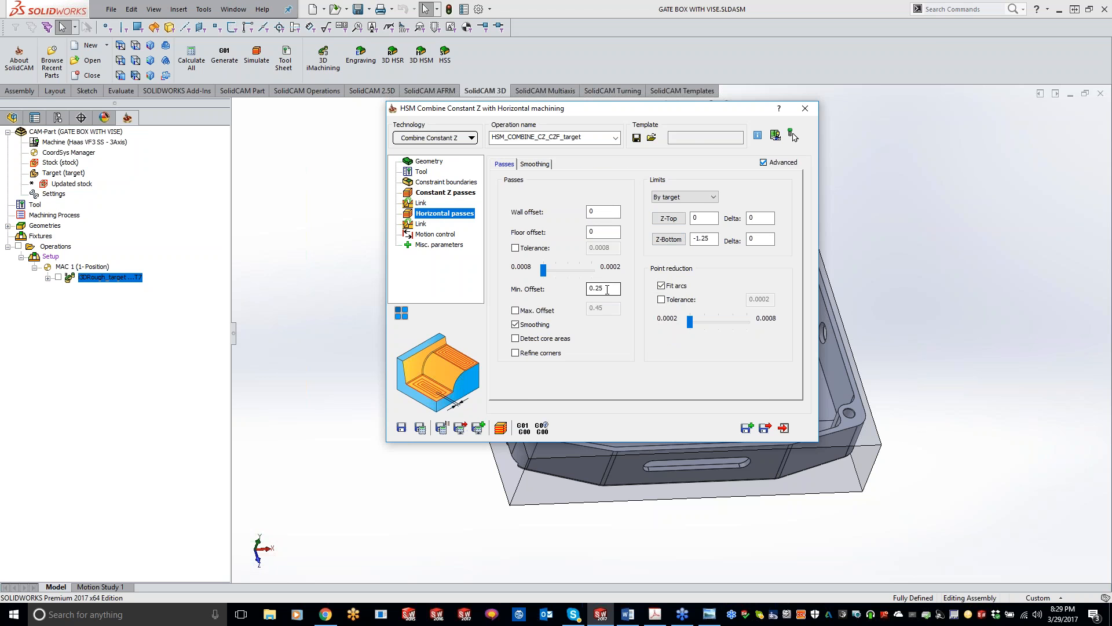
{"action": "left_click_drag", "start_coordinate": [607, 290], "coordinate": [600, 289]}
{"action": "type", "text": "0"}
{"action": "left_click", "coordinate": [422, 429]}
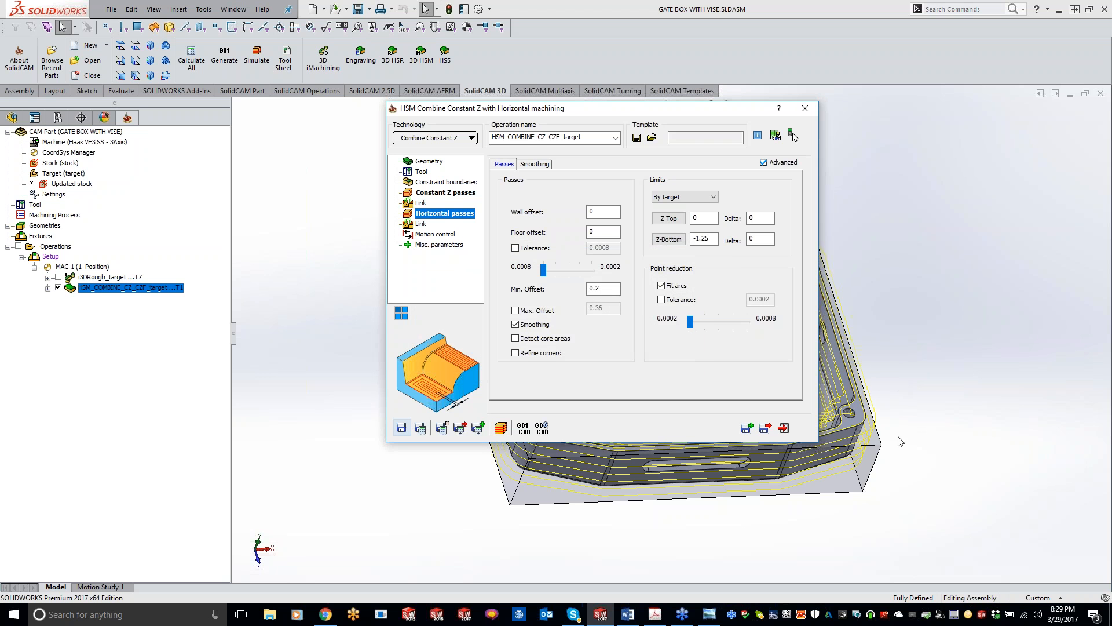
Collapse the operation dialog and inspect the calculated toolpath over the gate box.
{"action": "double_click", "coordinate": [624, 116]}
{"action": "left_click", "coordinate": [312, 359]}
{"action": "middle_click_drag", "start_coordinate": [810, 310], "coordinate": [643, 365]}
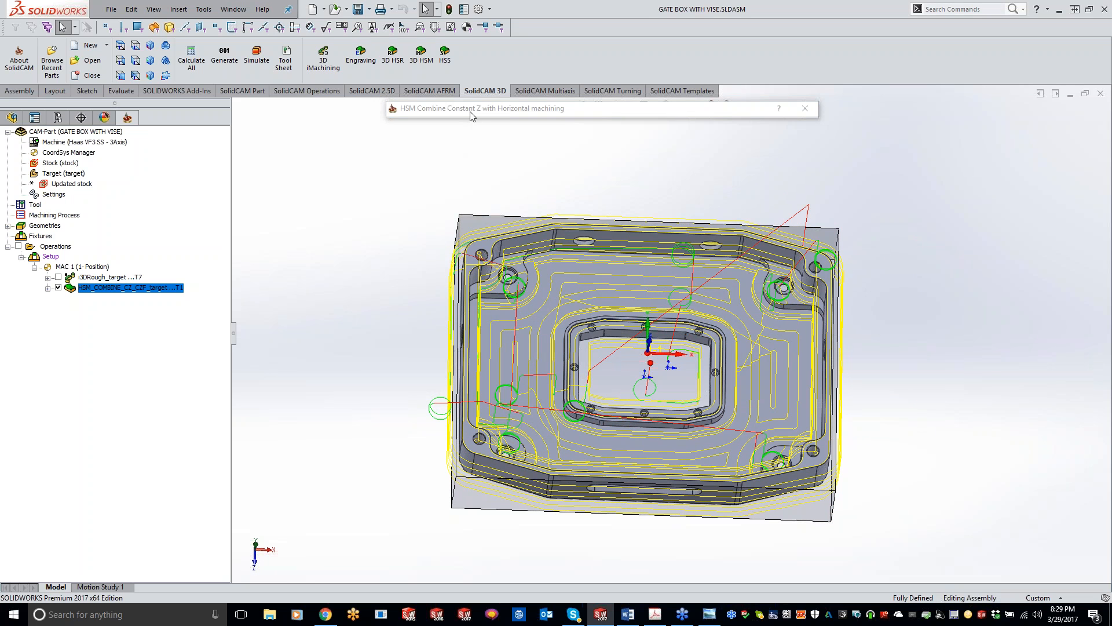
Simulate the combined operation in SolidVerify at a reduced speed, inspect the machined part and close the simulation.
{"action": "left_click", "coordinate": [500, 427]}
{"action": "left_click", "coordinate": [138, 358]}
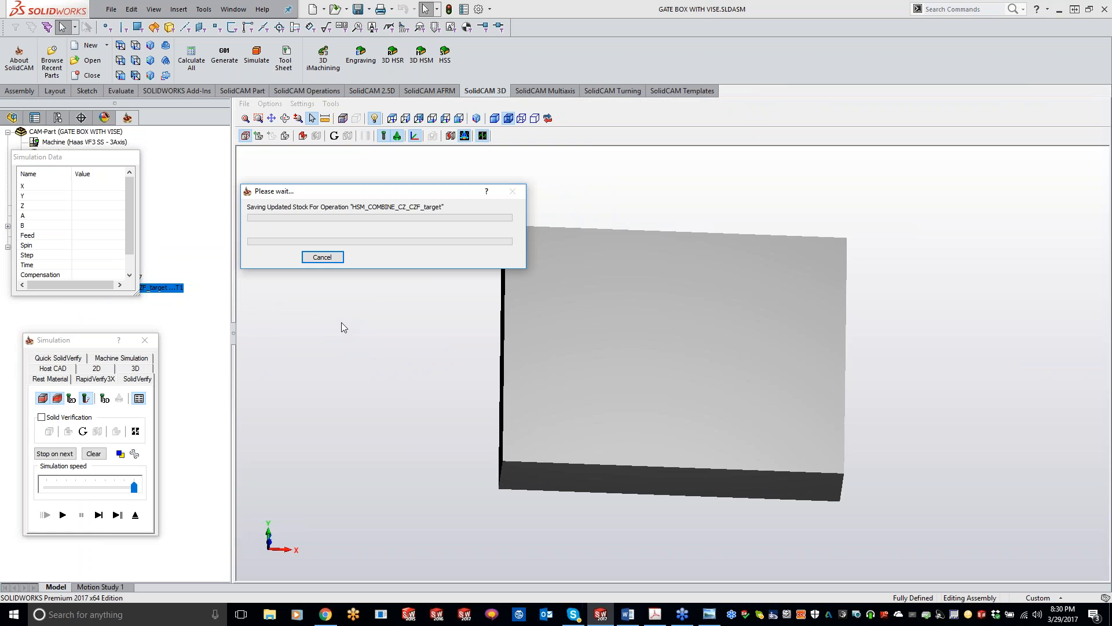
{"action": "middle_click_drag", "start_coordinate": [842, 398], "coordinate": [697, 408]}
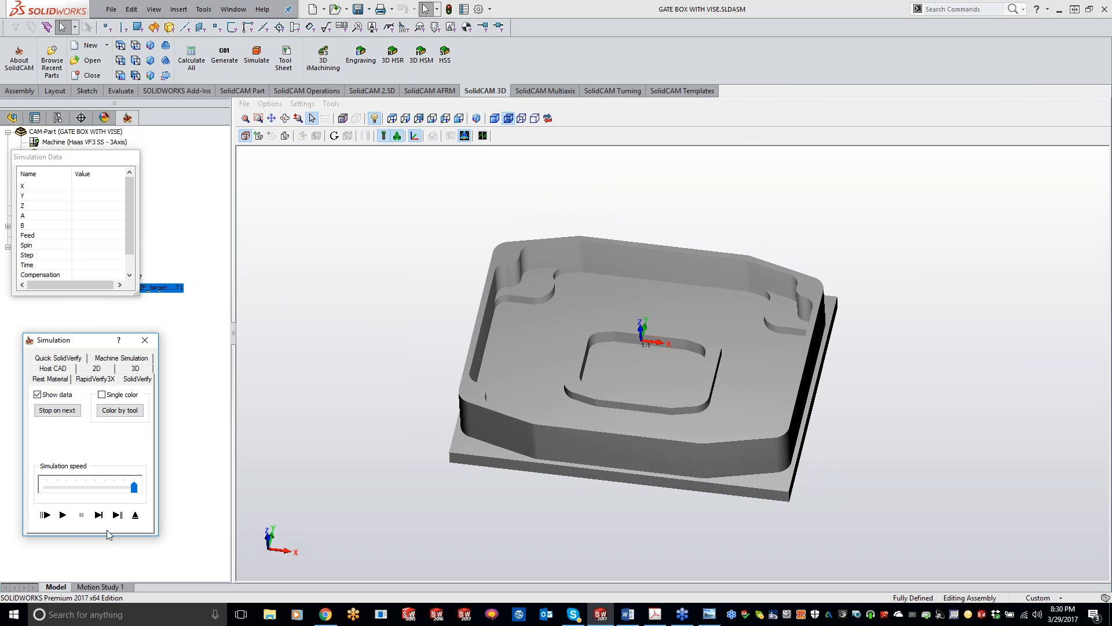
{"action": "left_click_drag", "start_coordinate": [133, 487], "coordinate": [79, 487]}
{"action": "left_click", "coordinate": [64, 515]}
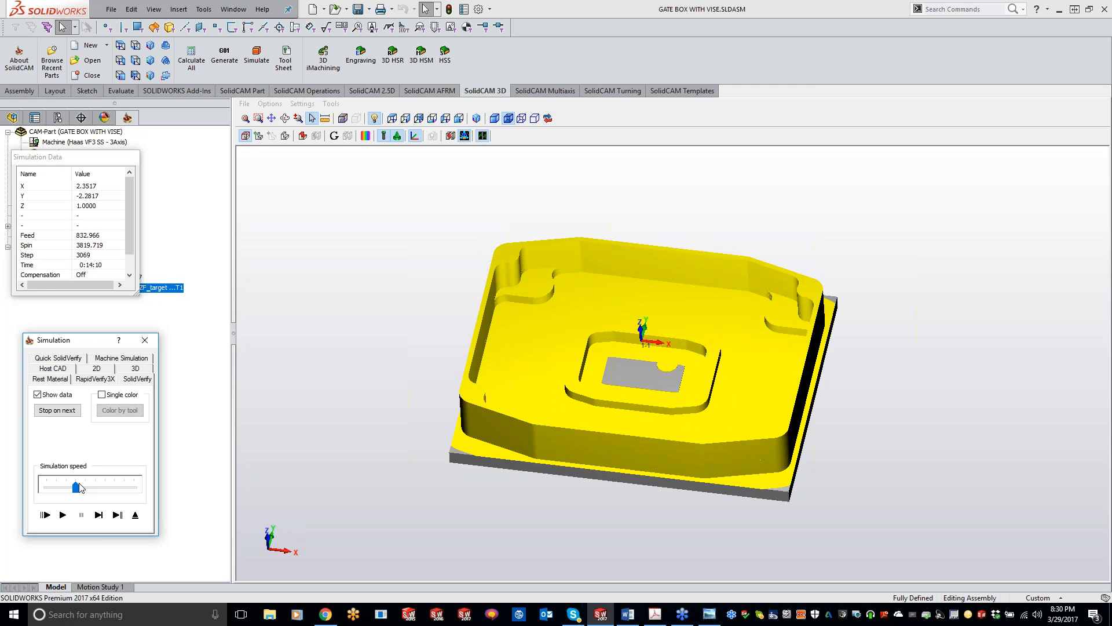
{"action": "middle_click_drag", "start_coordinate": [315, 338], "coordinate": [313, 337]}
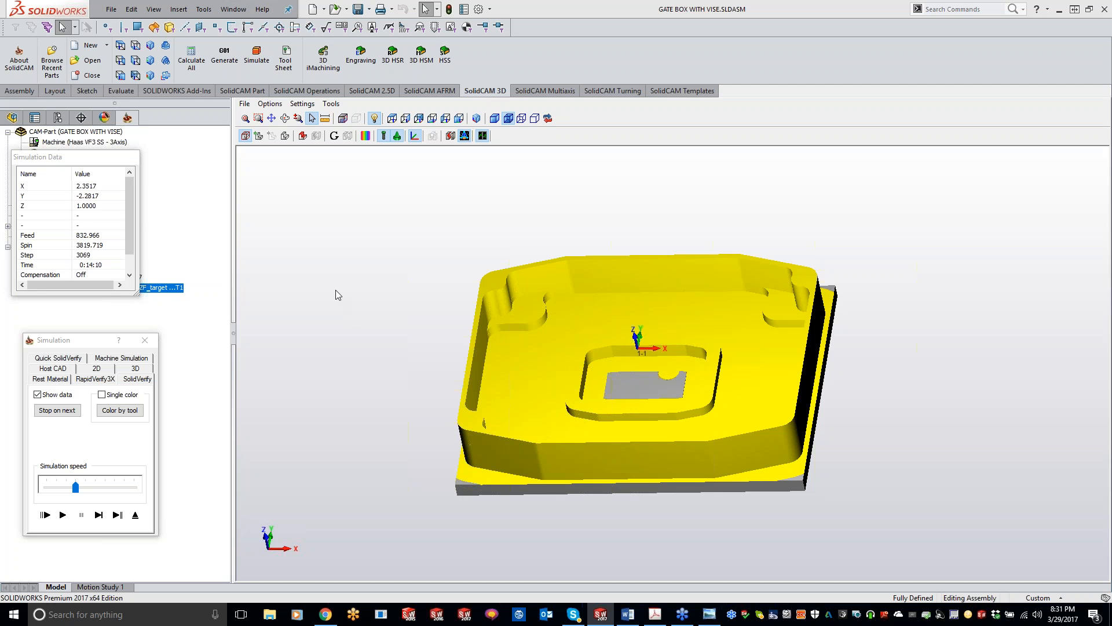
{"action": "left_click", "coordinate": [144, 340]}
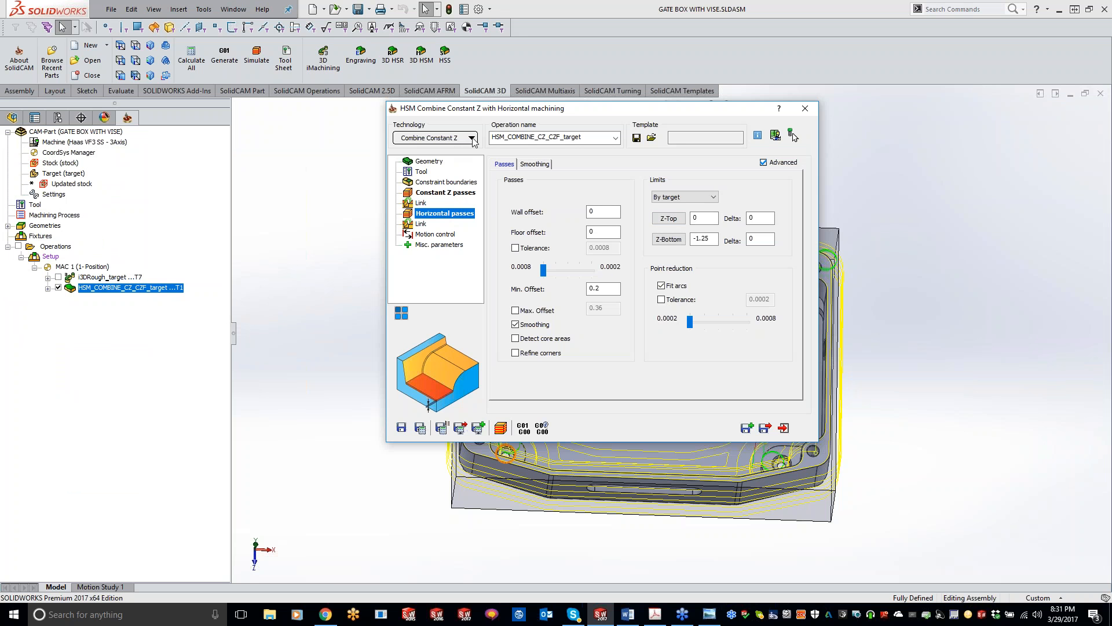
Save and copy the combined operation, and switch the copy's technology to Prismatic Part machining.
{"action": "left_click", "coordinate": [748, 428]}
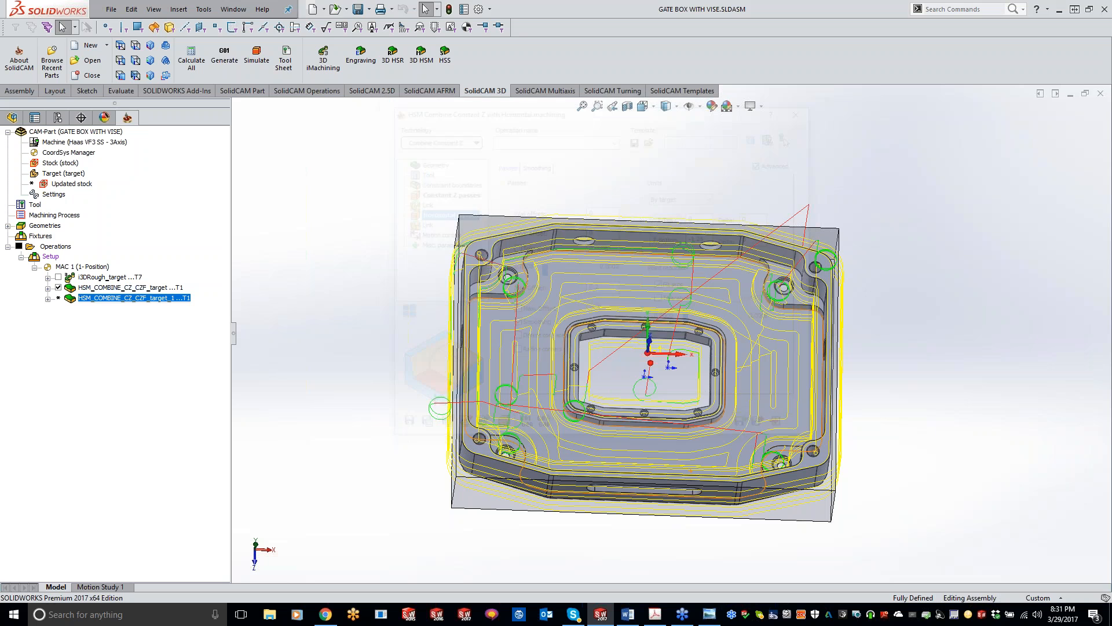
{"action": "left_click", "coordinate": [463, 139]}
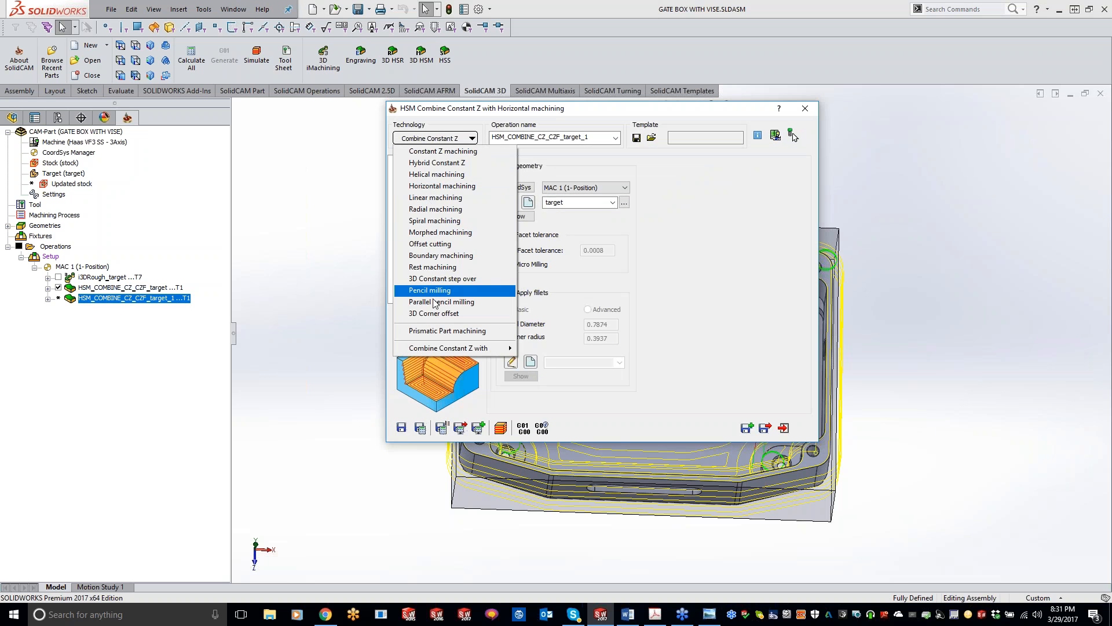
{"action": "left_click", "coordinate": [439, 330]}
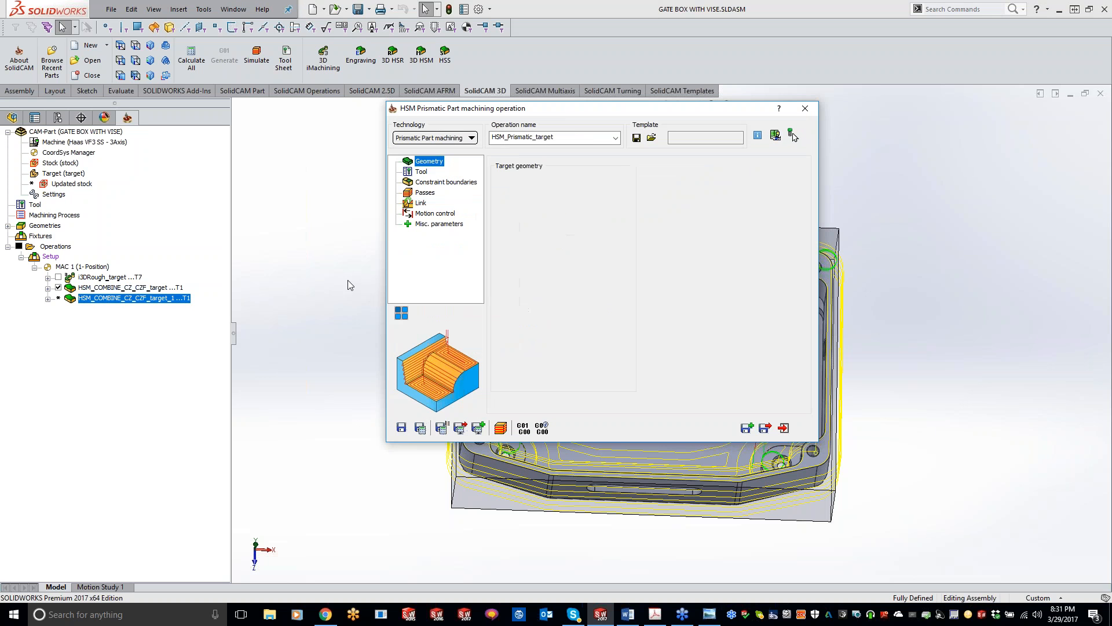
Review the Prismatic Part operation's constraint boundaries and passes parameters, and close its dialog without saving.
{"action": "left_click", "coordinate": [429, 183]}
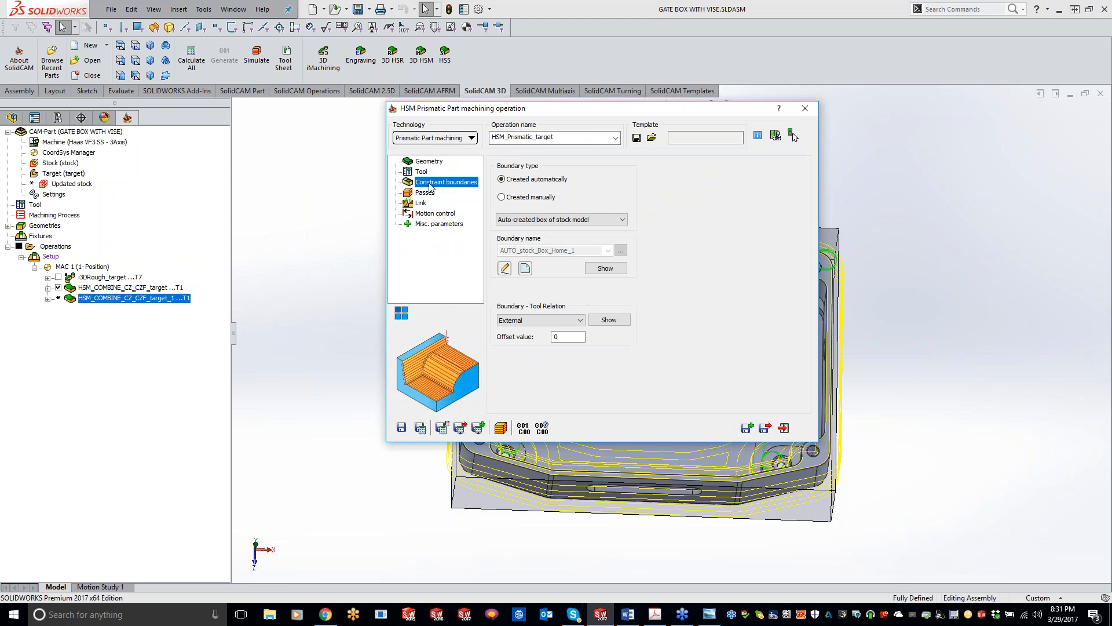
{"action": "left_click", "coordinate": [424, 193]}
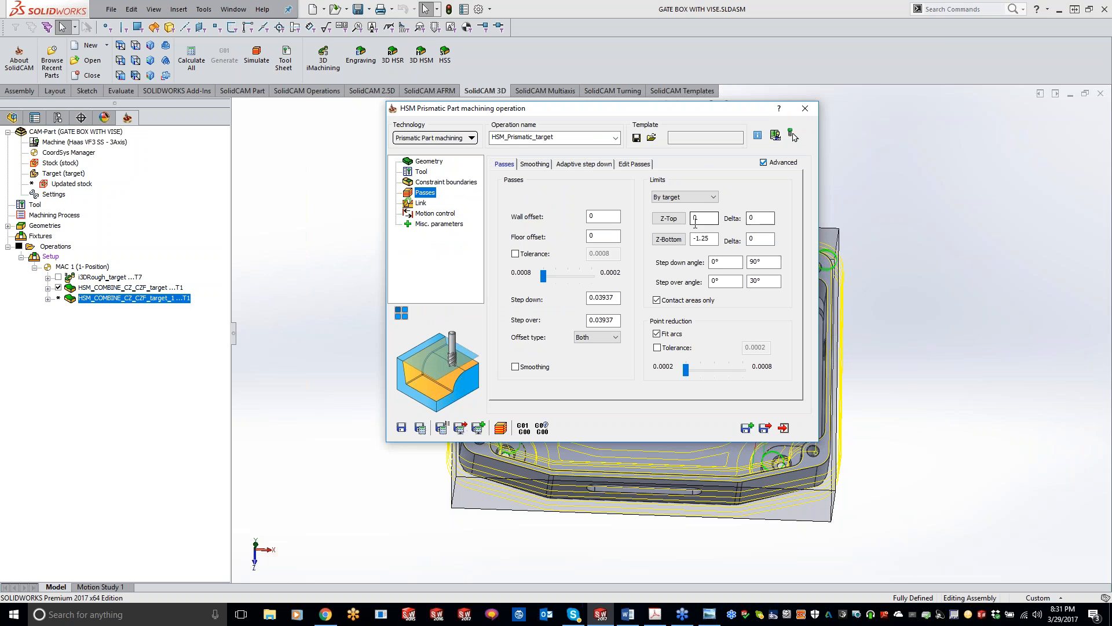
{"action": "left_click", "coordinate": [609, 218]}
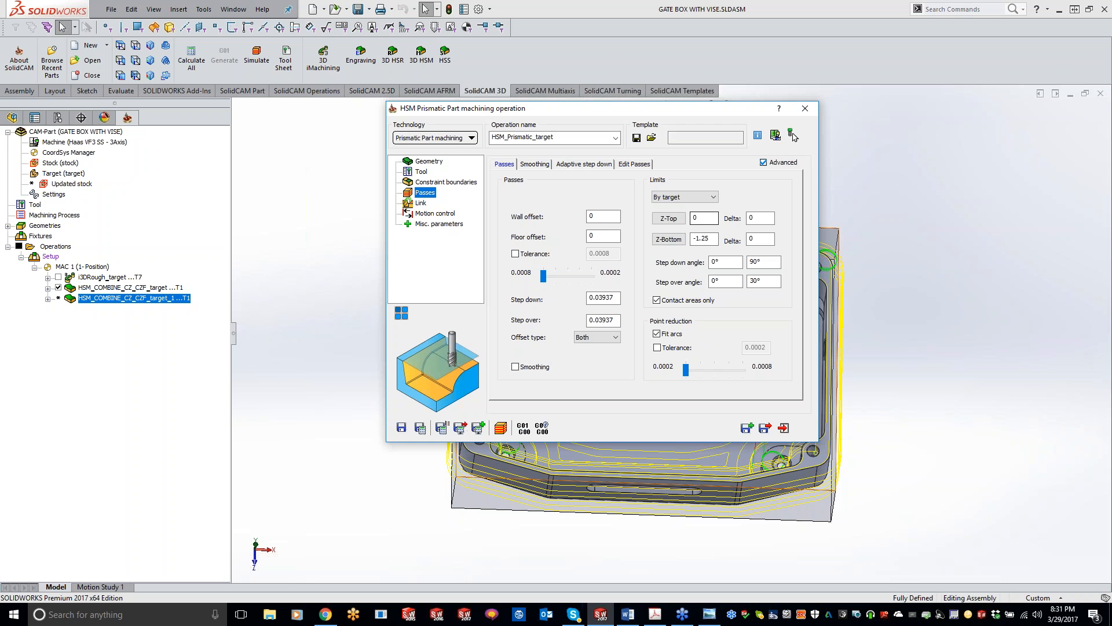
{"action": "left_click", "coordinate": [805, 108]}
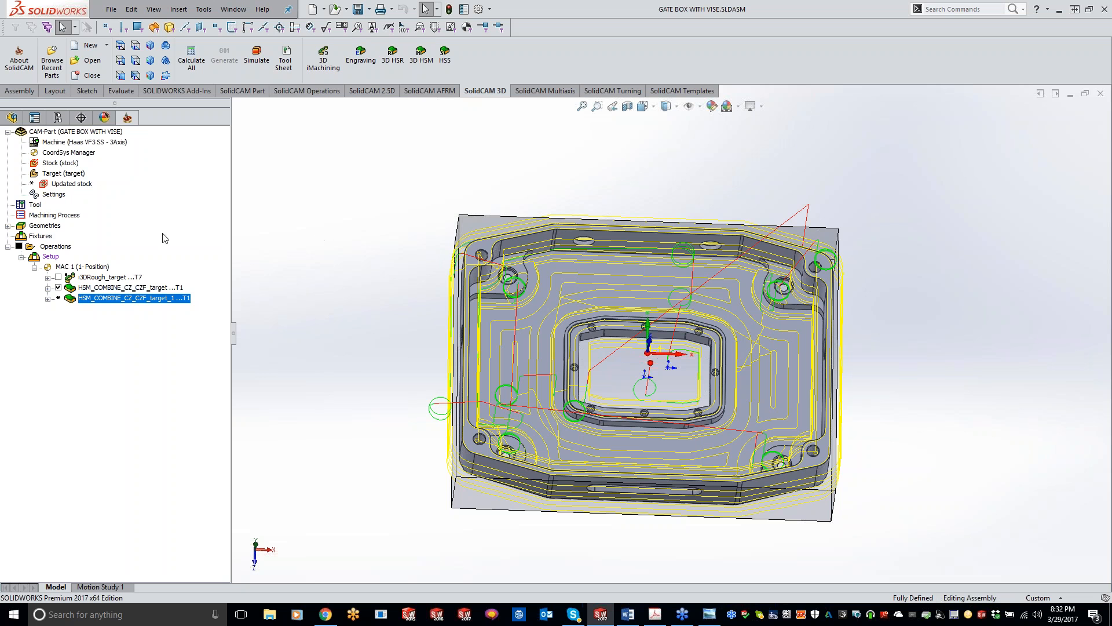
Close the current CAM-Part and open the CAM-Part "Constant Z combined with Horizontal strategy".
{"action": "right_click", "coordinate": [90, 133]}
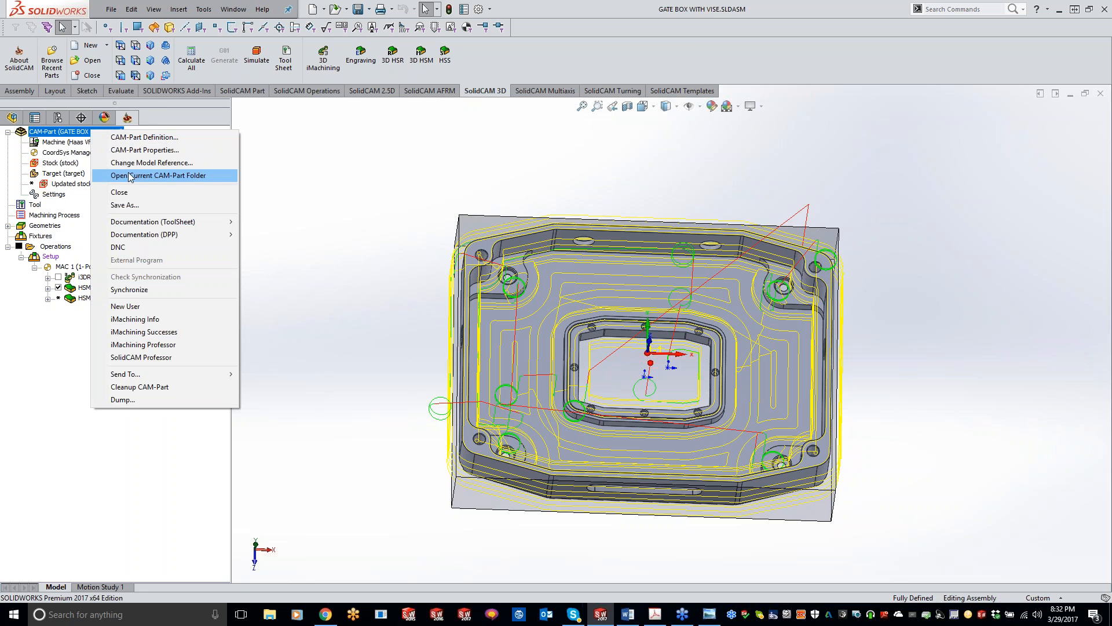
{"action": "left_click", "coordinate": [119, 192]}
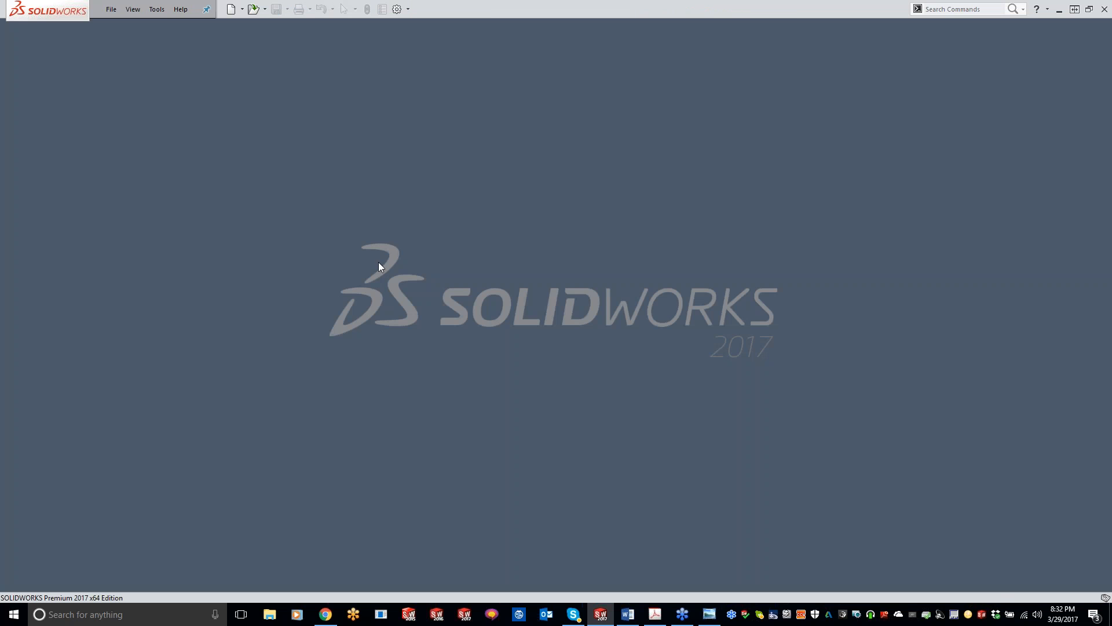
{"action": "left_click", "coordinate": [154, 12]}
{"action": "mouse_move", "coordinate": [179, 55]}
{"action": "mouse_move", "coordinate": [366, 295]}
{"action": "left_click", "coordinate": [494, 325]}
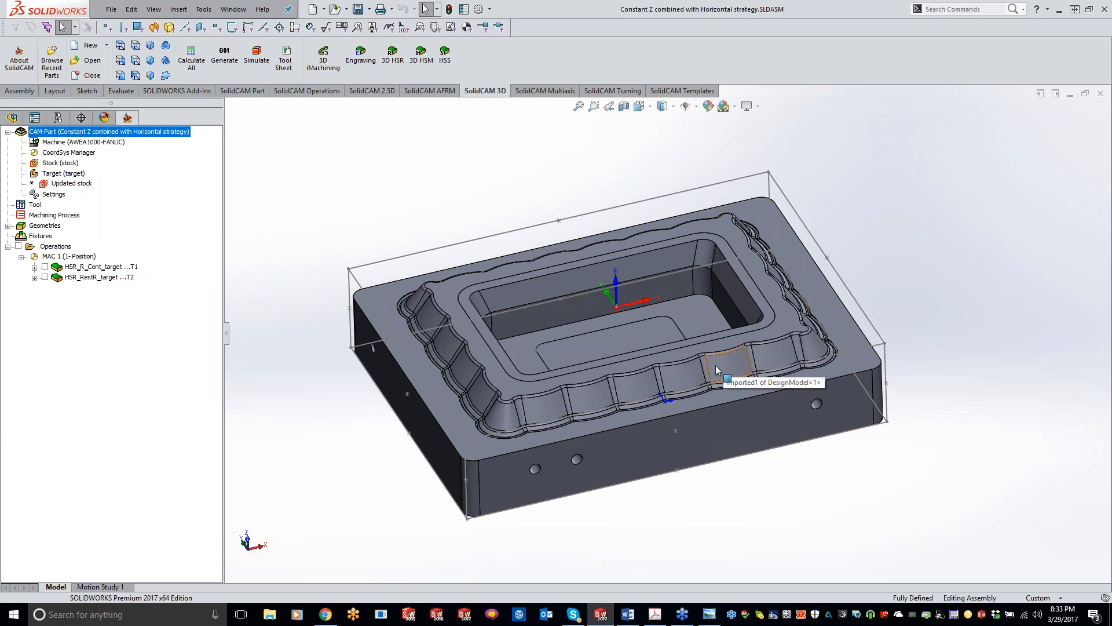
Examine the part's flat top face and the toolpaths of the HSR_R_Cont_target and HSR_RestR_target roughing operations one by one.
{"action": "left_click", "coordinate": [810, 286]}
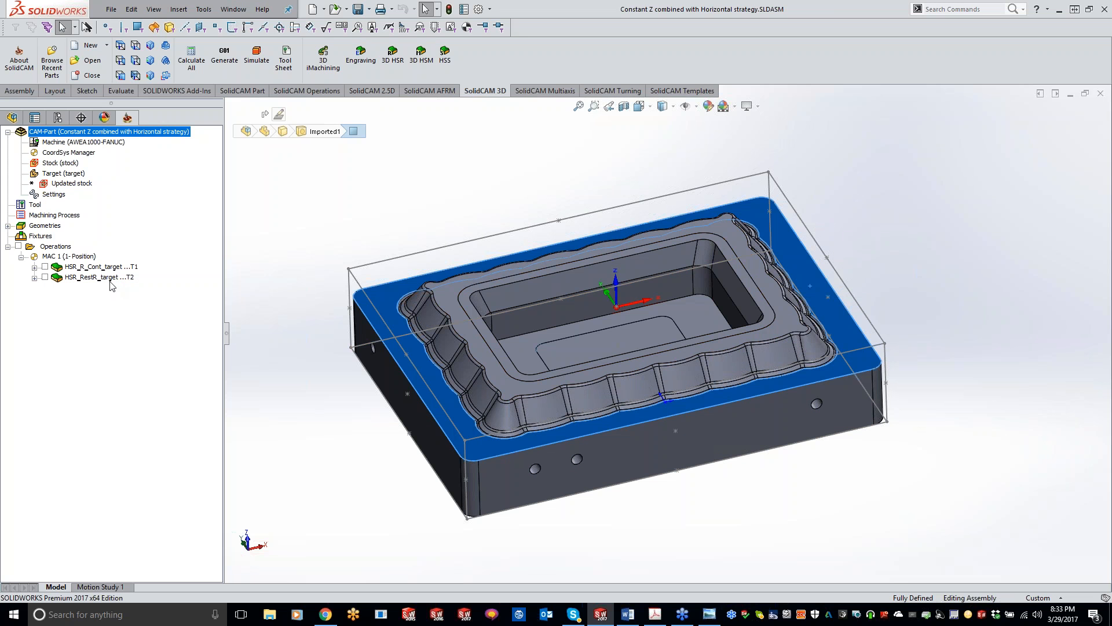
{"action": "left_click", "coordinate": [245, 344]}
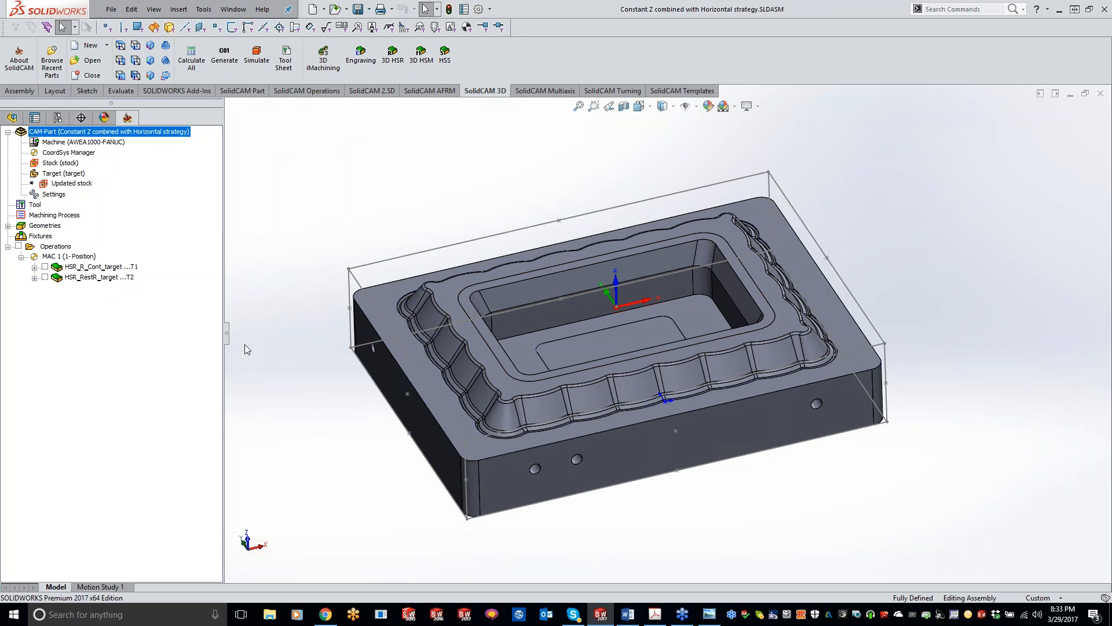
{"action": "left_click", "coordinate": [45, 267]}
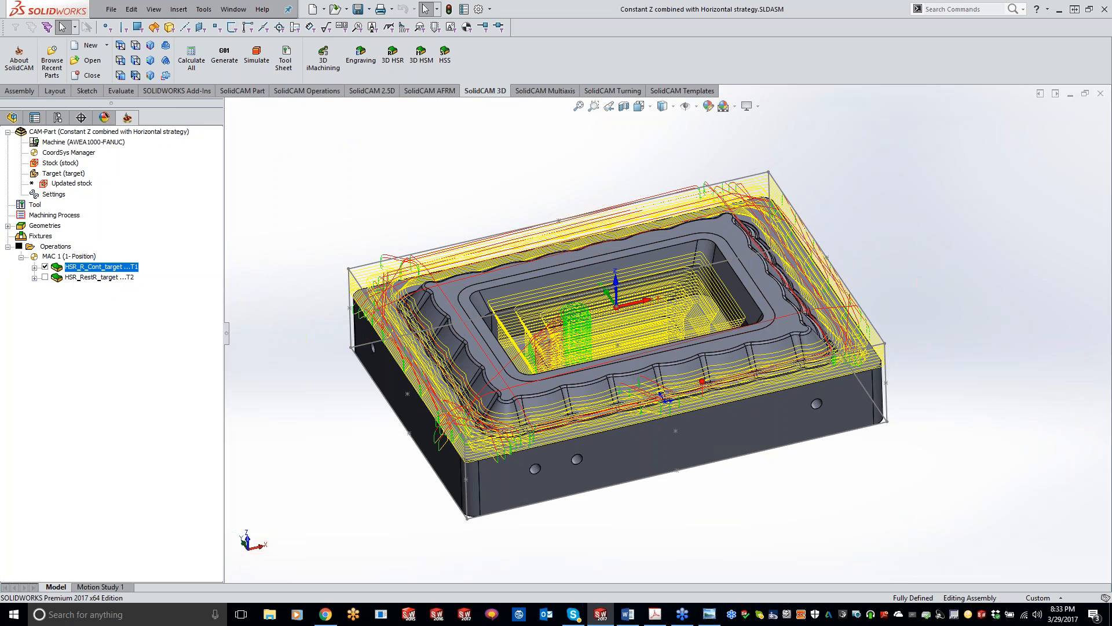
{"action": "left_click", "coordinate": [45, 266]}
{"action": "left_click", "coordinate": [44, 277]}
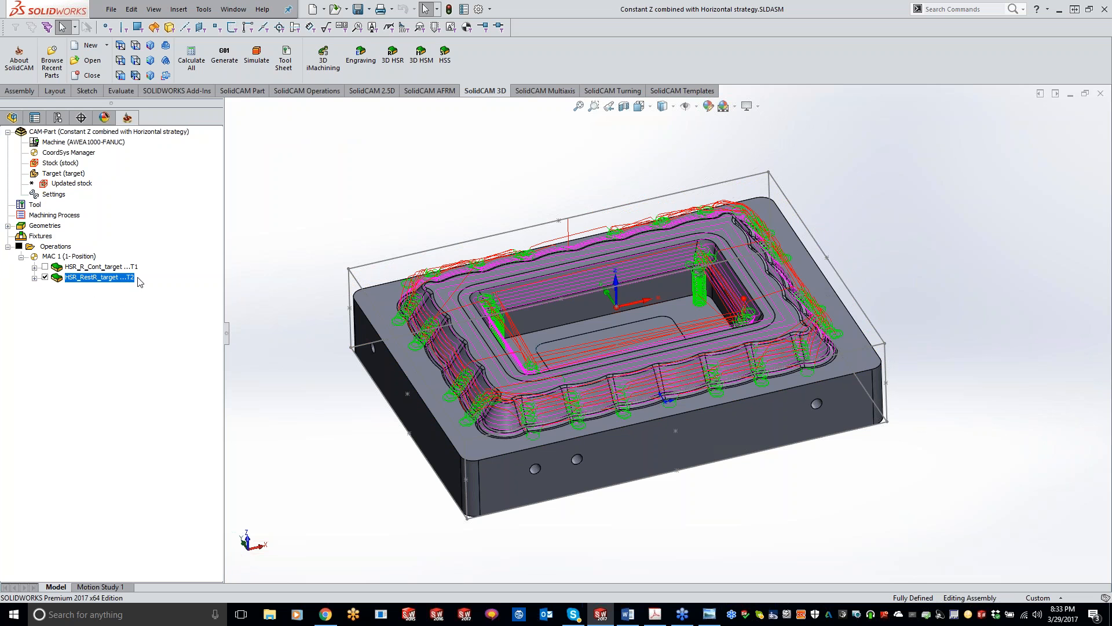
{"action": "left_click", "coordinate": [44, 278]}
Add an HSM operation after HSR_RestR_target with the technology Combine Constant Z with Linear machining.
{"action": "right_click", "coordinate": [116, 277]}
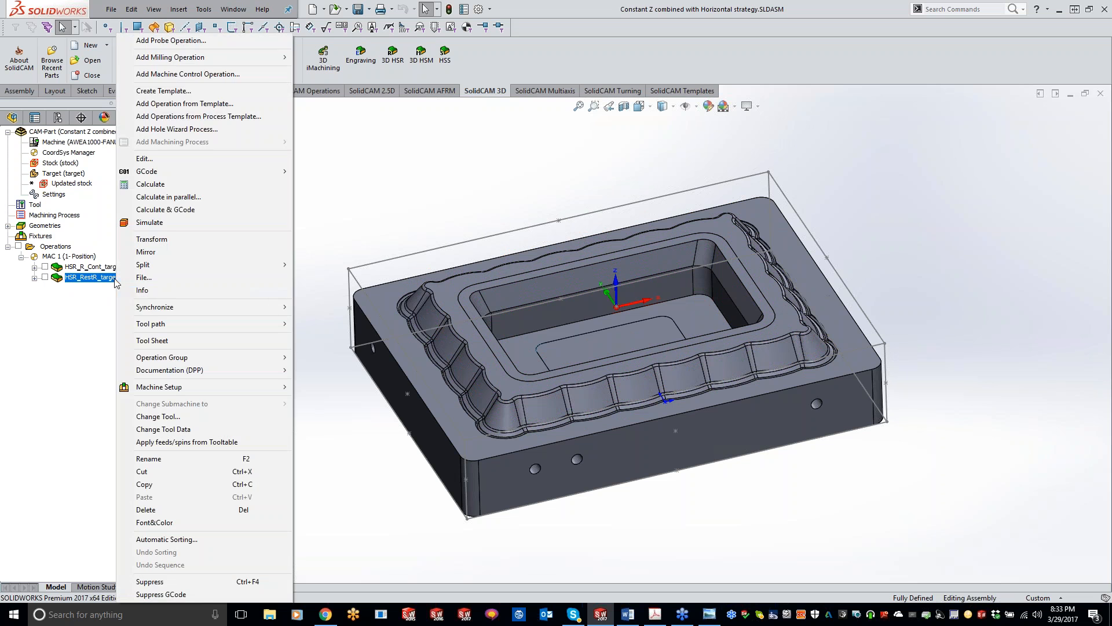
{"action": "mouse_move", "coordinate": [255, 62]}
{"action": "left_click", "coordinate": [354, 301]}
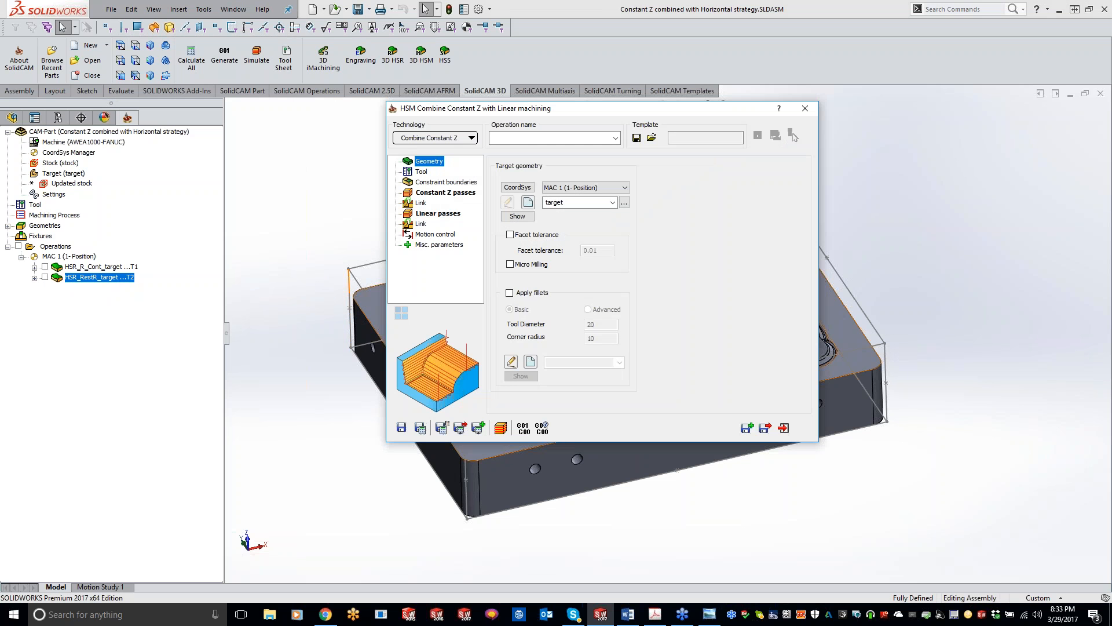
{"action": "left_click", "coordinate": [453, 139]}
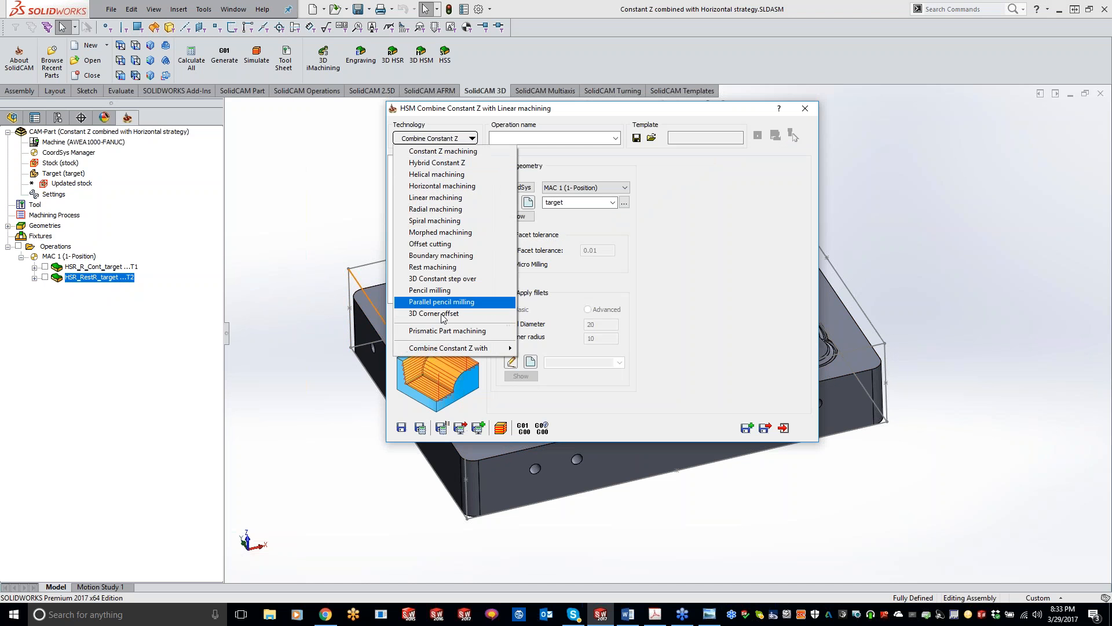
{"action": "mouse_move", "coordinate": [441, 350]}
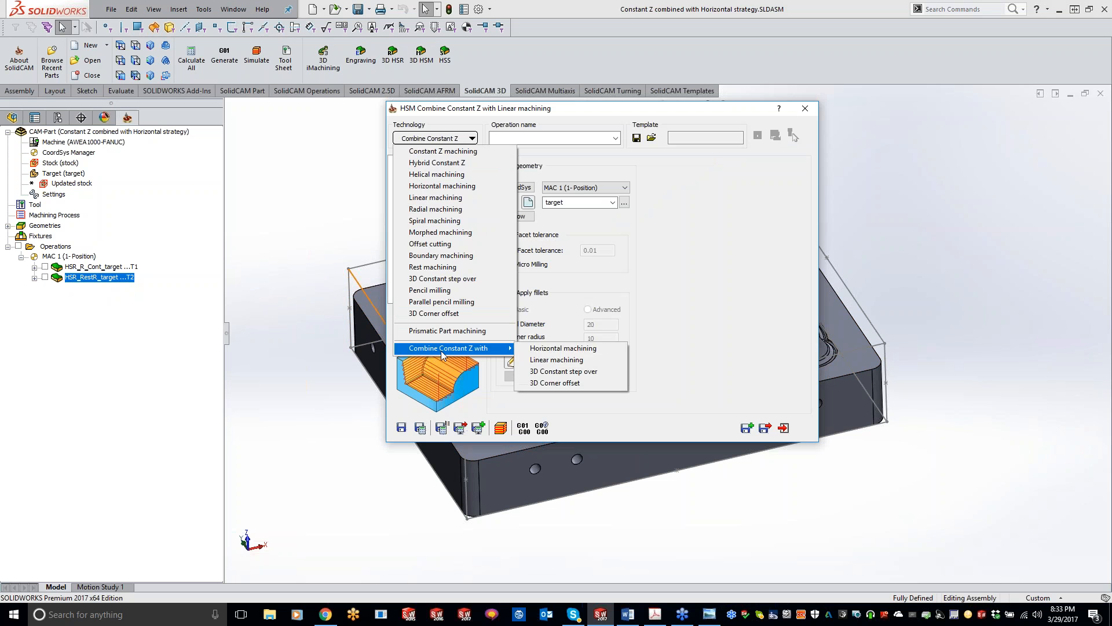
{"action": "left_click", "coordinate": [557, 360]}
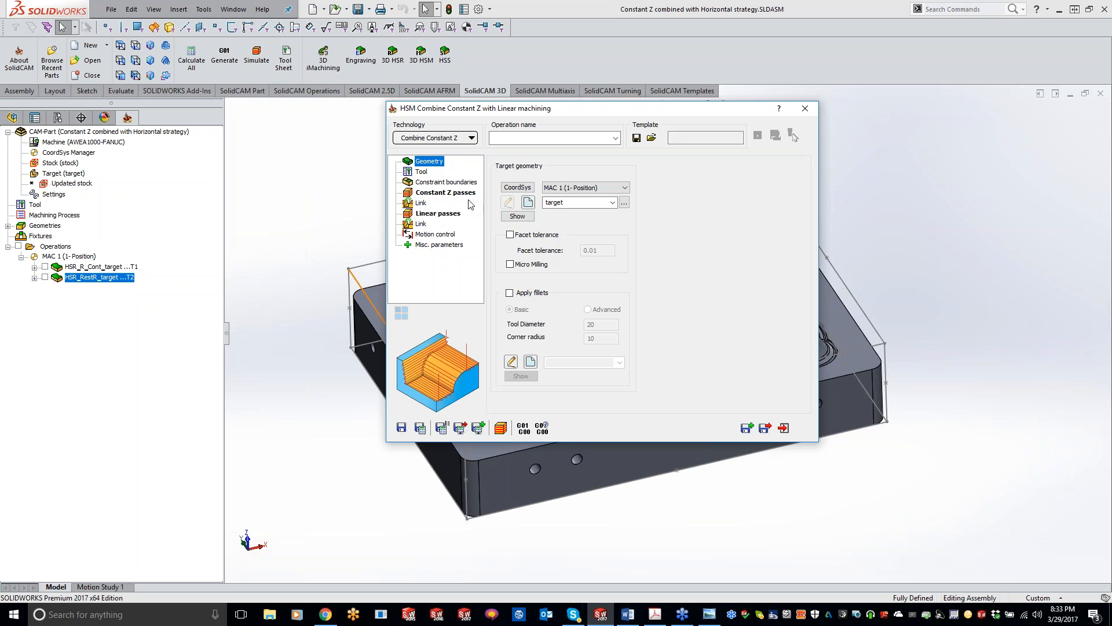
Assign tool number 3, the 8 mm ball nose mill, to the combined operation.
{"action": "left_click", "coordinate": [428, 171]}
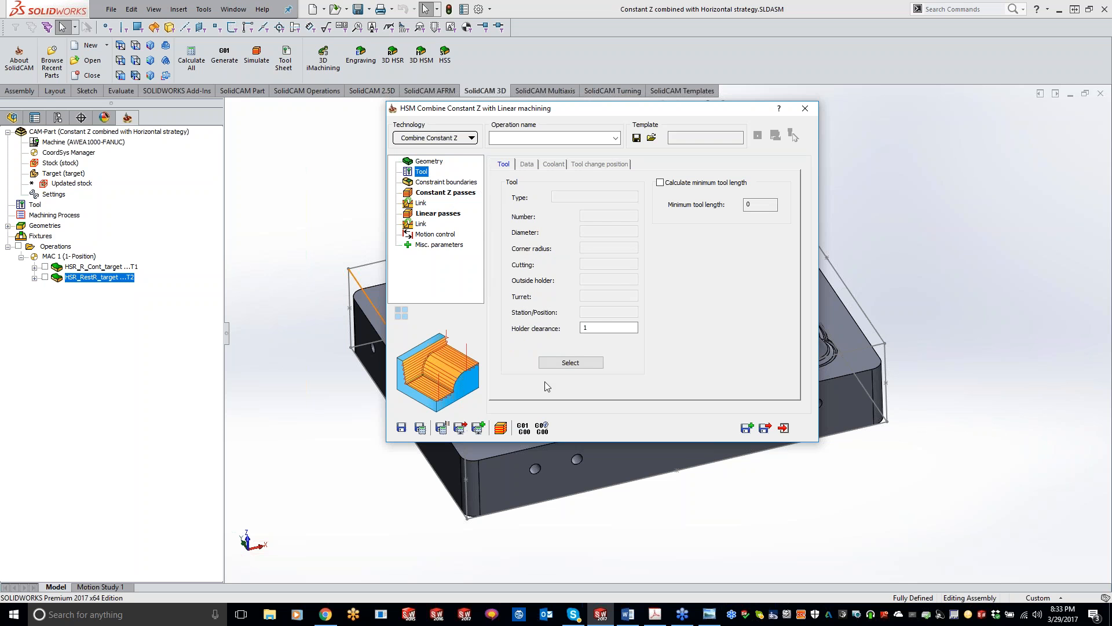
{"action": "left_click", "coordinate": [570, 362]}
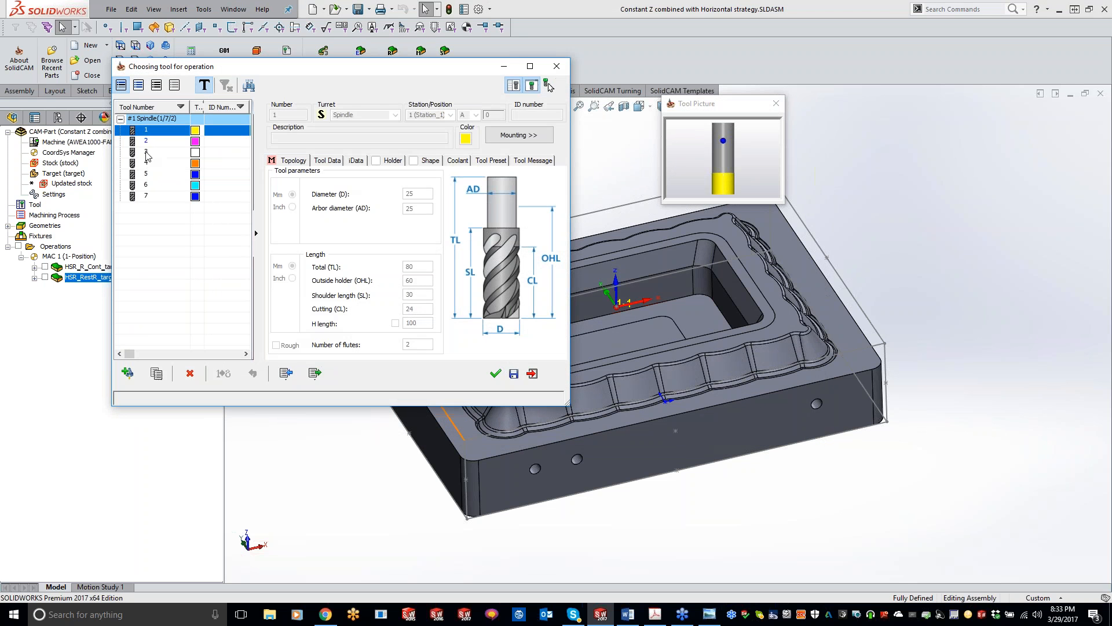
{"action": "double_click", "coordinate": [146, 153]}
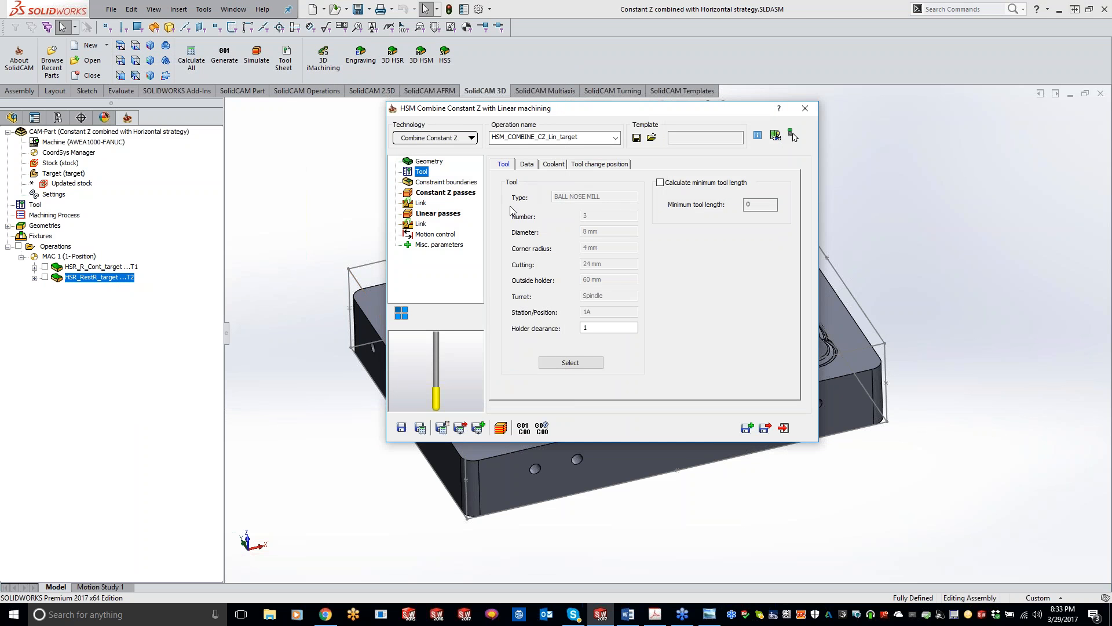
Review the operation's constraint boundary settings and preview the user-defined boundary contour1 on the model.
{"action": "left_click", "coordinate": [442, 183]}
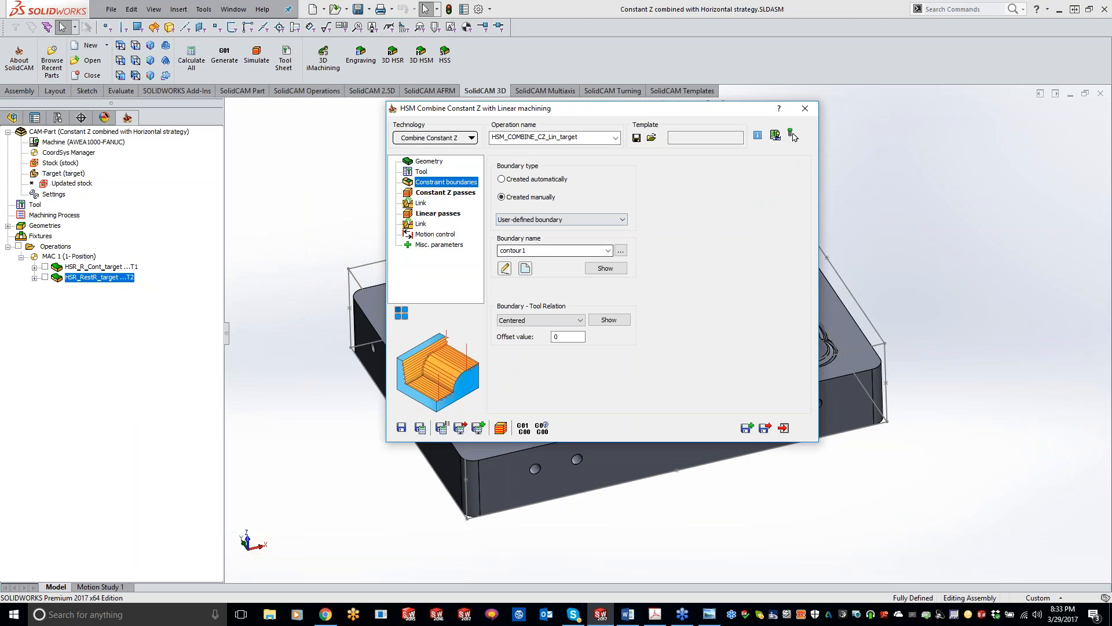
{"action": "left_click", "coordinate": [605, 268]}
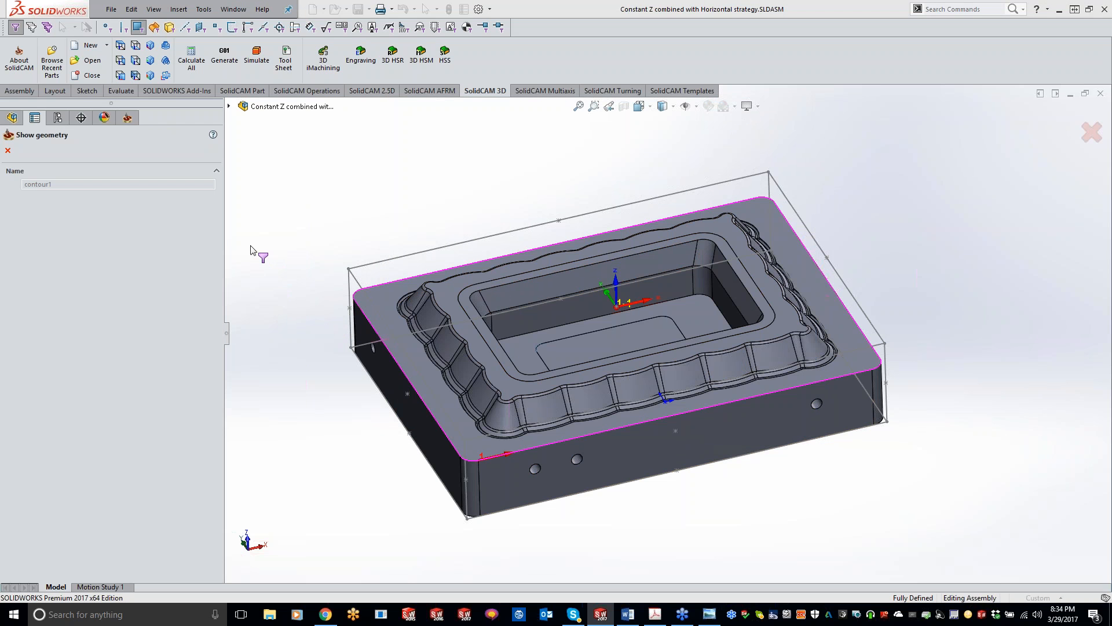
{"action": "left_click", "coordinate": [8, 150]}
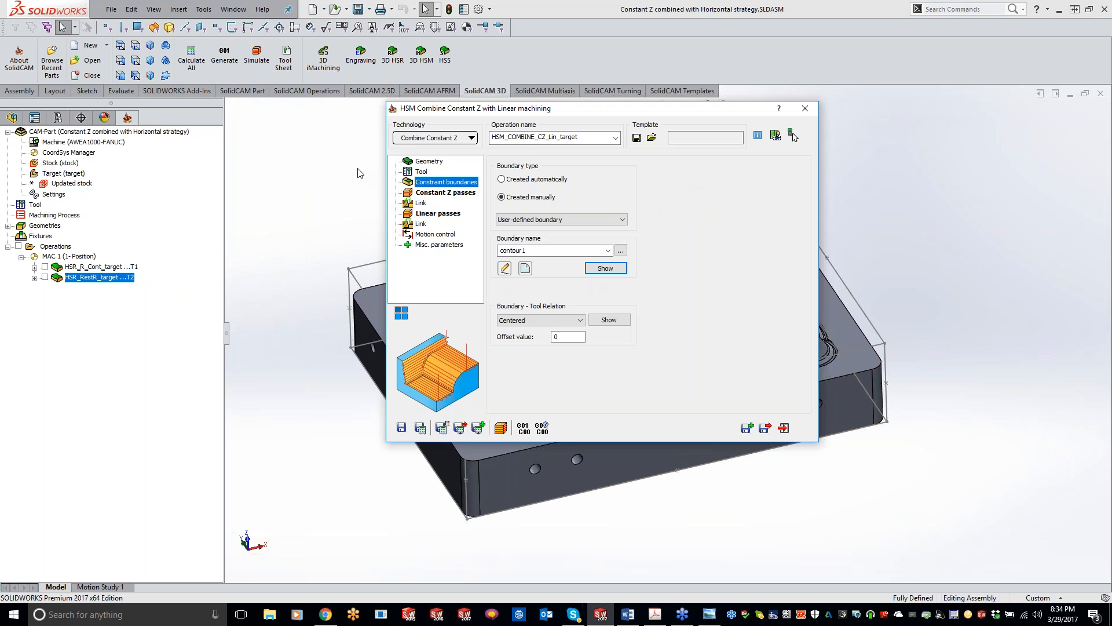
Set the Constant Z passes' wall and floor offsets to 0.2 and raise their lower angle limit.
{"action": "left_click", "coordinate": [442, 195]}
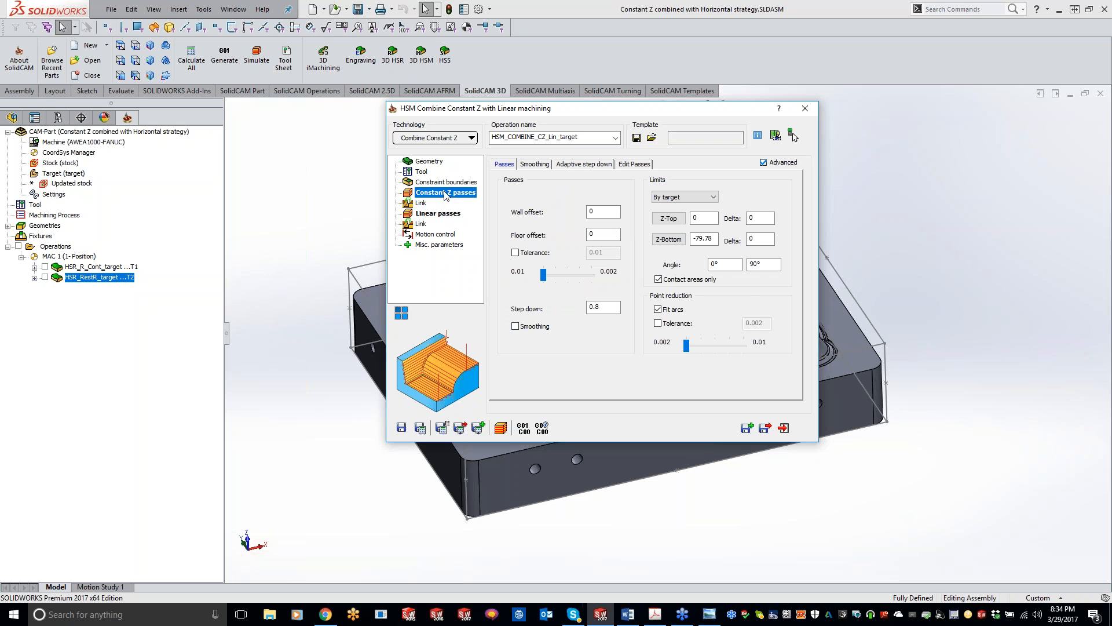
{"action": "left_click", "coordinate": [611, 215]}
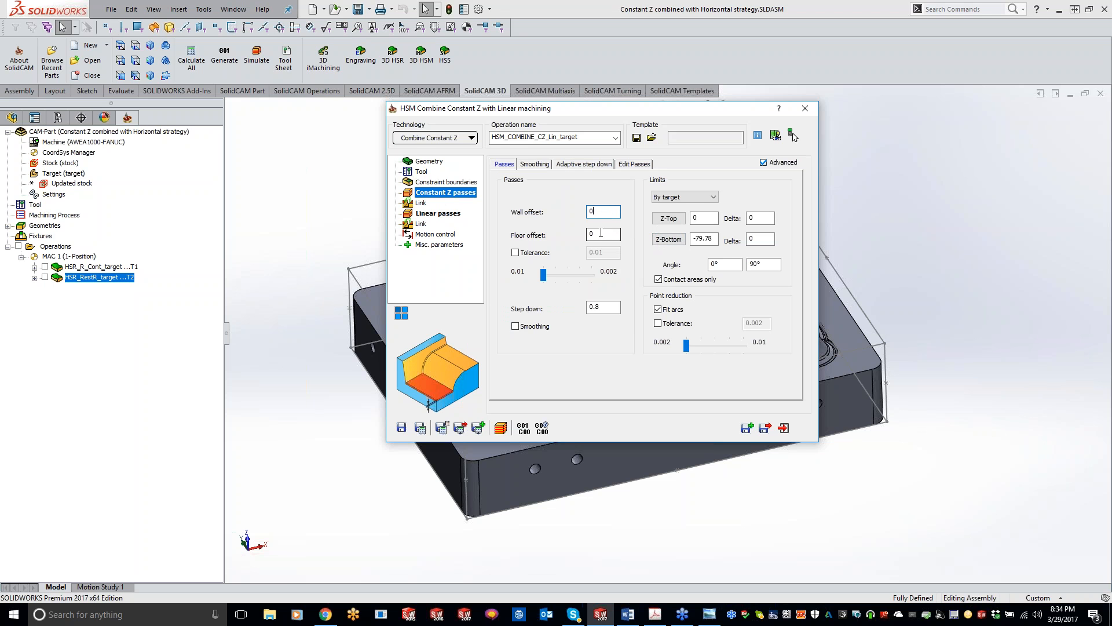
{"action": "type", "text": ".2"}
{"action": "left_click", "coordinate": [609, 234]}
{"action": "left_click", "coordinate": [607, 308]}
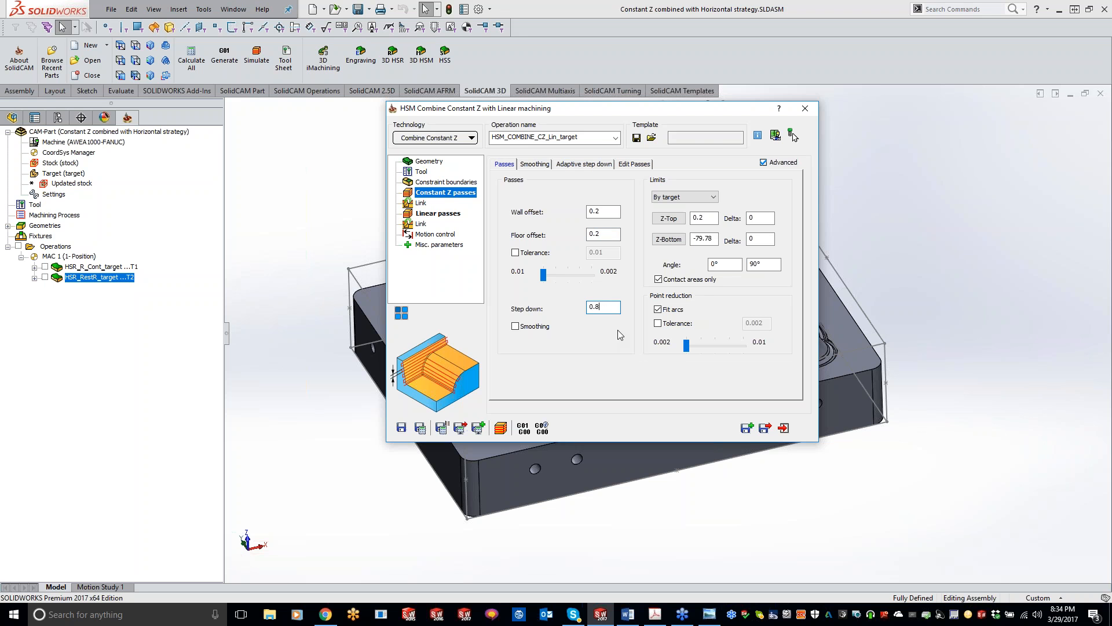
{"action": "left_click", "coordinate": [724, 264]}
{"action": "type", "text": "4"}
Set the Linear passes' step over to 0.8, check the angle limits, and save and calculate the operation.
{"action": "left_click", "coordinate": [438, 214]}
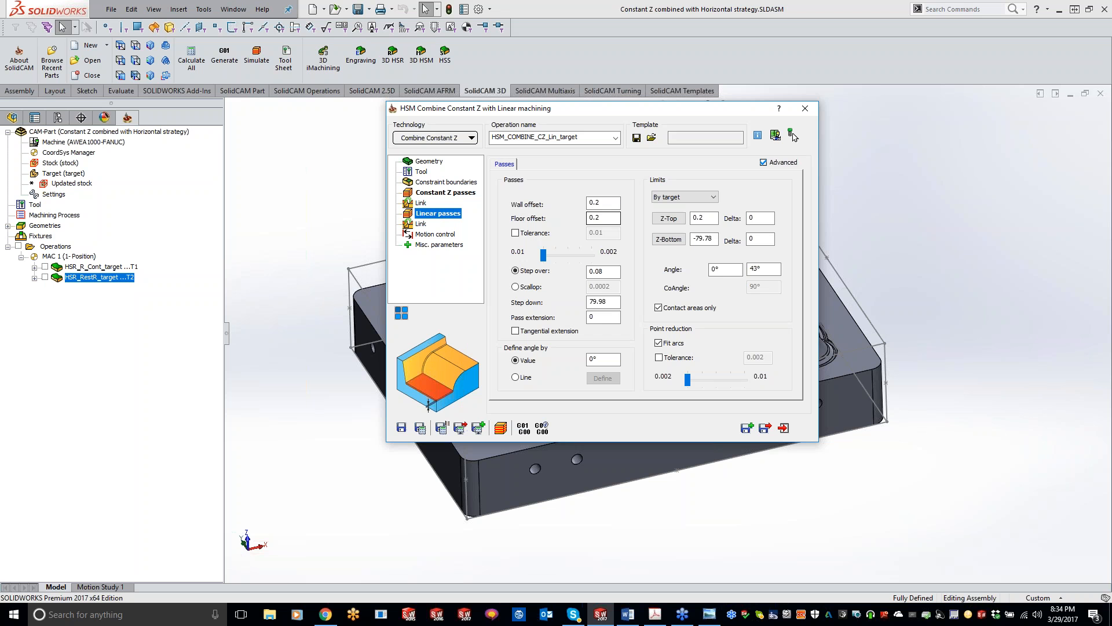
{"action": "left_click_drag", "start_coordinate": [605, 272], "coordinate": [596, 272]}
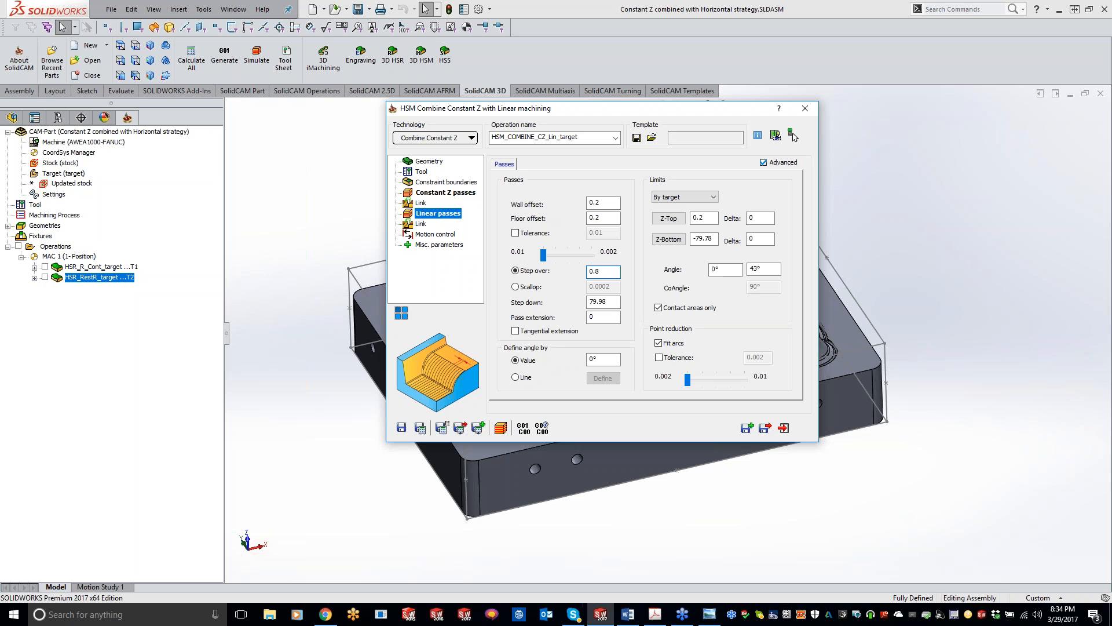
{"action": "left_click", "coordinate": [444, 192]}
{"action": "left_click", "coordinate": [442, 213]}
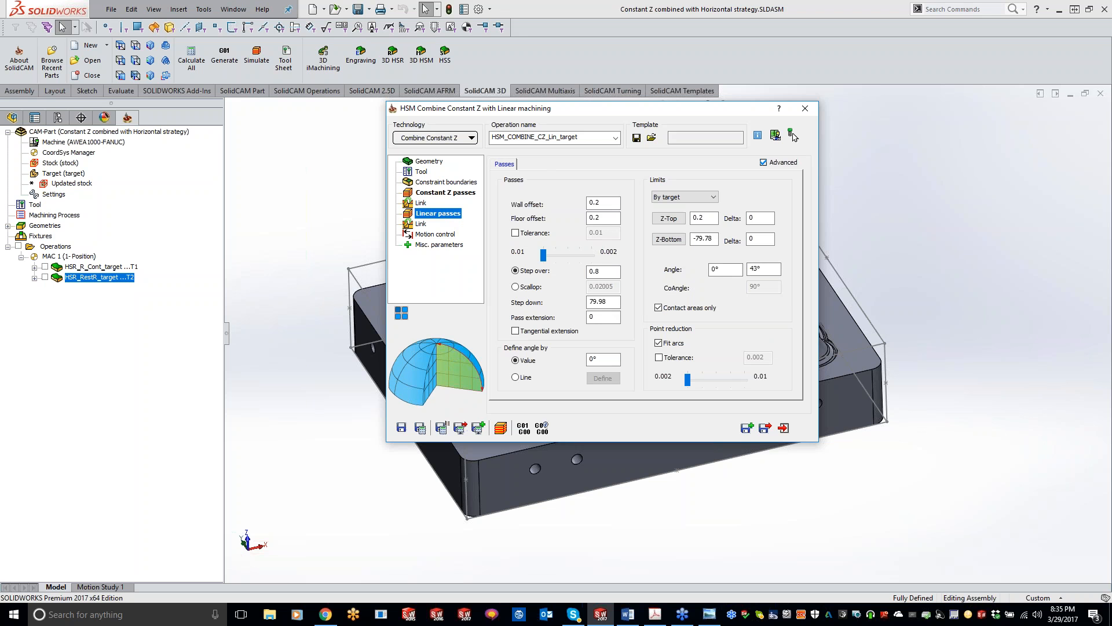
{"action": "left_click", "coordinate": [763, 270]}
{"action": "left_click", "coordinate": [420, 427]}
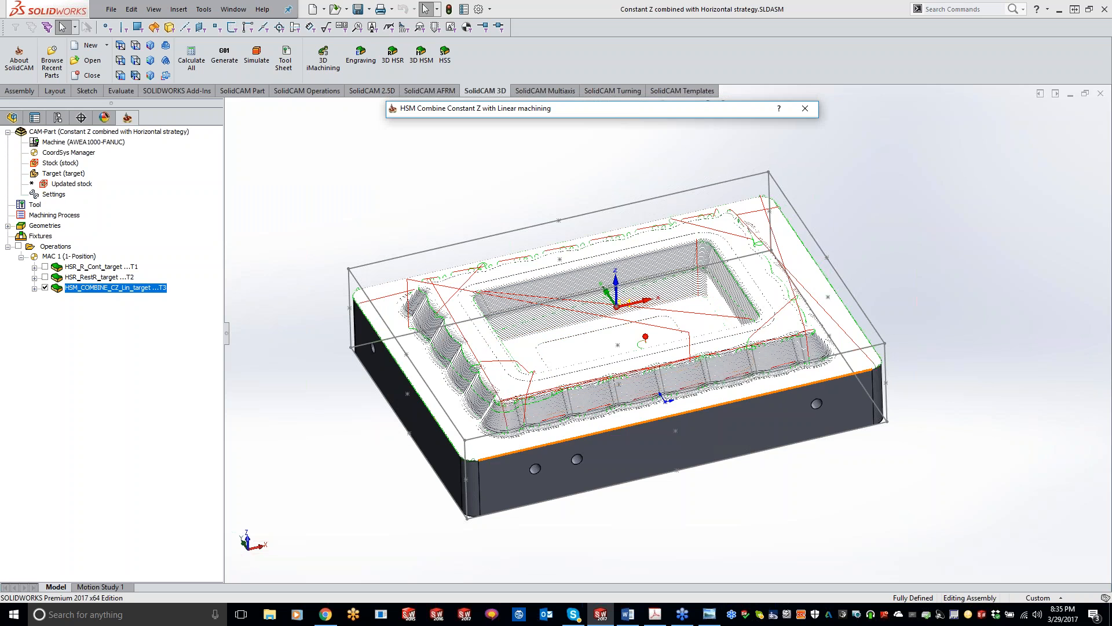
Inspect the calculated Constant Z and Linear toolpath on the scalloped walls, corners and flat areas.
{"action": "left_click", "coordinate": [766, 516]}
{"action": "middle_click_drag", "start_coordinate": [461, 310], "coordinate": [453, 315]}
{"action": "scroll", "coordinate": [453, 313], "scroll_direction": "down", "scroll_amount": 2}
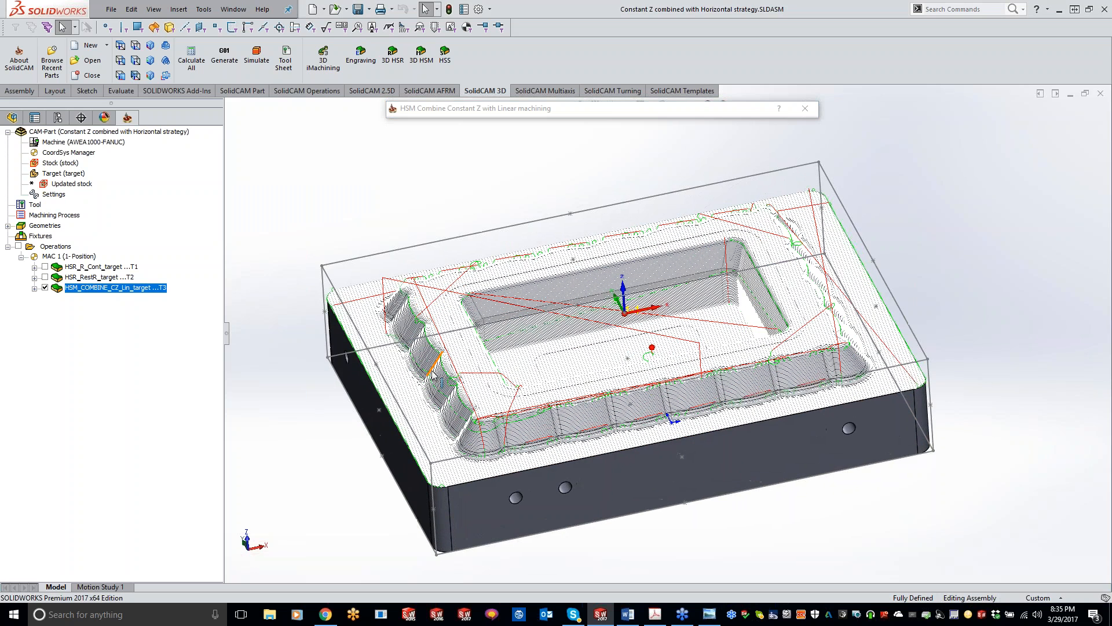
{"action": "scroll", "coordinate": [467, 384], "scroll_direction": "down", "scroll_amount": 2}
{"action": "middle_click_drag", "start_coordinate": [466, 380], "coordinate": [467, 379]}
{"action": "middle_click_drag", "start_coordinate": [573, 136], "coordinate": [570, 134]}
{"action": "middle_click_drag", "start_coordinate": [866, 351], "coordinate": [859, 345]}
{"action": "scroll", "coordinate": [859, 345], "scroll_direction": "down", "scroll_amount": 6}
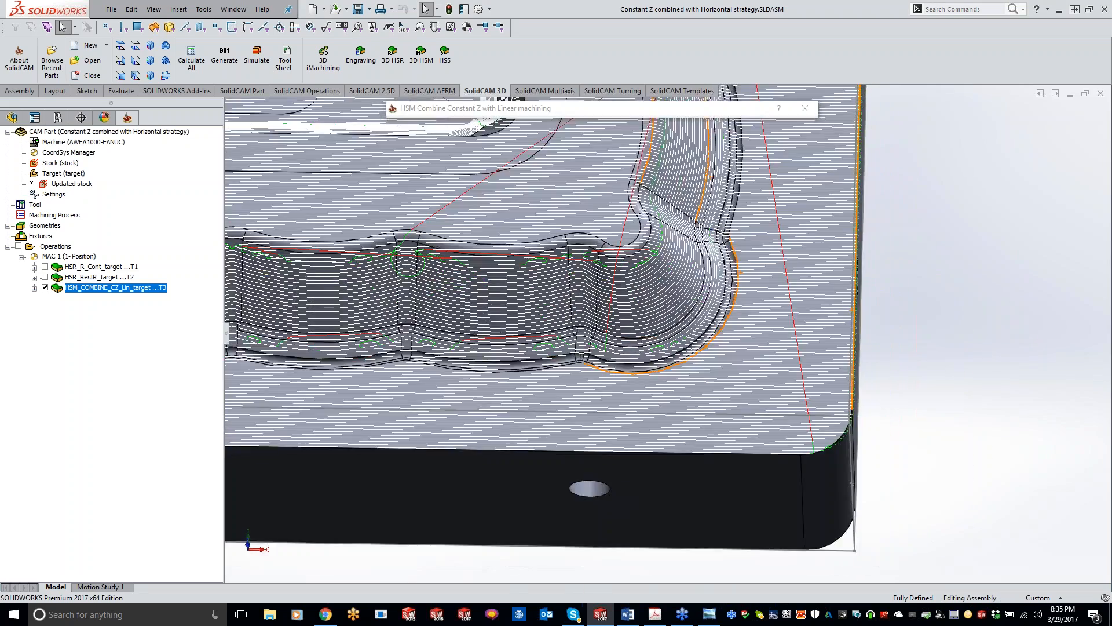
{"action": "scroll", "coordinate": [852, 381], "scroll_direction": "down", "scroll_amount": 6}
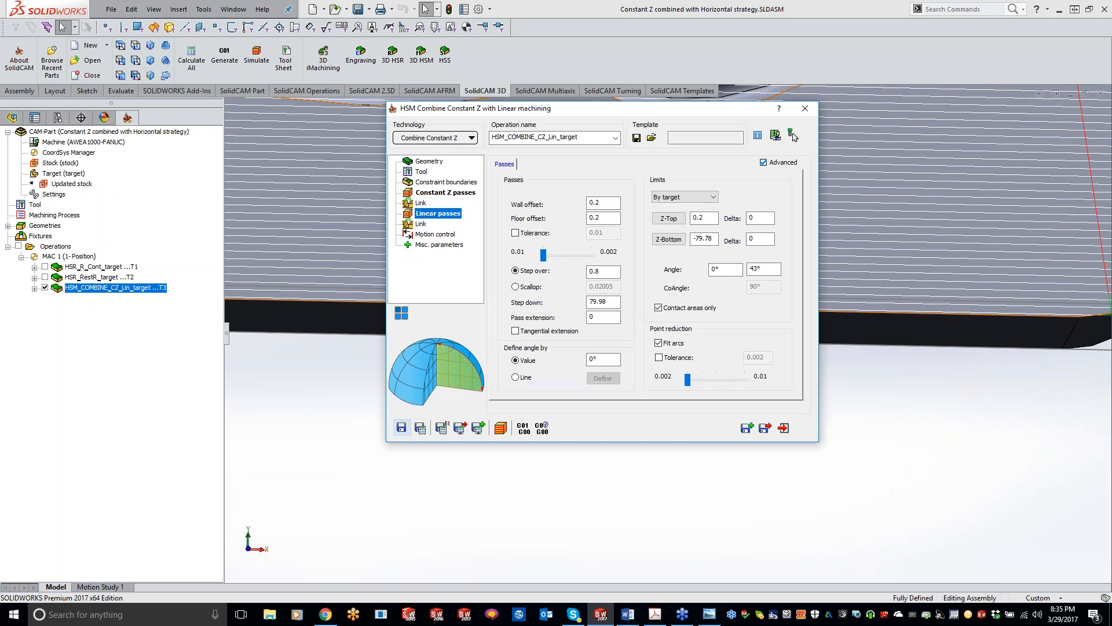
Set the Linear passes' direction angle to 90° and recalculate the operation.
{"action": "left_click", "coordinate": [602, 359]}
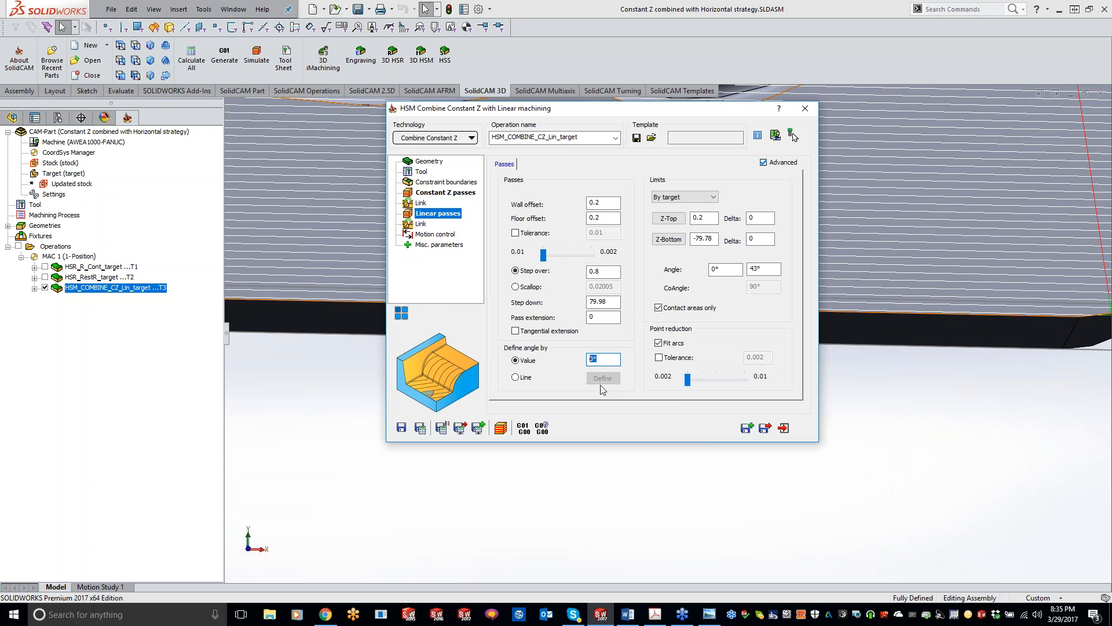
{"action": "type", "text": "90"}
{"action": "left_click", "coordinate": [420, 428]}
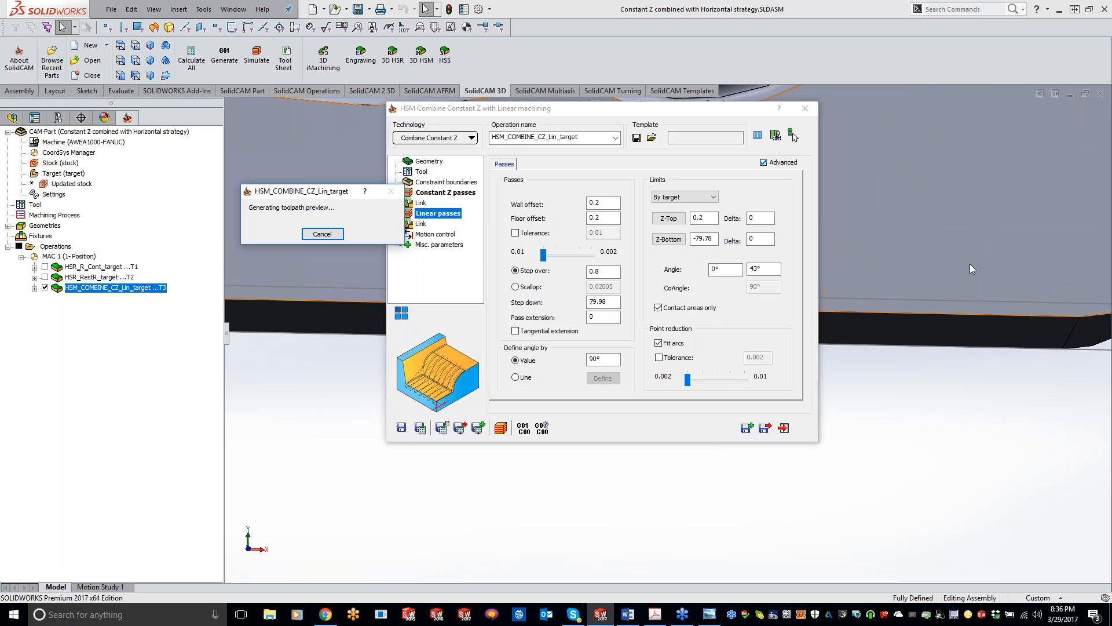
Collapse the operation dialog and inspect the recalculated linear passes over the whole part.
{"action": "scroll", "coordinate": [929, 314], "scroll_direction": "up", "scroll_amount": 5}
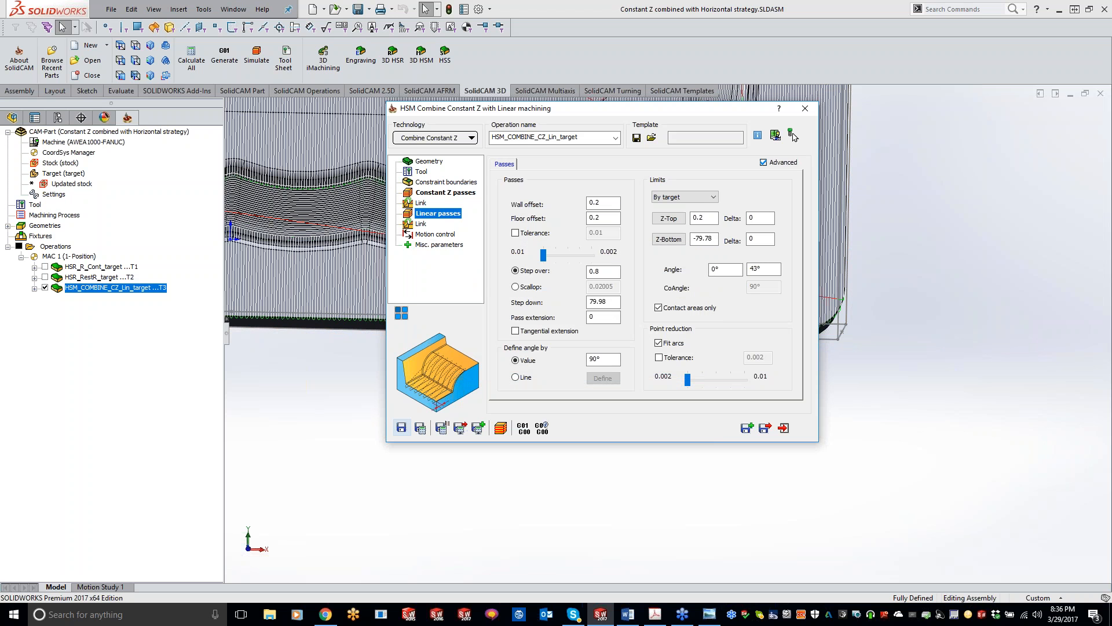
{"action": "double_click", "coordinate": [670, 109]}
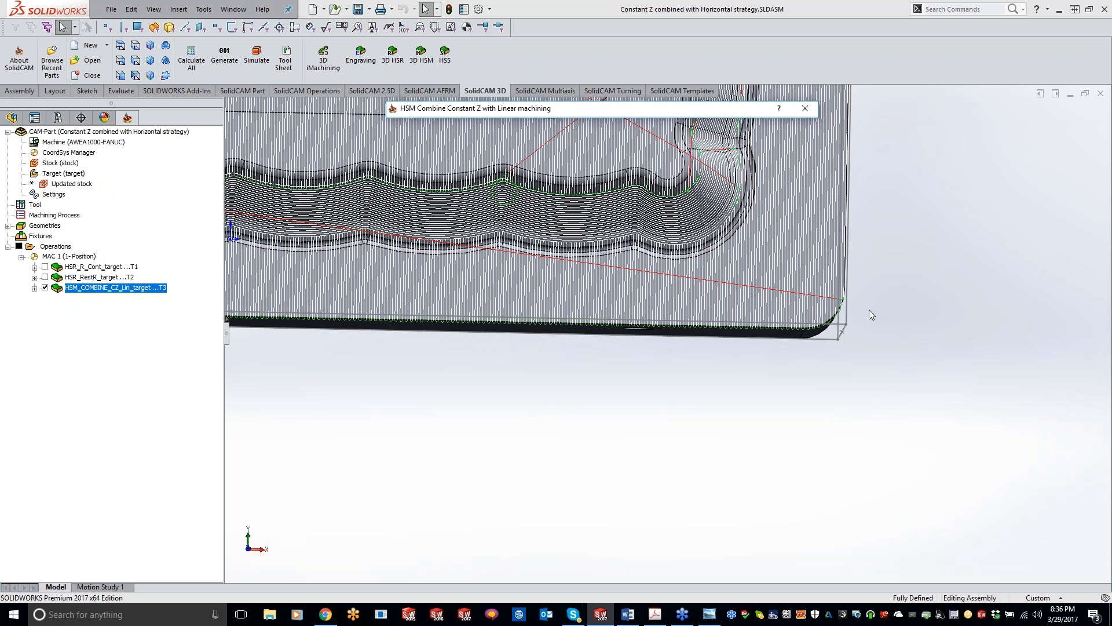
{"action": "left_click", "coordinate": [826, 442]}
{"action": "middle_click_drag", "start_coordinate": [829, 441], "coordinate": [835, 618], "text": "ctrl"}
{"action": "scroll", "coordinate": [804, 384], "scroll_direction": "up", "scroll_amount": 5}
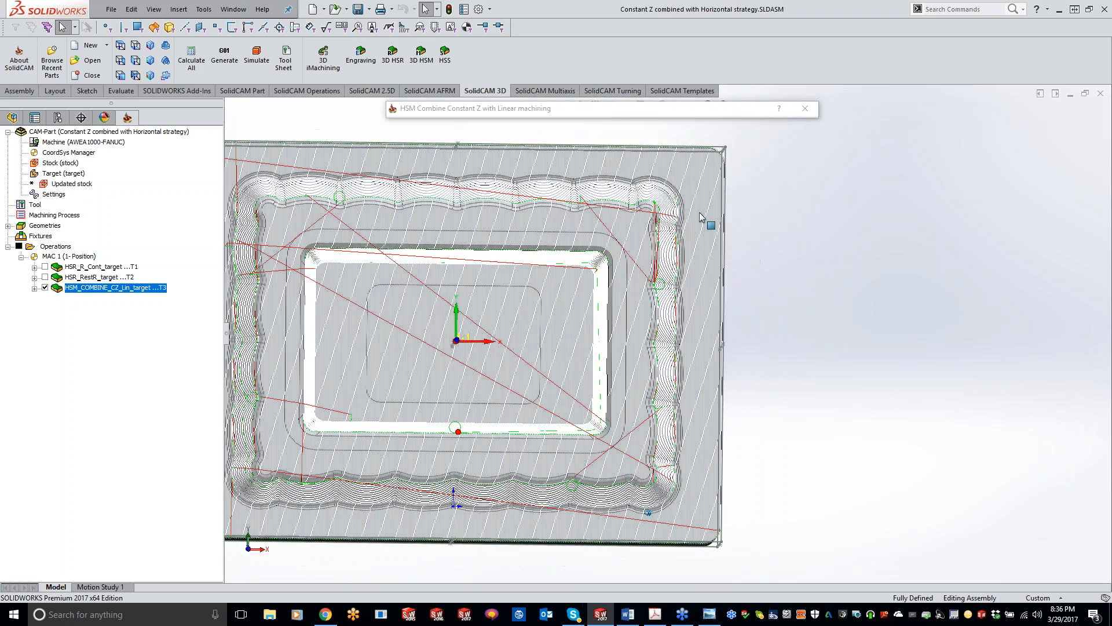
{"action": "middle_click_drag", "start_coordinate": [445, 301], "coordinate": [555, 343]}
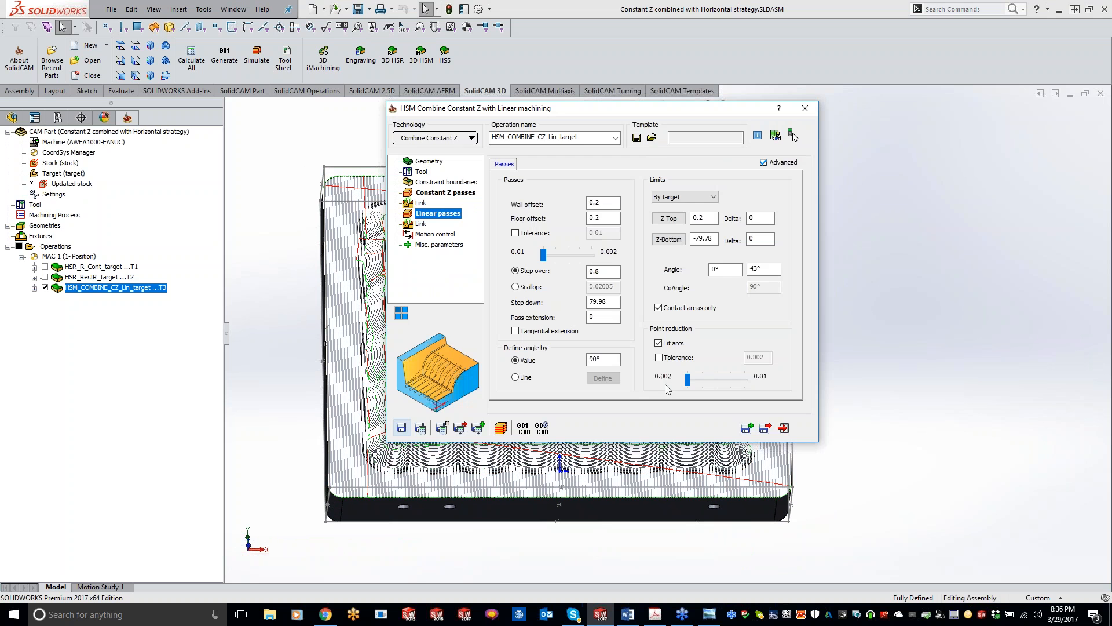
Run the Constant Z and Linear operation's SolidVerify simulation at maximum speed, inspect the machined part, and close the operation.
{"action": "left_click", "coordinate": [500, 428]}
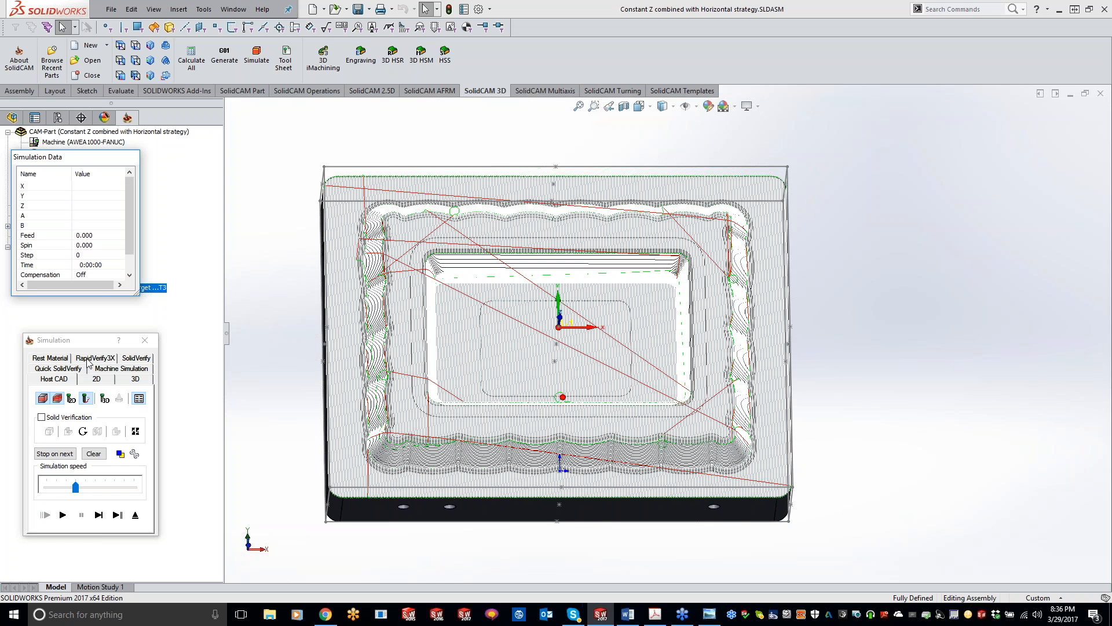
{"action": "left_click", "coordinate": [88, 362]}
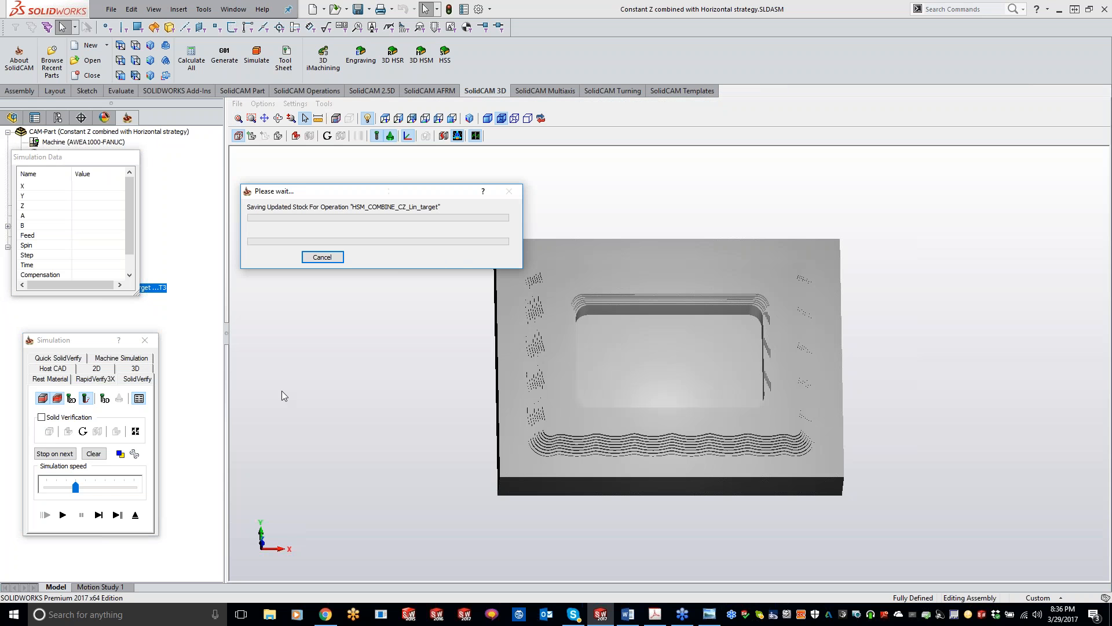
{"action": "left_click_drag", "start_coordinate": [76, 487], "coordinate": [134, 487]}
{"action": "left_click", "coordinate": [64, 515]}
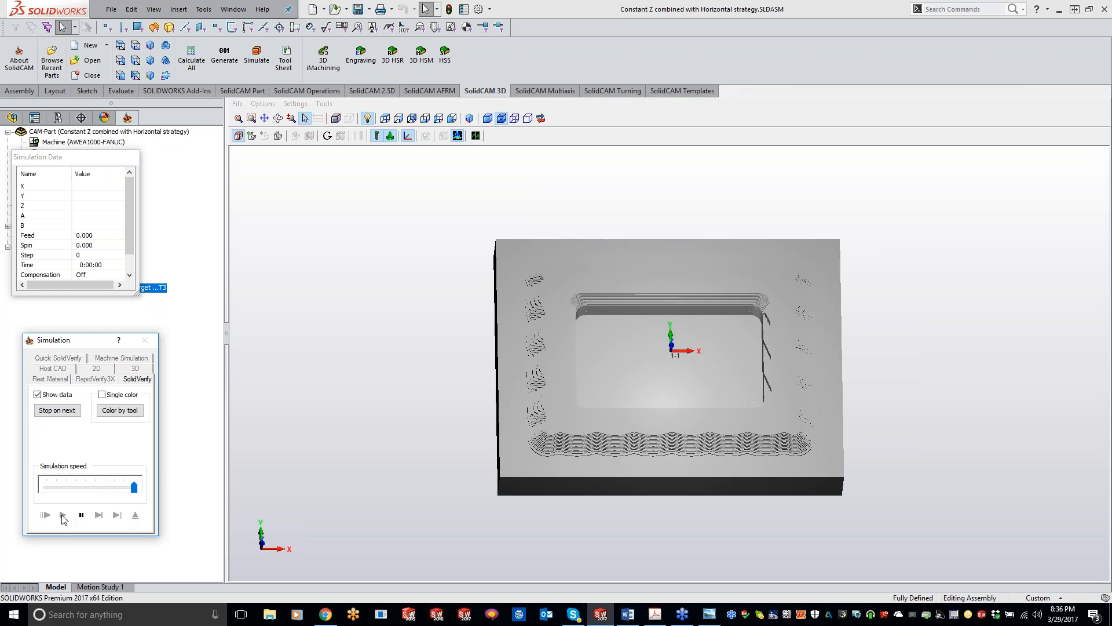
{"action": "middle_click_drag", "start_coordinate": [319, 507], "coordinate": [370, 488]}
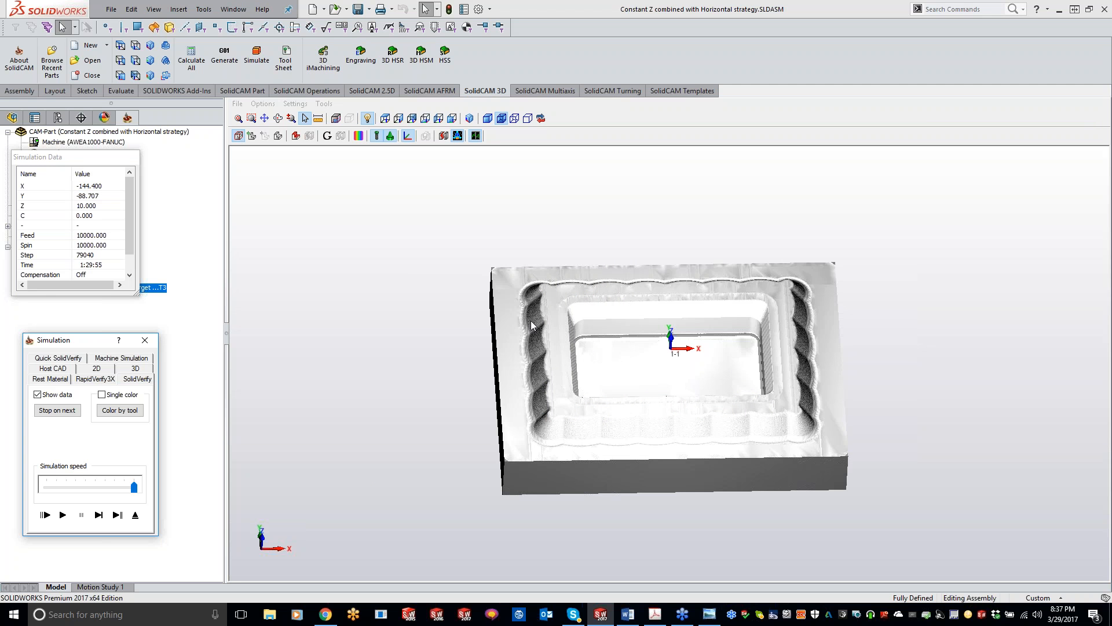
{"action": "left_click", "coordinate": [145, 341]}
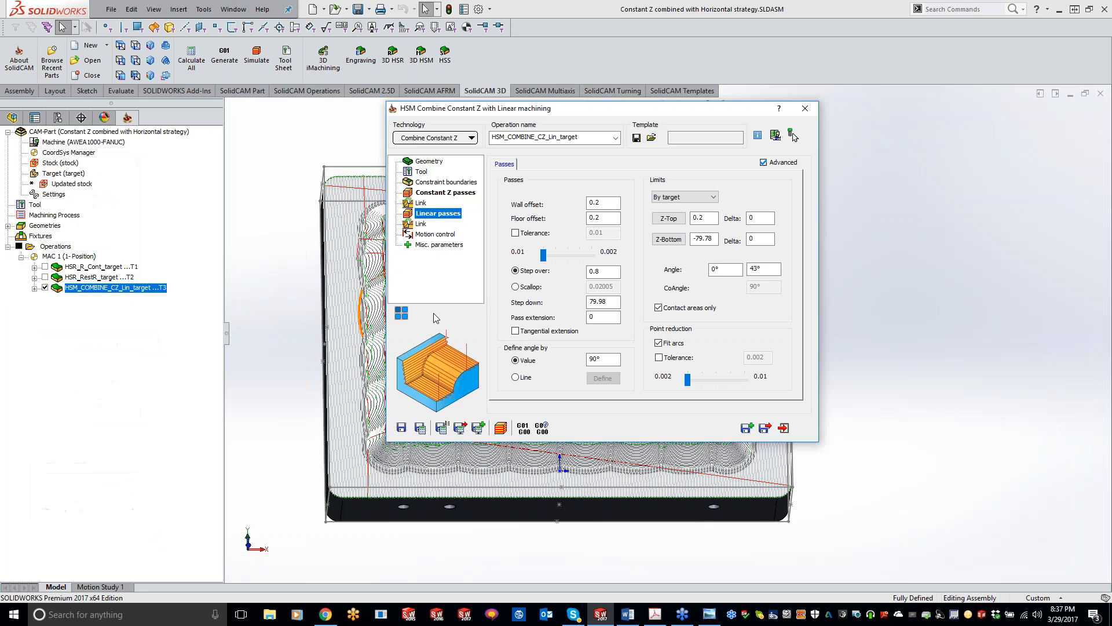
{"action": "left_click", "coordinate": [805, 110]}
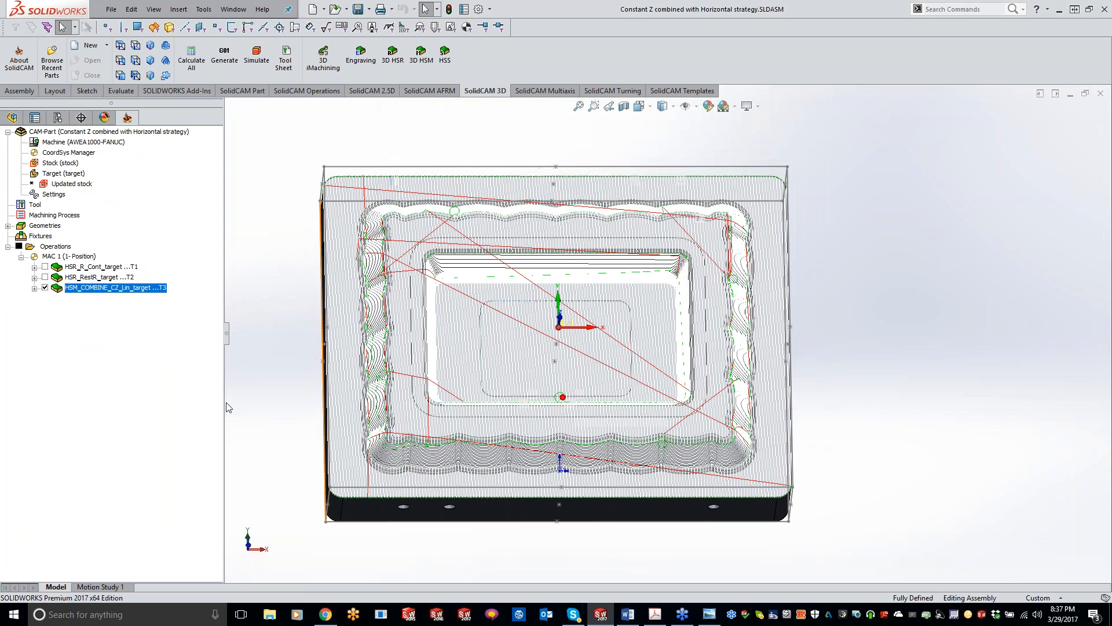
Add a 3D HSM operation below the Linear one, combining Constant Z with Horizontal machining.
{"action": "right_click", "coordinate": [124, 289]}
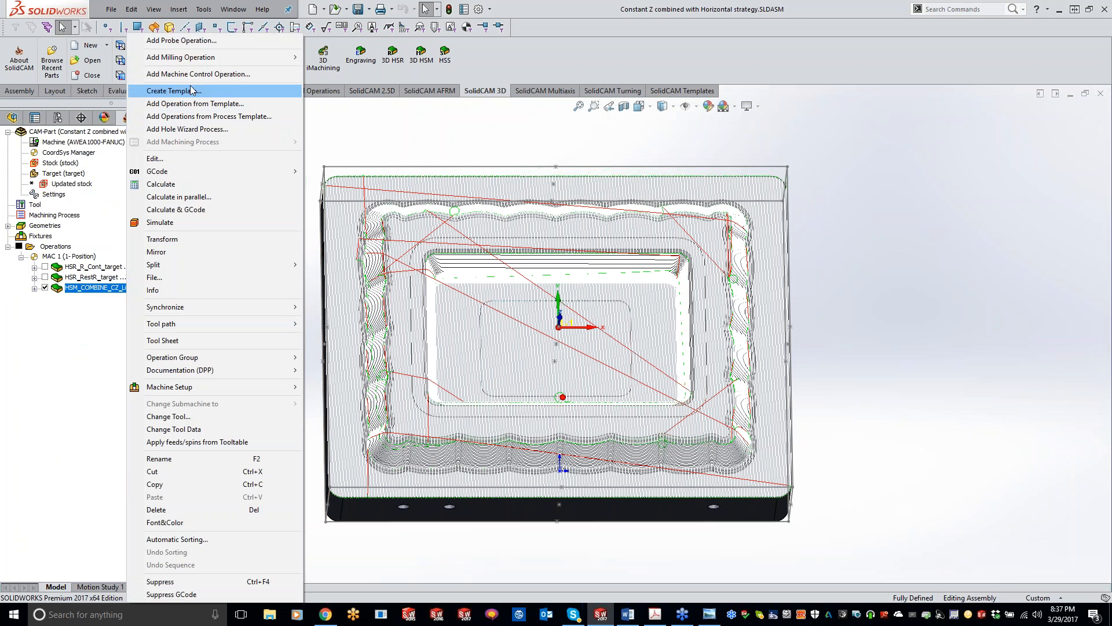
{"action": "mouse_move", "coordinate": [194, 64]}
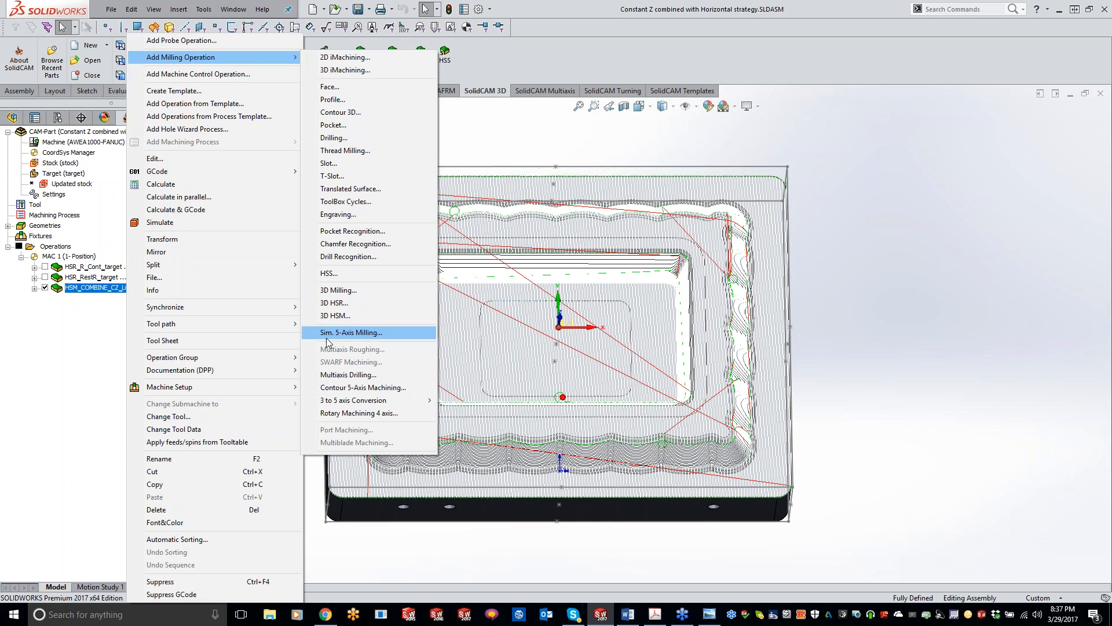
{"action": "left_click", "coordinate": [355, 315]}
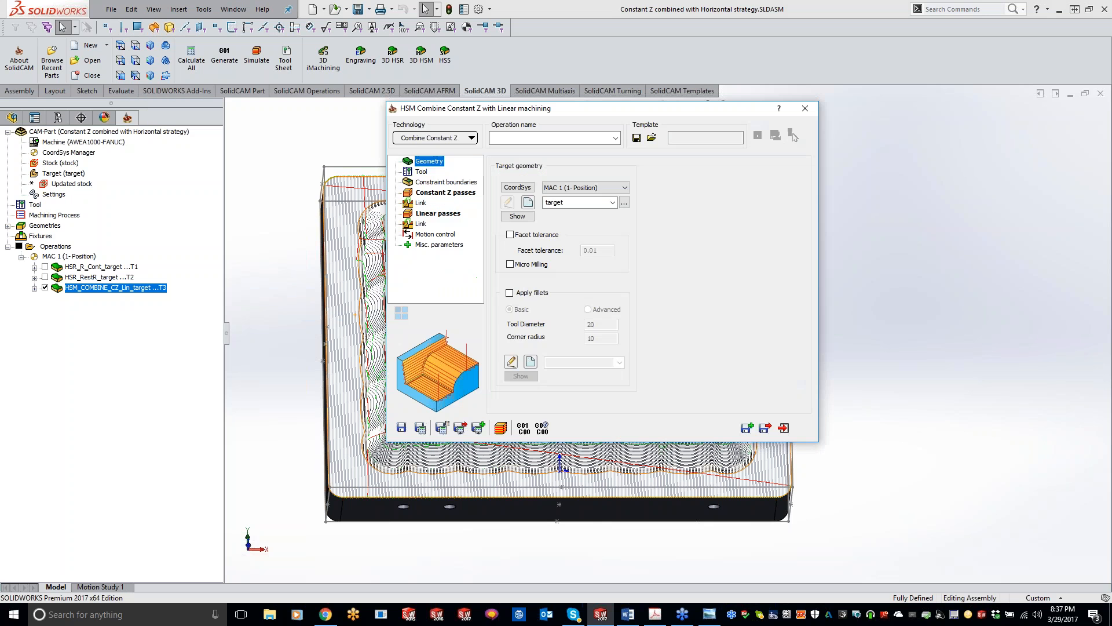
{"action": "left_click", "coordinate": [472, 138]}
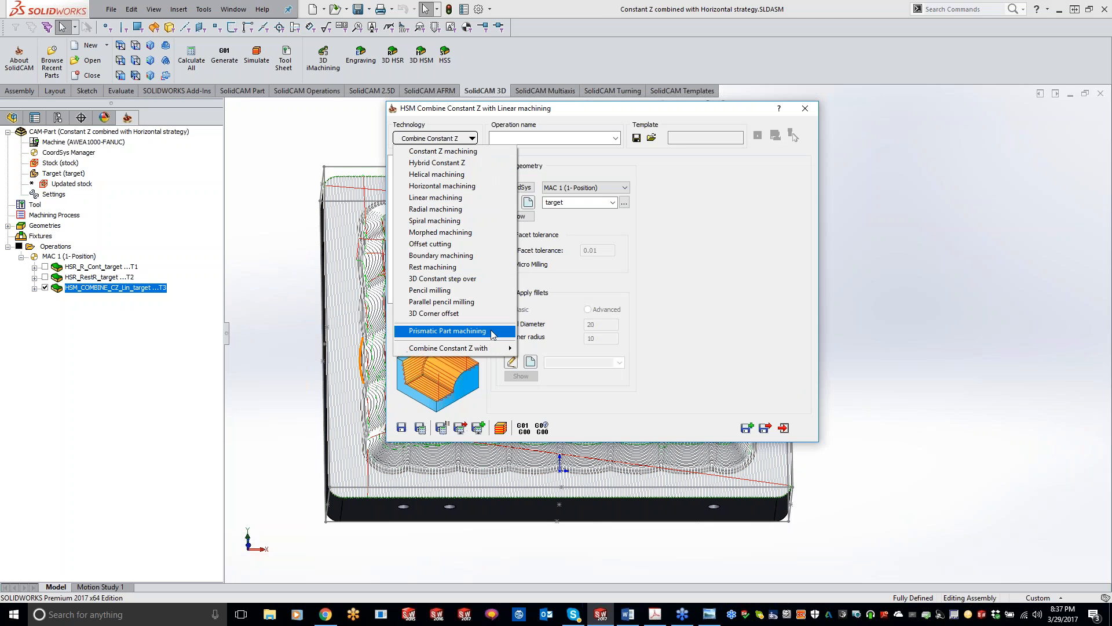
{"action": "mouse_move", "coordinate": [490, 351]}
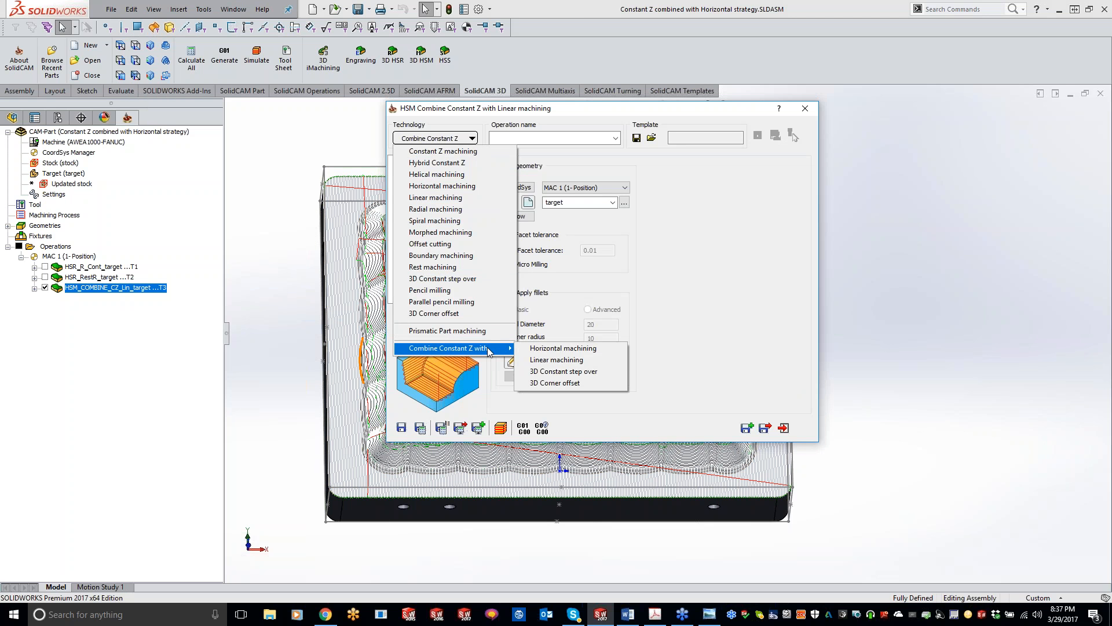
{"action": "left_click", "coordinate": [561, 348]}
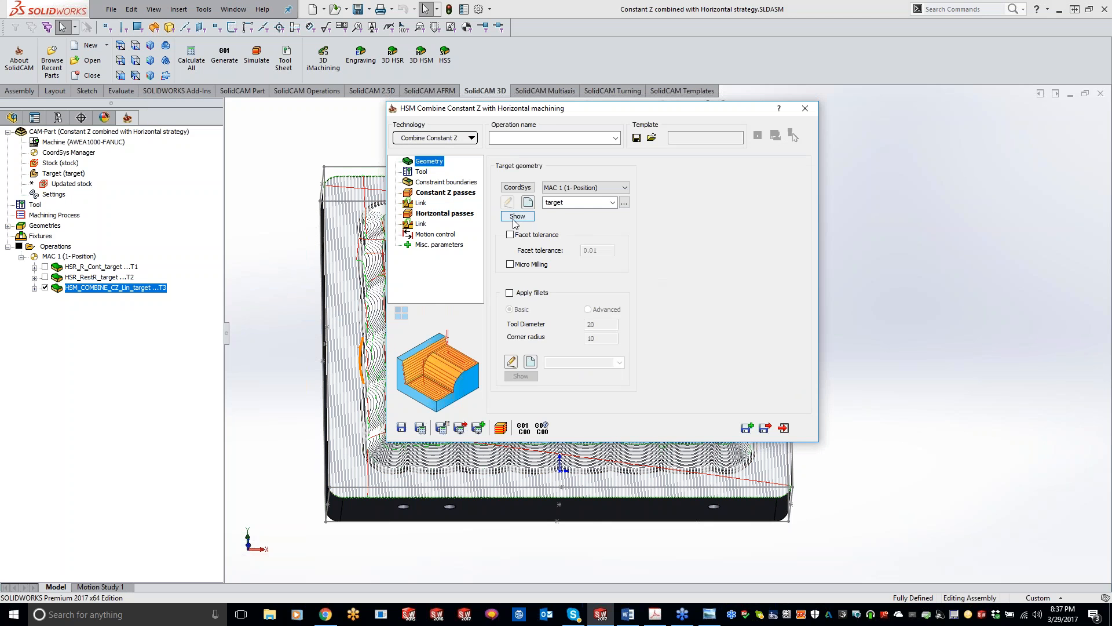
Assign tool 7, the 16 mm bull nose mill with 1 mm corner radius, and have the constraint boundary created automatically.
{"action": "left_click", "coordinate": [422, 172]}
{"action": "left_click", "coordinate": [595, 360]}
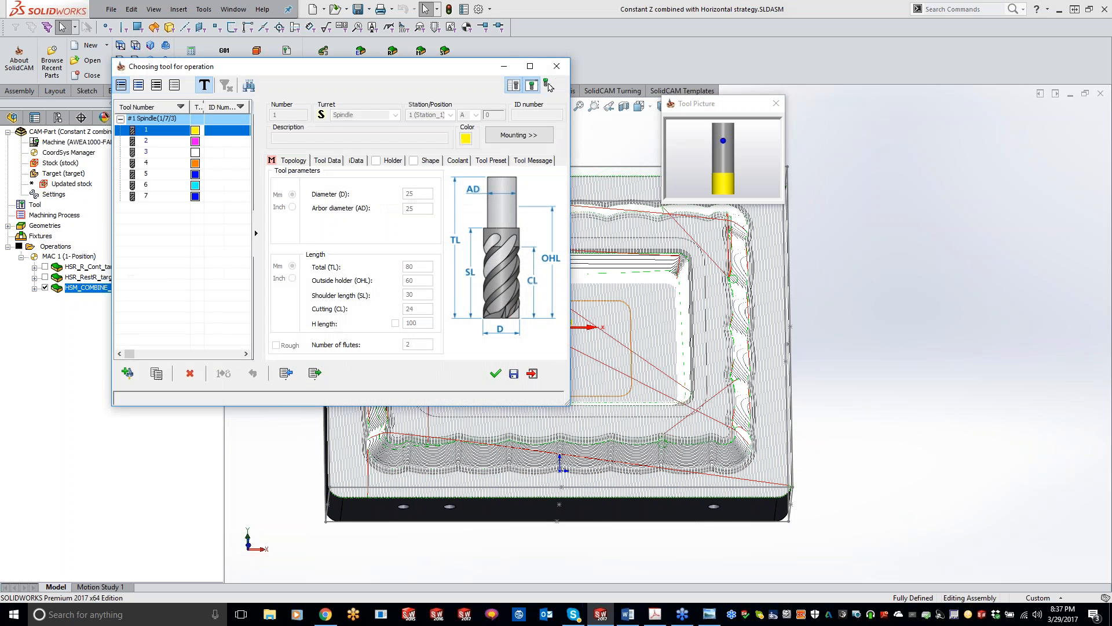
{"action": "left_click", "coordinate": [156, 197]}
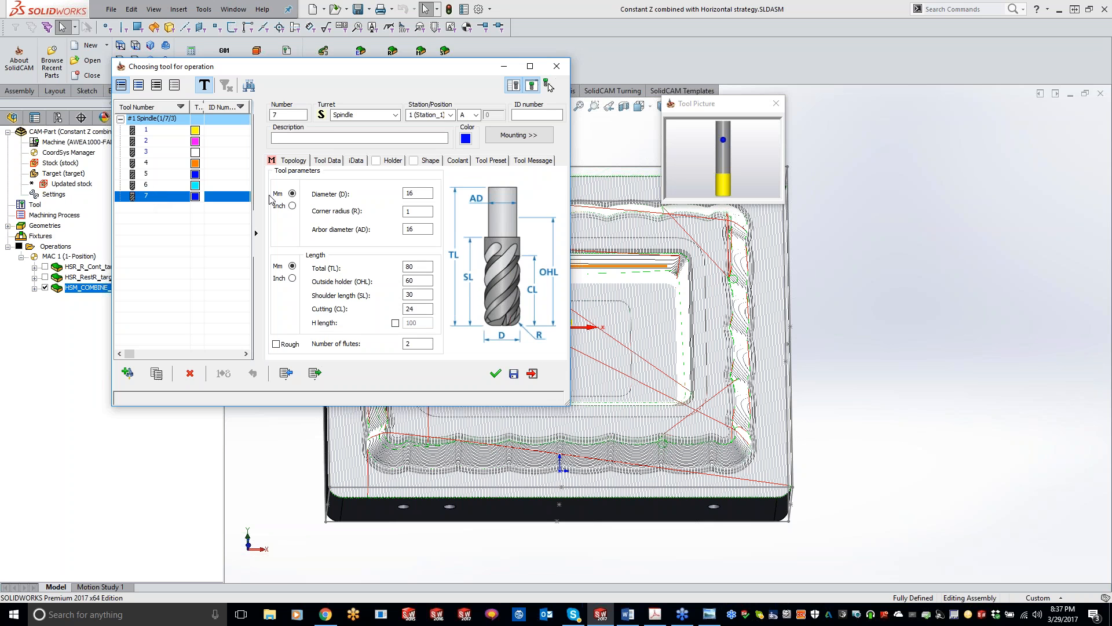
{"action": "left_click", "coordinate": [495, 373]}
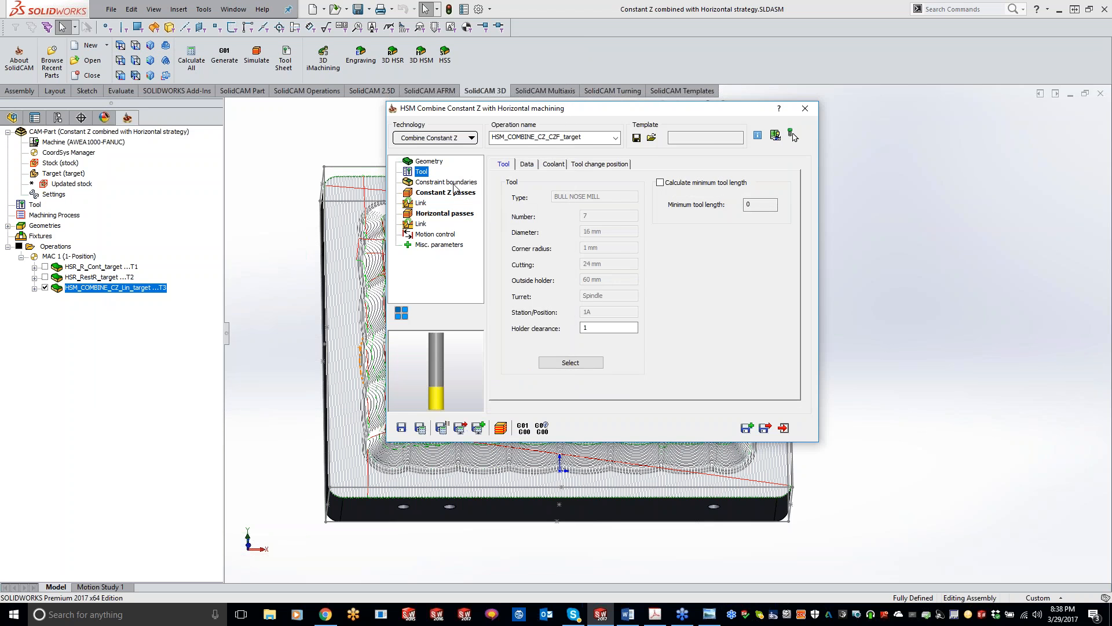
{"action": "left_click", "coordinate": [454, 184]}
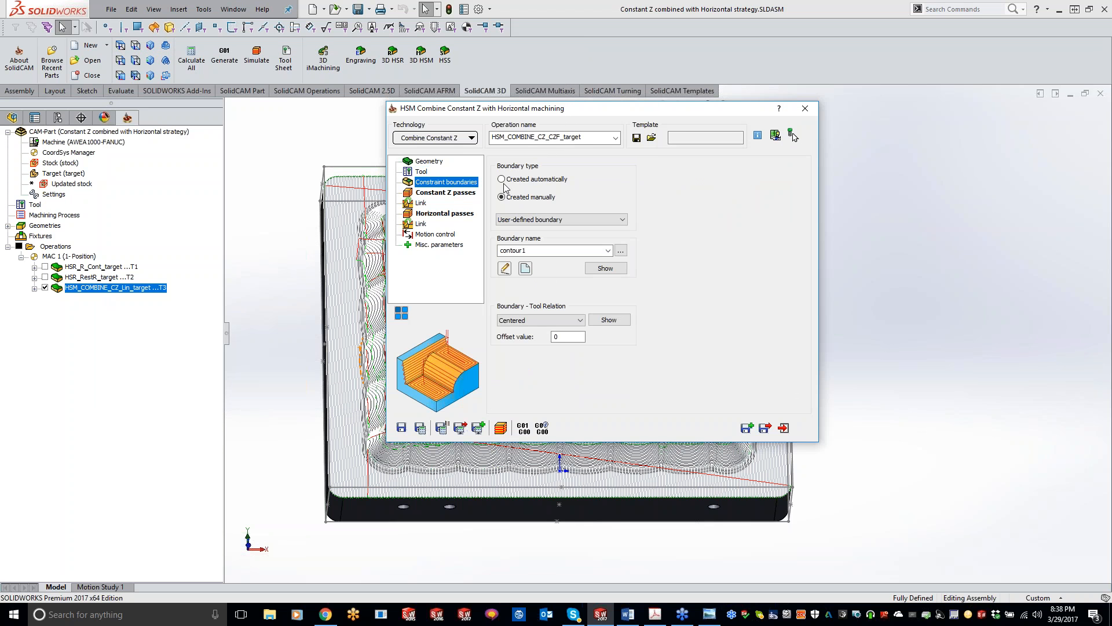
{"action": "left_click", "coordinate": [502, 179]}
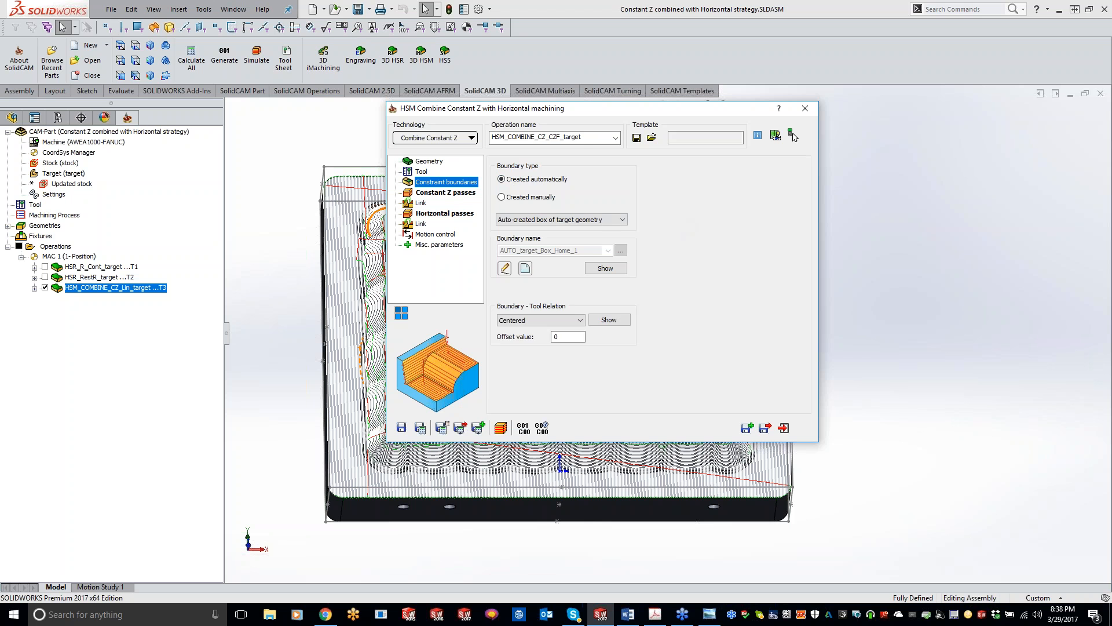
Set the Constant Z passes' step down to 0.3 and minimum angle to 40°, and calculate the operation with the default Horizontal passes.
{"action": "left_click", "coordinate": [445, 193]}
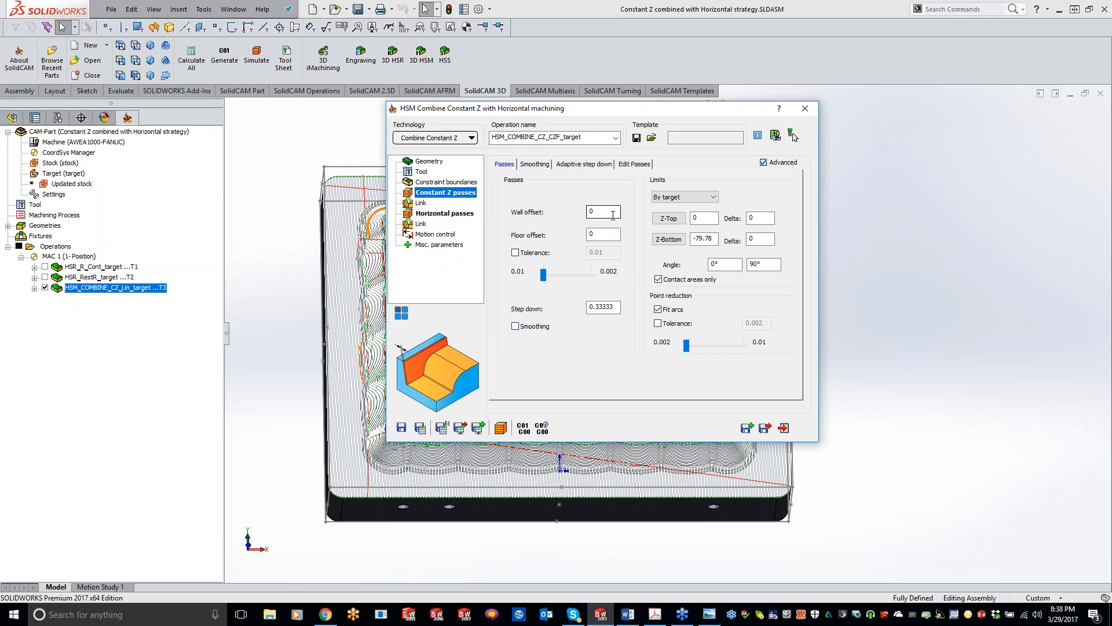
{"action": "double_click", "coordinate": [591, 212]}
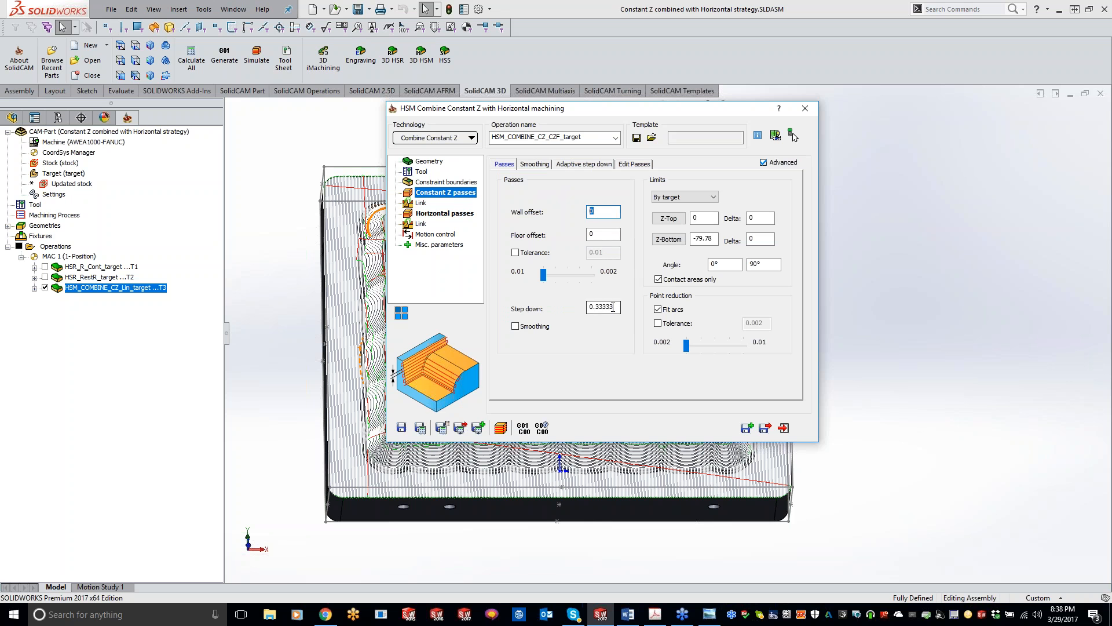
{"action": "double_click", "coordinate": [616, 308]}
{"action": "type", "text": ".3"}
{"action": "left_click", "coordinate": [724, 264]}
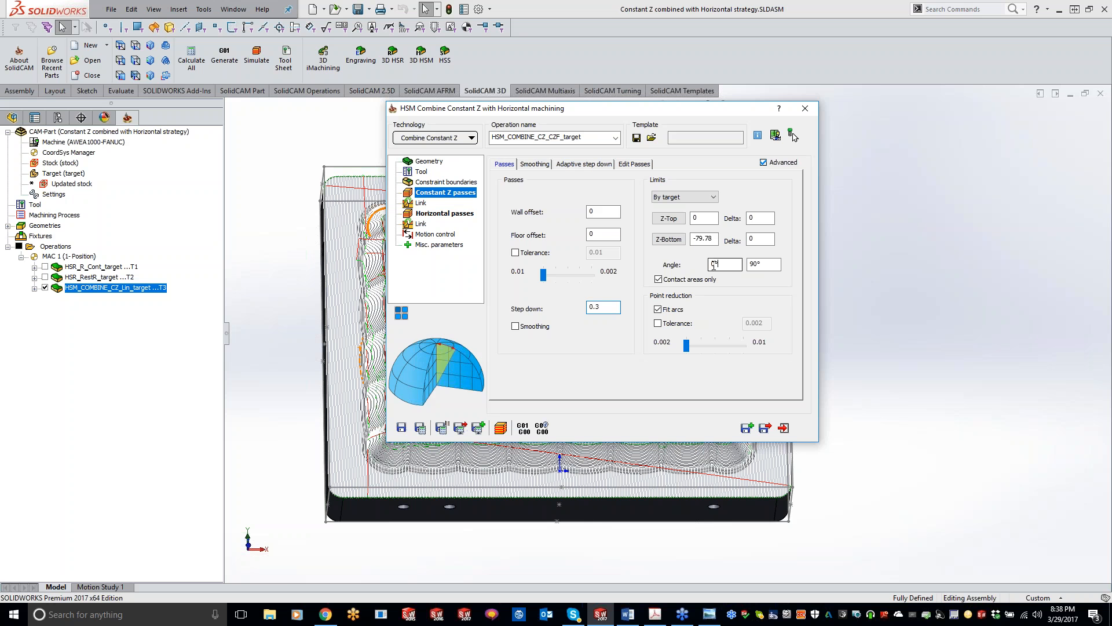
{"action": "type", "text": "40"}
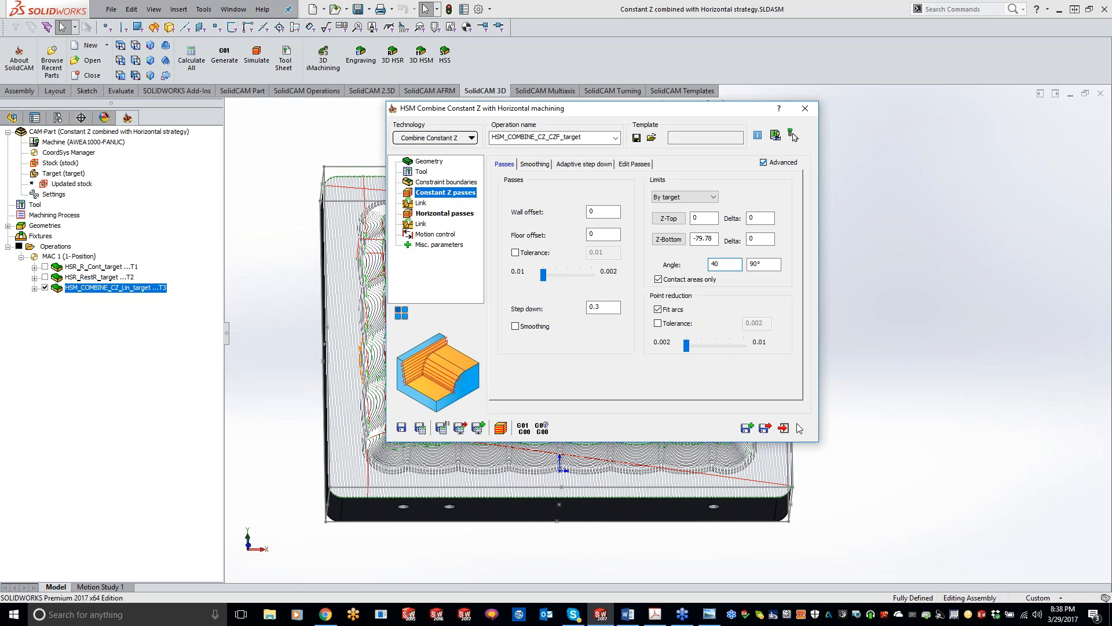
{"action": "left_click", "coordinate": [434, 214]}
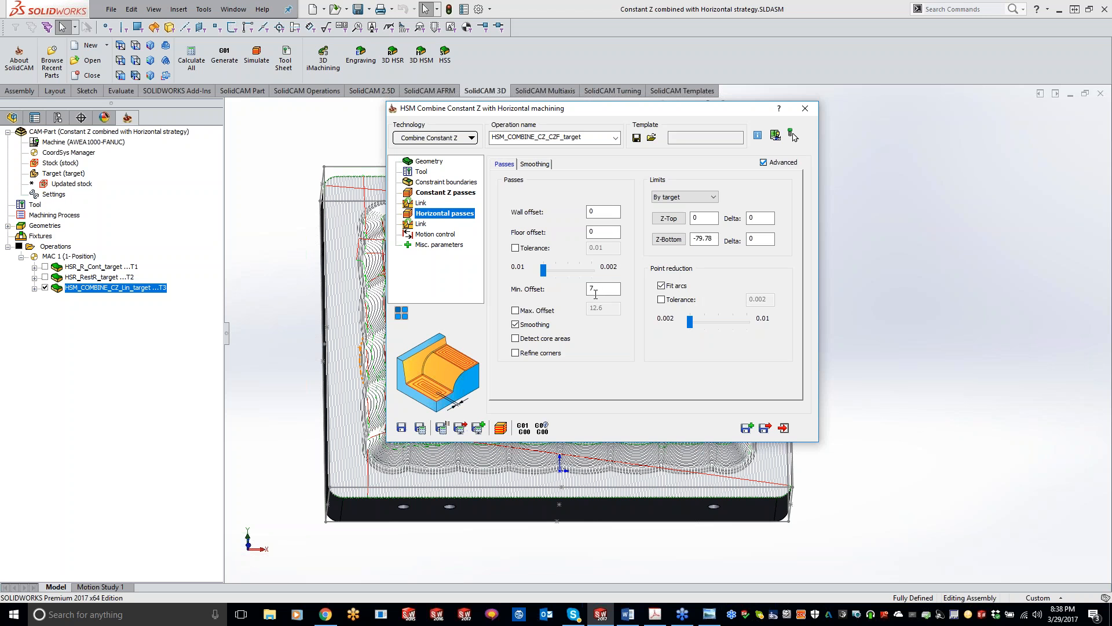
{"action": "left_click", "coordinate": [421, 428]}
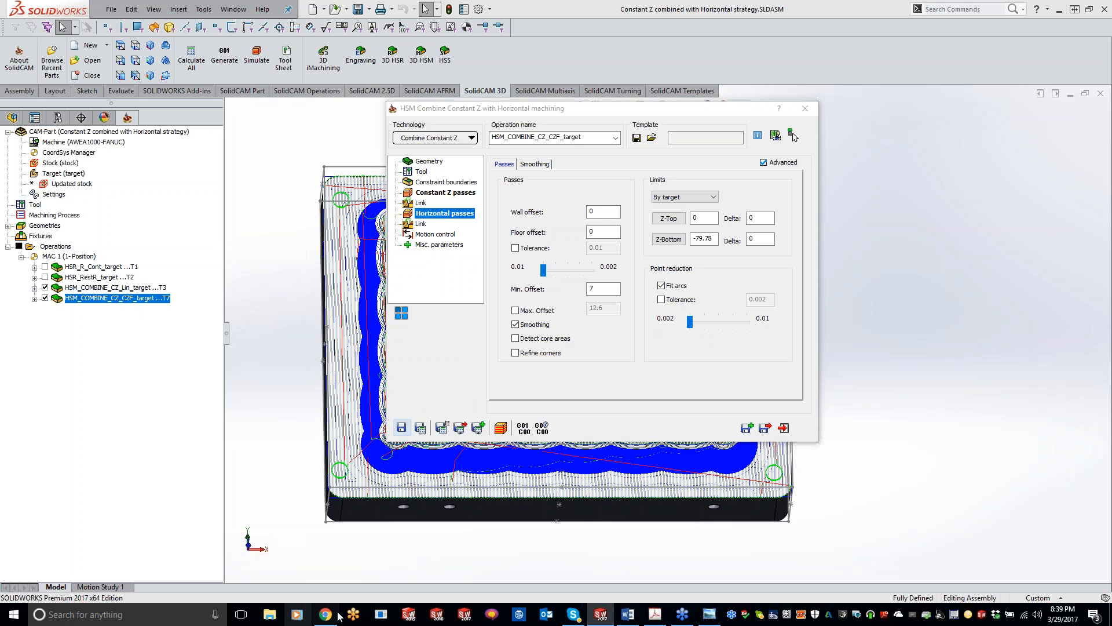
Switch to Chrome and view SolidCAM's recommended workstations page.
{"action": "left_click", "coordinate": [539, 614]}
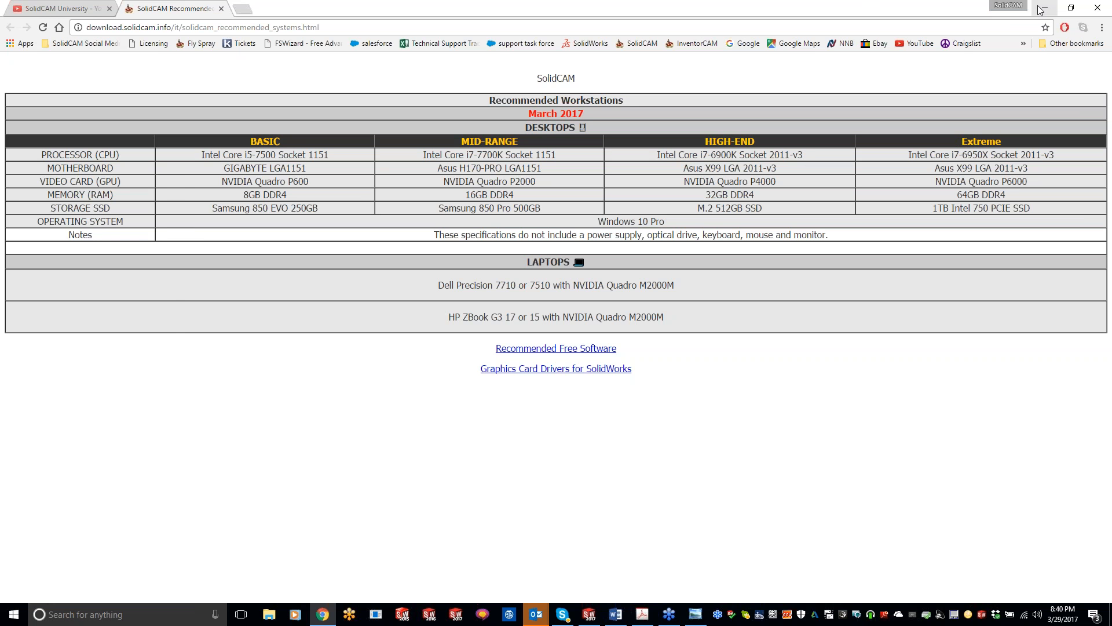
{"action": "right_click", "coordinate": [14, 614]}
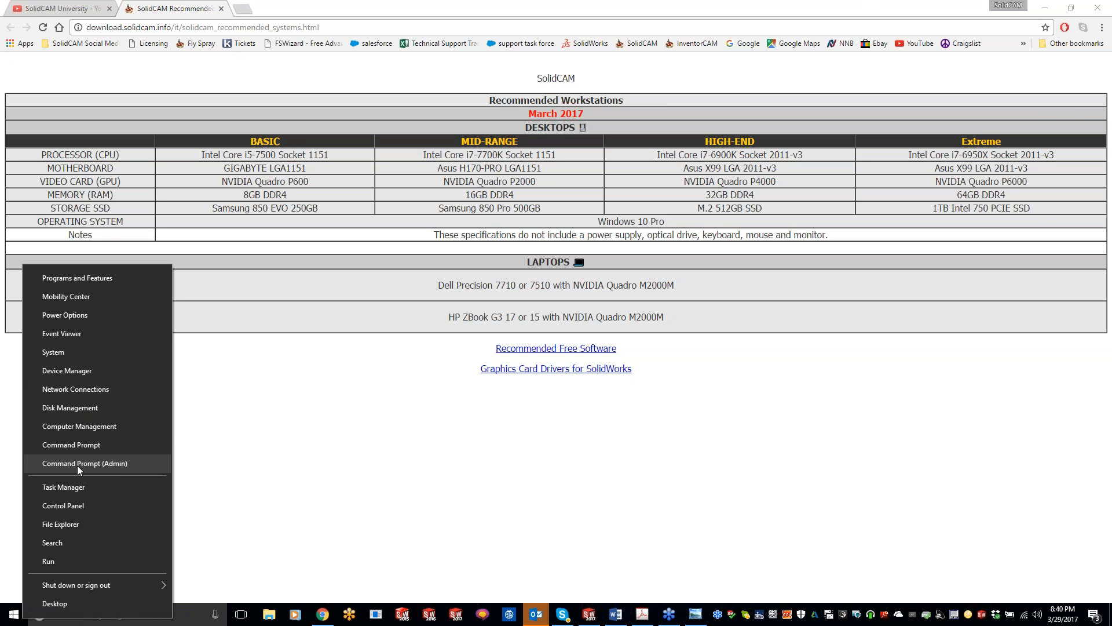
{"action": "left_click", "coordinate": [89, 427]}
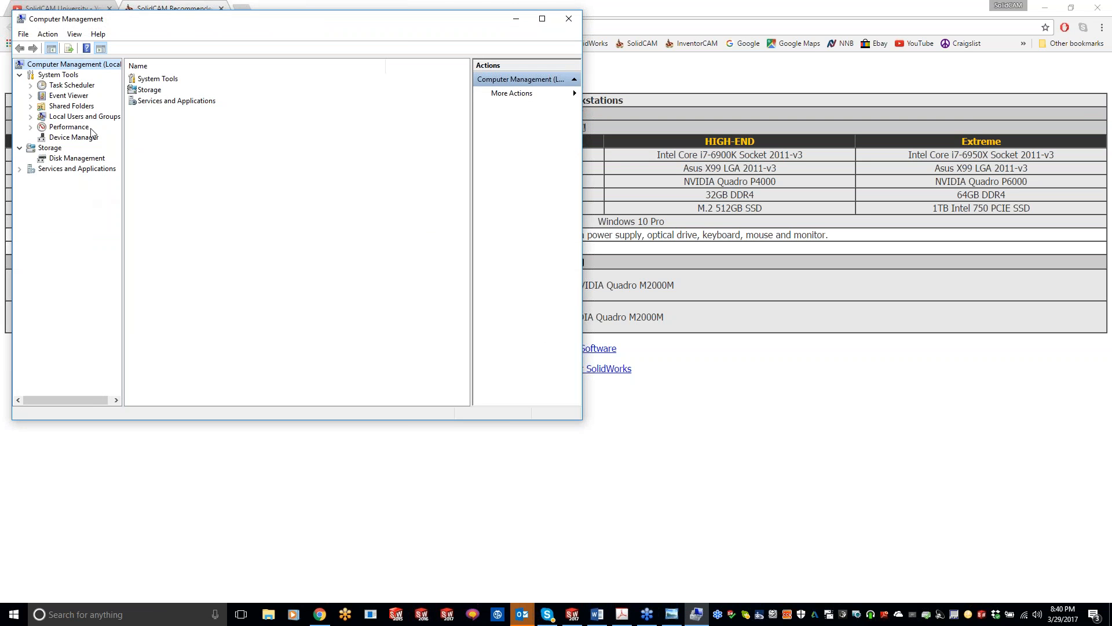
{"action": "left_click", "coordinate": [569, 19]}
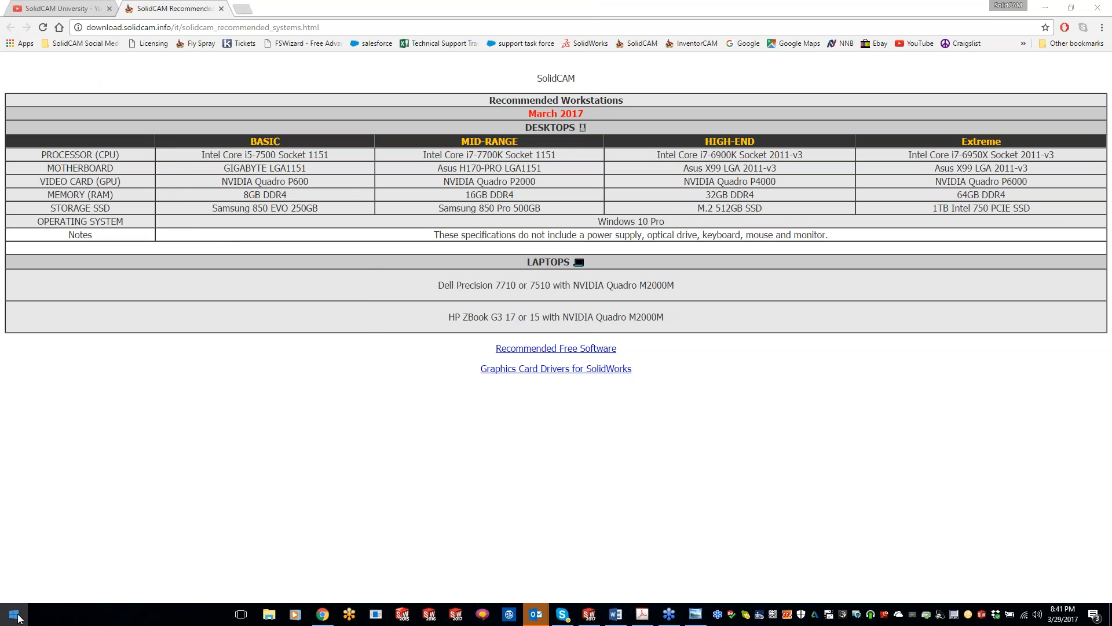
Open the Windows Device Manager, check which display adapters are installed, and close it.
{"action": "left_click", "coordinate": [13, 614]}
{"action": "right_click", "coordinate": [13, 614]}
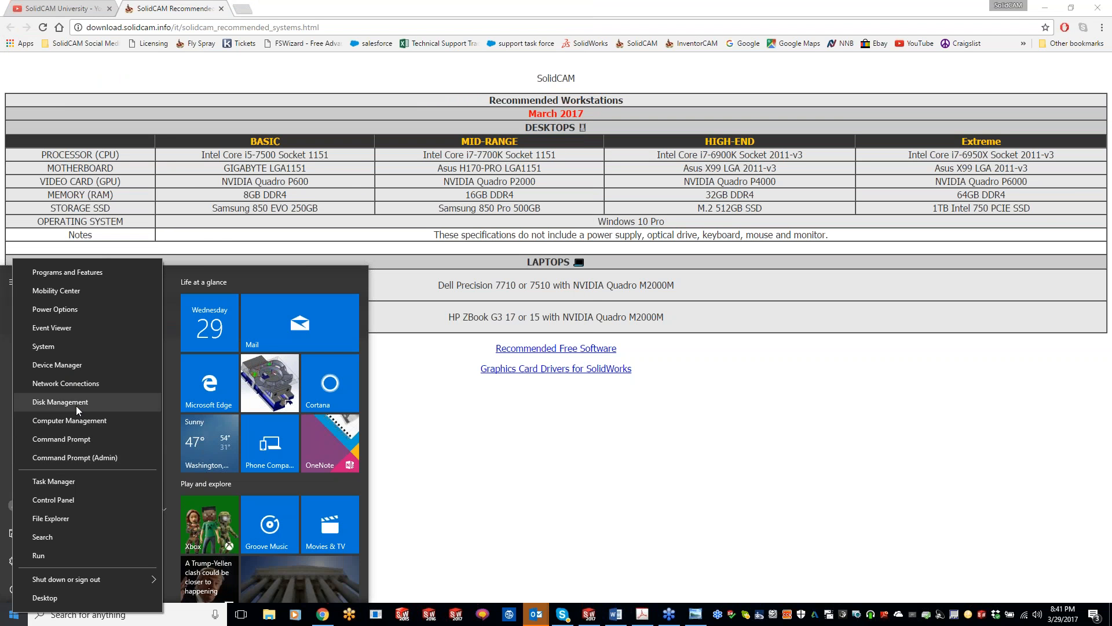
{"action": "left_click", "coordinate": [59, 364]}
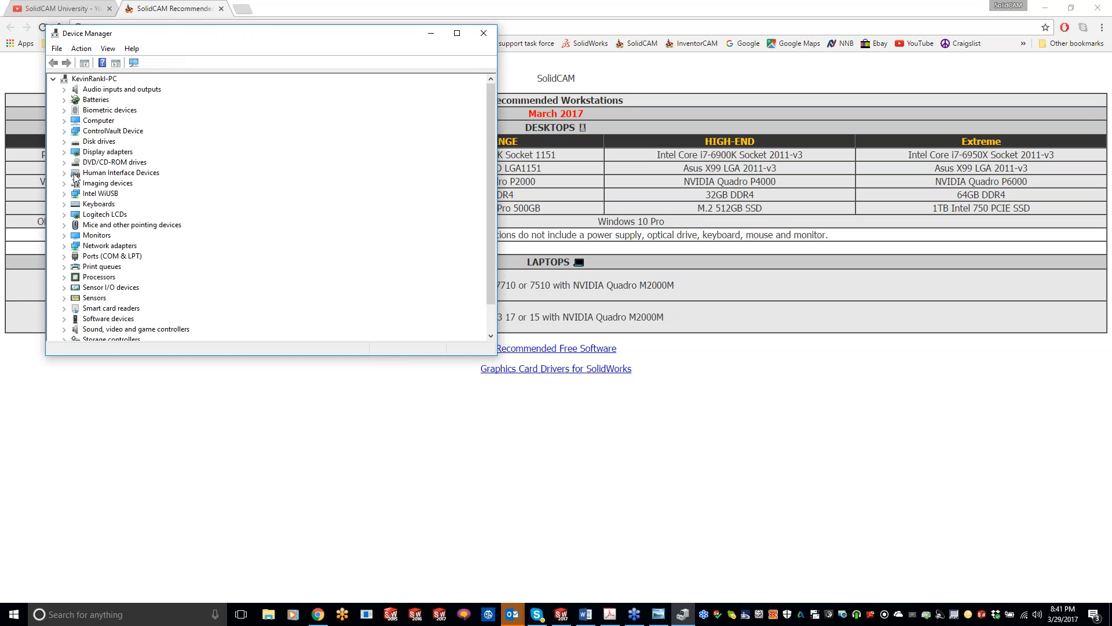
{"action": "left_click", "coordinate": [64, 153]}
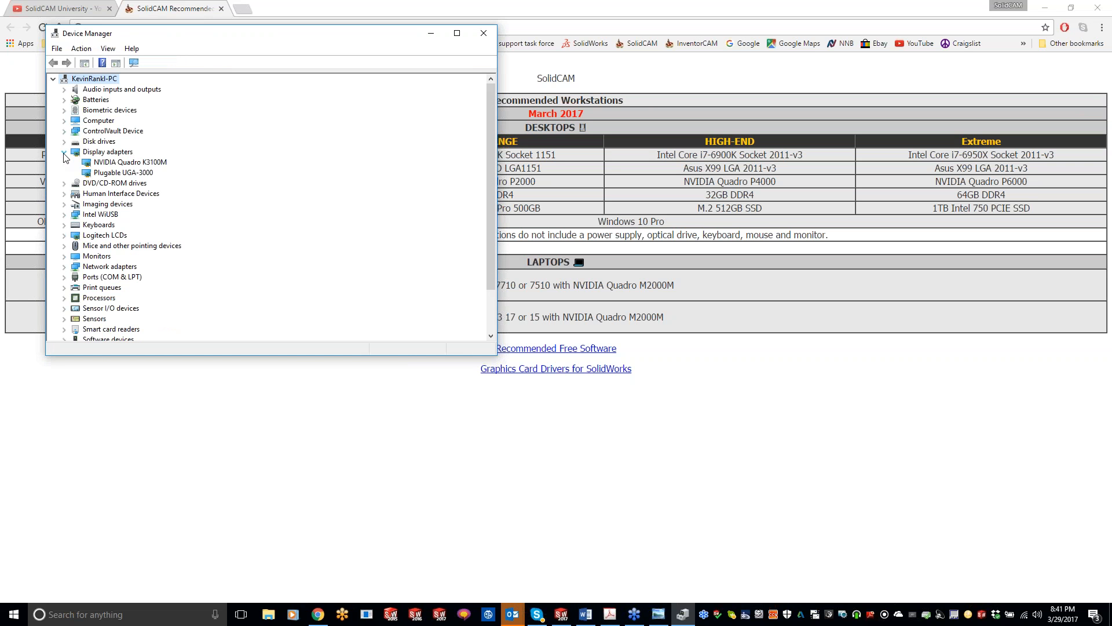
{"action": "left_click", "coordinate": [484, 33]}
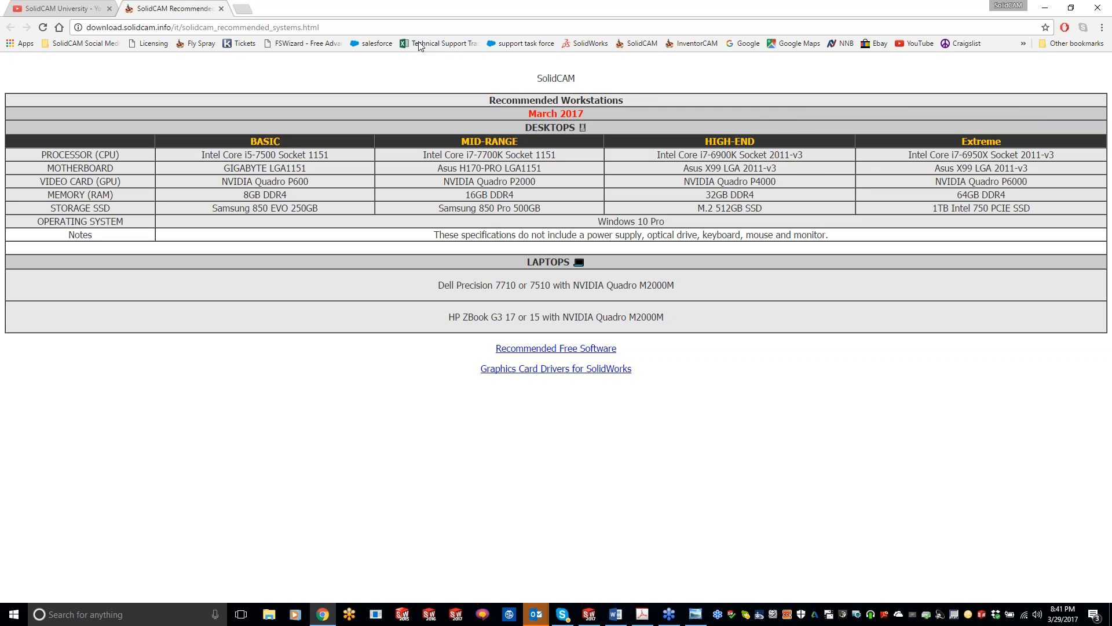
Minimize the browser to return to SOLIDWORKS and dismiss all calendar reminders.
{"action": "left_click", "coordinate": [324, 27]}
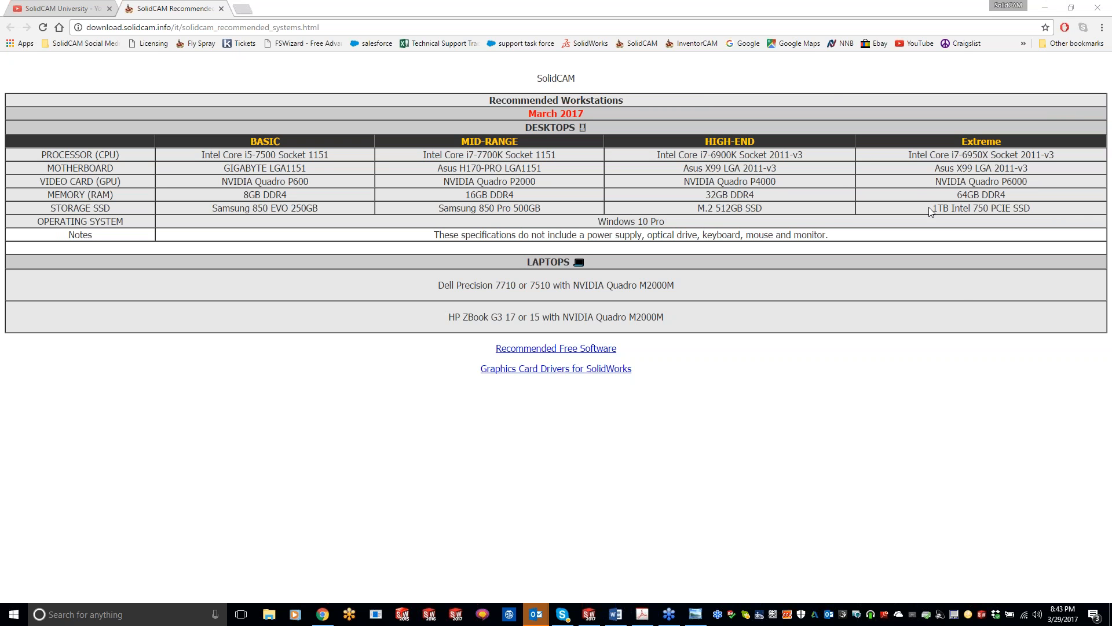
{"action": "left_click", "coordinate": [1045, 8]}
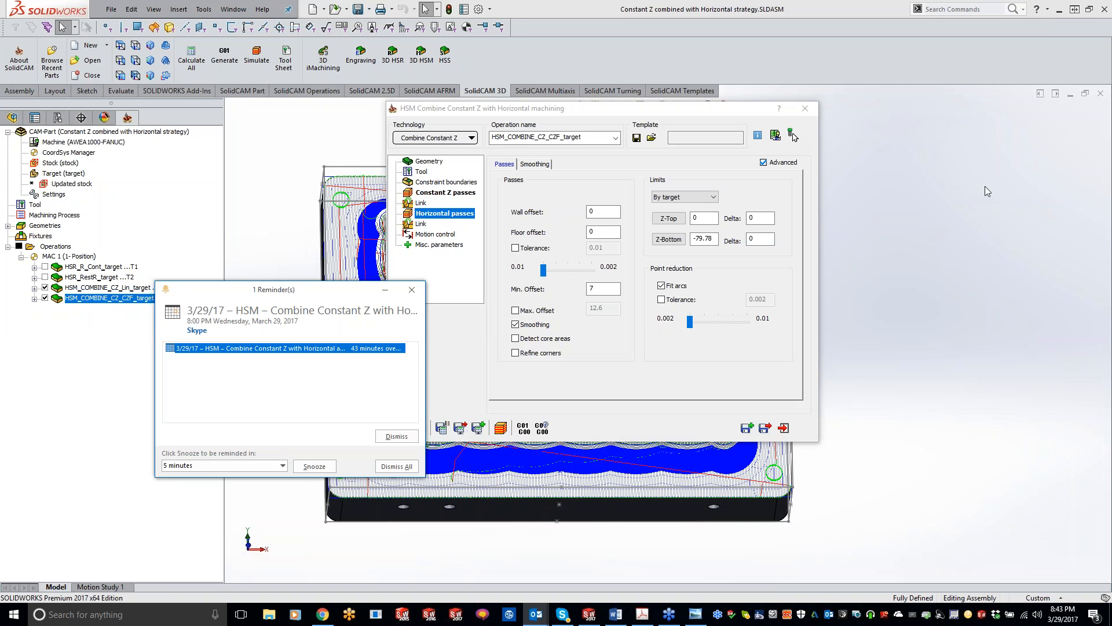
{"action": "left_click", "coordinate": [393, 469]}
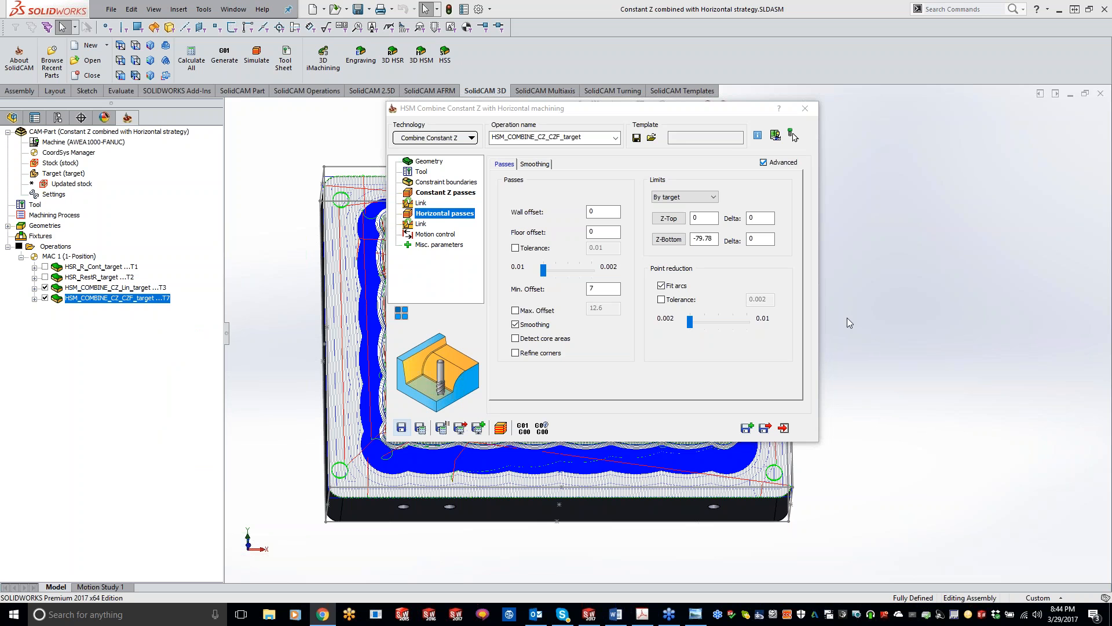
Move the operation dialog off the part and examine the calculated toolpaths along the scalloped walls and corner.
{"action": "left_click_drag", "start_coordinate": [668, 111], "coordinate": [875, 42]}
{"action": "left_click", "coordinate": [935, 463]}
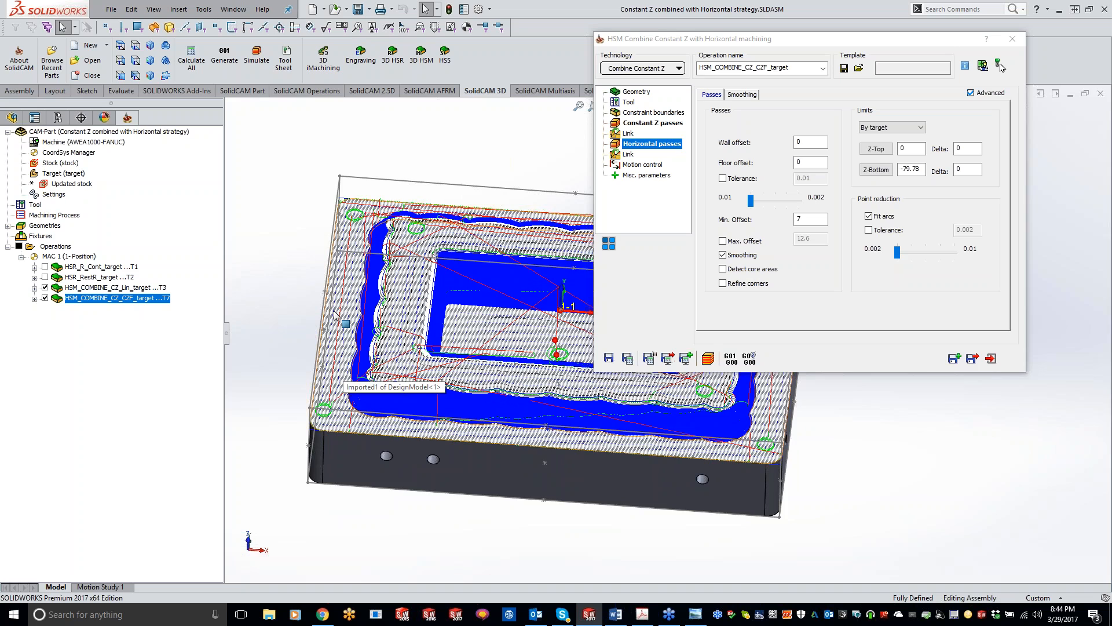
{"action": "scroll", "coordinate": [335, 314], "scroll_direction": "down", "scroll_amount": 5}
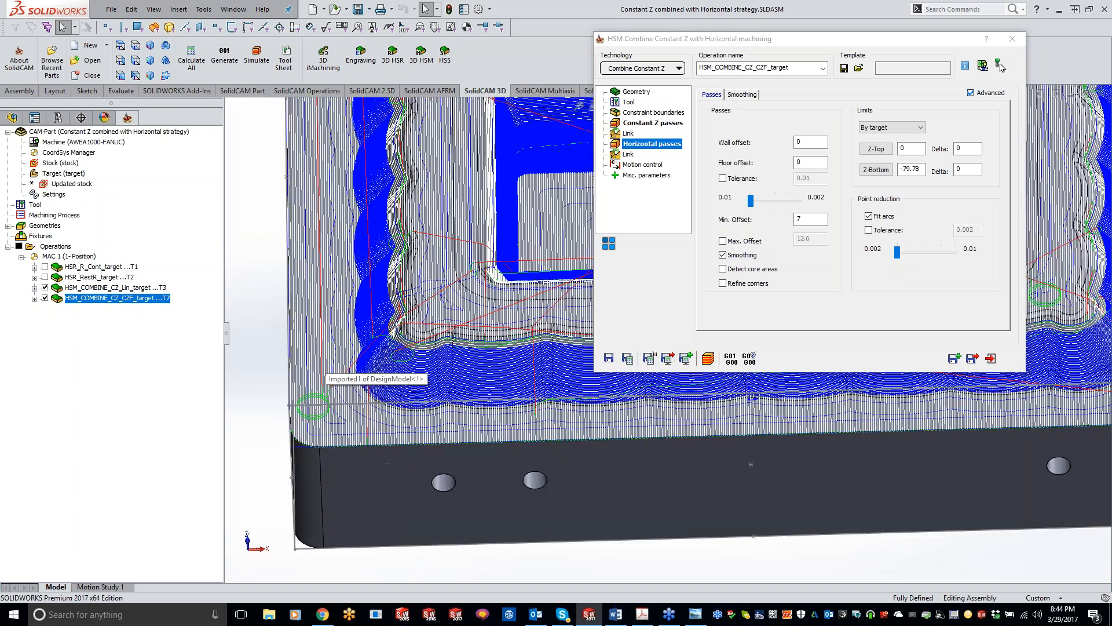
{"action": "scroll", "coordinate": [332, 350], "scroll_direction": "down", "scroll_amount": 5}
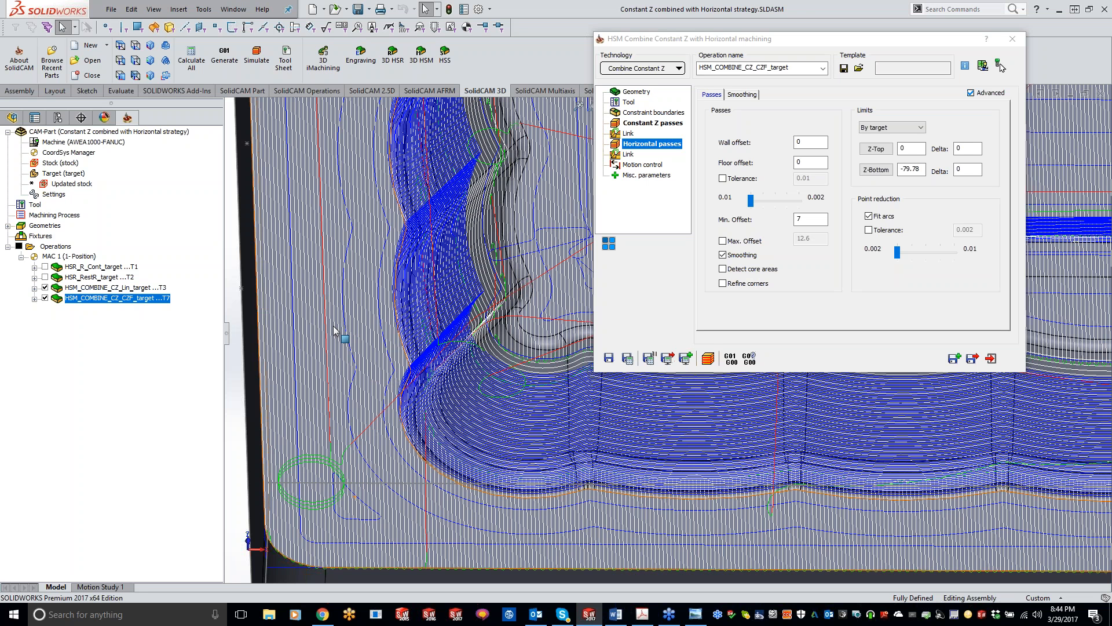
{"action": "scroll", "coordinate": [343, 218], "scroll_direction": "up", "scroll_amount": 2}
{"action": "scroll", "coordinate": [343, 218], "scroll_direction": "up", "scroll_amount": 2}
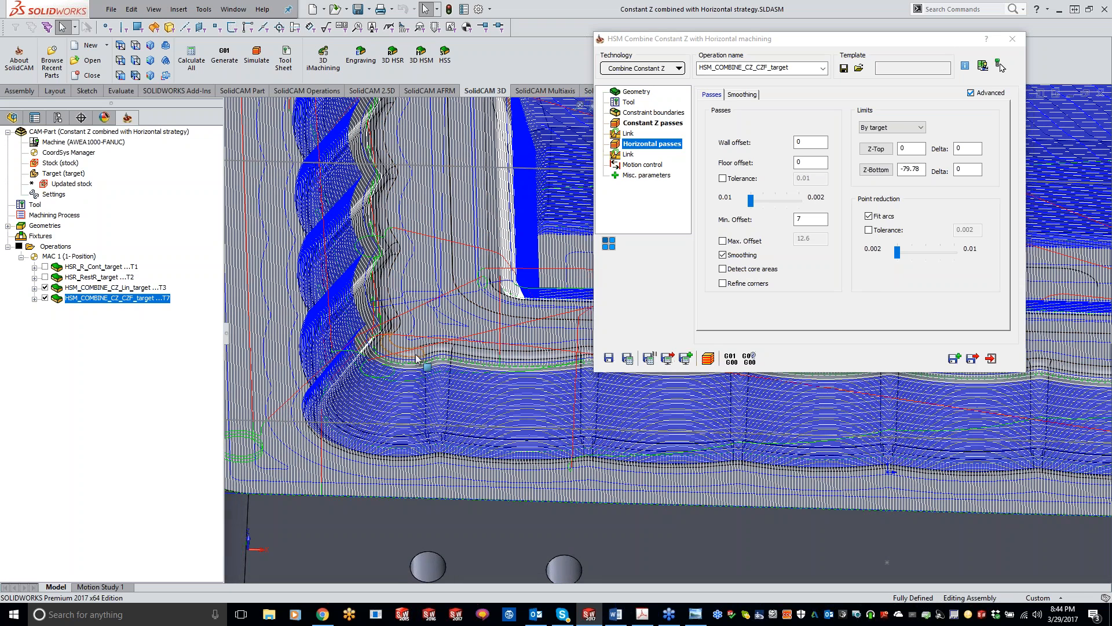
Check the Constant Z passes settings, run the SolidVerify simulation of the operation, and exit the simulation.
{"action": "left_click", "coordinate": [648, 125]}
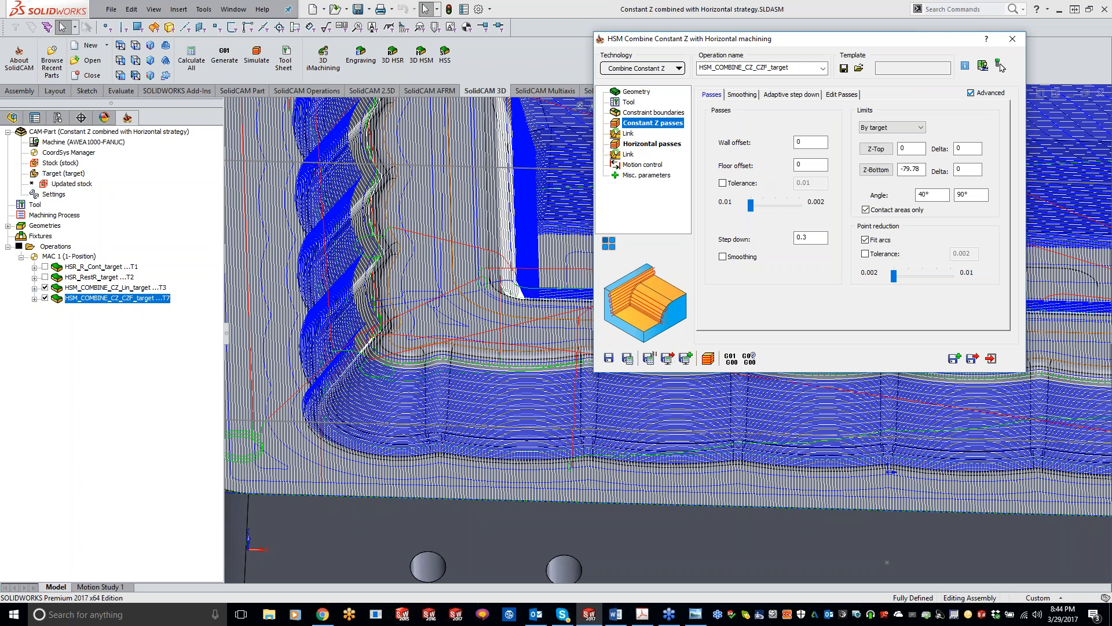
{"action": "left_click", "coordinate": [707, 358]}
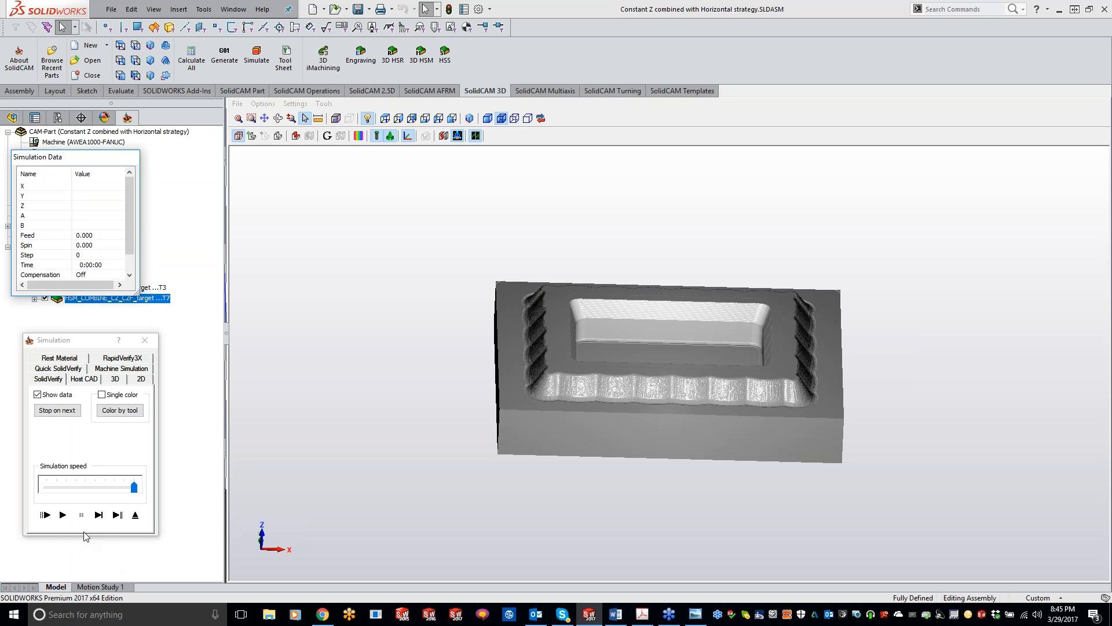
{"action": "left_click", "coordinate": [62, 515]}
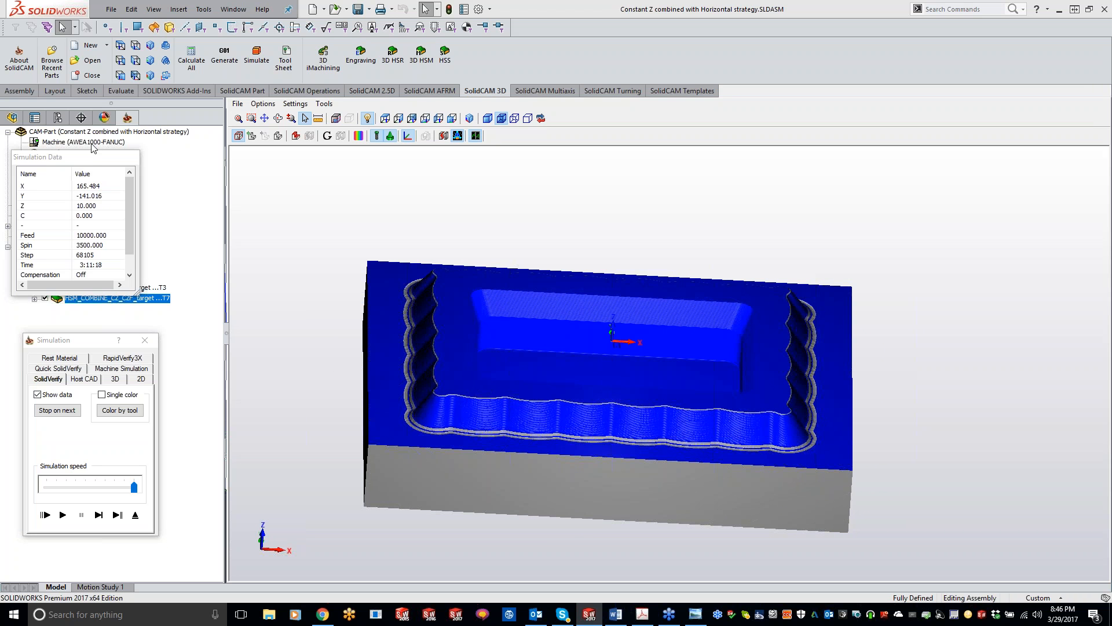
{"action": "left_click_drag", "start_coordinate": [90, 162], "coordinate": [280, 176]}
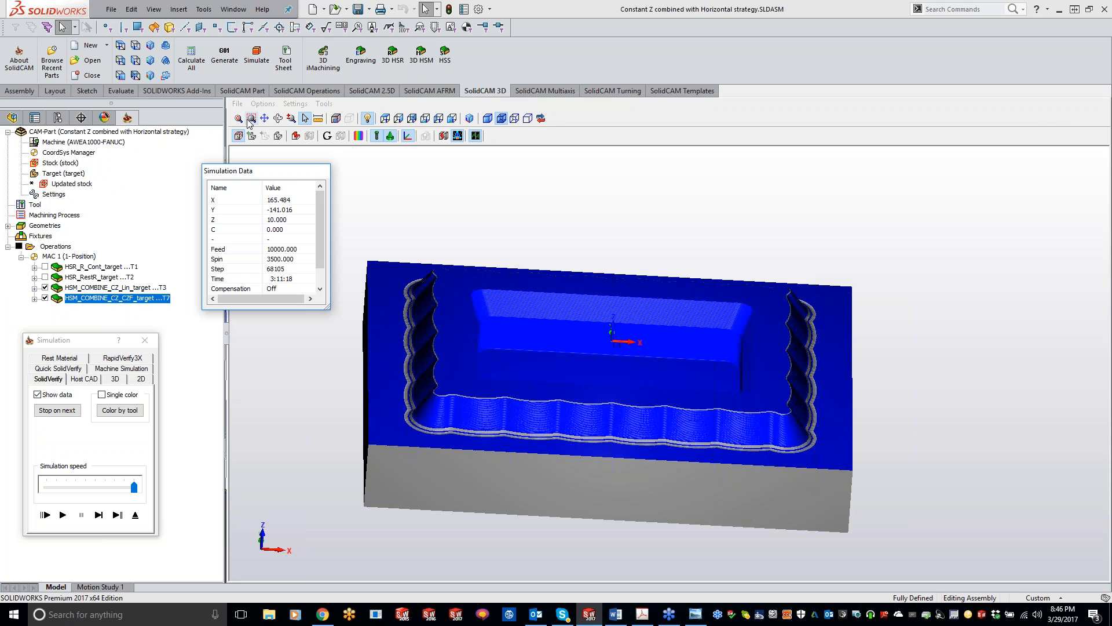
{"action": "left_click", "coordinate": [146, 340]}
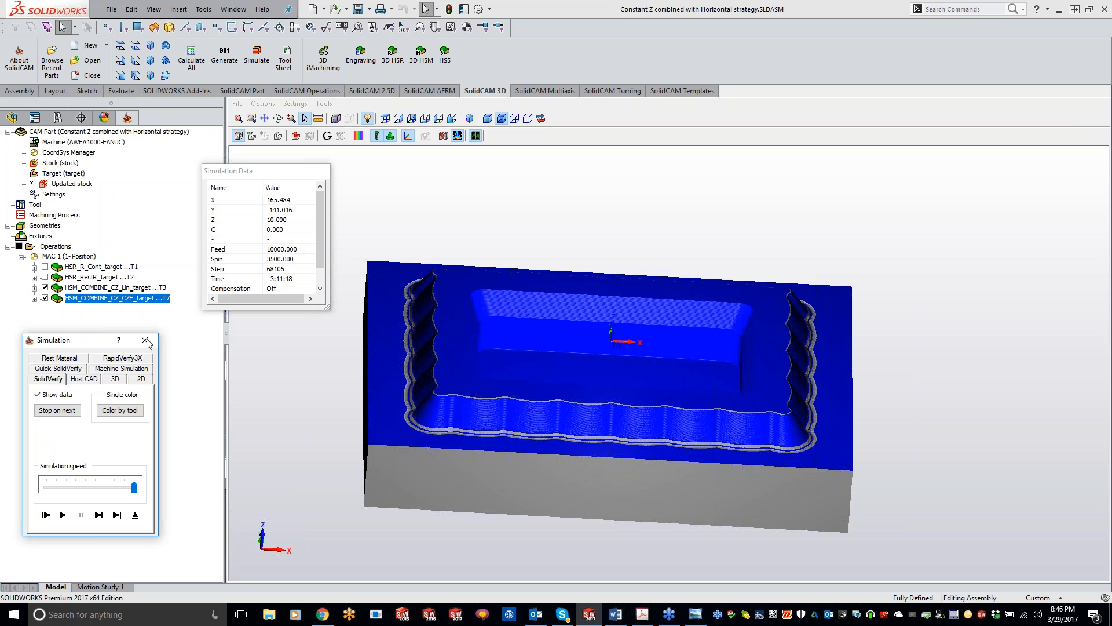
{"action": "left_click", "coordinate": [136, 516]}
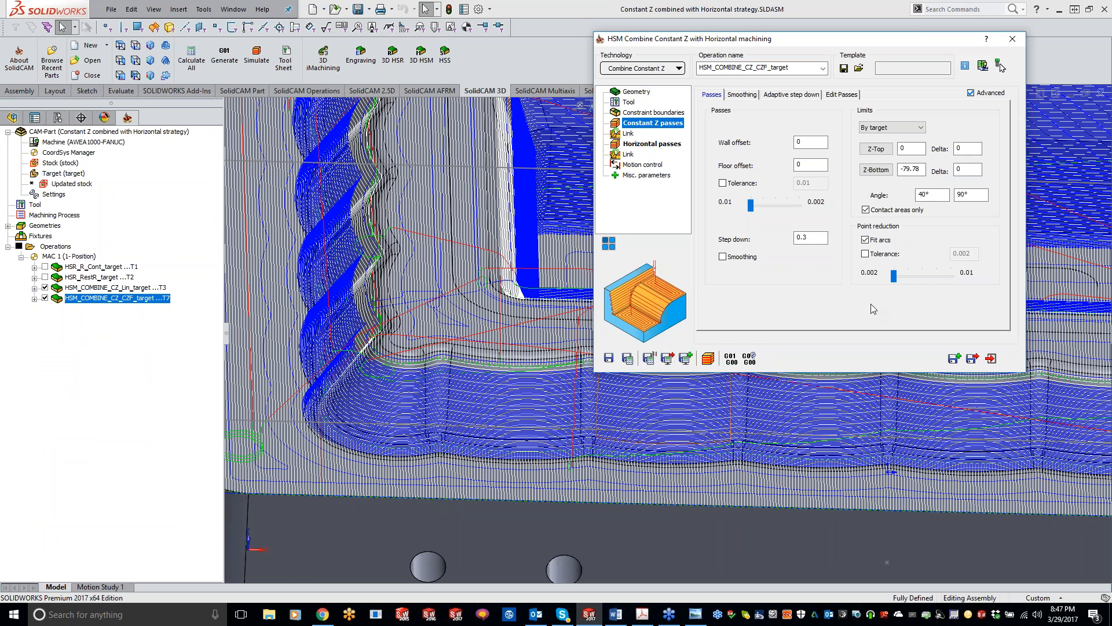
Hide the HSM_COMBINE_CZ_Lin_target toolpath, leaving only the Constant Z with Horizontal toolpath displayed.
{"action": "left_click", "coordinate": [45, 288]}
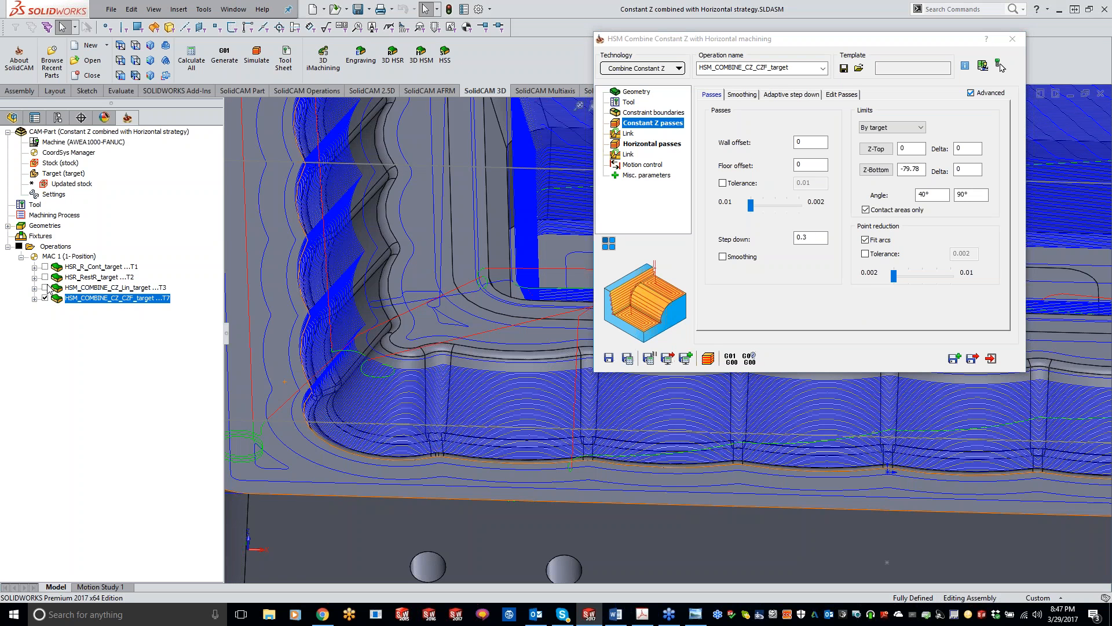
{"action": "scroll", "coordinate": [426, 417], "scroll_direction": "up", "scroll_amount": 5}
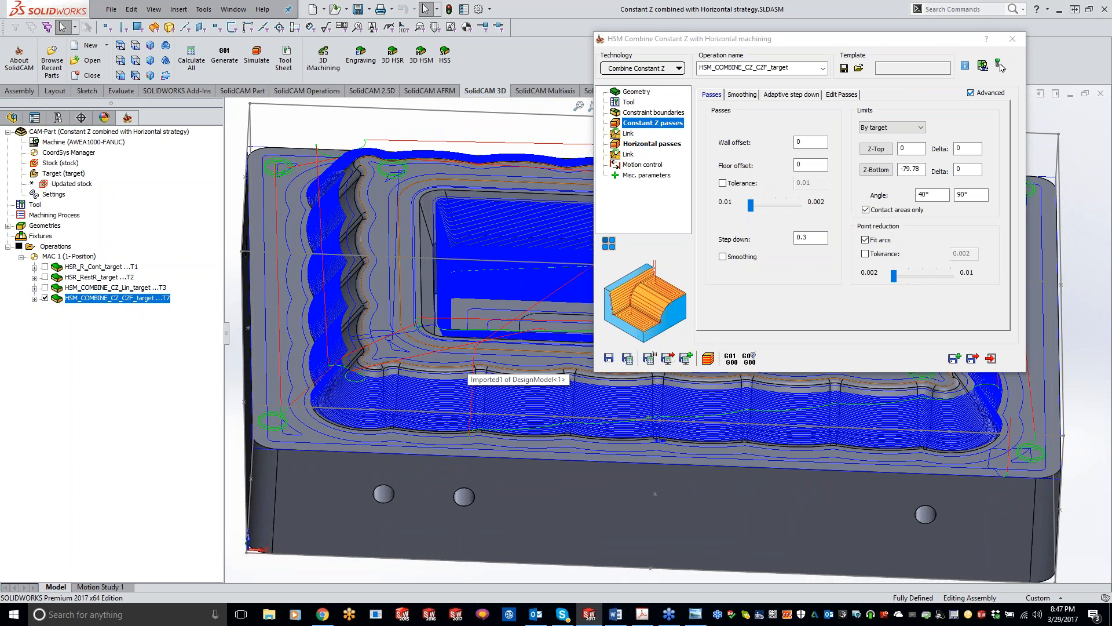
Open the Horizontal passes parameters and examine the horizontal toolpath on the part's flat faces and pocket floor.
{"action": "left_click", "coordinate": [654, 145]}
{"action": "left_click", "coordinate": [806, 219]}
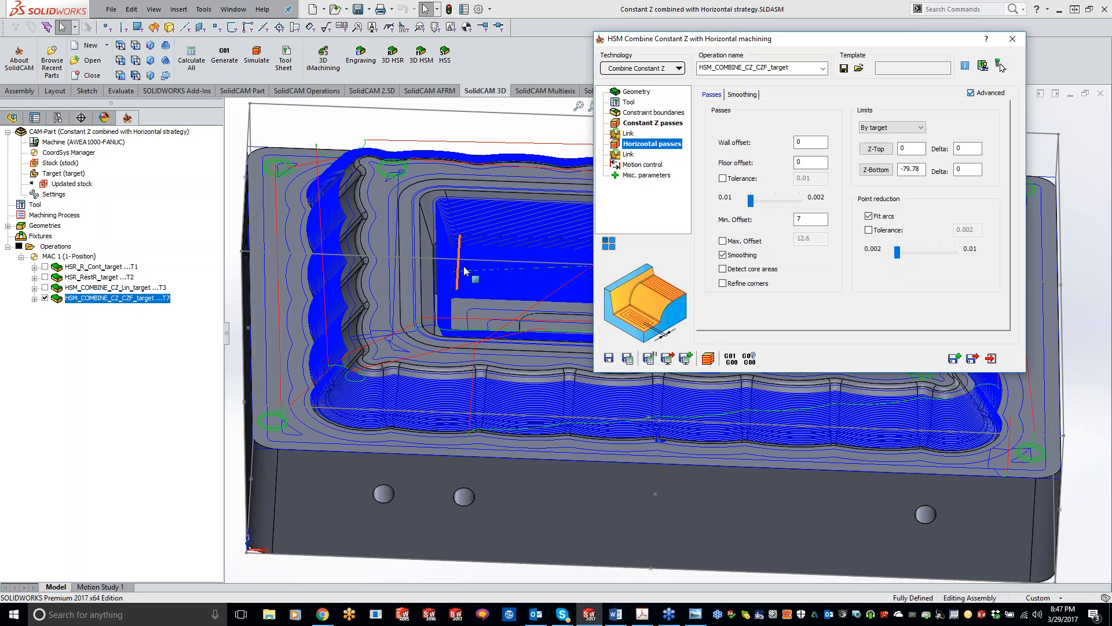
{"action": "left_click", "coordinate": [457, 570]}
{"action": "scroll", "coordinate": [452, 336], "scroll_direction": "up", "scroll_amount": 2}
{"action": "scroll", "coordinate": [472, 345], "scroll_direction": "down", "scroll_amount": 5}
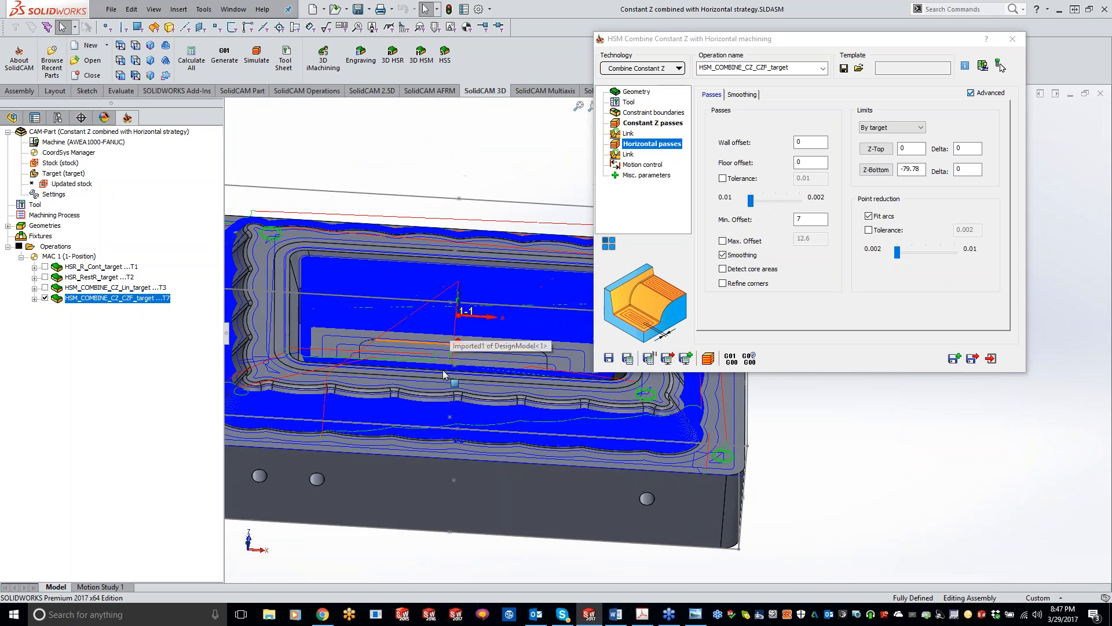
{"action": "scroll", "coordinate": [473, 366], "scroll_direction": "down", "scroll_amount": 3}
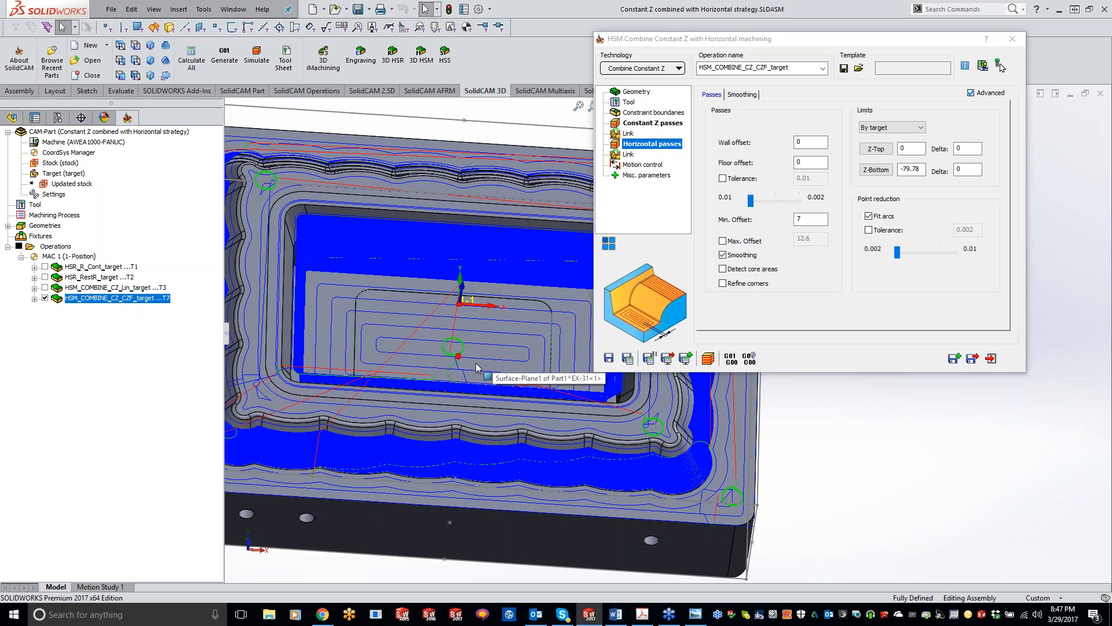
{"action": "scroll", "coordinate": [448, 362], "scroll_direction": "up", "scroll_amount": 3}
{"action": "scroll", "coordinate": [449, 355], "scroll_direction": "up", "scroll_amount": 2}
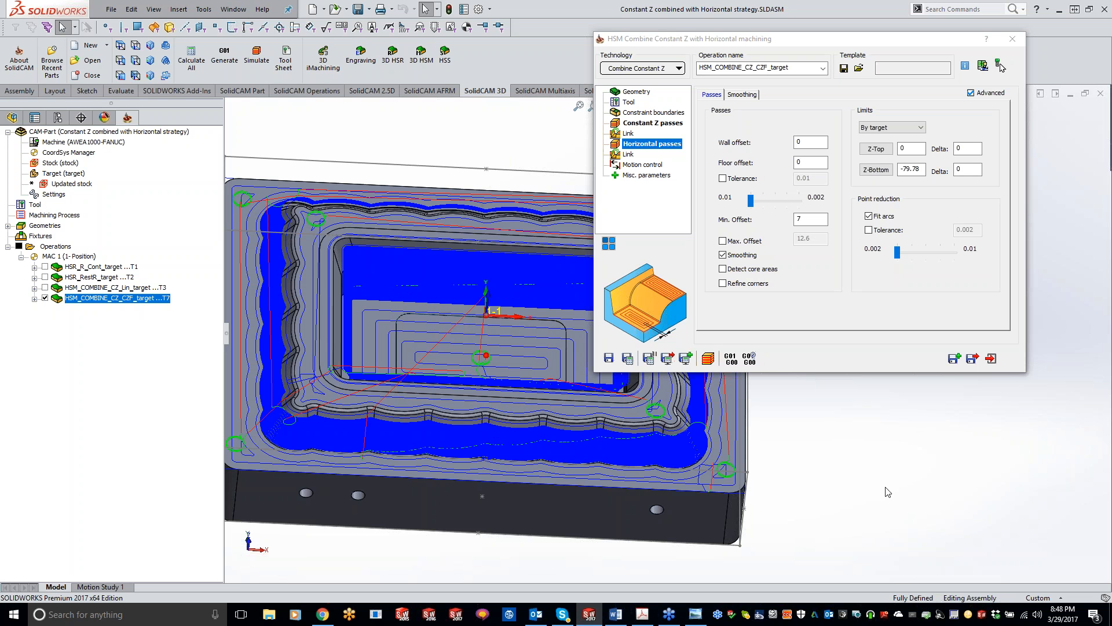
{"action": "middle_click_drag", "start_coordinate": [828, 474], "coordinate": [829, 471]}
{"action": "scroll", "coordinate": [829, 470], "scroll_direction": "up", "scroll_amount": 1}
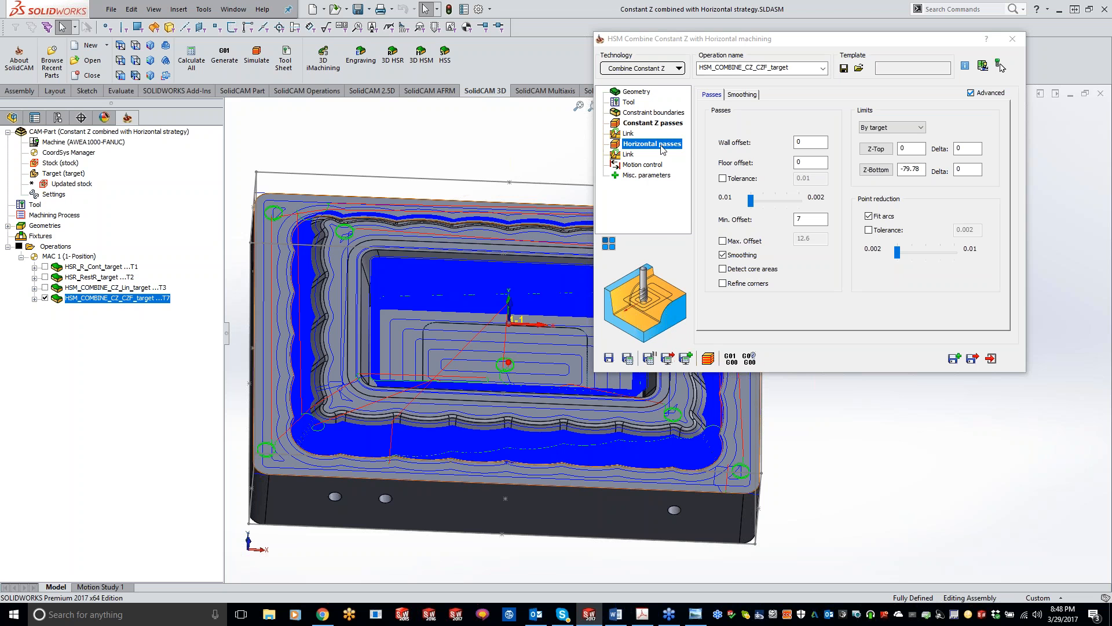
Review the technologies that can be combined with Constant Z, up to 3D Corner offset, without changing the current one.
{"action": "left_click", "coordinate": [650, 72]}
{"action": "mouse_move", "coordinate": [673, 281]}
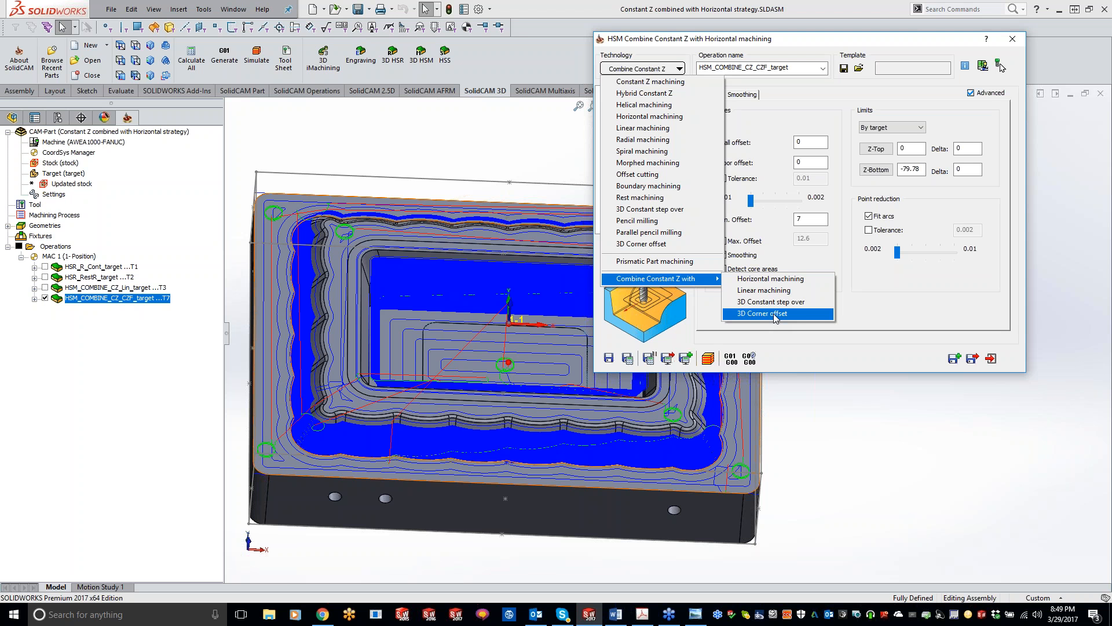
{"action": "left_click", "coordinate": [1071, 447]}
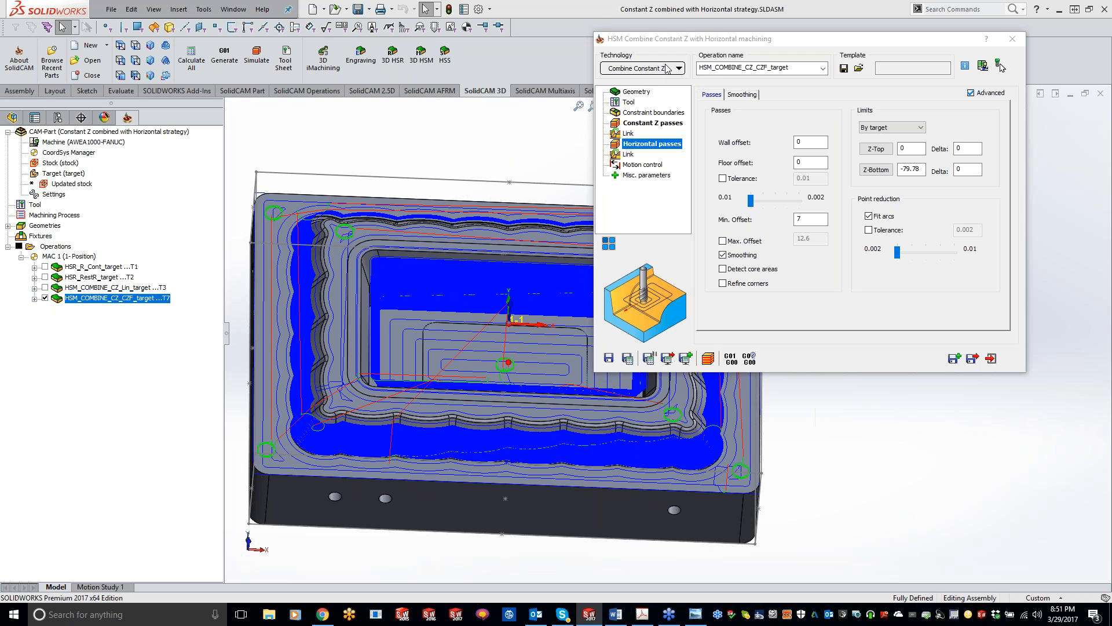
{"action": "left_click", "coordinate": [666, 68]}
{"action": "mouse_move", "coordinate": [687, 283]}
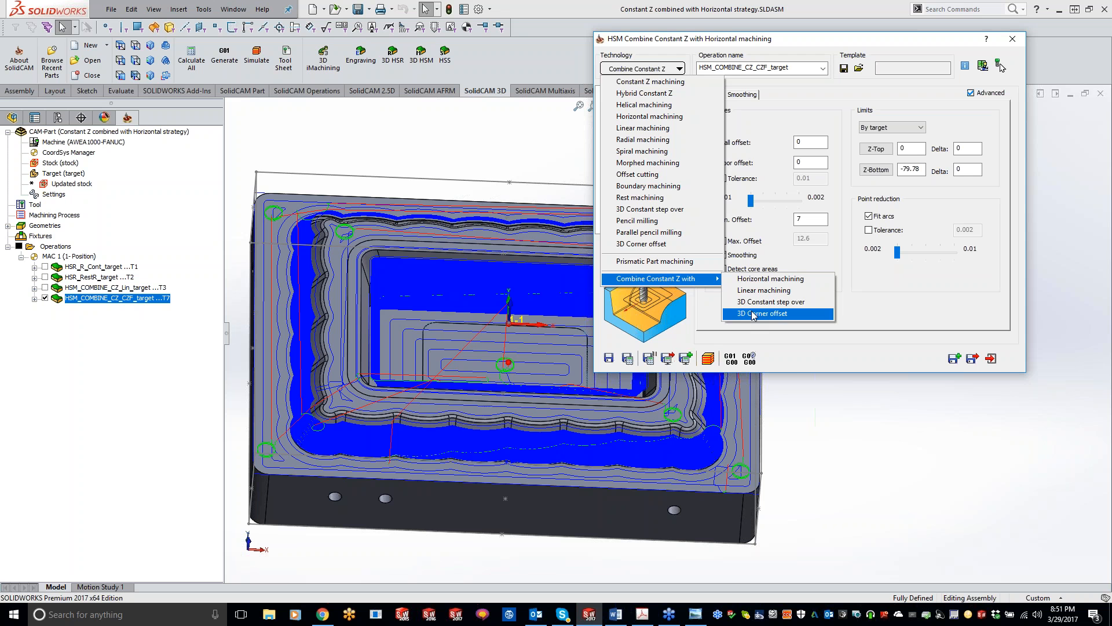
{"action": "left_click", "coordinate": [895, 305]}
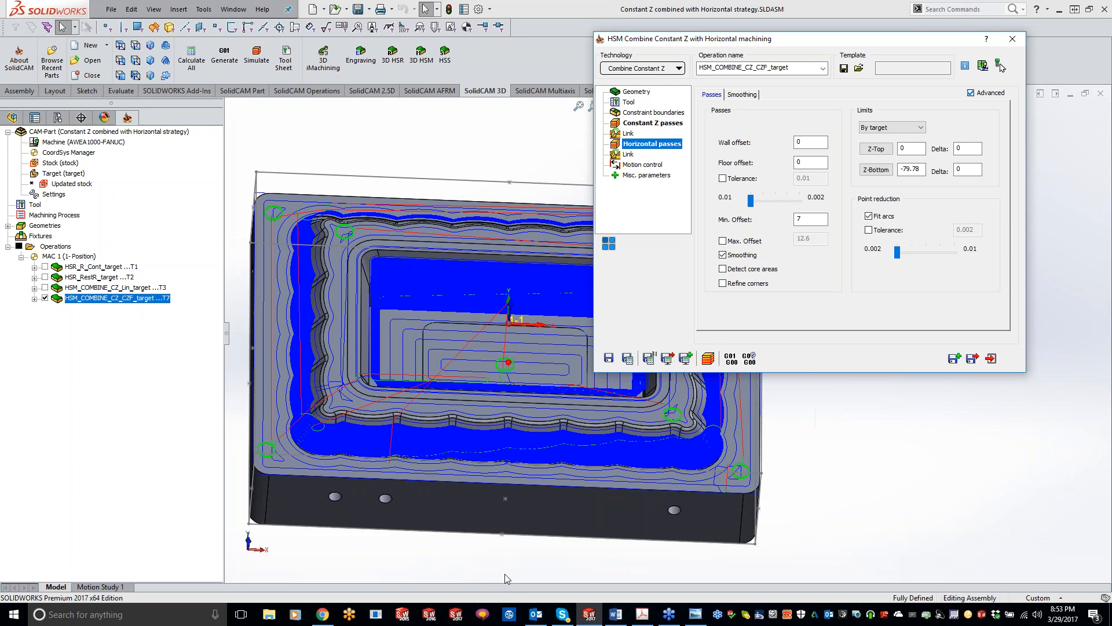
Switch to Chrome, open the SolidCAM website in the new tab, and log in with the account e-mail and password.
{"action": "left_click", "coordinate": [323, 614]}
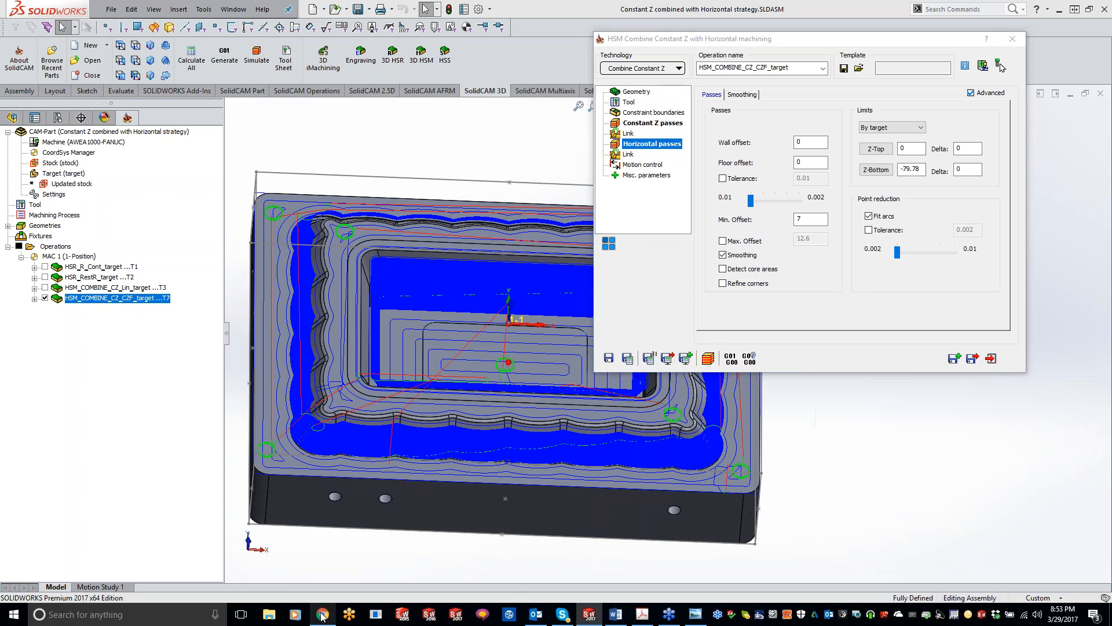
{"action": "left_click", "coordinate": [241, 10]}
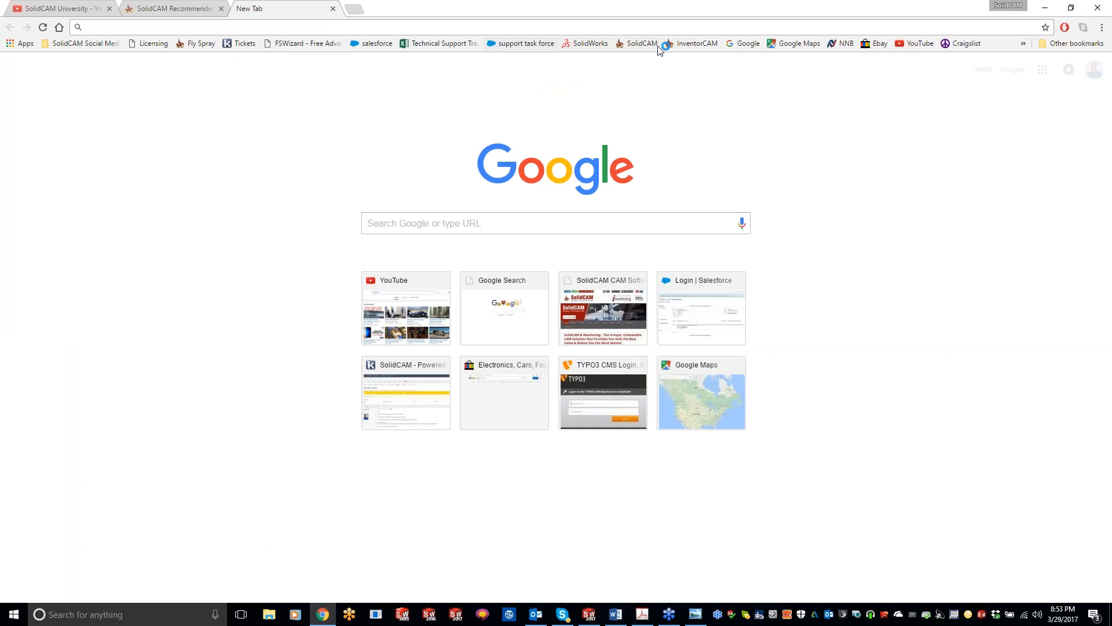
{"action": "left_click", "coordinate": [639, 44]}
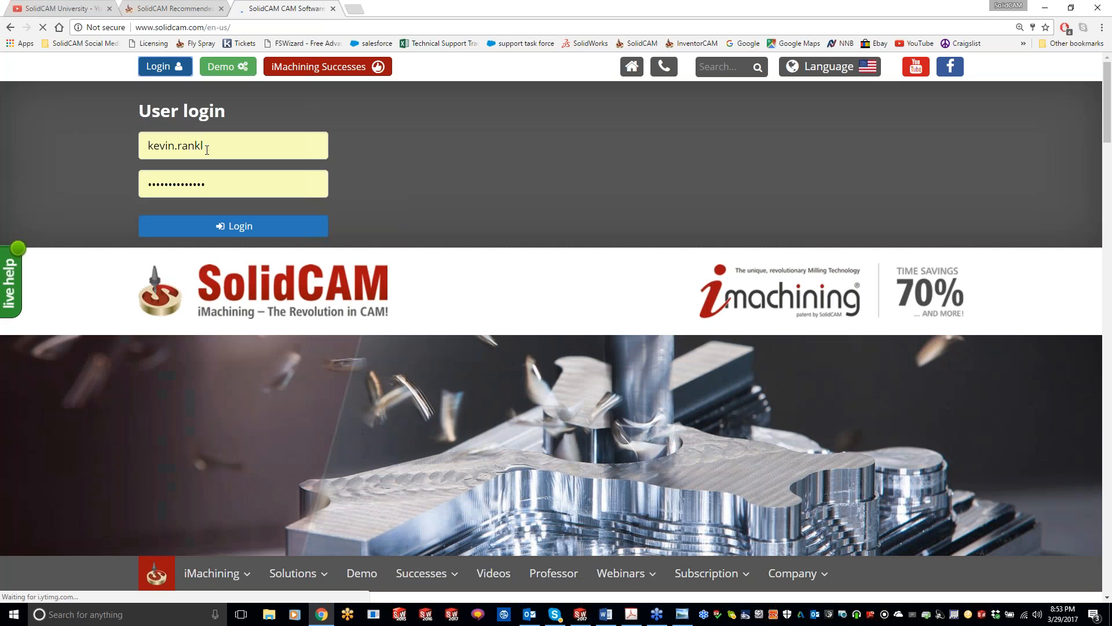
{"action": "left_click", "coordinate": [207, 145]}
{"action": "left_click", "coordinate": [291, 179]}
{"action": "left_click", "coordinate": [281, 229]}
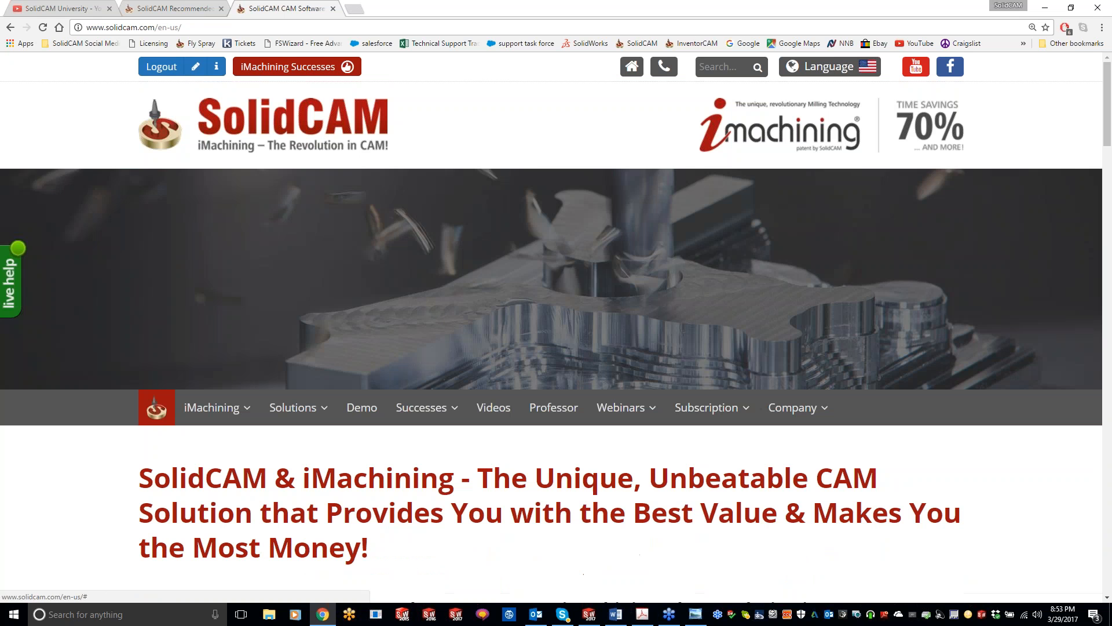
Open the subscription downloads, view the SolidCAM 2016 SP3 hf1 Add On download page, and switch back to SOLIDWORKS.
{"action": "mouse_move", "coordinate": [707, 407]}
{"action": "left_click", "coordinate": [721, 483]}
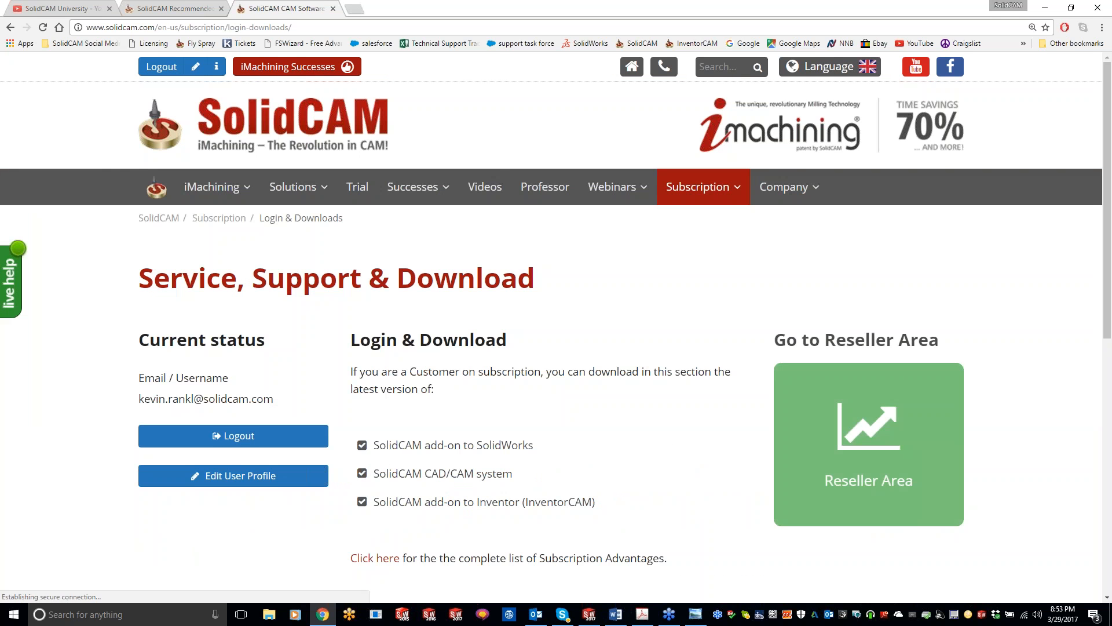
{"action": "scroll", "coordinate": [489, 411], "scroll_direction": "down", "scroll_amount": 4}
{"action": "left_click", "coordinate": [303, 509]}
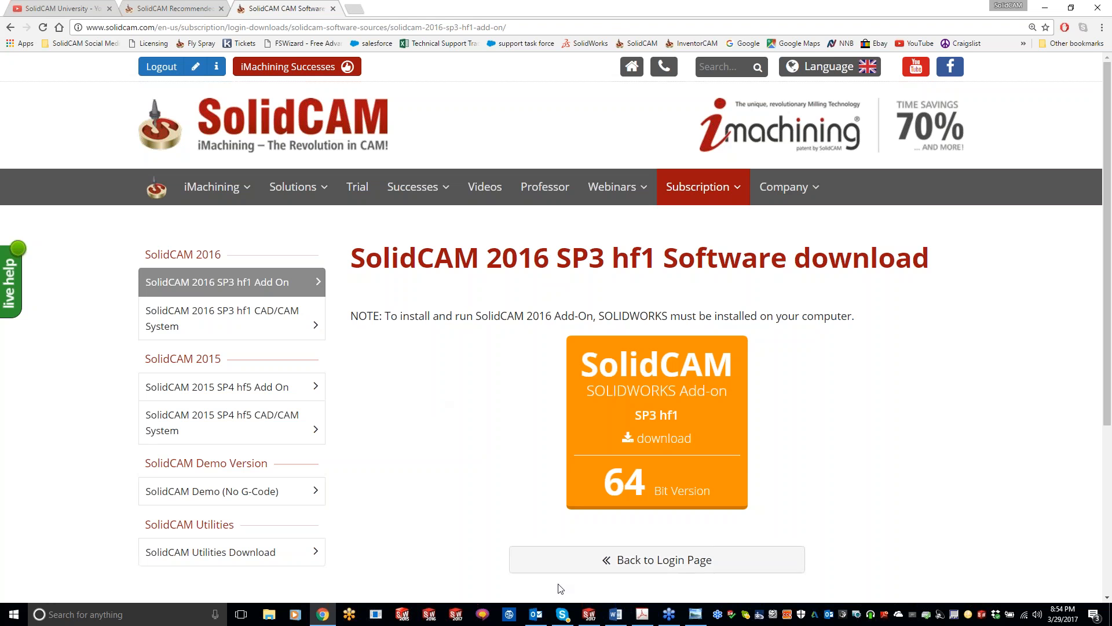
{"action": "left_click", "coordinate": [588, 620]}
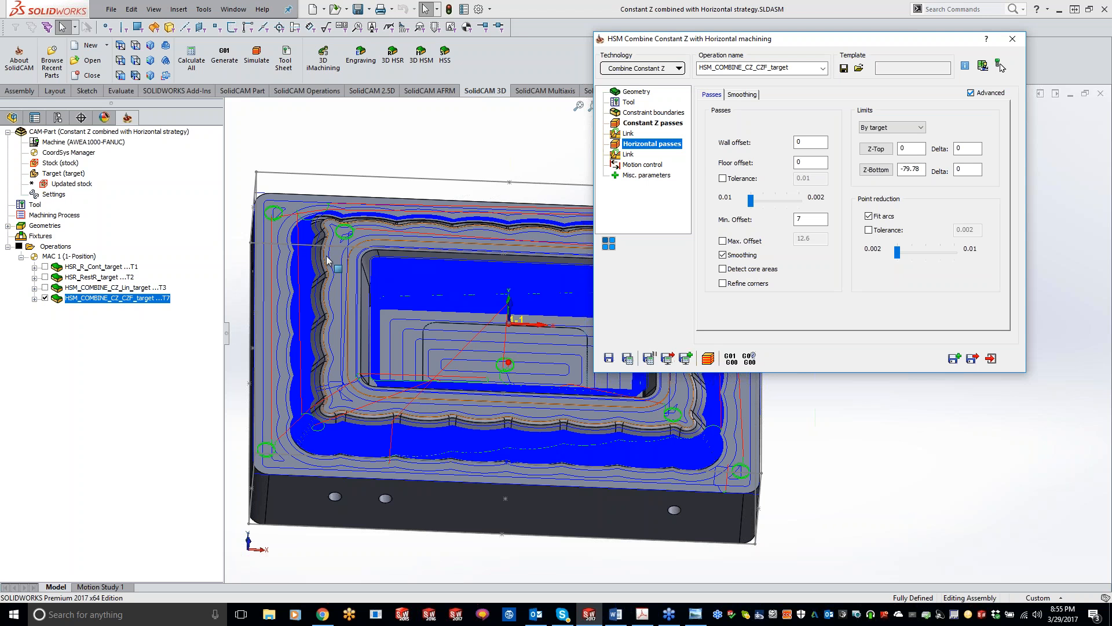
Switch to Chrome again and look through the SolidCAM 2016 SP3 hf1 software download page.
{"action": "left_click", "coordinate": [323, 614]}
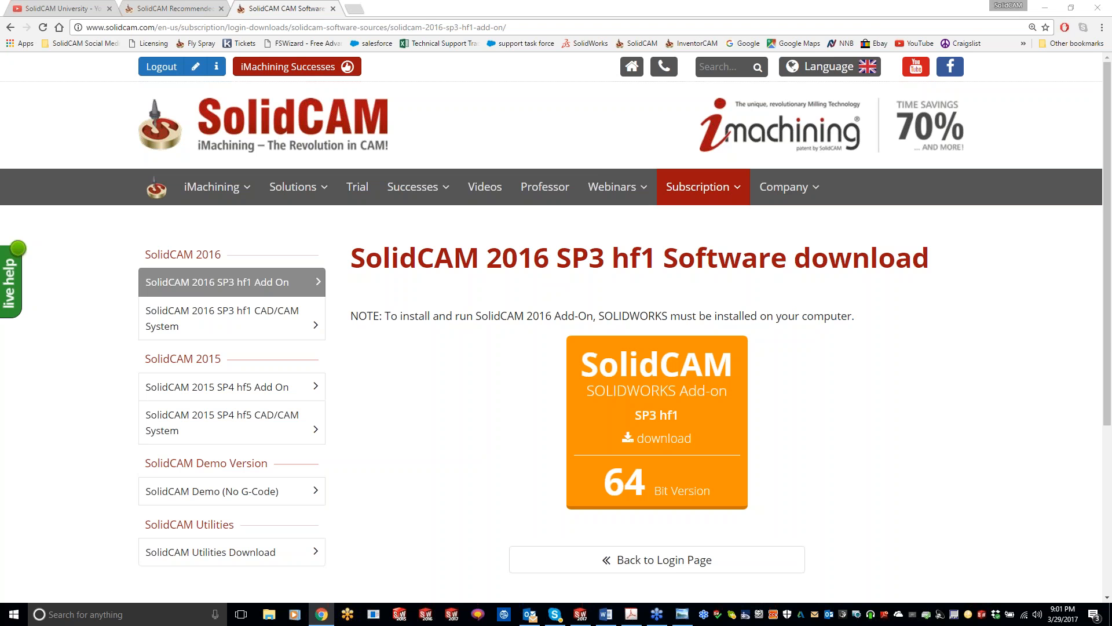
{"action": "scroll", "coordinate": [882, 389], "scroll_direction": "down", "scroll_amount": 1}
{"action": "scroll", "coordinate": [882, 390], "scroll_direction": "down", "scroll_amount": 1}
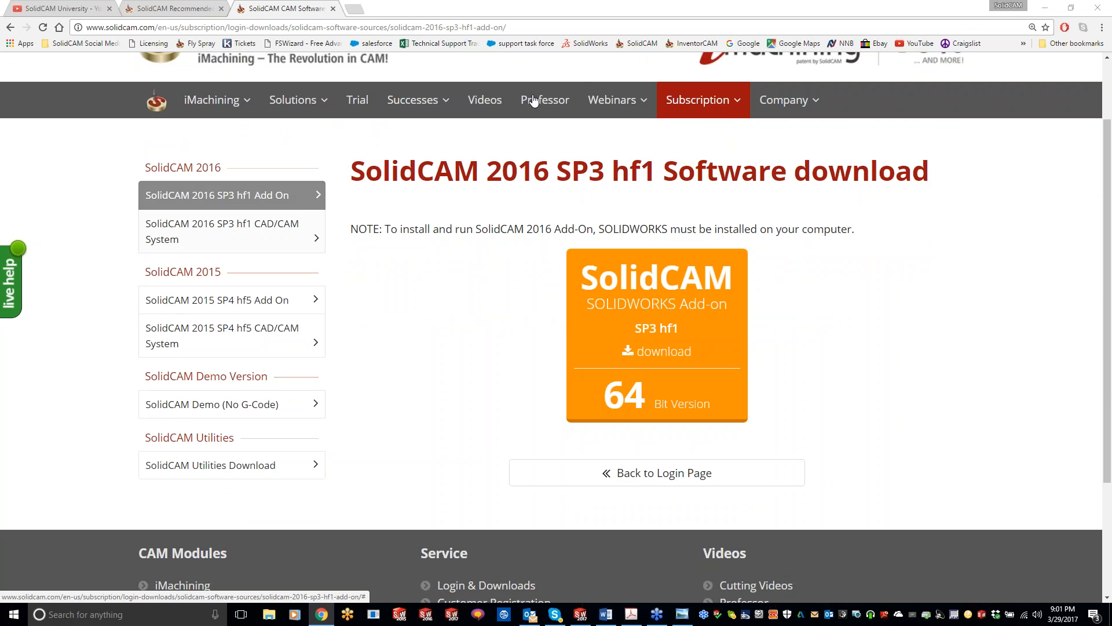